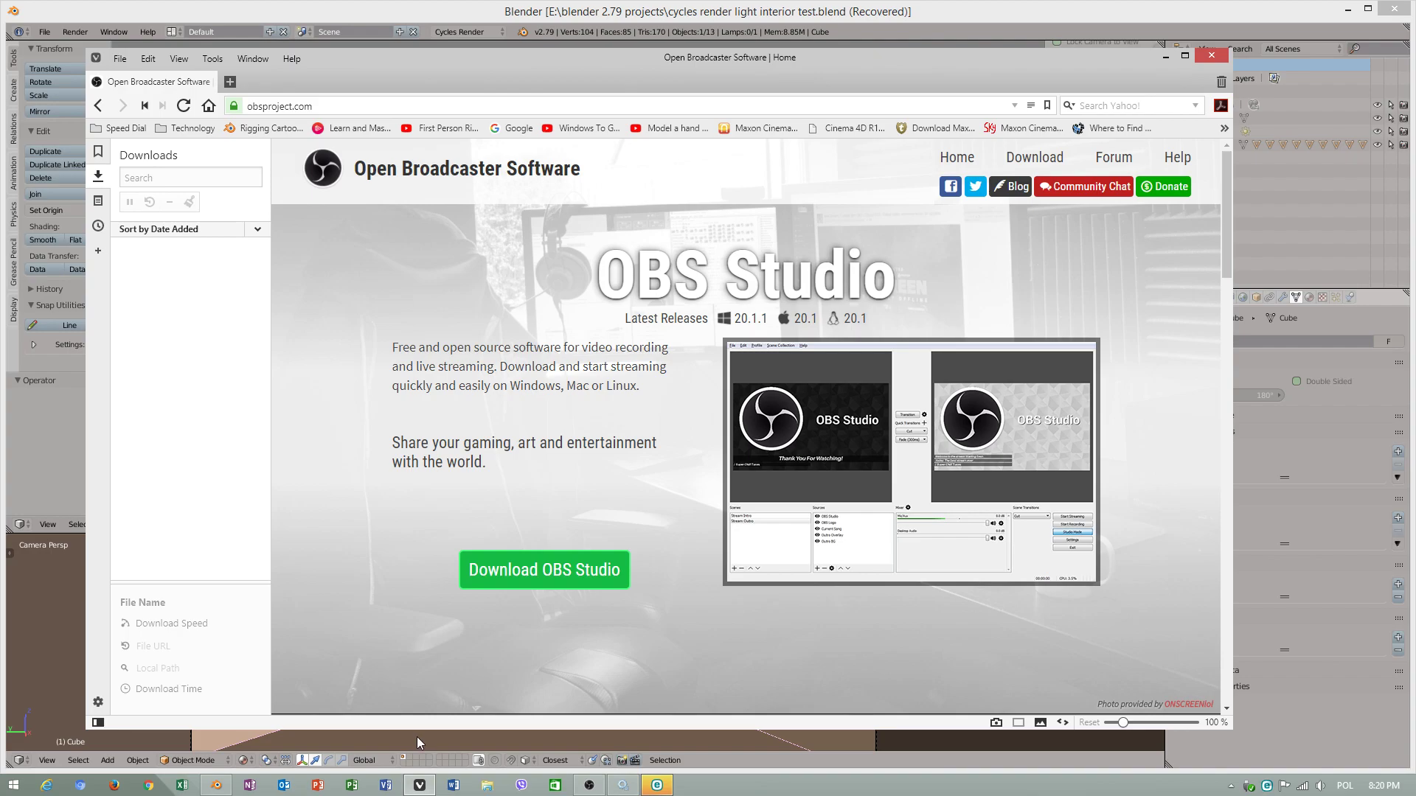
Switch to Blender and select the middle ceiling light panel of the front row in the camera view.
click(527, 35)
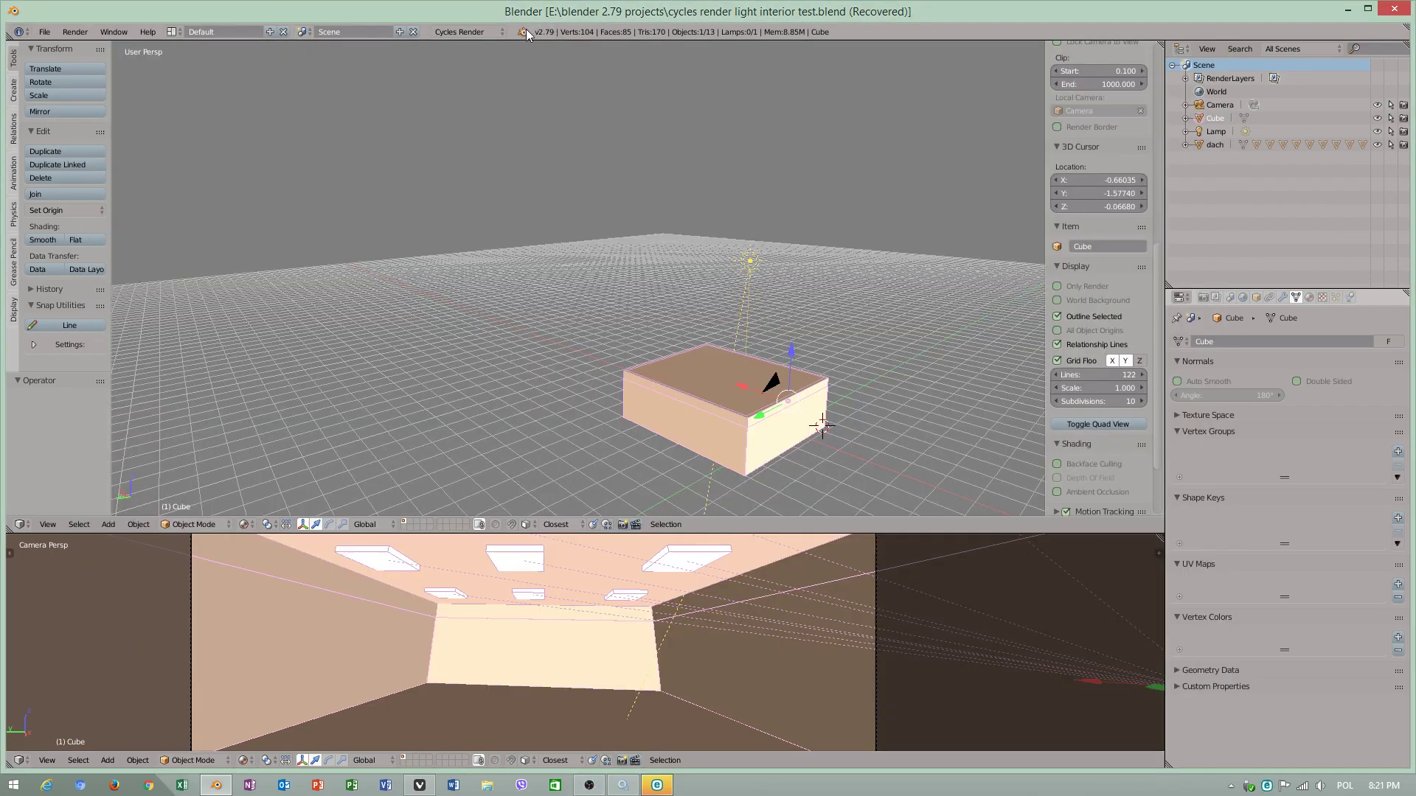
click(525, 33)
click(577, 644)
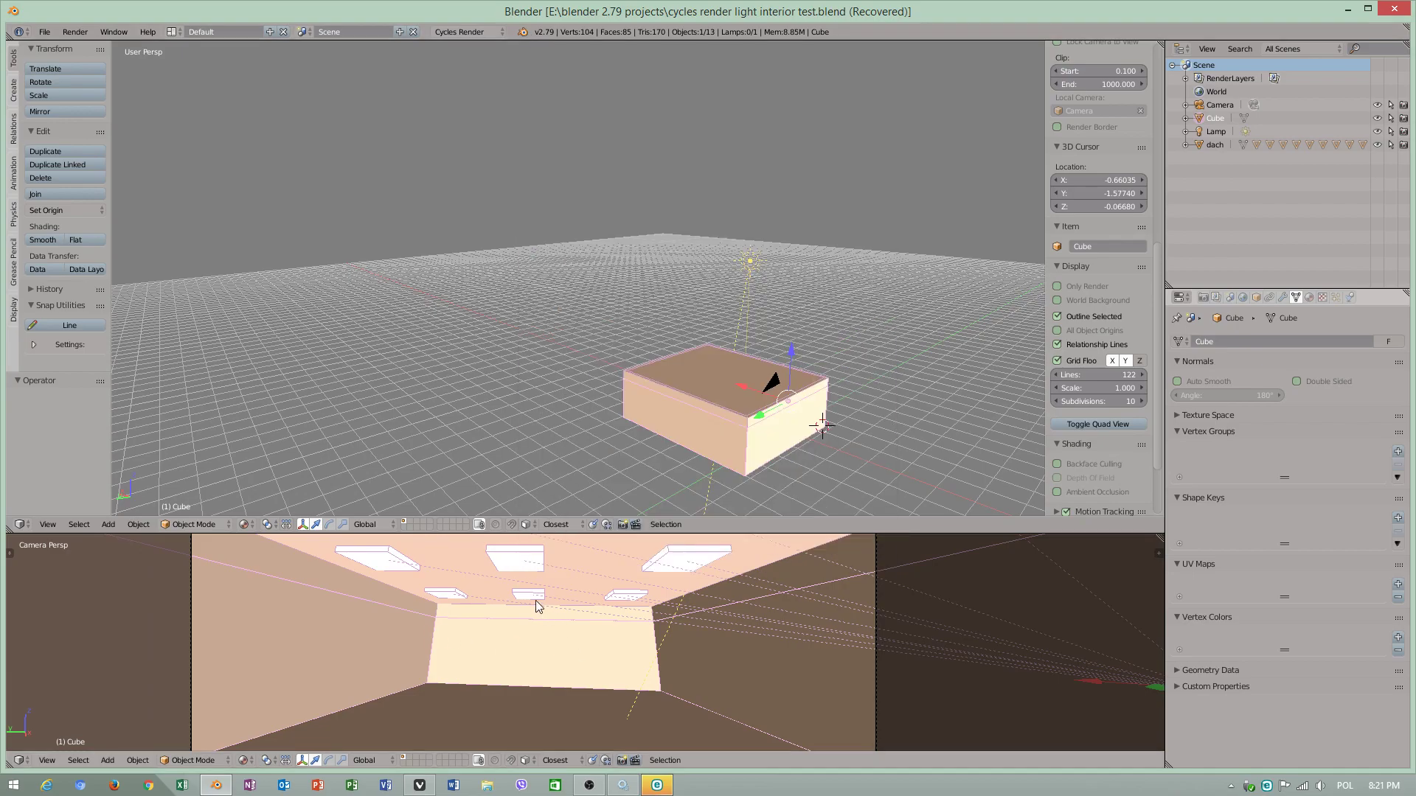
click(520, 560)
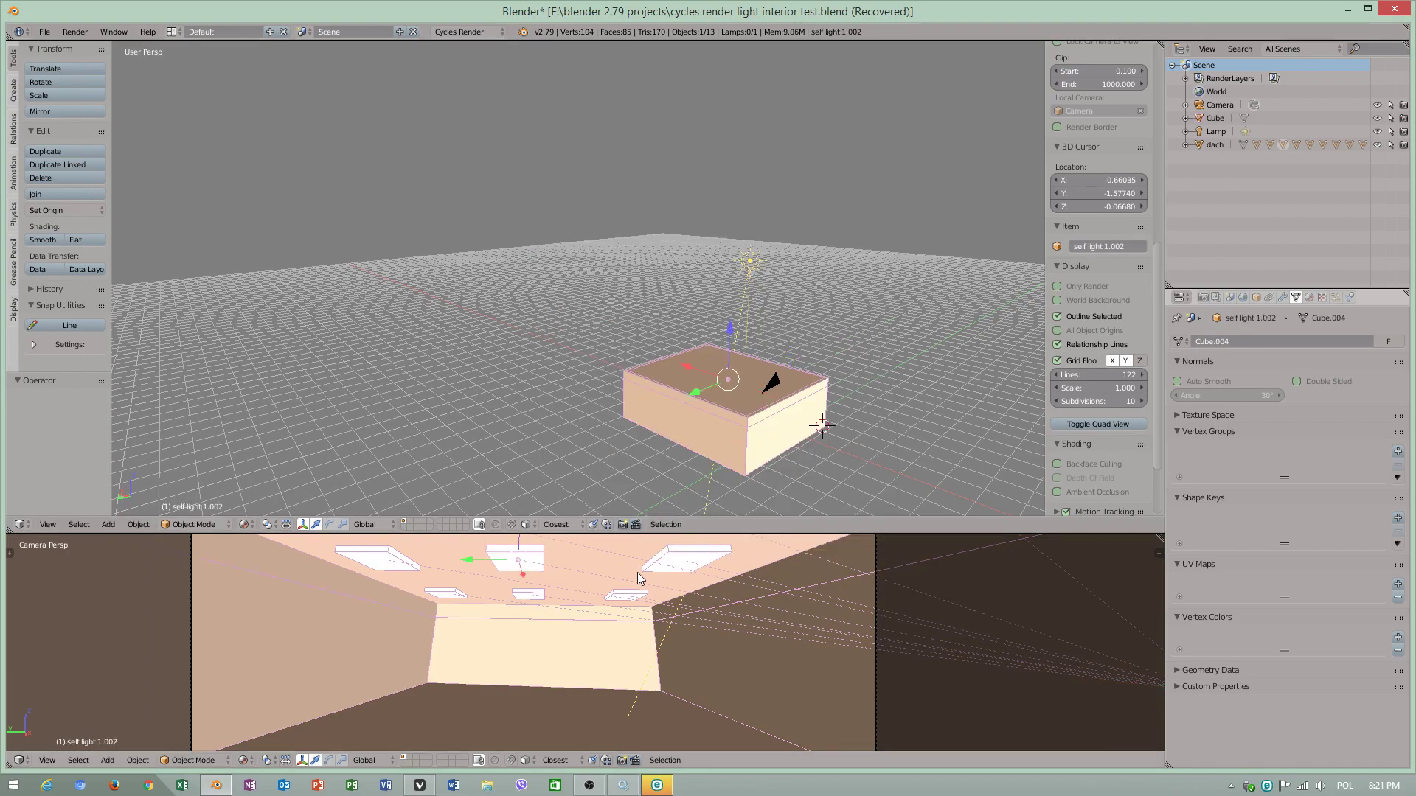
click(247, 761)
Bring up the OBS website, switch to OBS Studio and review its streaming and recording output settings without changing them.
click(419, 786)
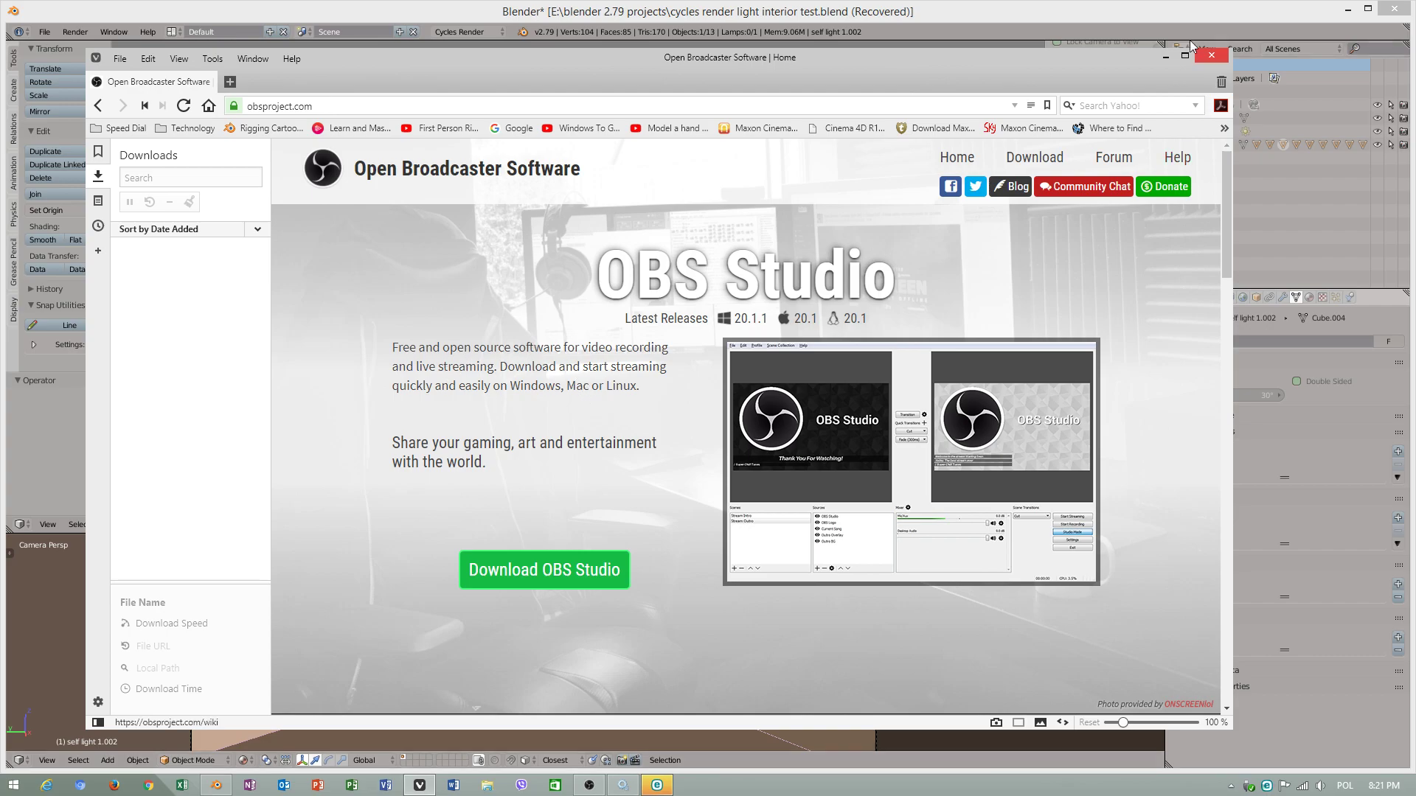
click(1165, 56)
click(616, 785)
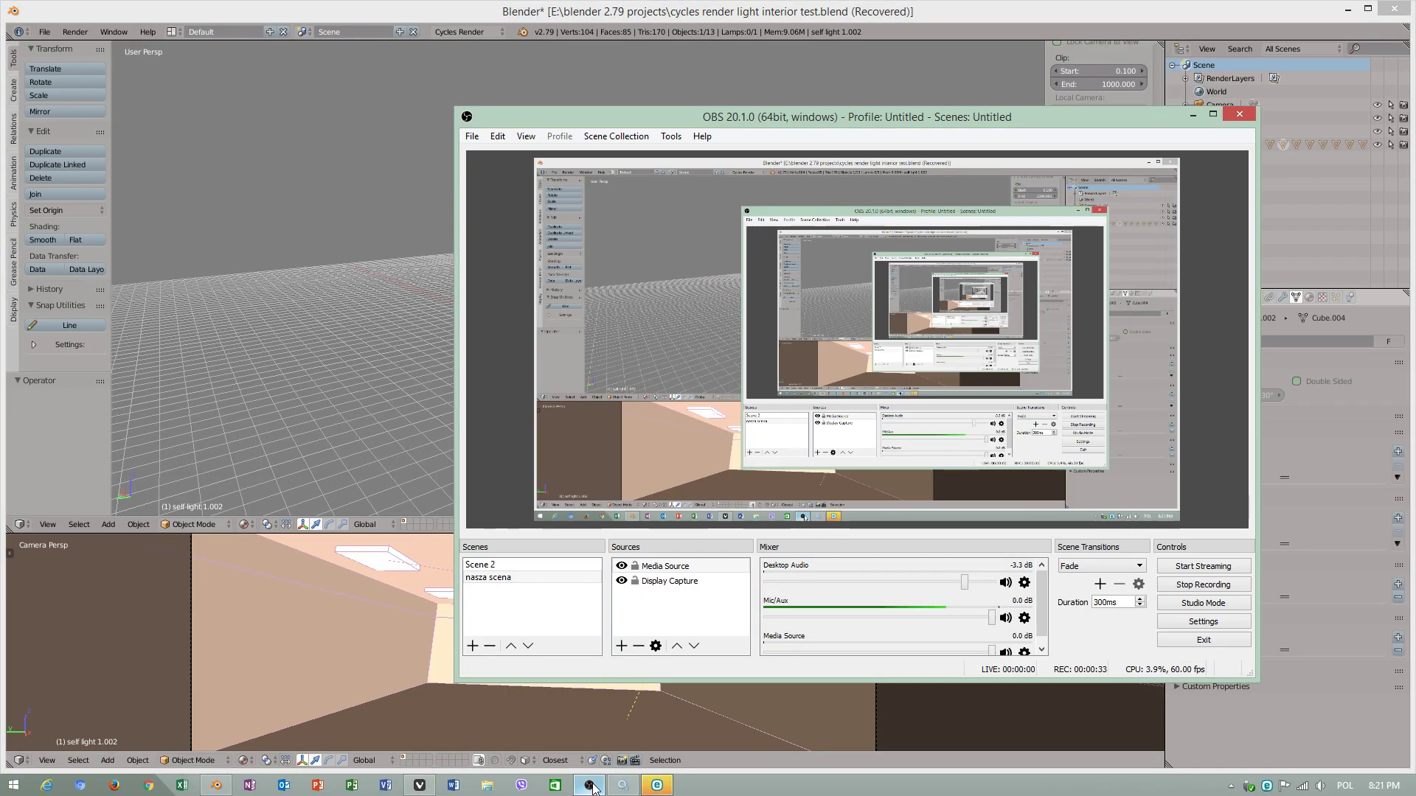
click(1191, 623)
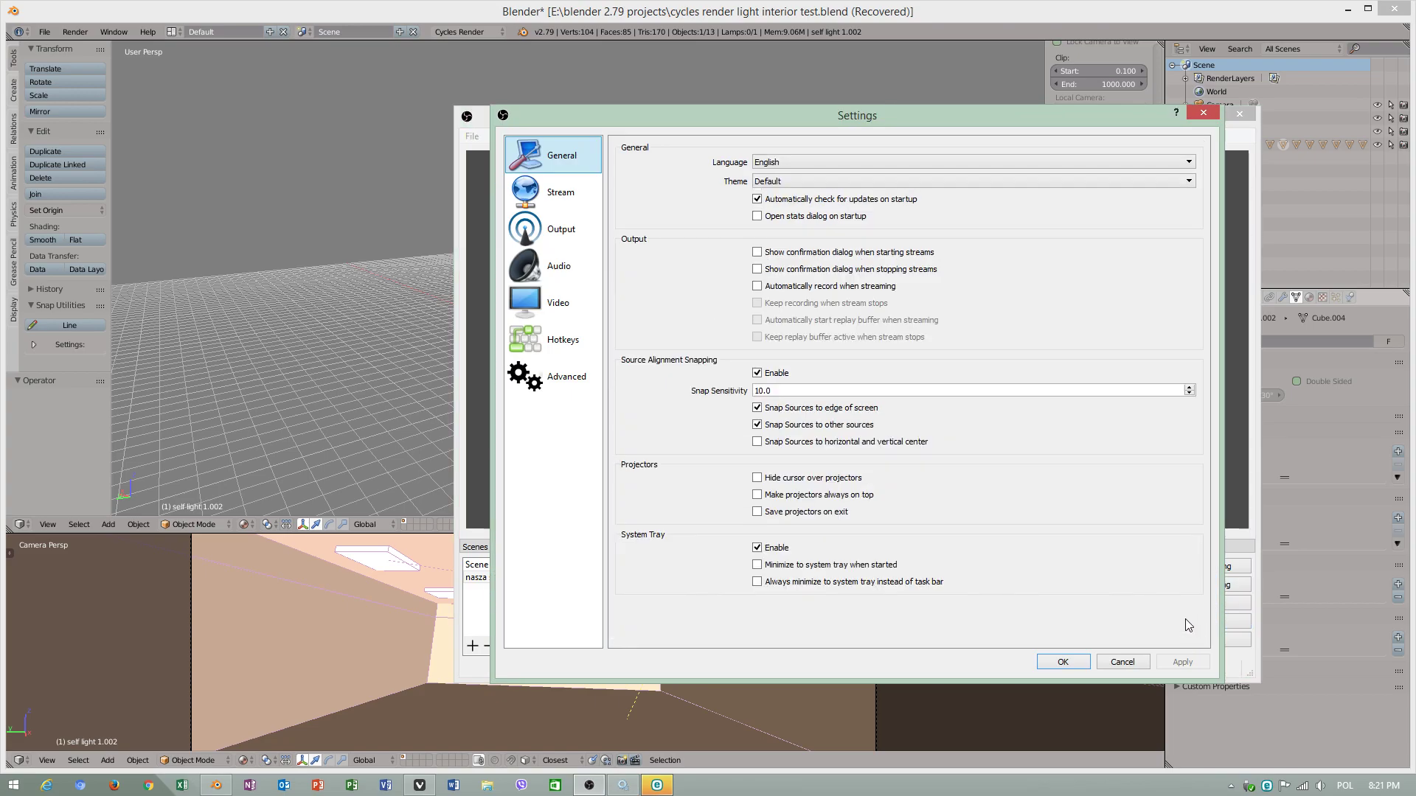
click(568, 232)
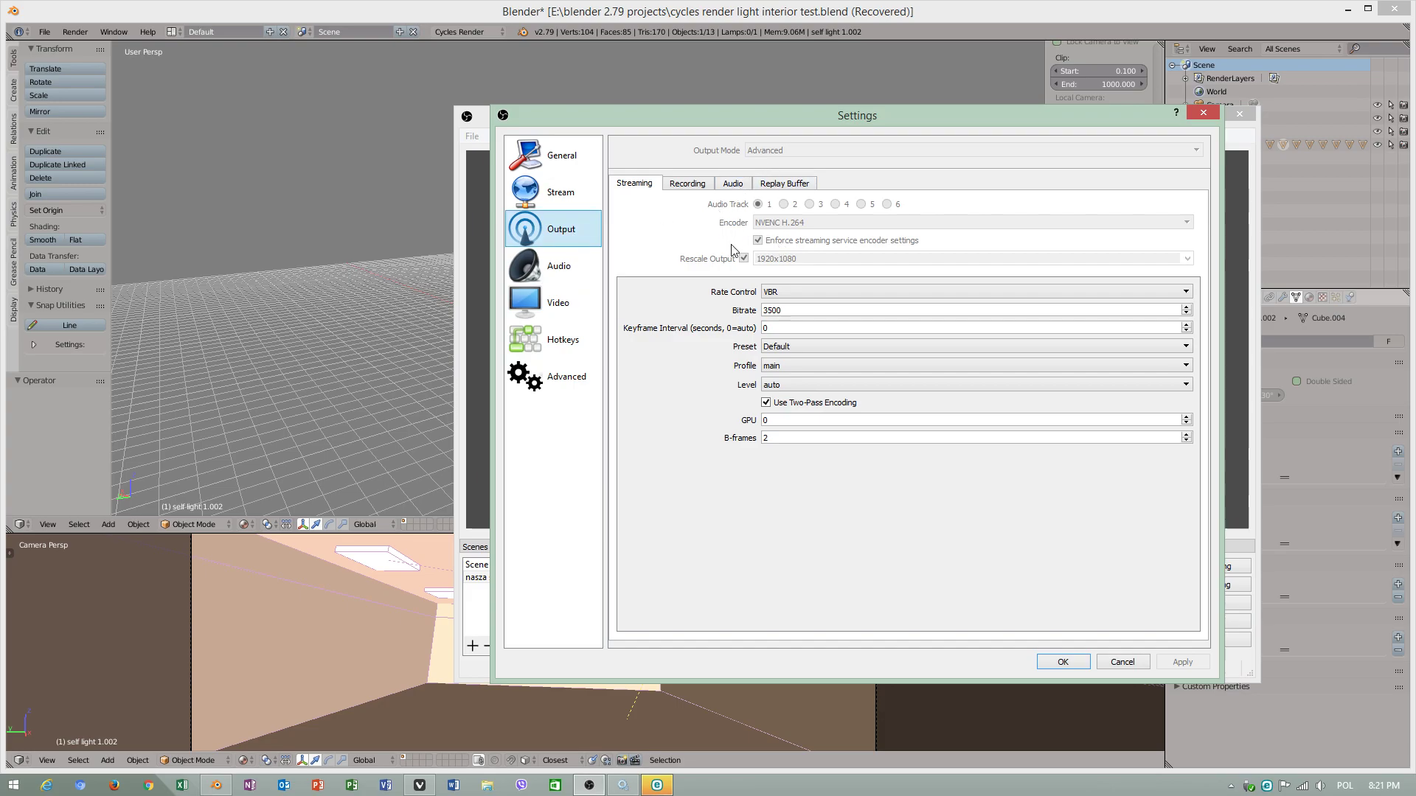
click(687, 185)
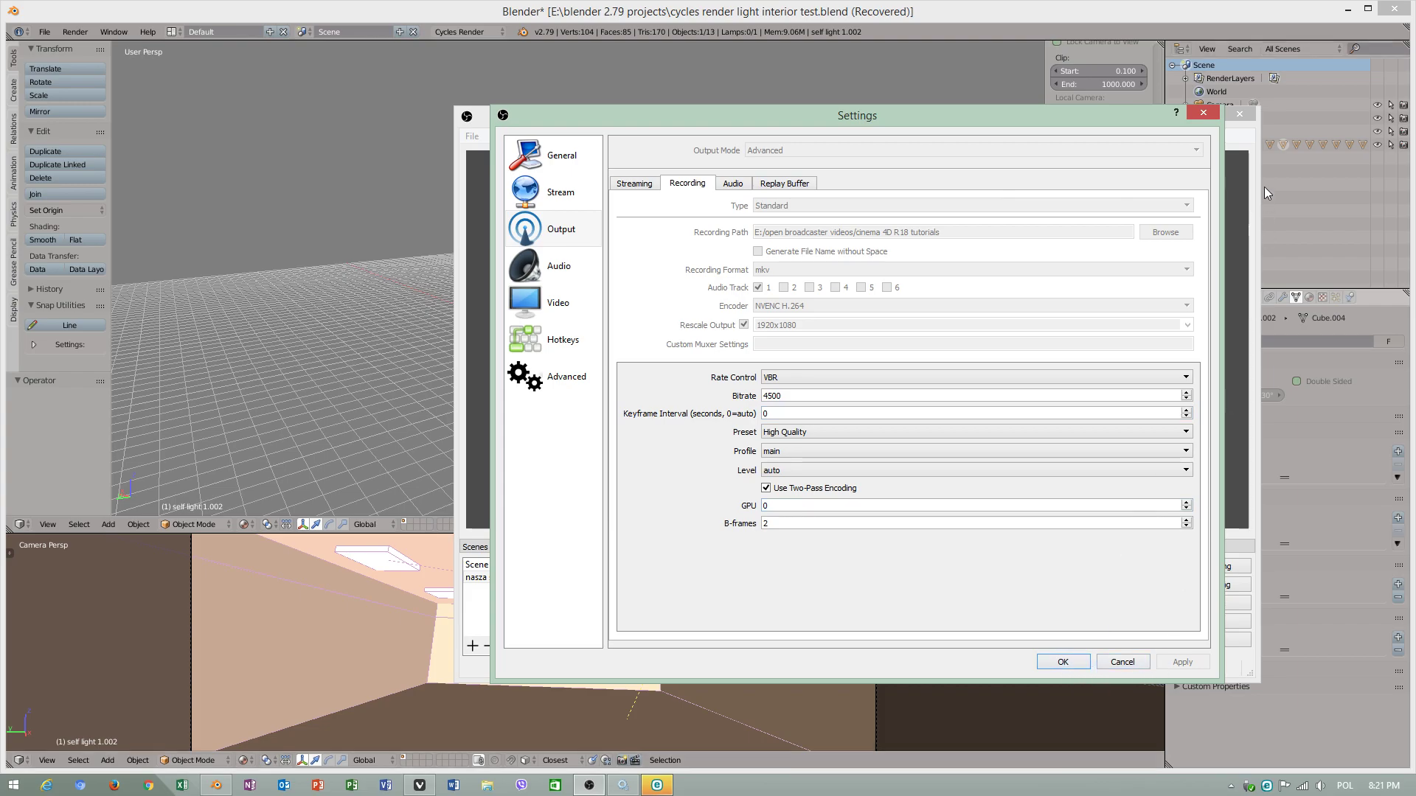
click(1121, 664)
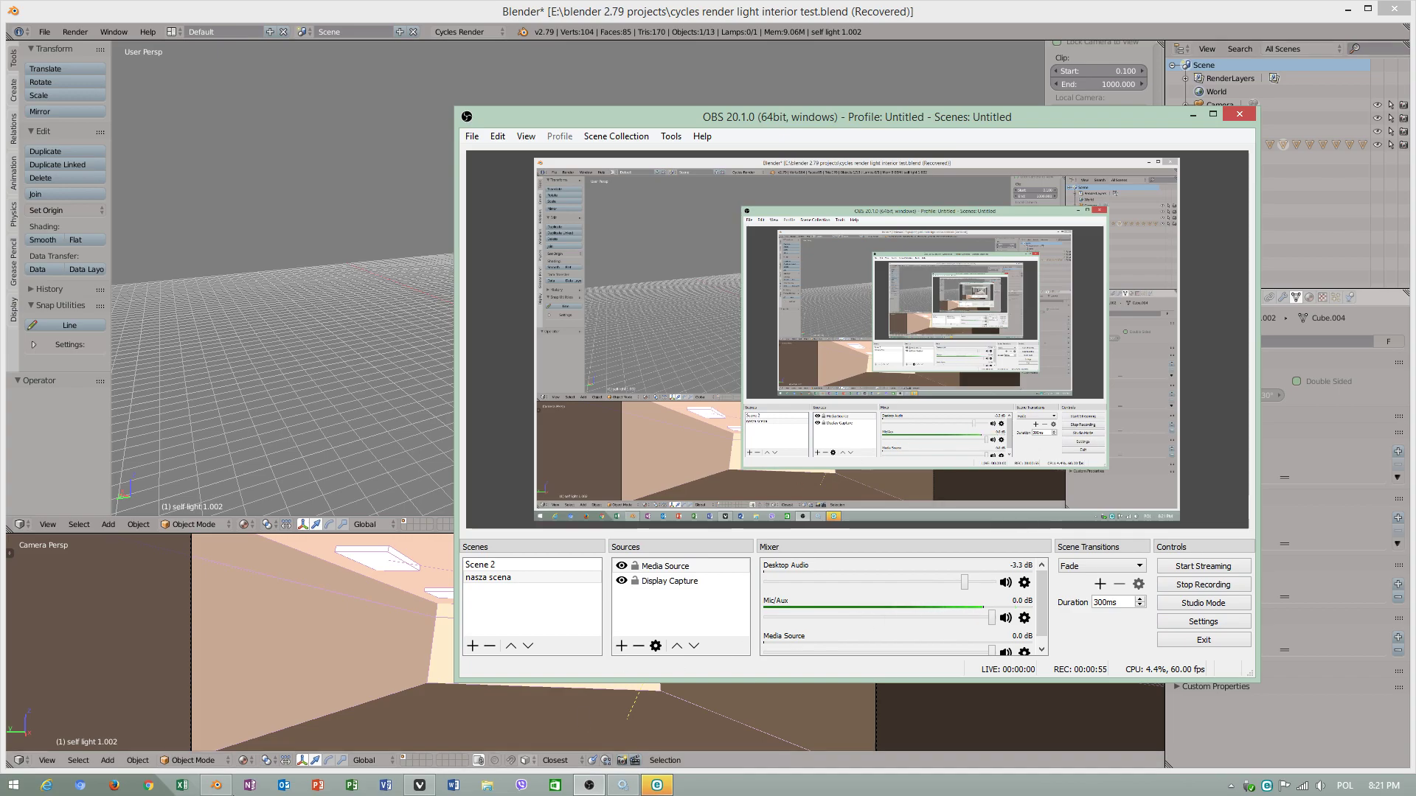
Switch to File Explorer and open the "cinema 4D R18 tutorials" folder inside "open broadcaster videos" on drive E.
key(super)
key(super)
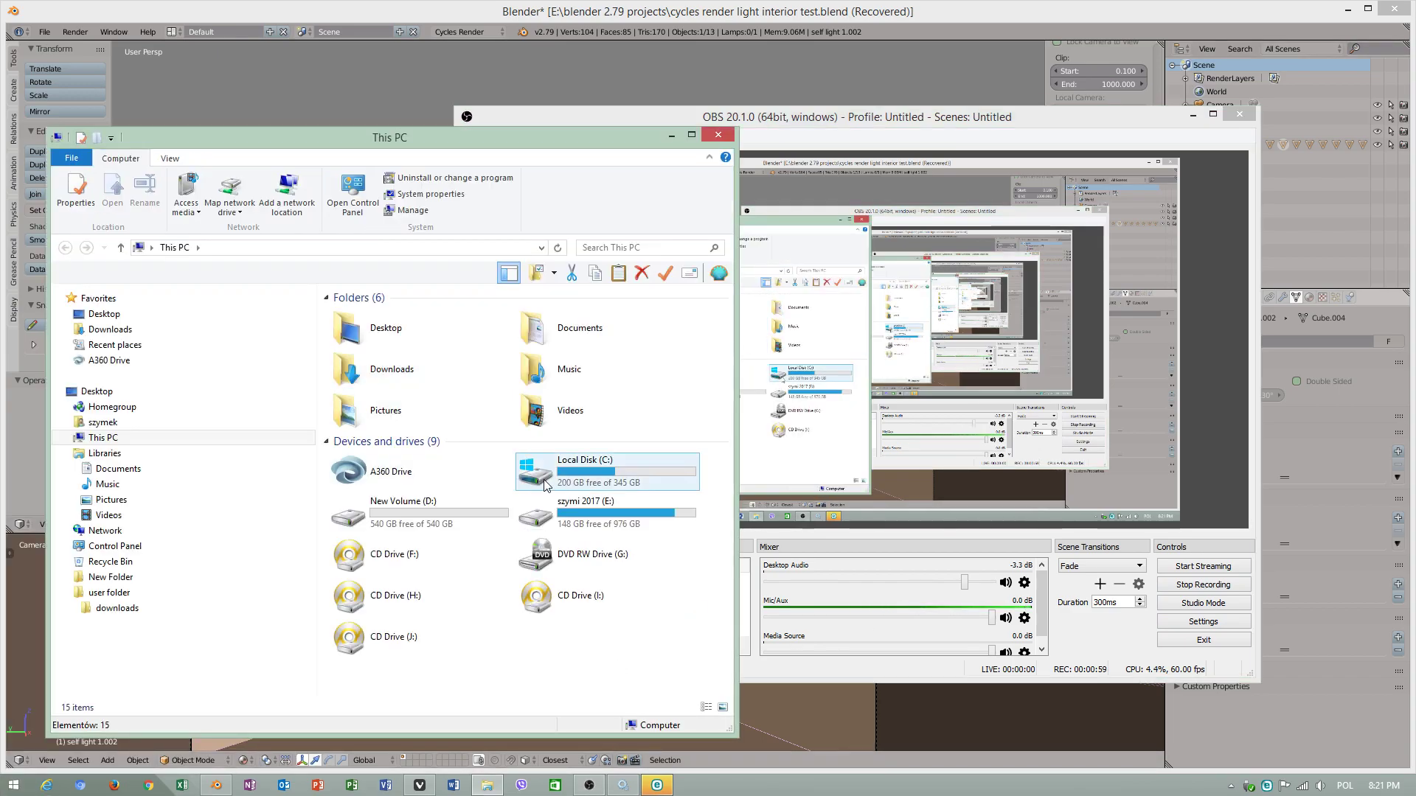
double_click(559, 515)
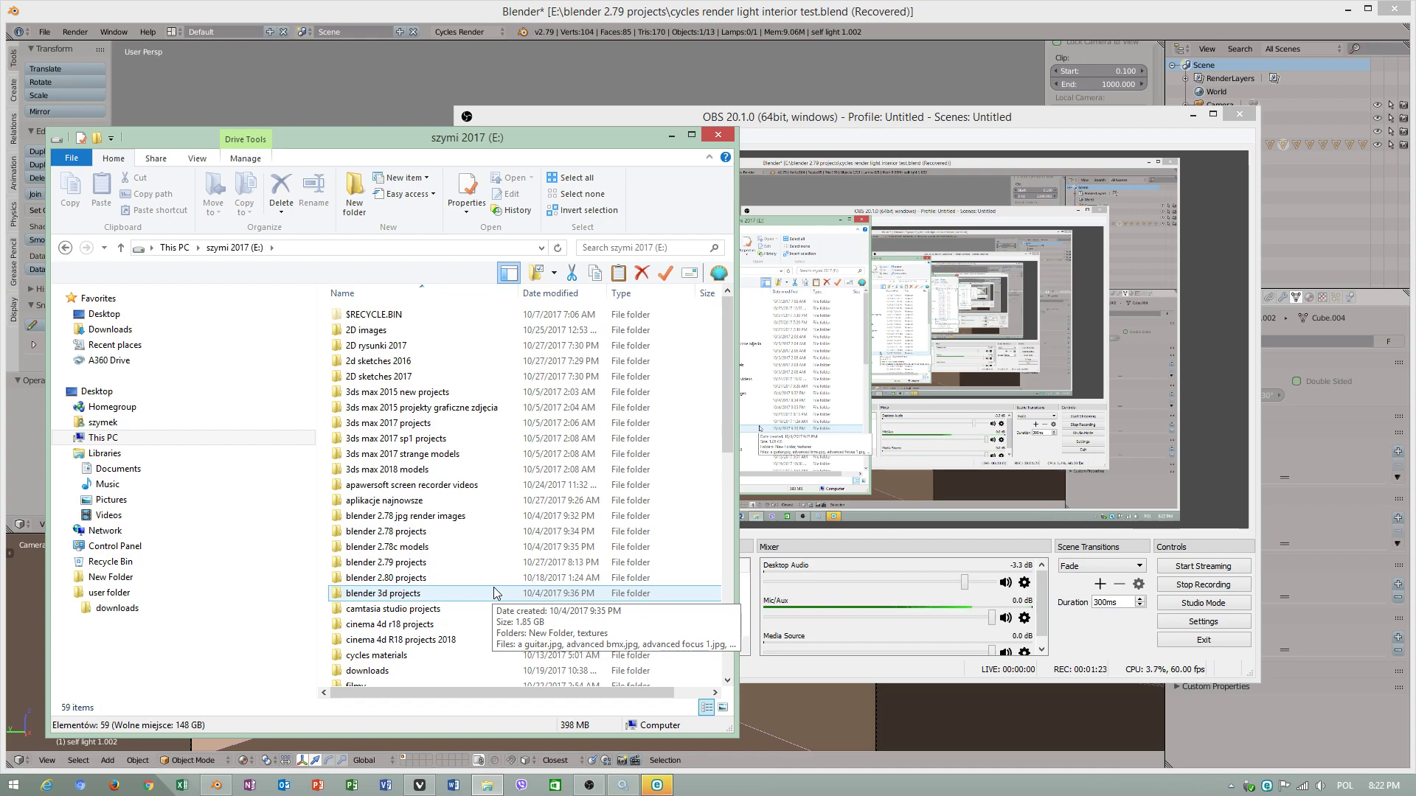
drag(643, 140, 668, 109)
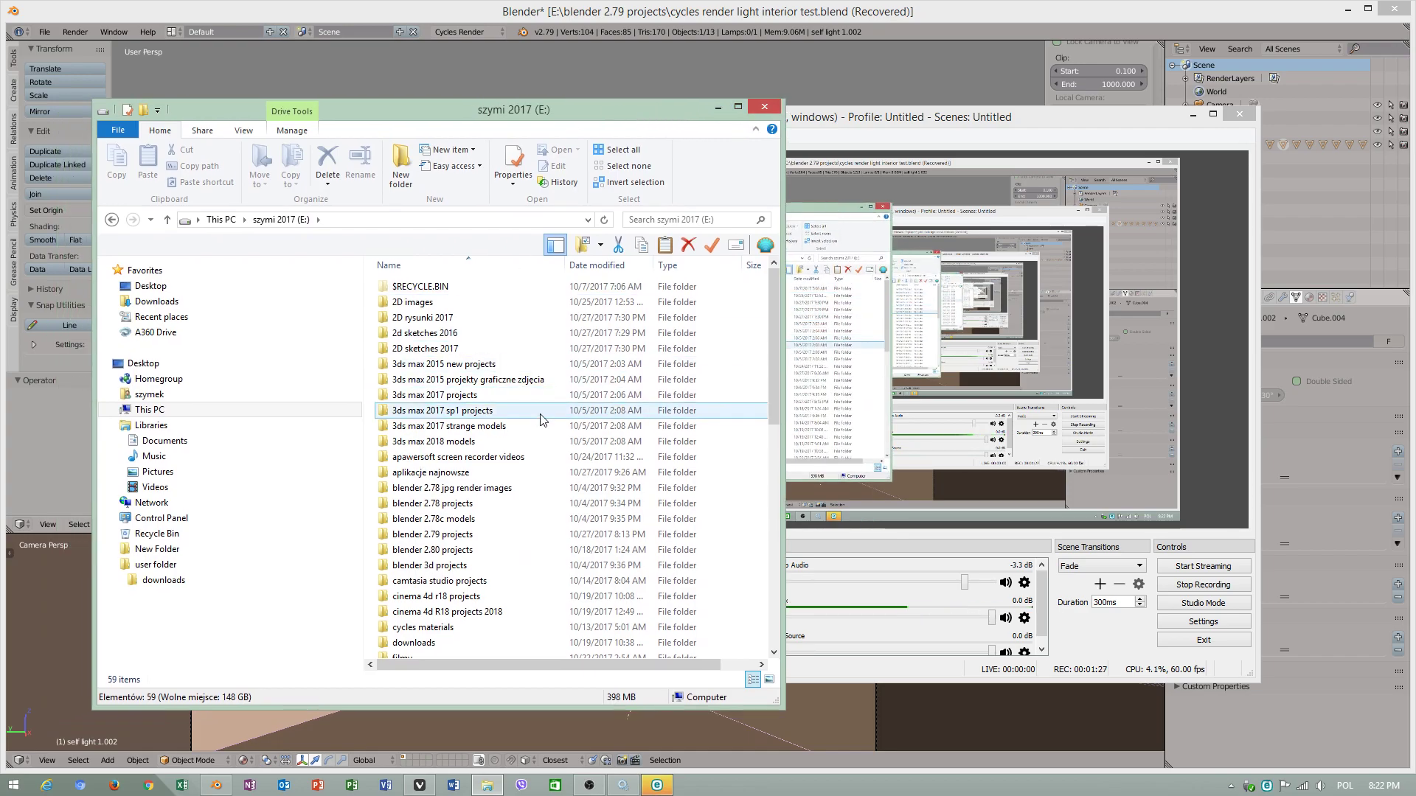
scroll(548, 429, down, 2)
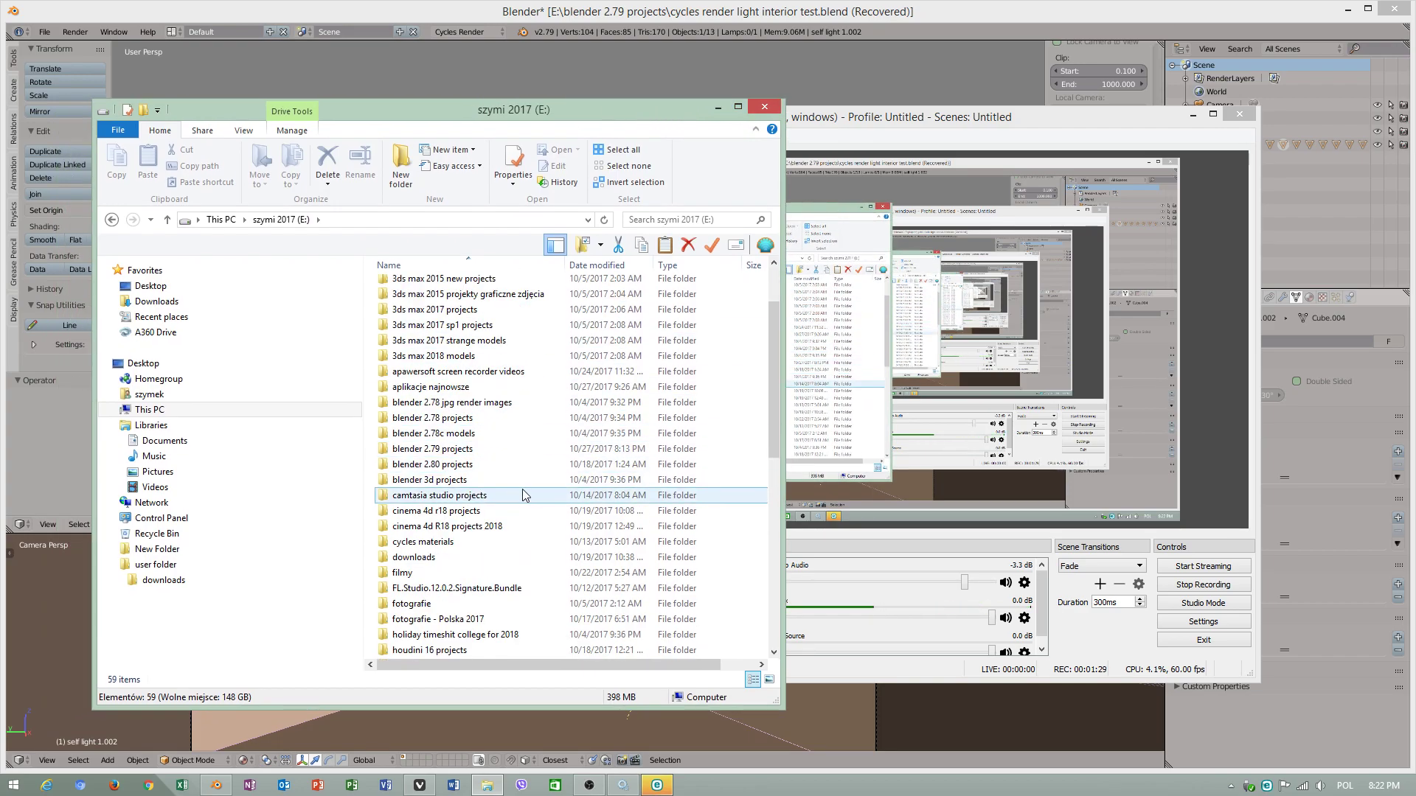
scroll(493, 539, down, 4)
scroll(494, 539, down, 2)
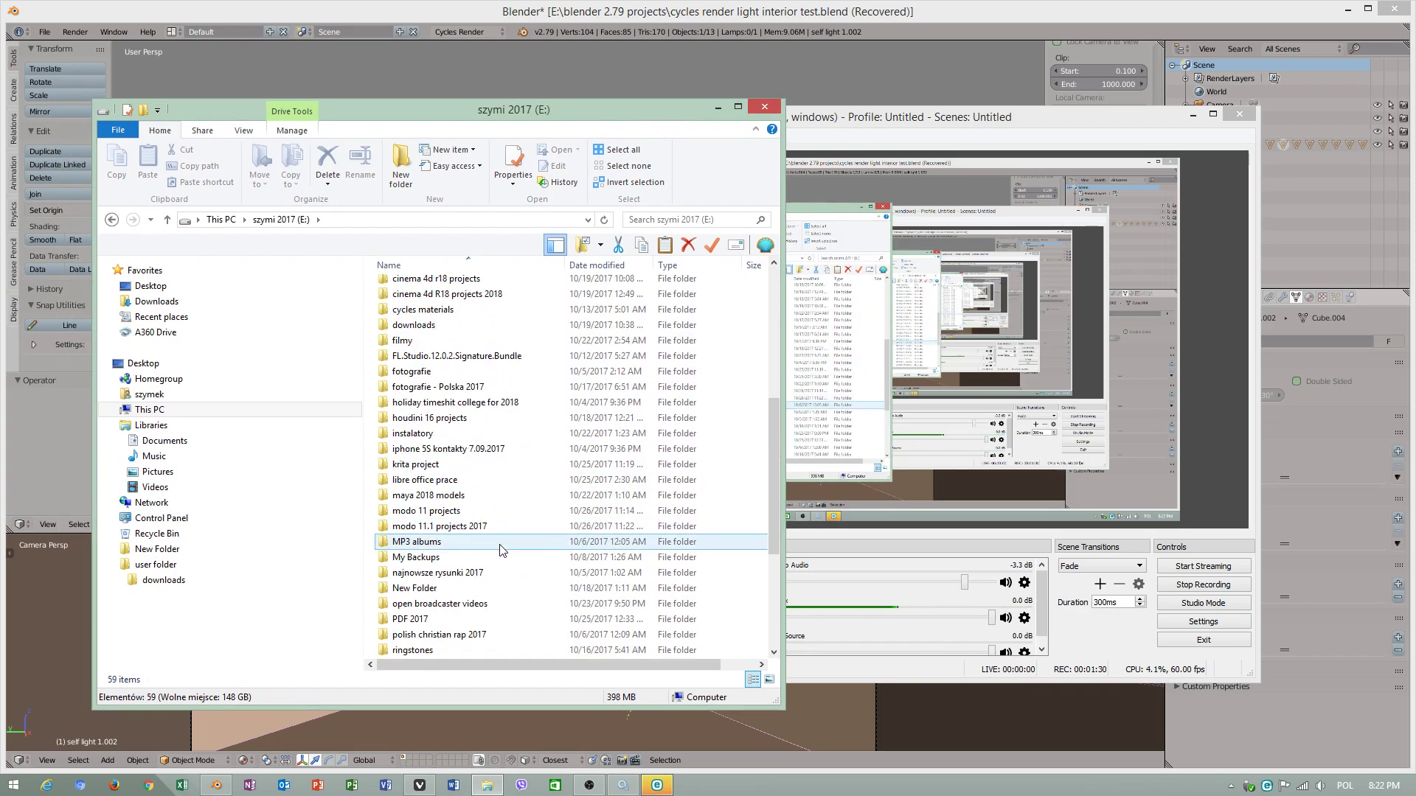
double_click(472, 588)
double_click(413, 299)
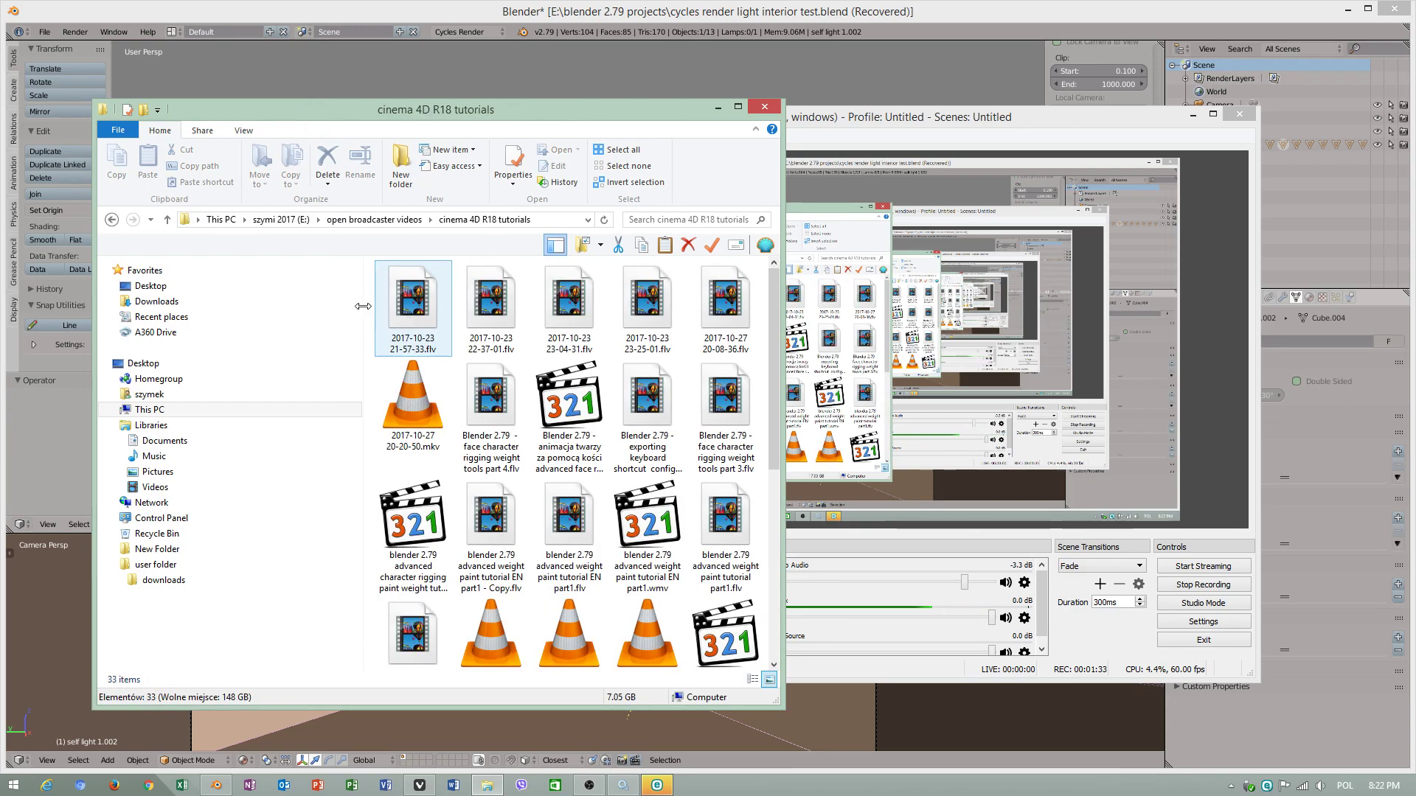
click(112, 219)
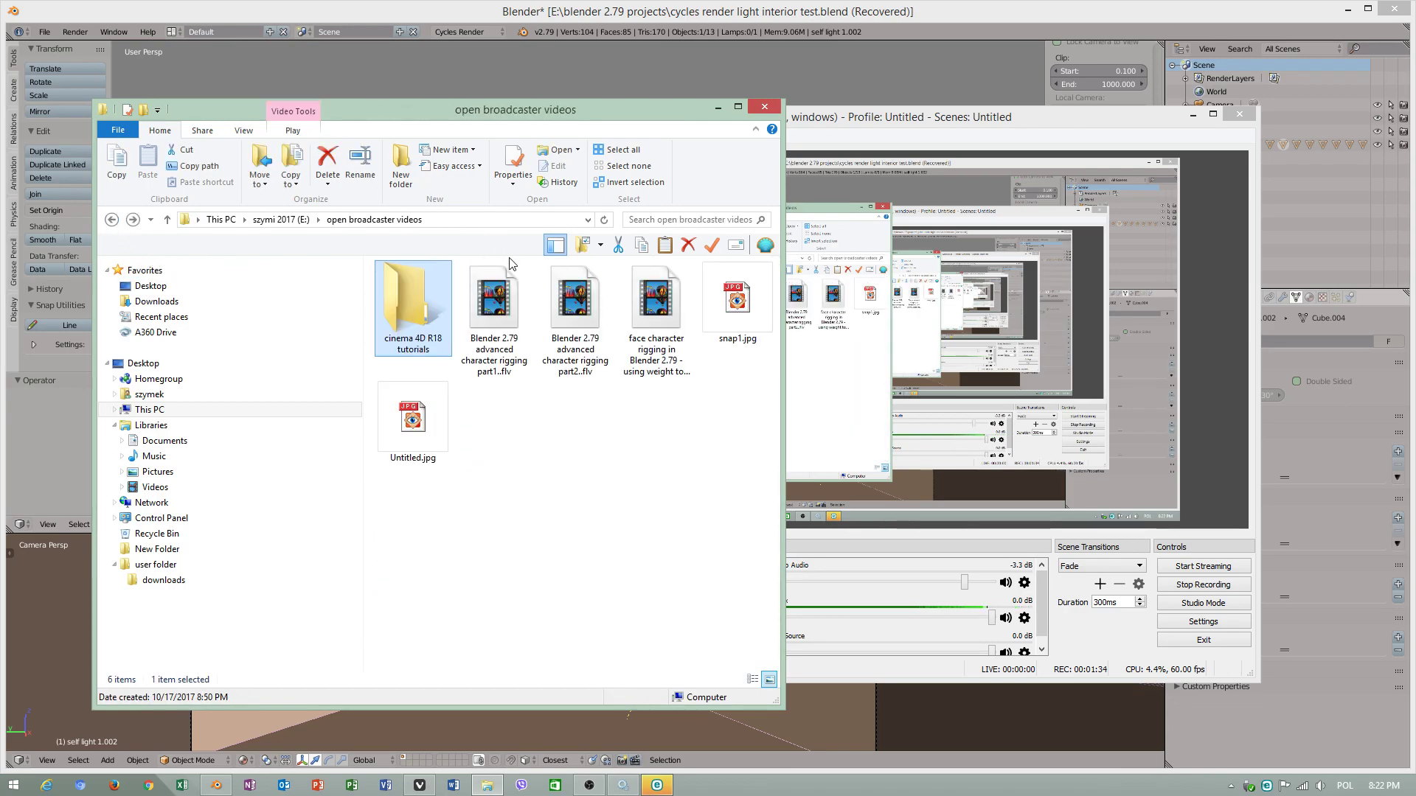
double_click(391, 290)
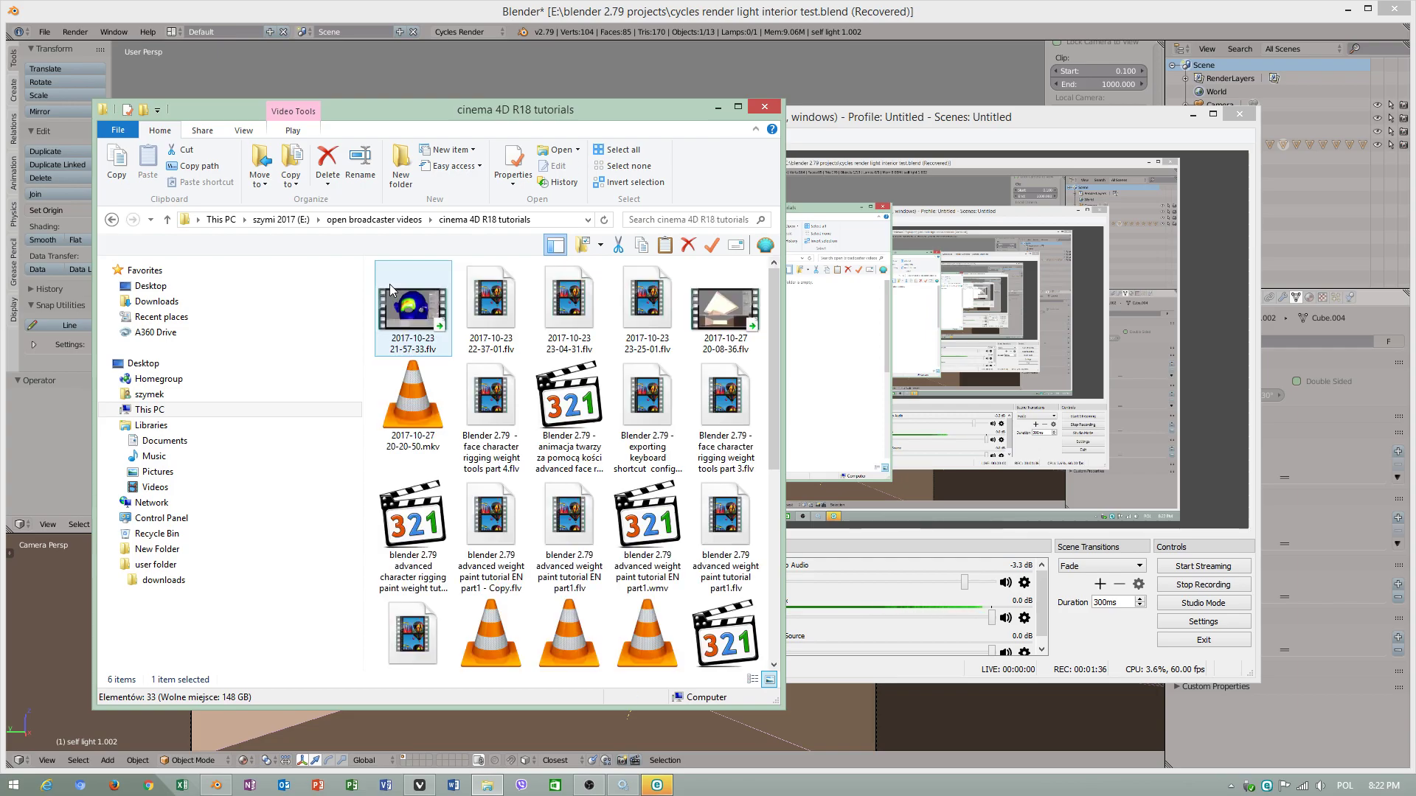
right_click(458, 359)
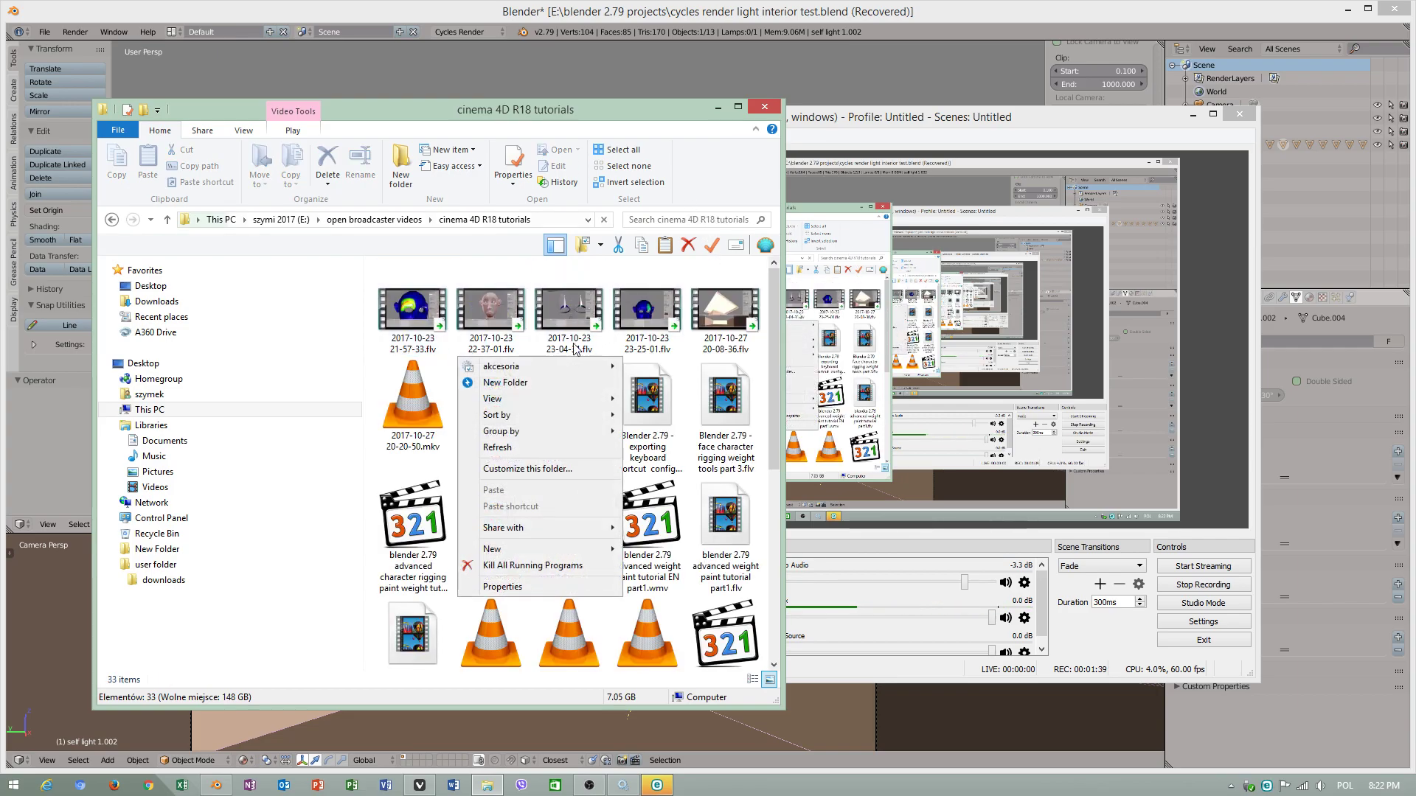
right_click(370, 359)
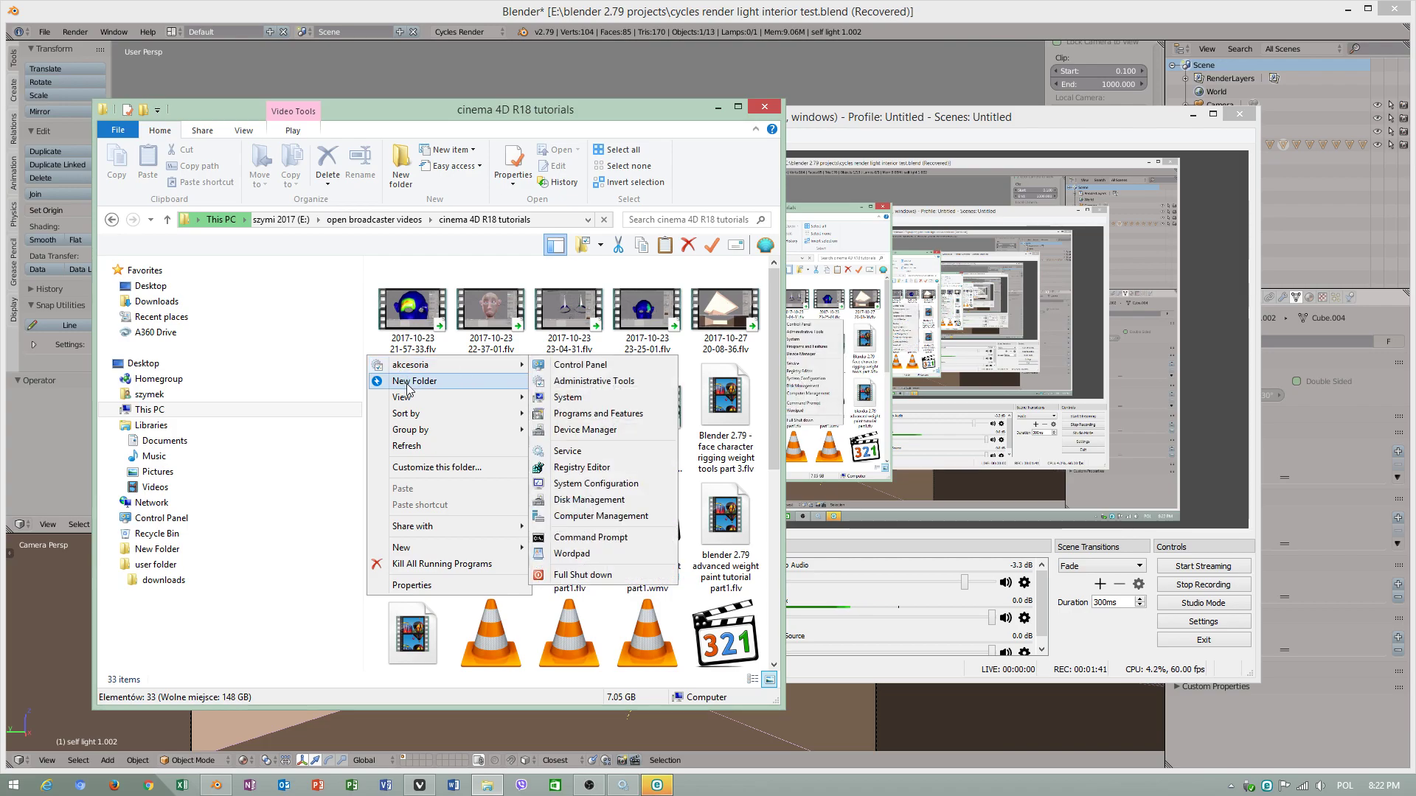
mouse_move(419, 401)
key(Escape)
key(Escape)
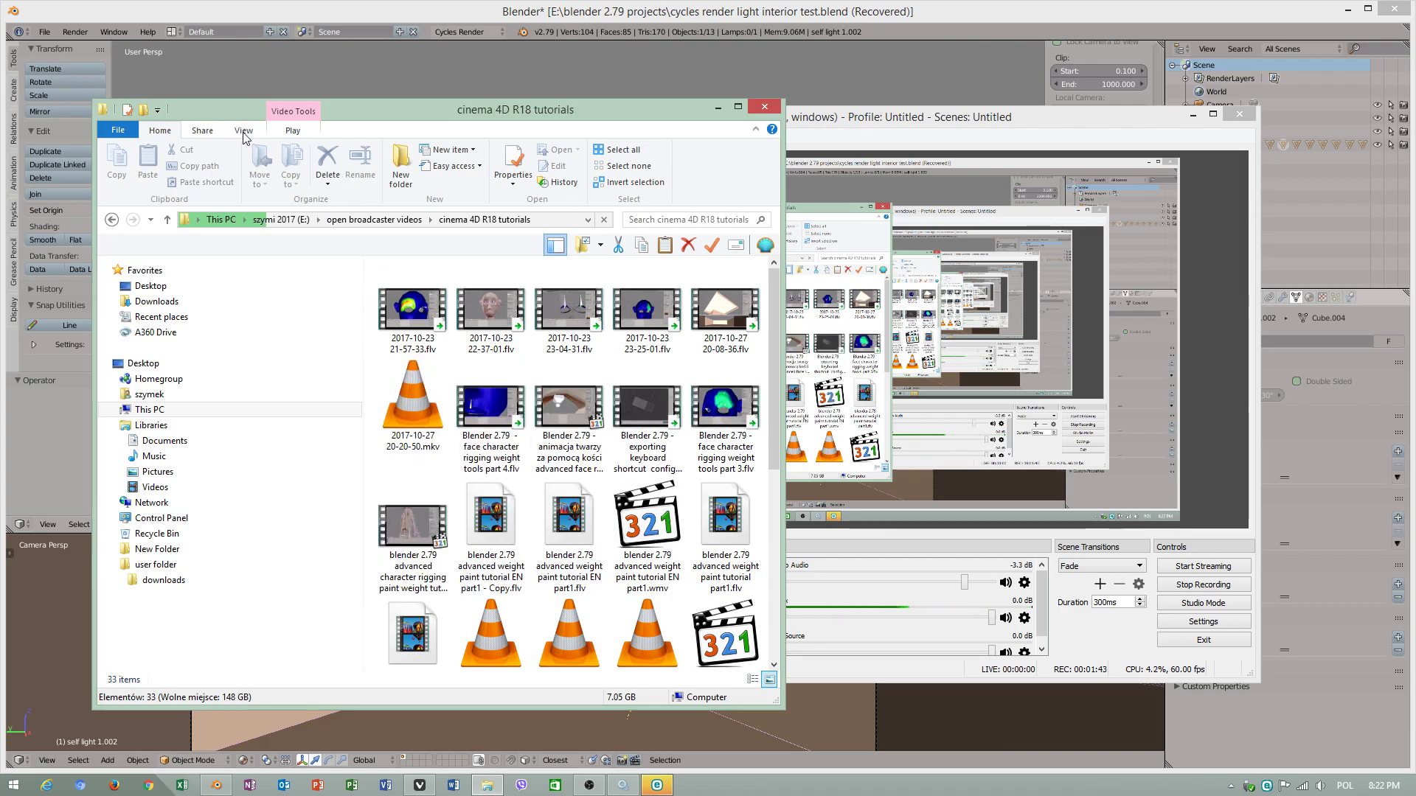
Change the layout of the "cinema 4D R18 tutorials" folder to List.
double_click(243, 133)
click(245, 131)
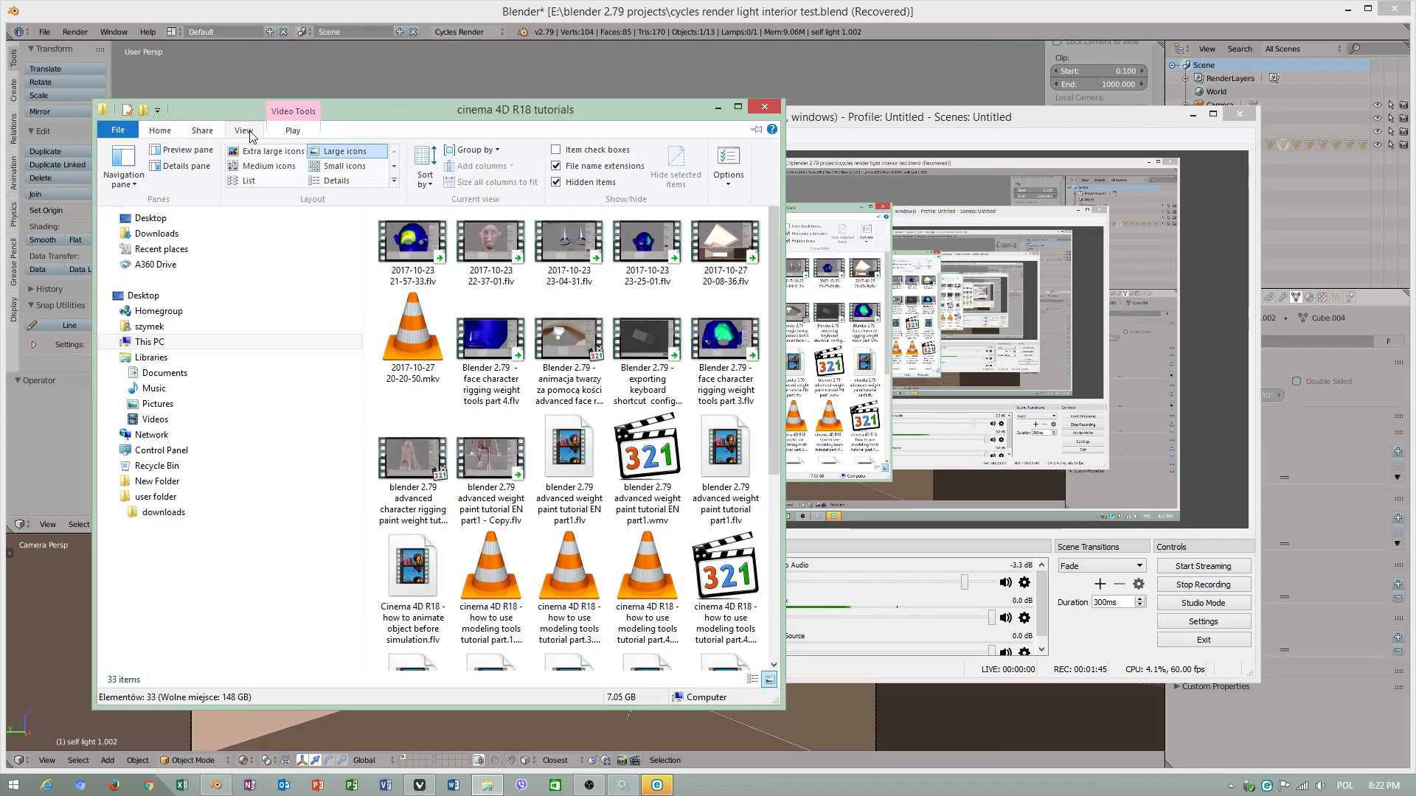
click(261, 185)
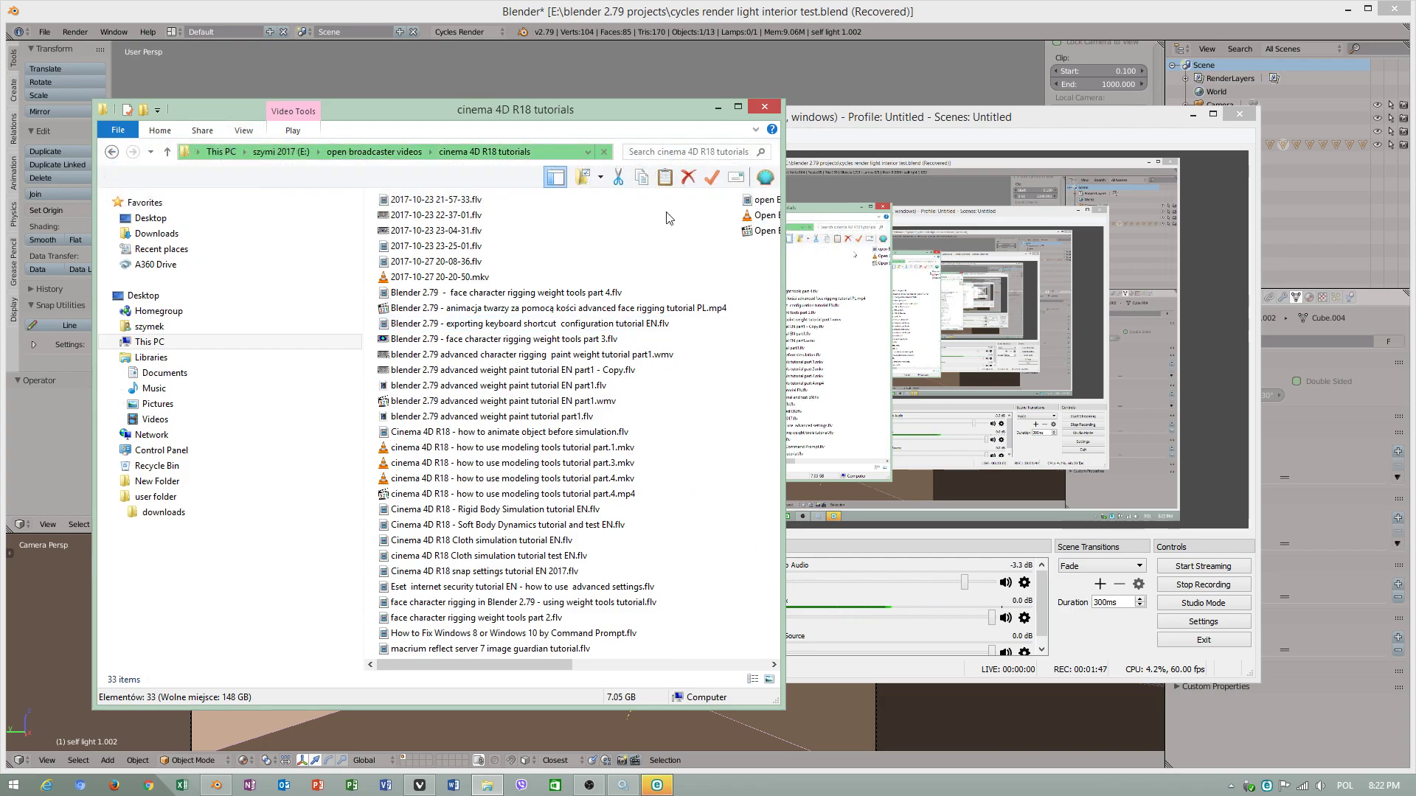
right_click(583, 250)
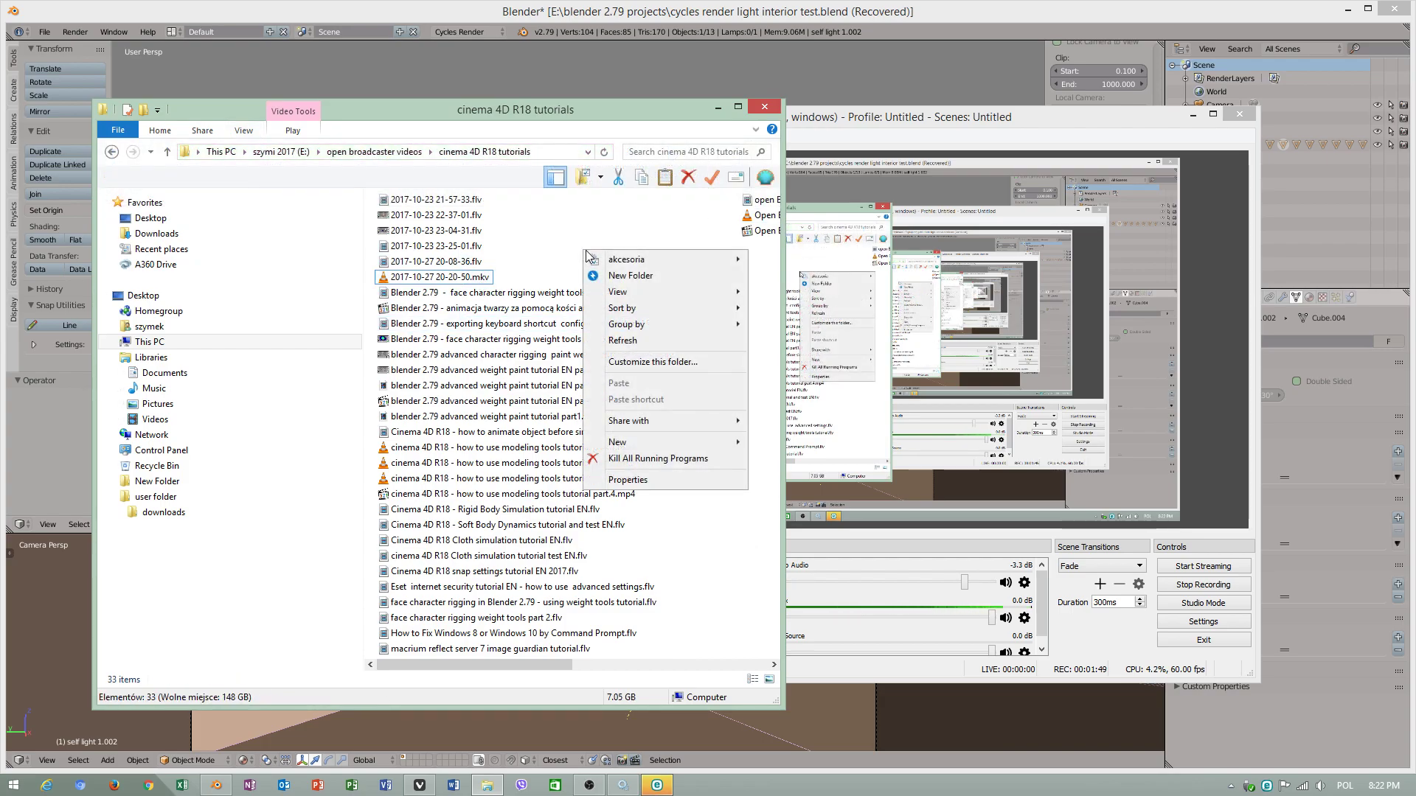
click(619, 327)
right_click(668, 251)
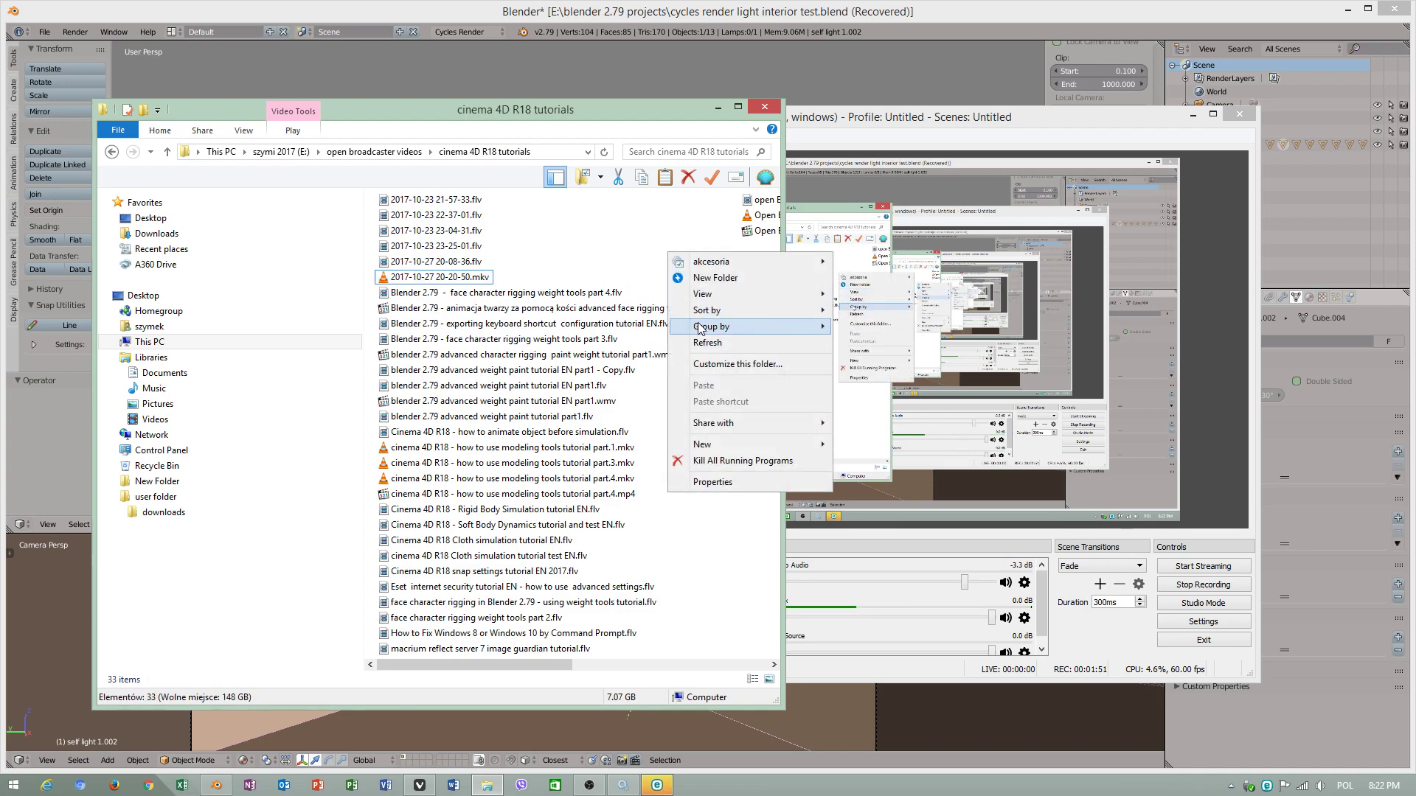
click(707, 342)
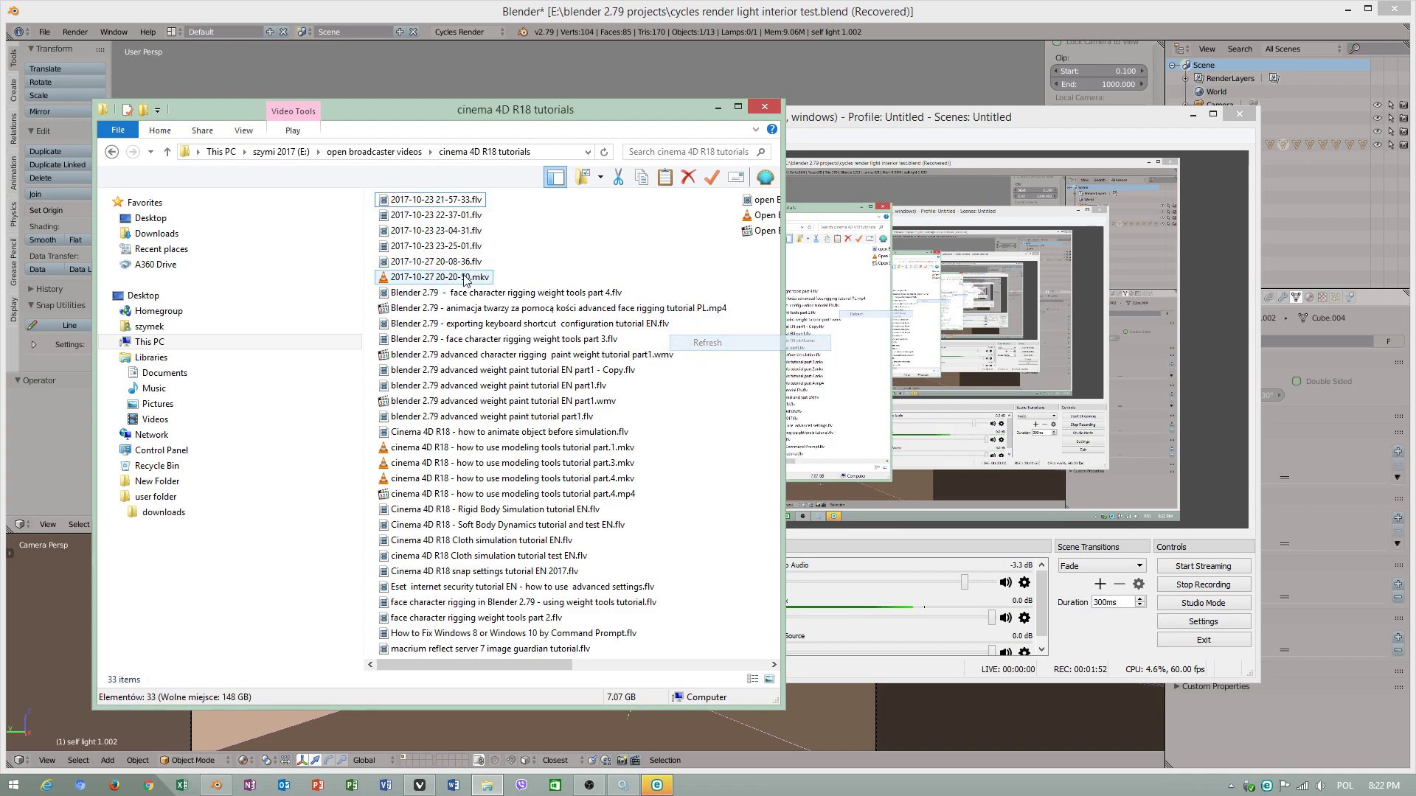
right_click(526, 270)
click(564, 360)
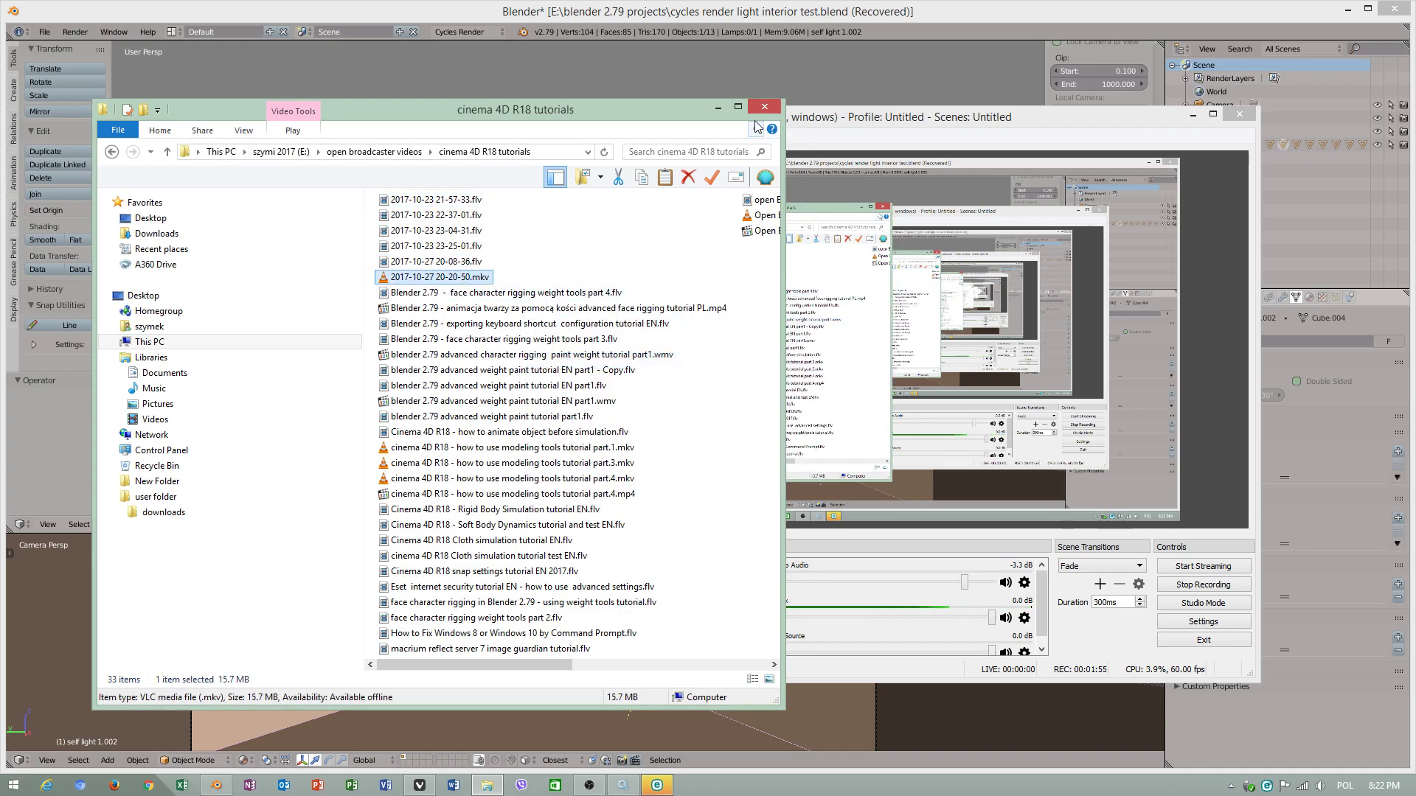
Return to Blender, preview the room's lighting in the camera view with Rendered shading, and set that view to Material shading.
click(717, 107)
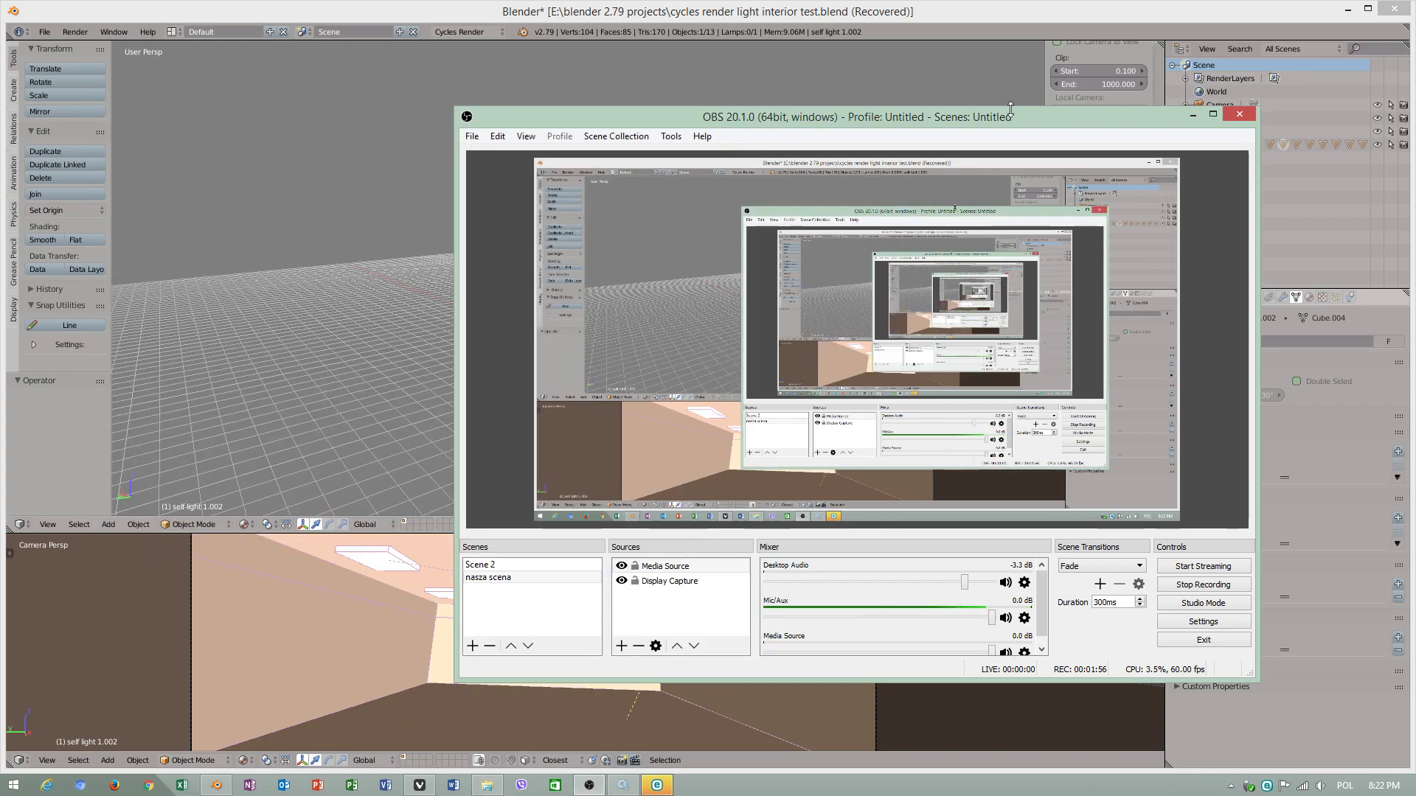
click(1190, 116)
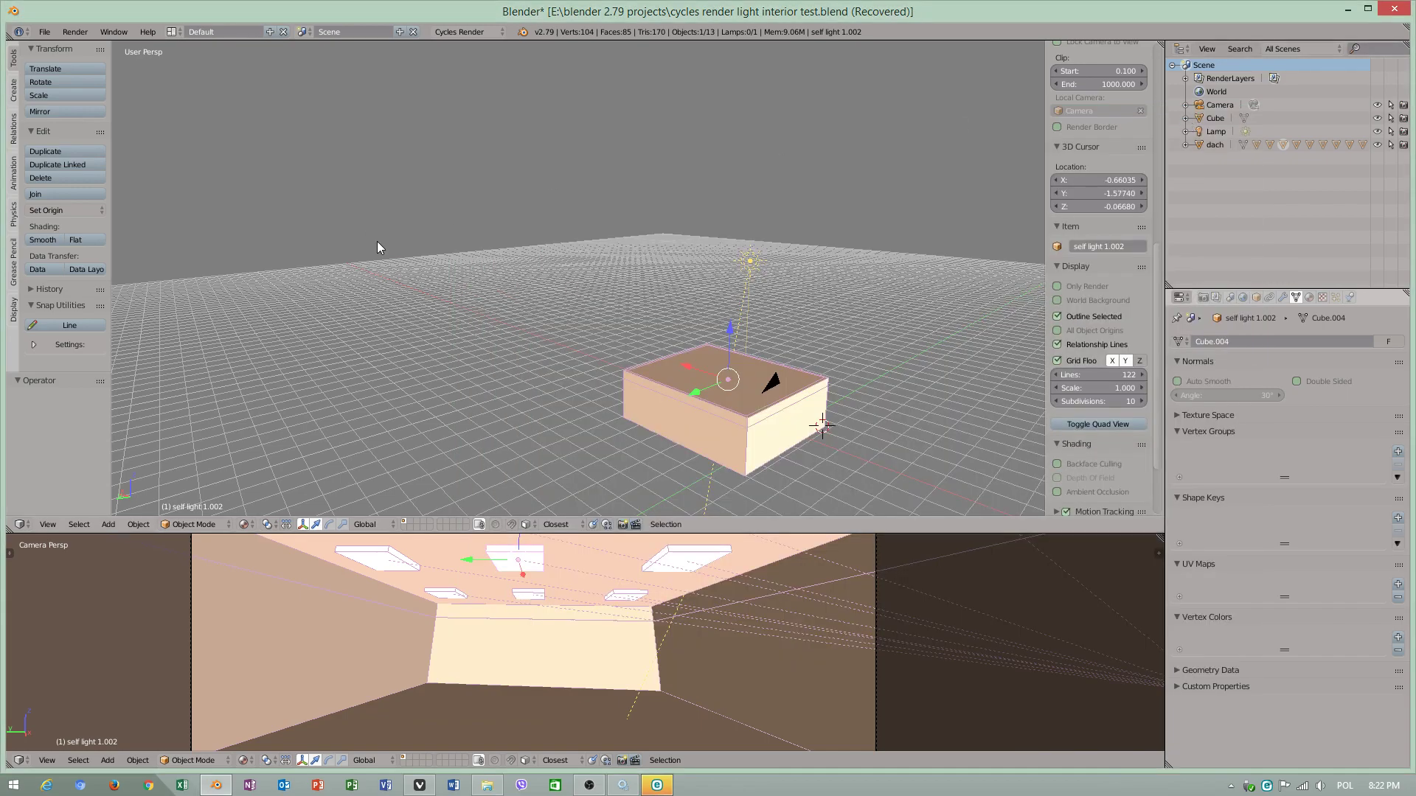
click(244, 760)
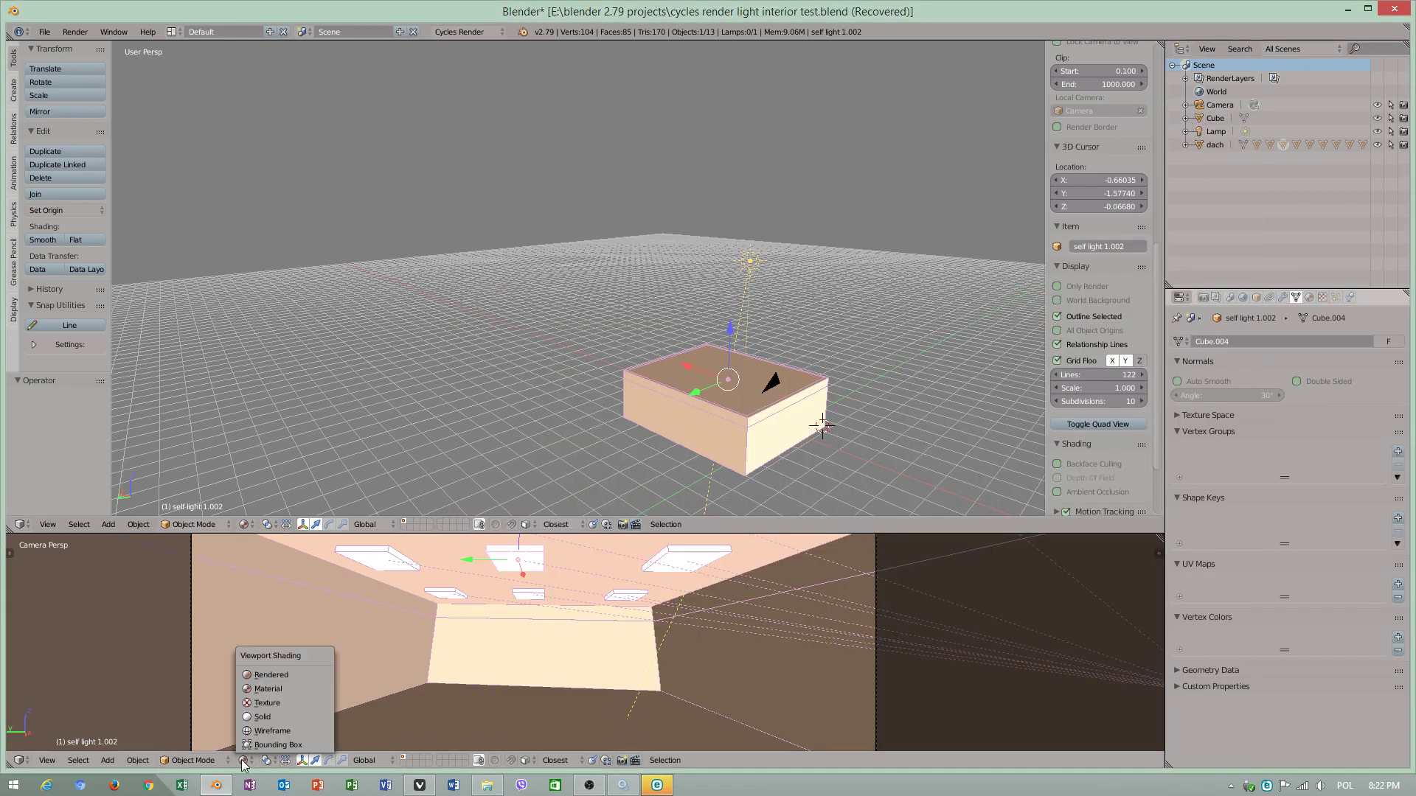
click(291, 675)
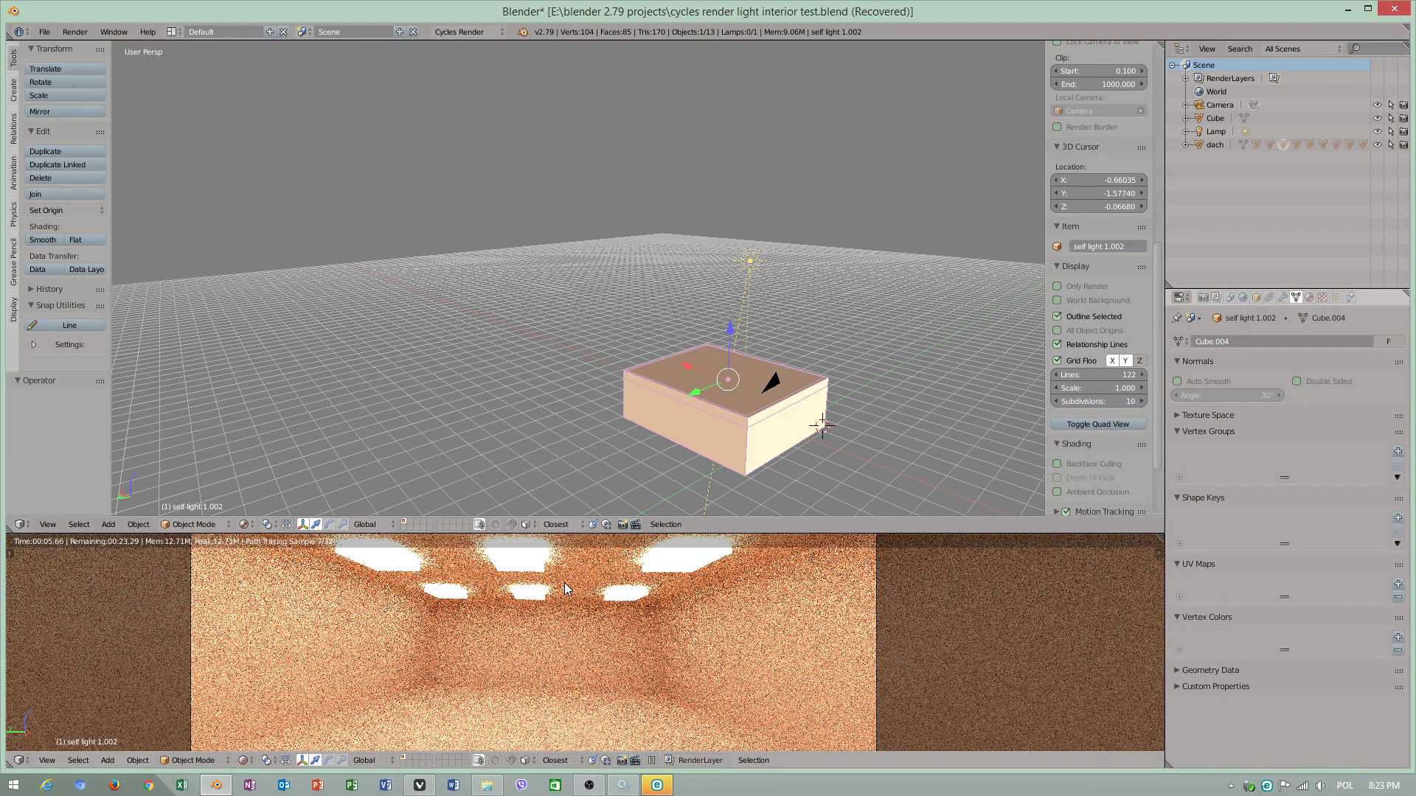
click(244, 760)
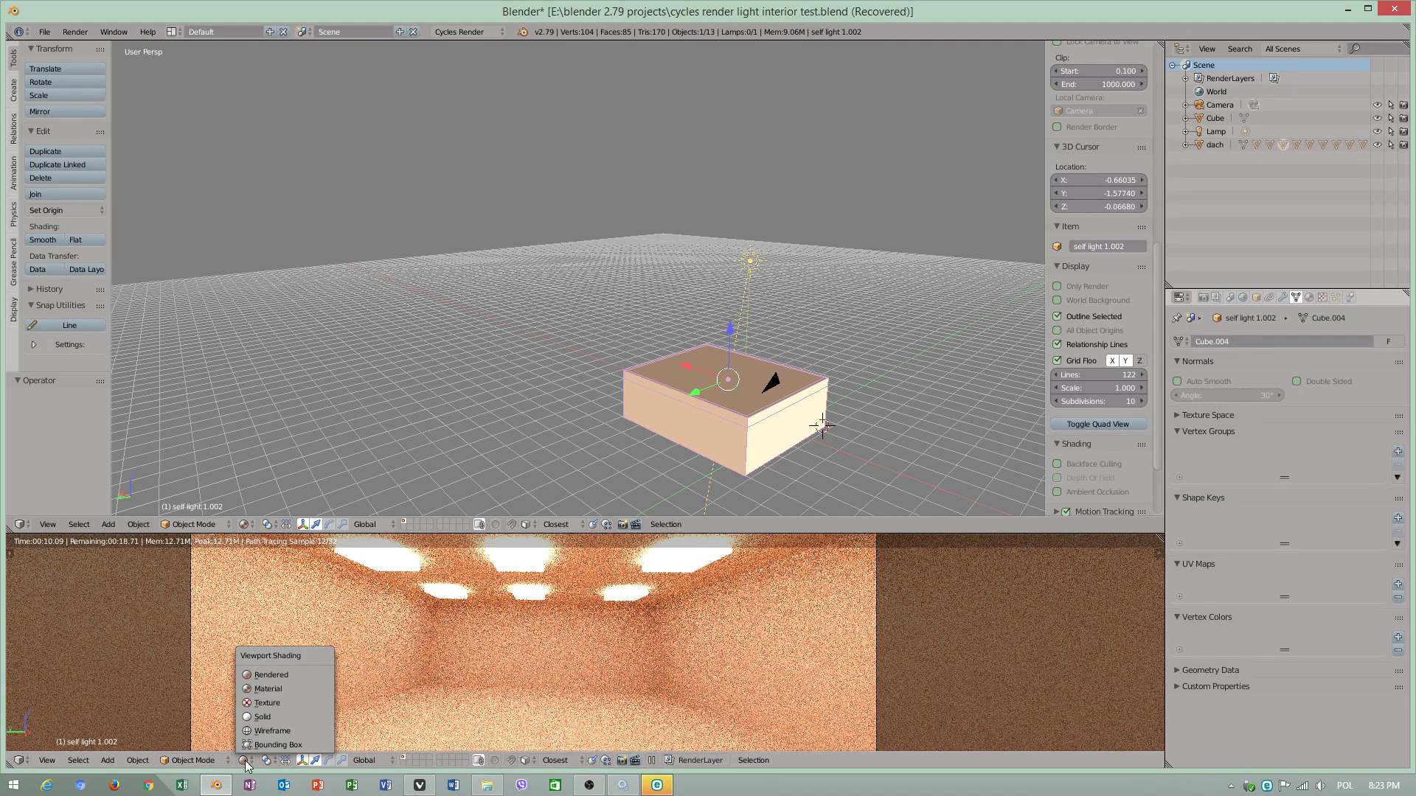
click(268, 689)
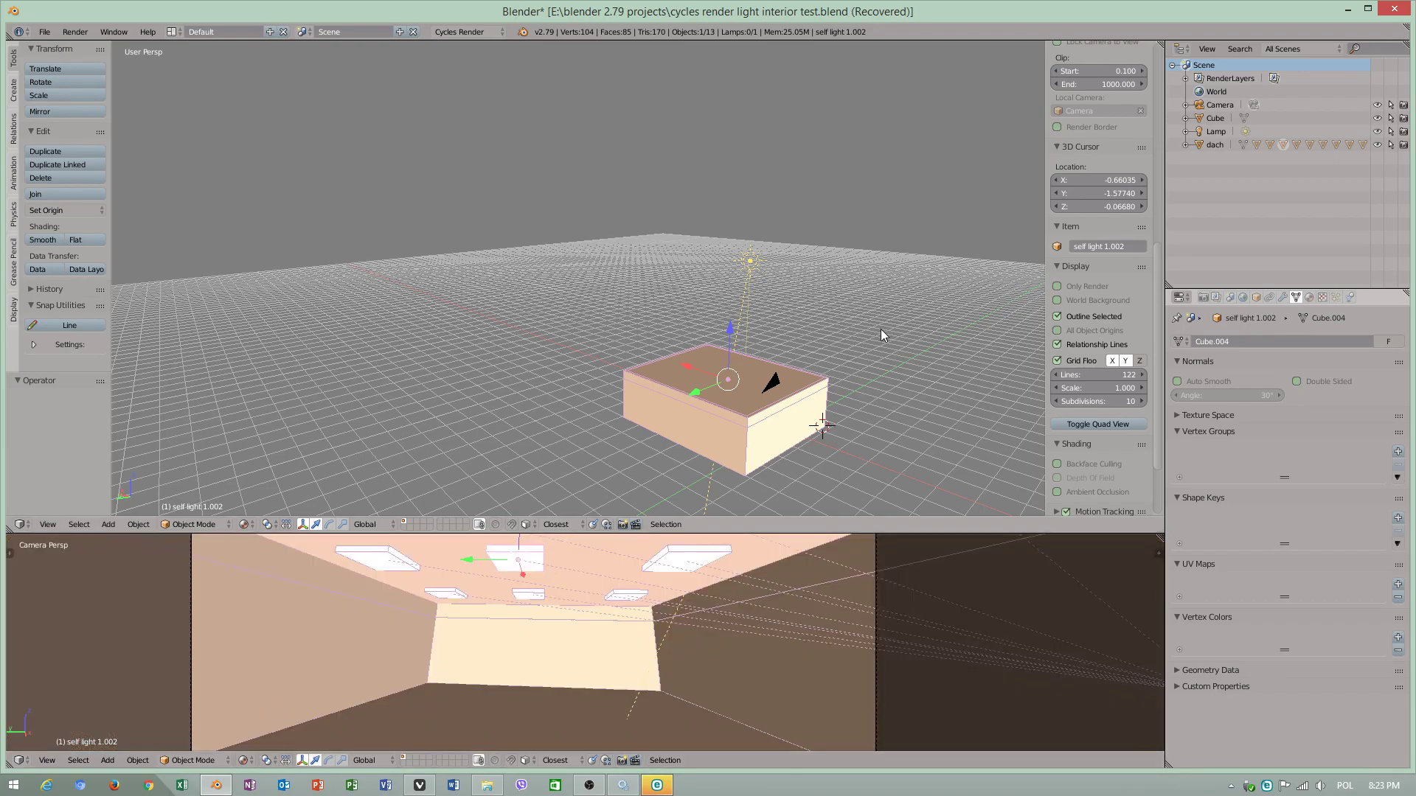
Set the render resolution percentage of the scene to 100%.
click(1202, 297)
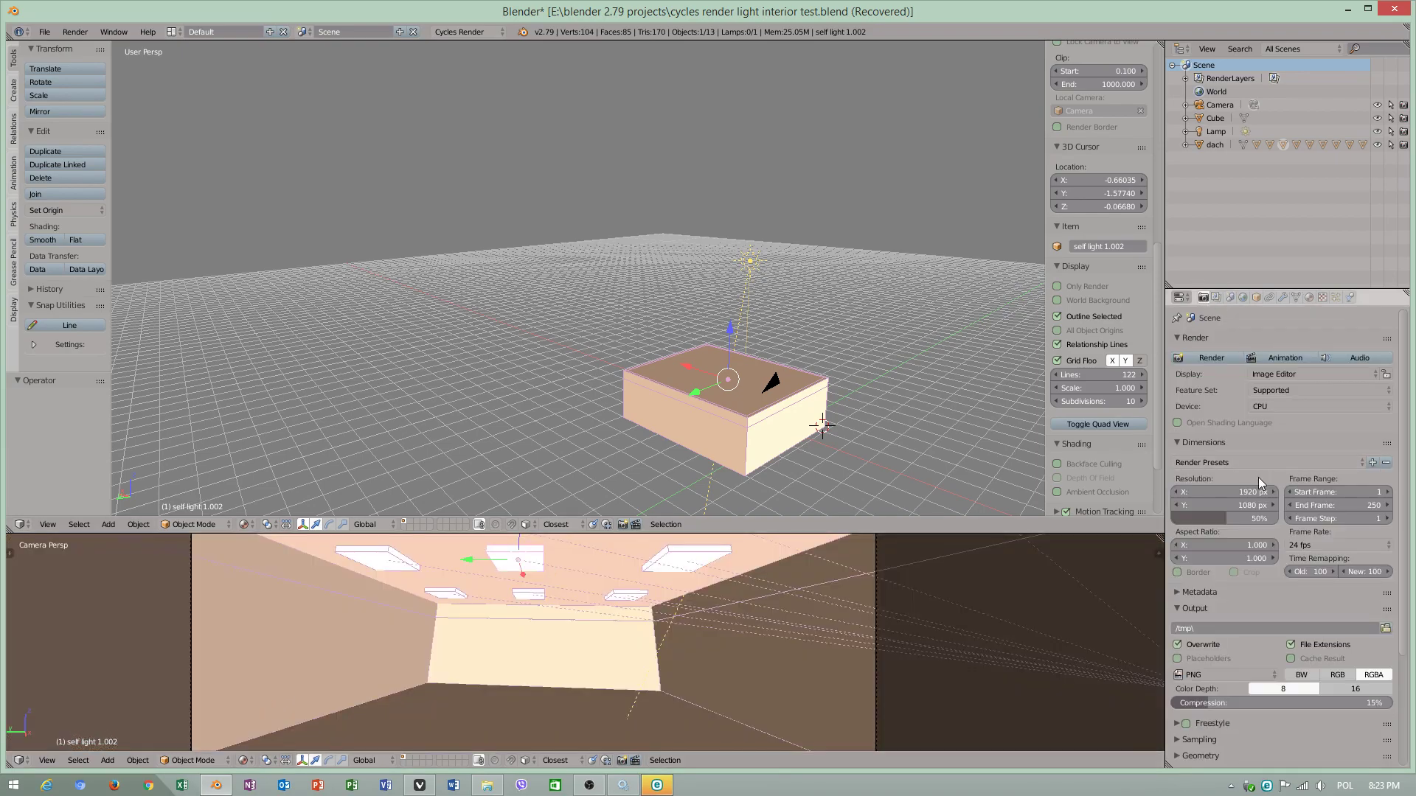
drag(1253, 518, 1307, 556)
In the sampling settings, enable Square Samples and set the render samples to 15.
scroll(1306, 558, down, 2)
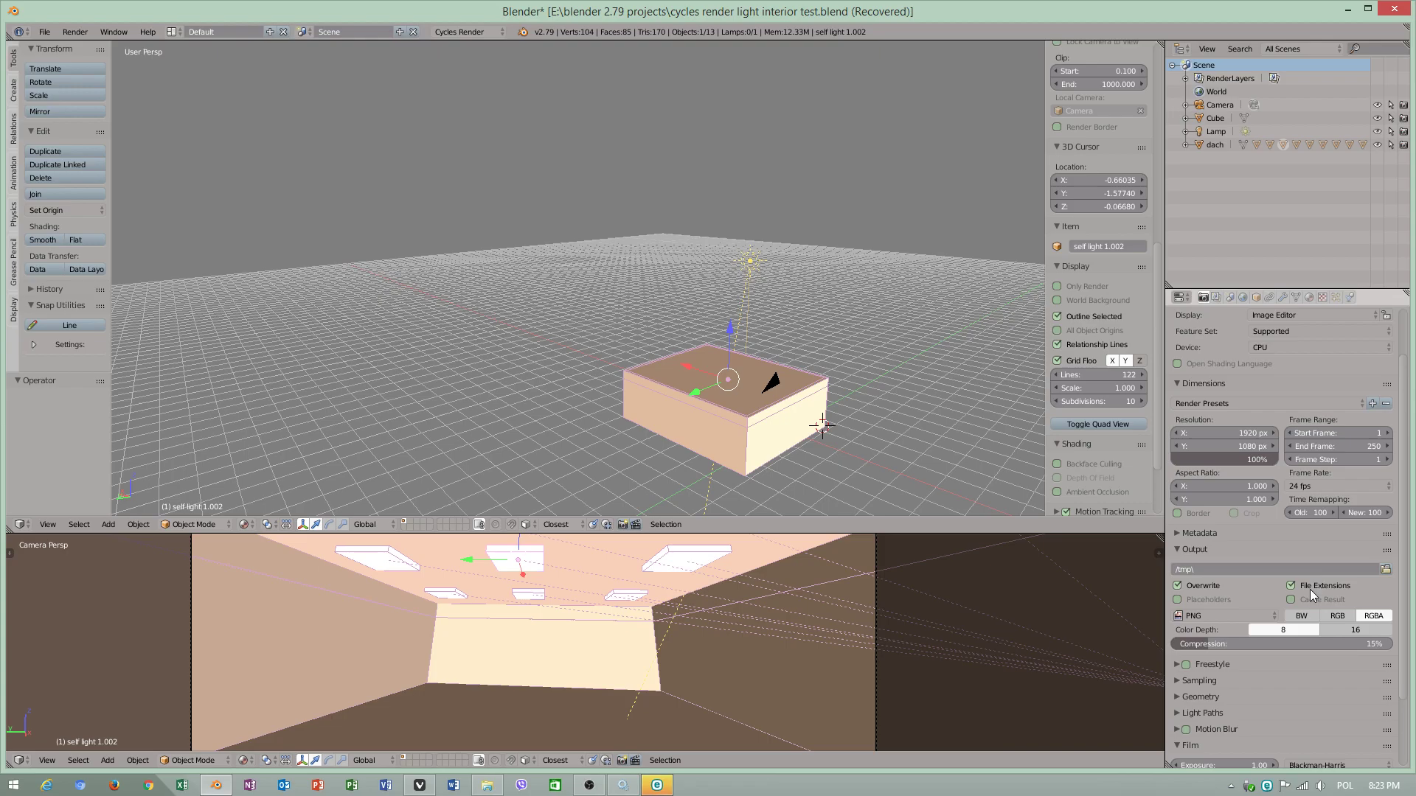
click(1184, 679)
scroll(1182, 679, down, 6)
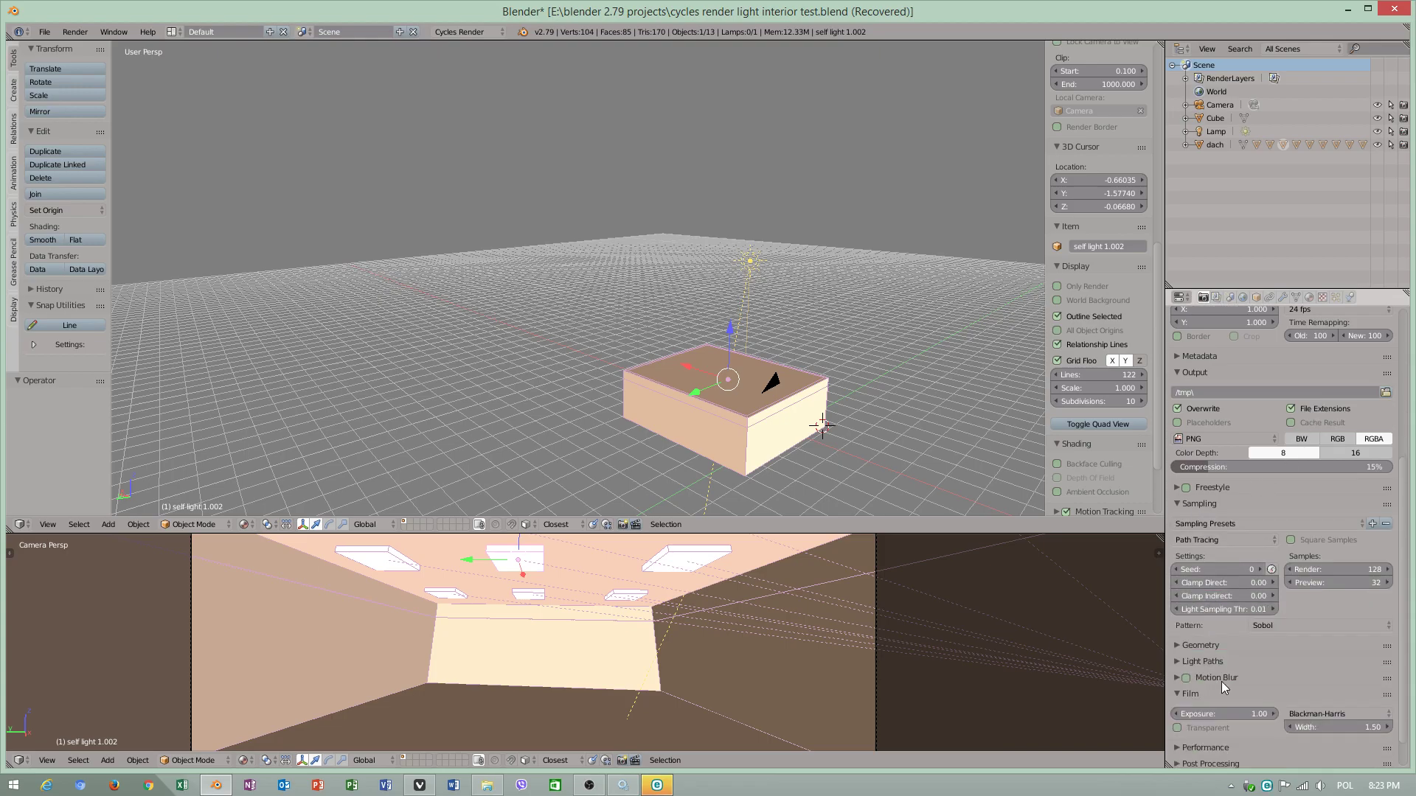
click(1294, 541)
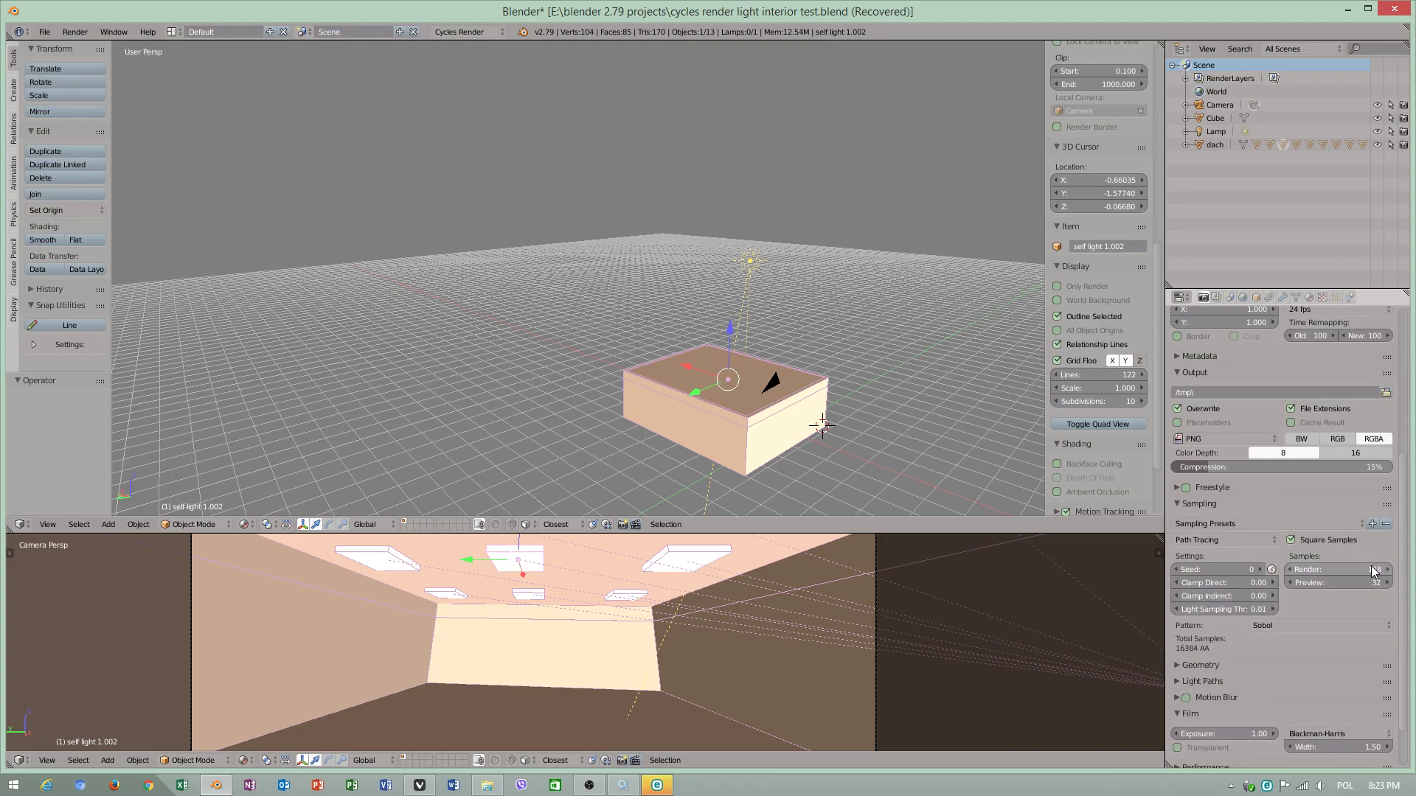
drag(1382, 571, 1353, 570)
drag(1352, 571, 1308, 632)
Set the film exposure to 1.15 and apply the Full Global Illumination preset to the light paths.
scroll(1180, 666, down, 2)
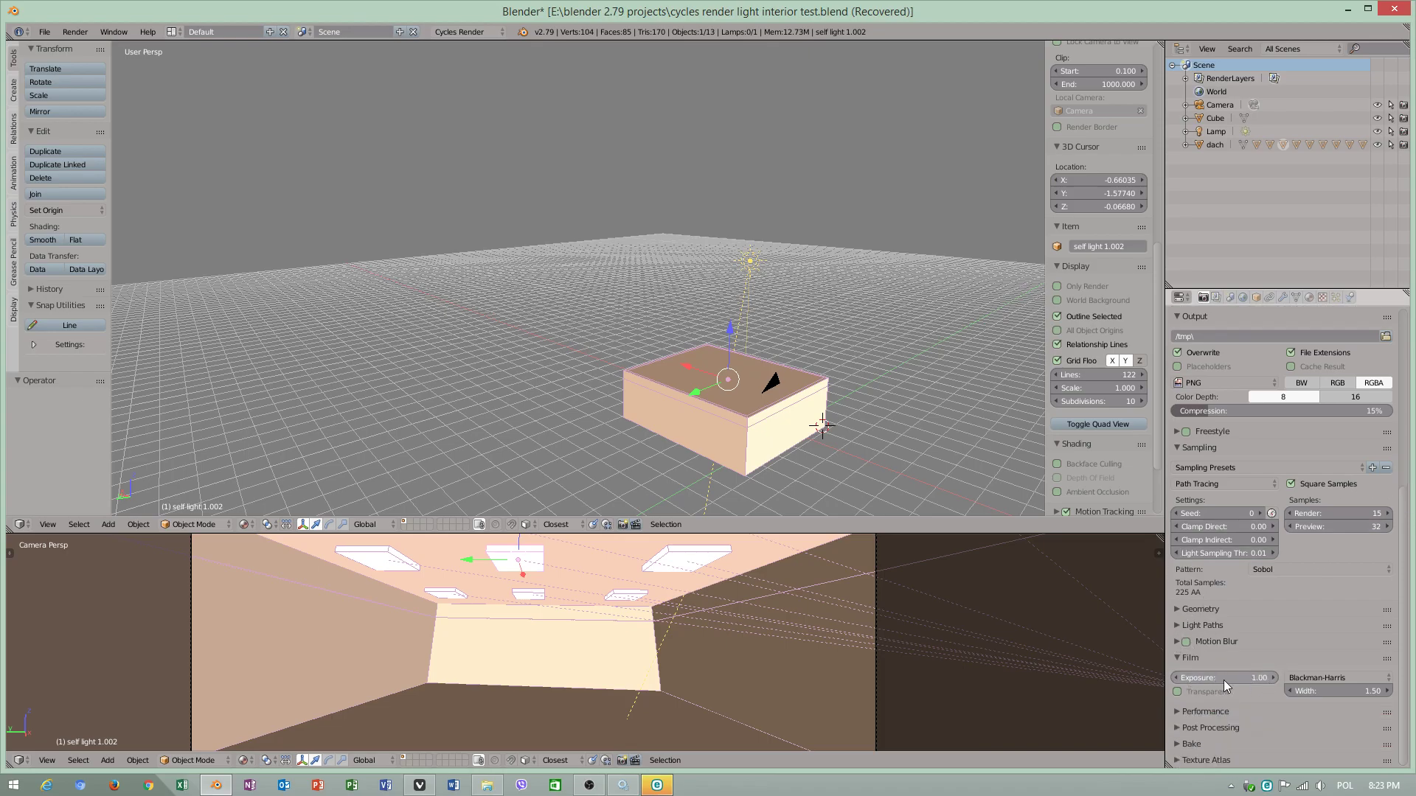
drag(1240, 678, 1240, 692)
click(1180, 625)
scroll(1210, 635, down, 3)
click(1303, 558)
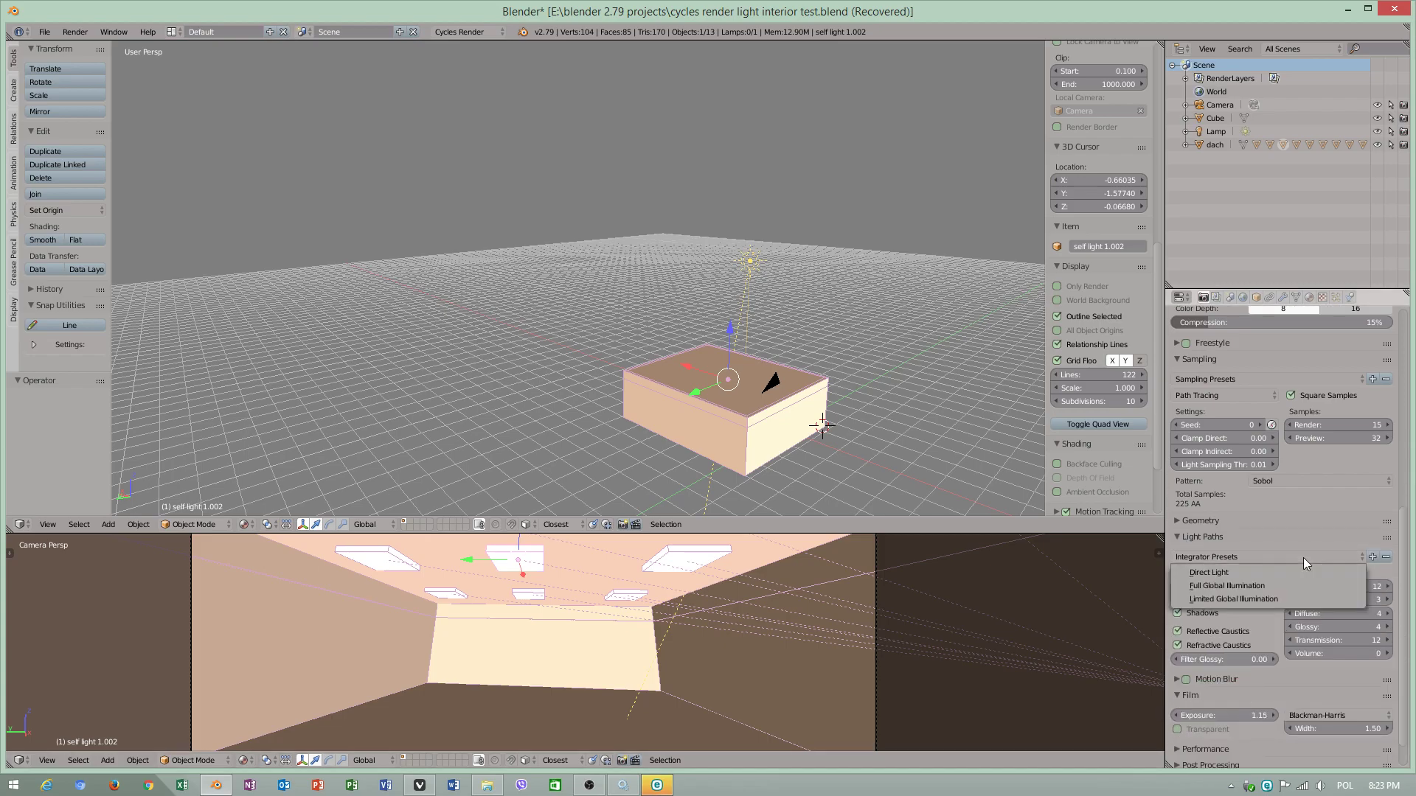
click(1280, 583)
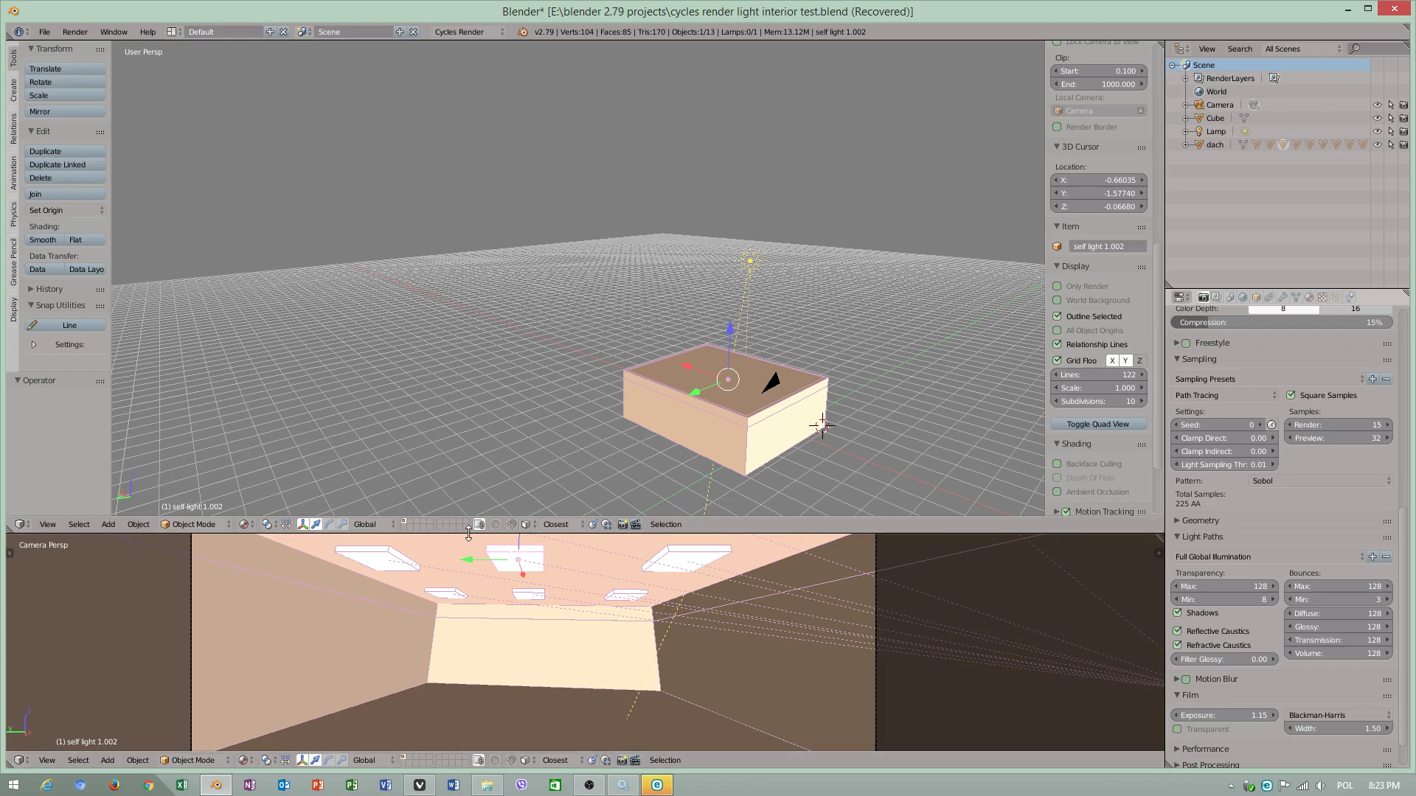
Enlarge the camera view area and save the project file.
drag(468, 533, 478, 432)
click(45, 32)
click(68, 119)
Set the output image compression to 0% and change the output file format to JPEG.
scroll(1279, 413, up, 10)
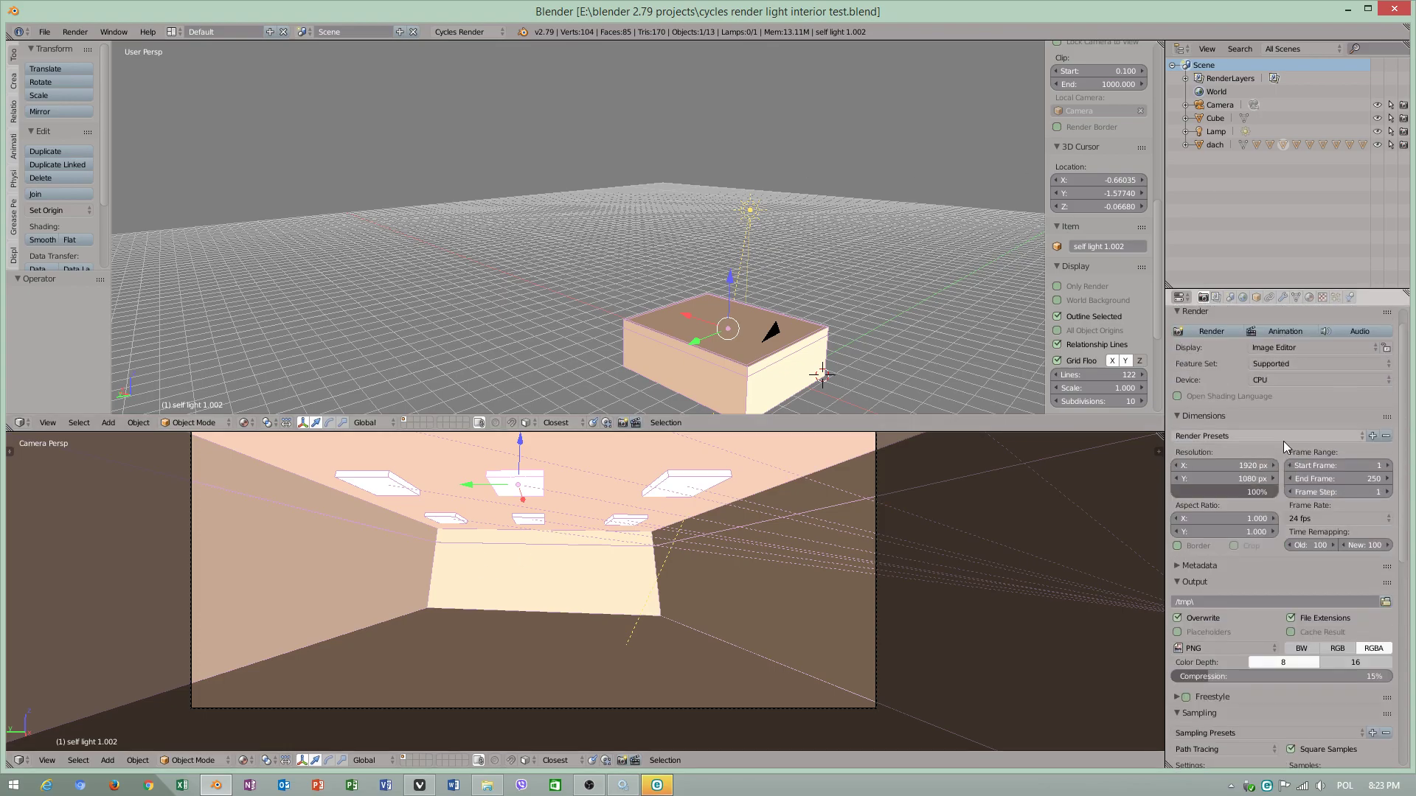
scroll(1282, 441, down, 3)
drag(1215, 591, 1172, 590)
click(1227, 559)
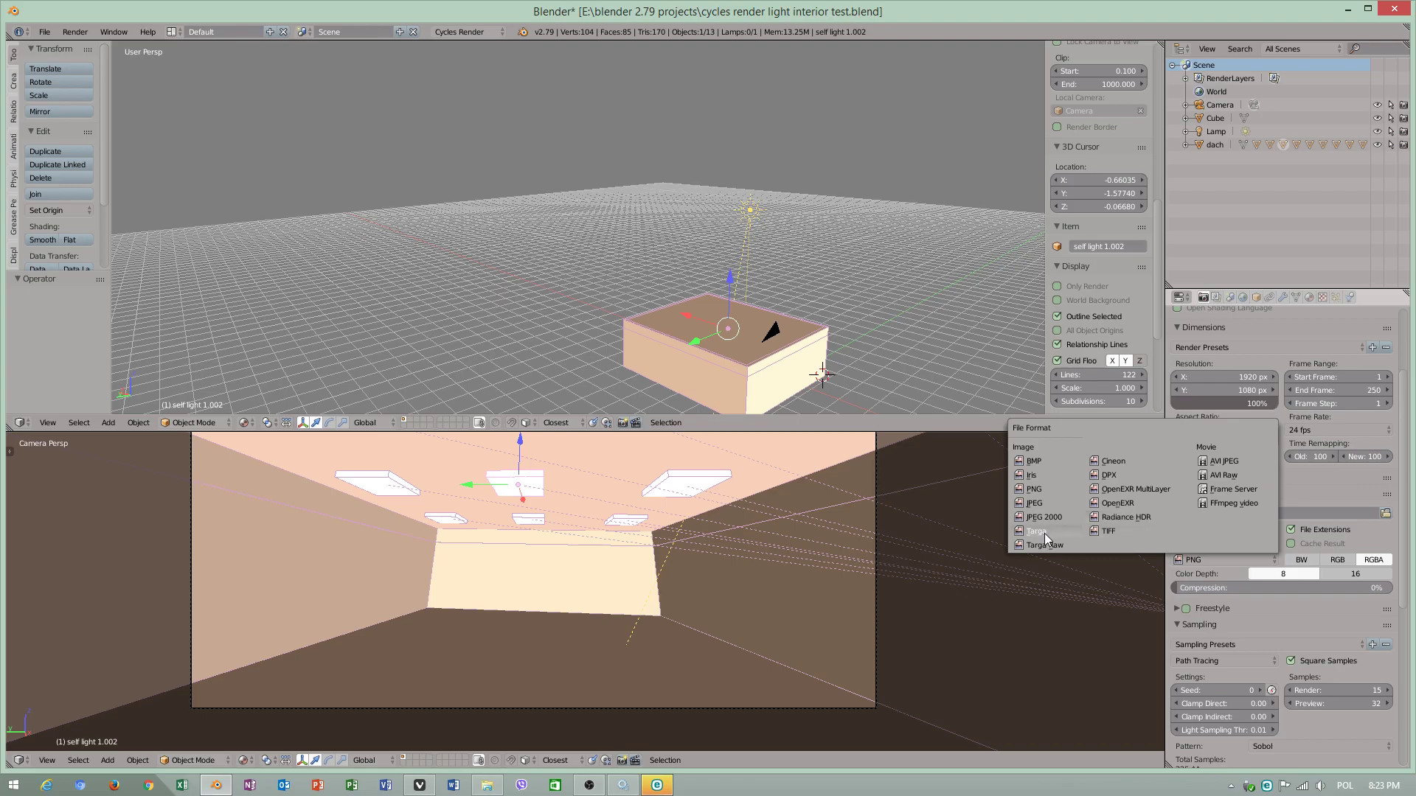
click(1041, 503)
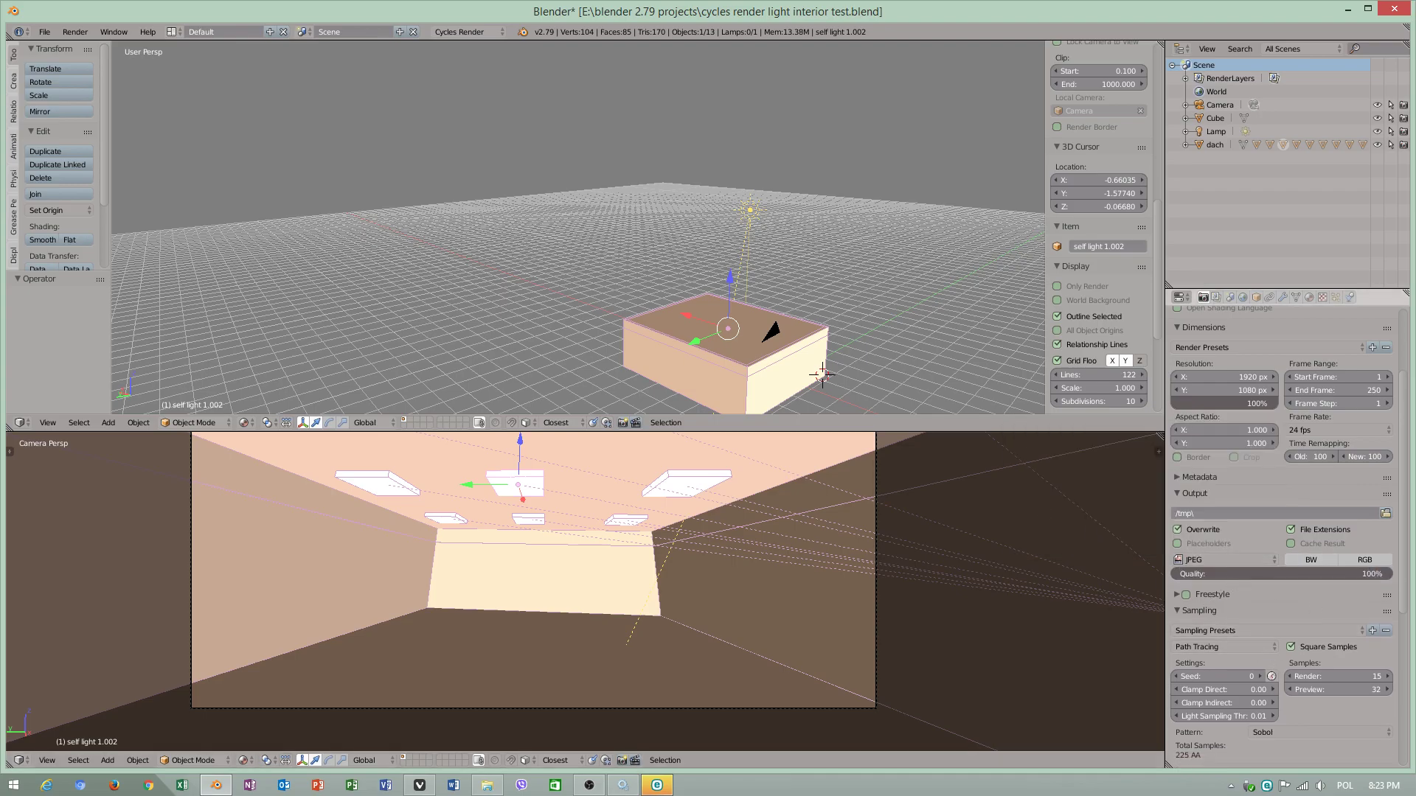
Check the available output file formats and render devices, keeping JPEG and CPU.
click(1241, 560)
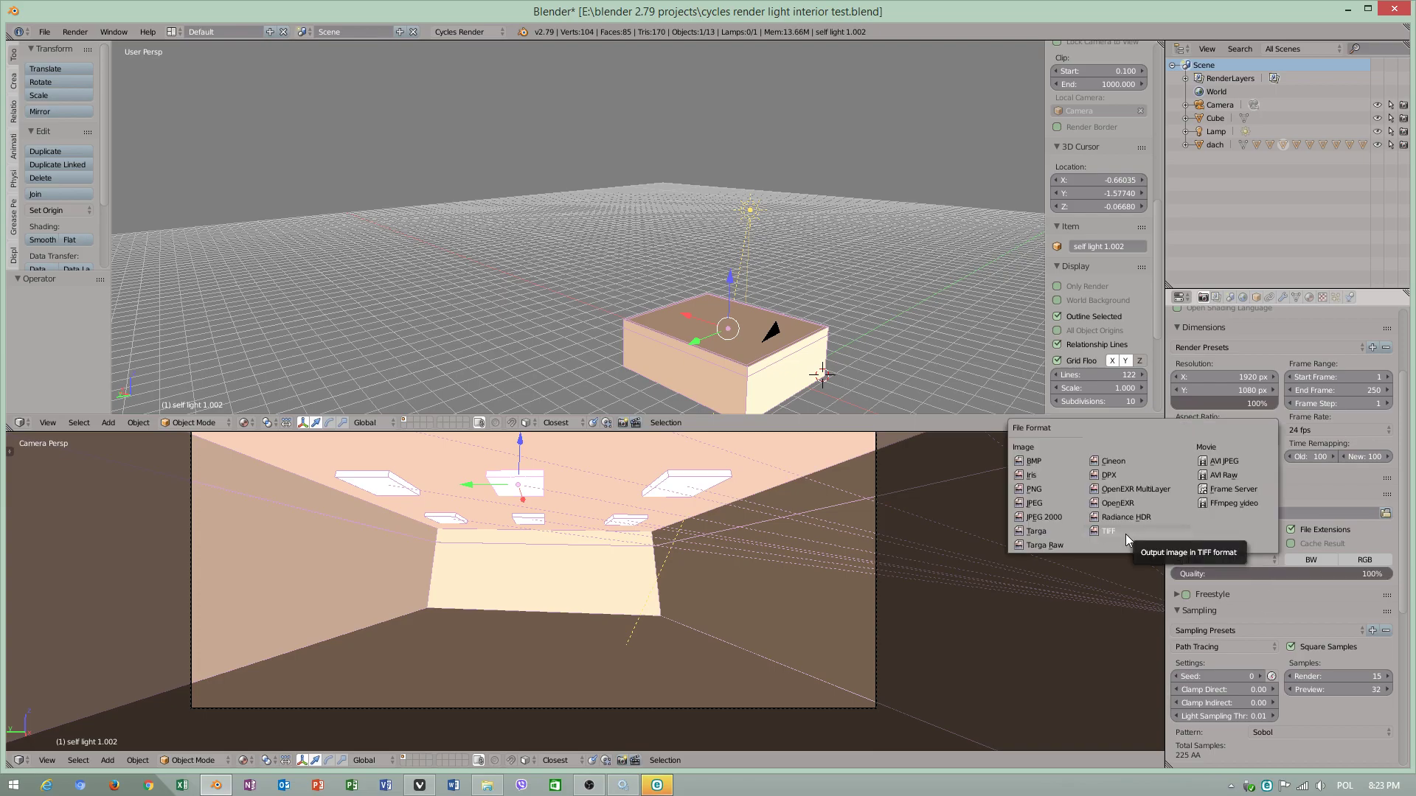
click(1004, 528)
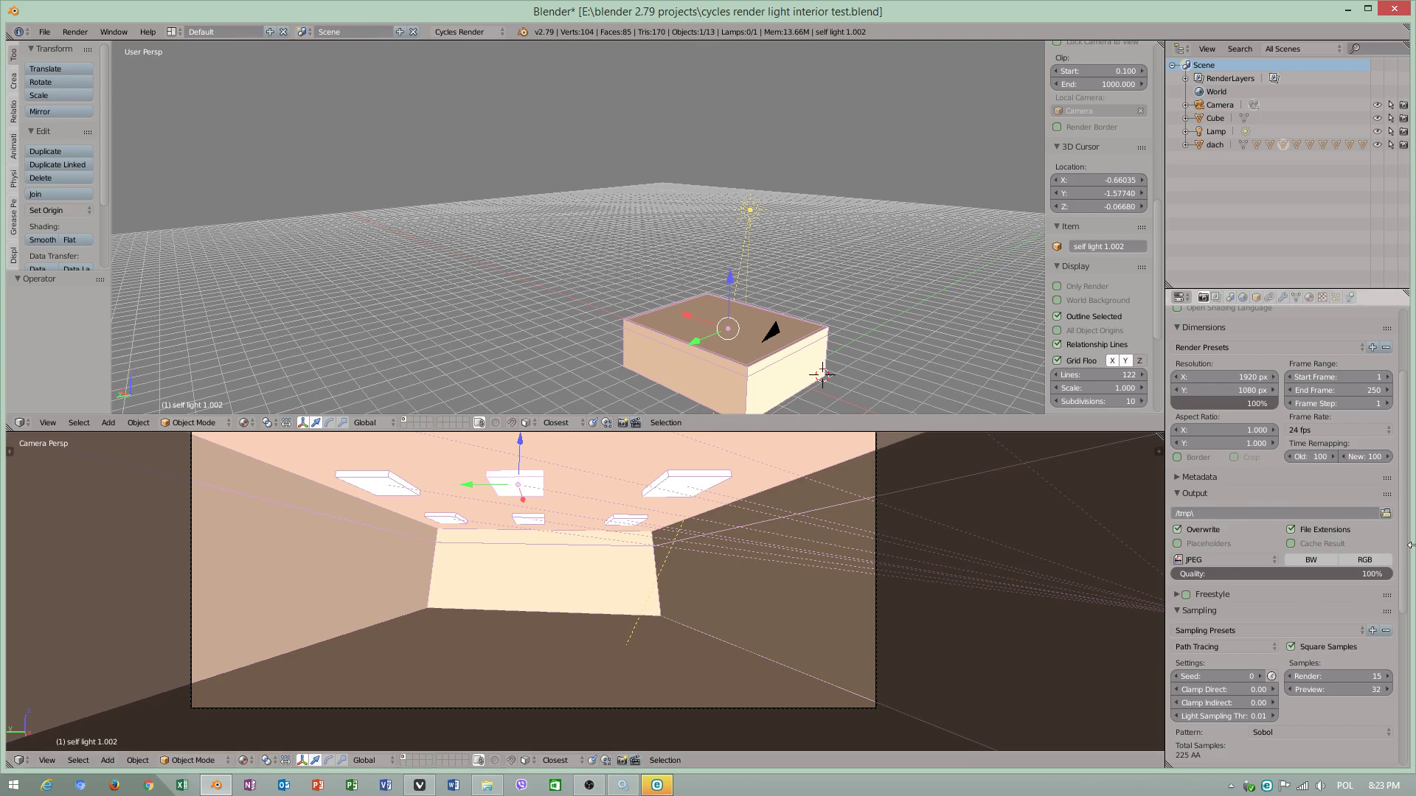
scroll(1406, 554, up, 1)
scroll(1405, 551, up, 3)
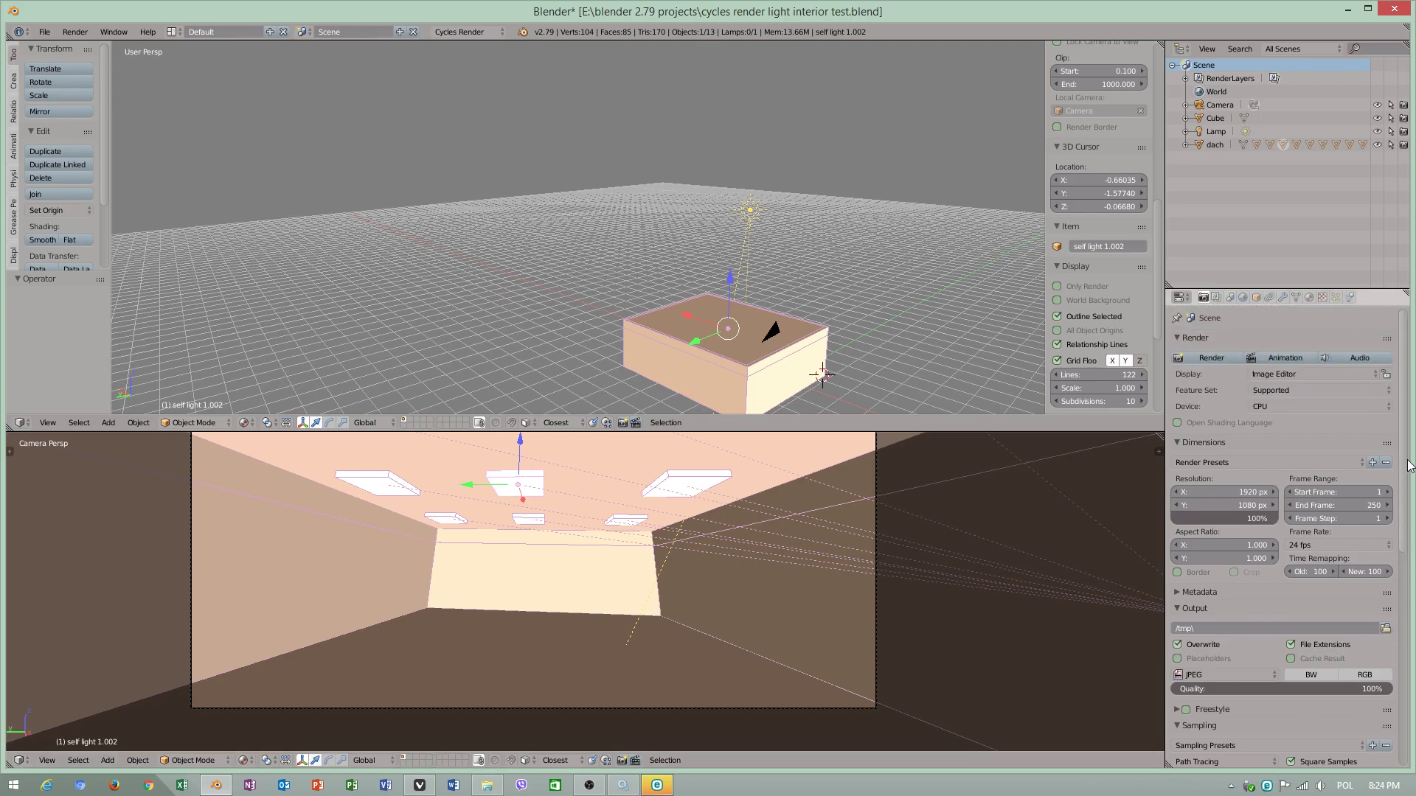
click(1280, 404)
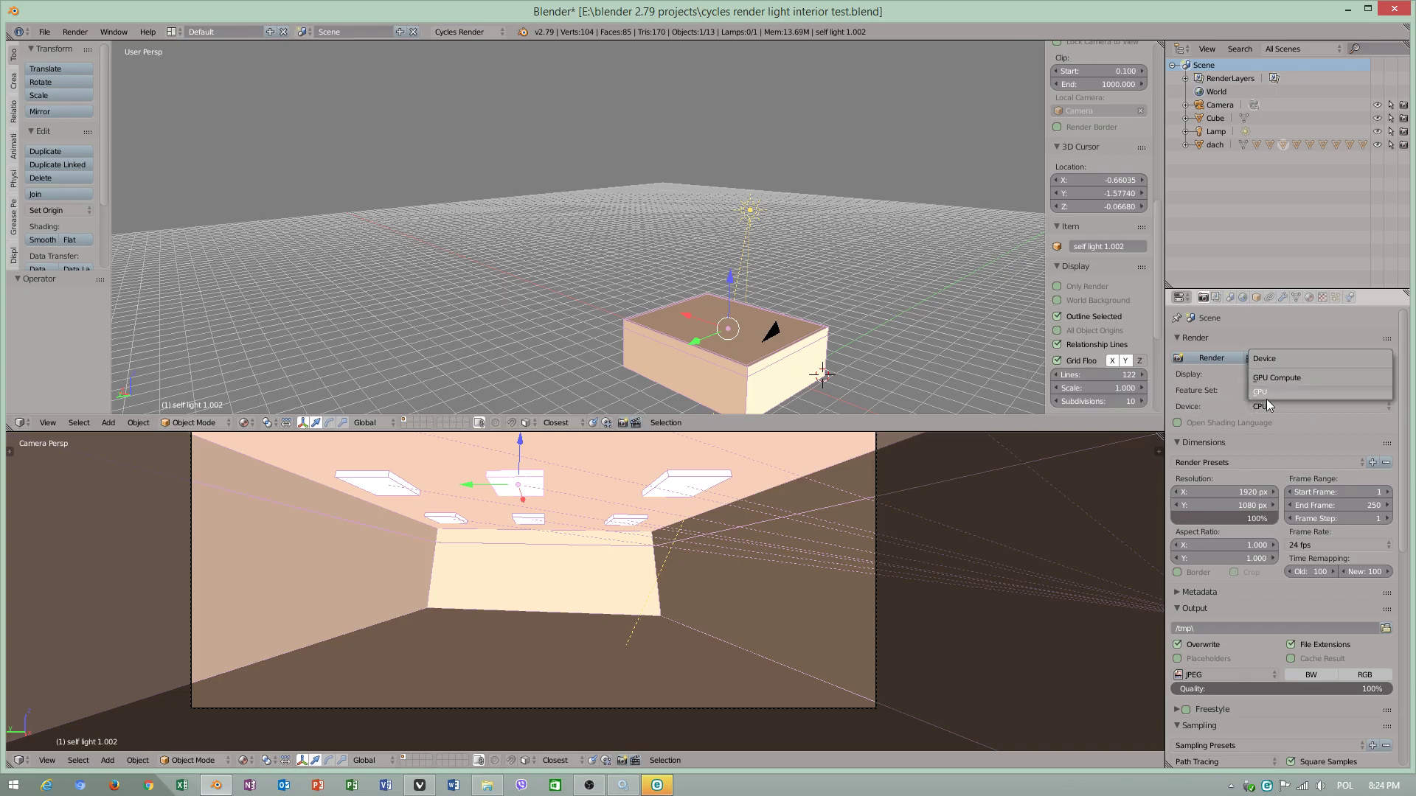
click(1267, 397)
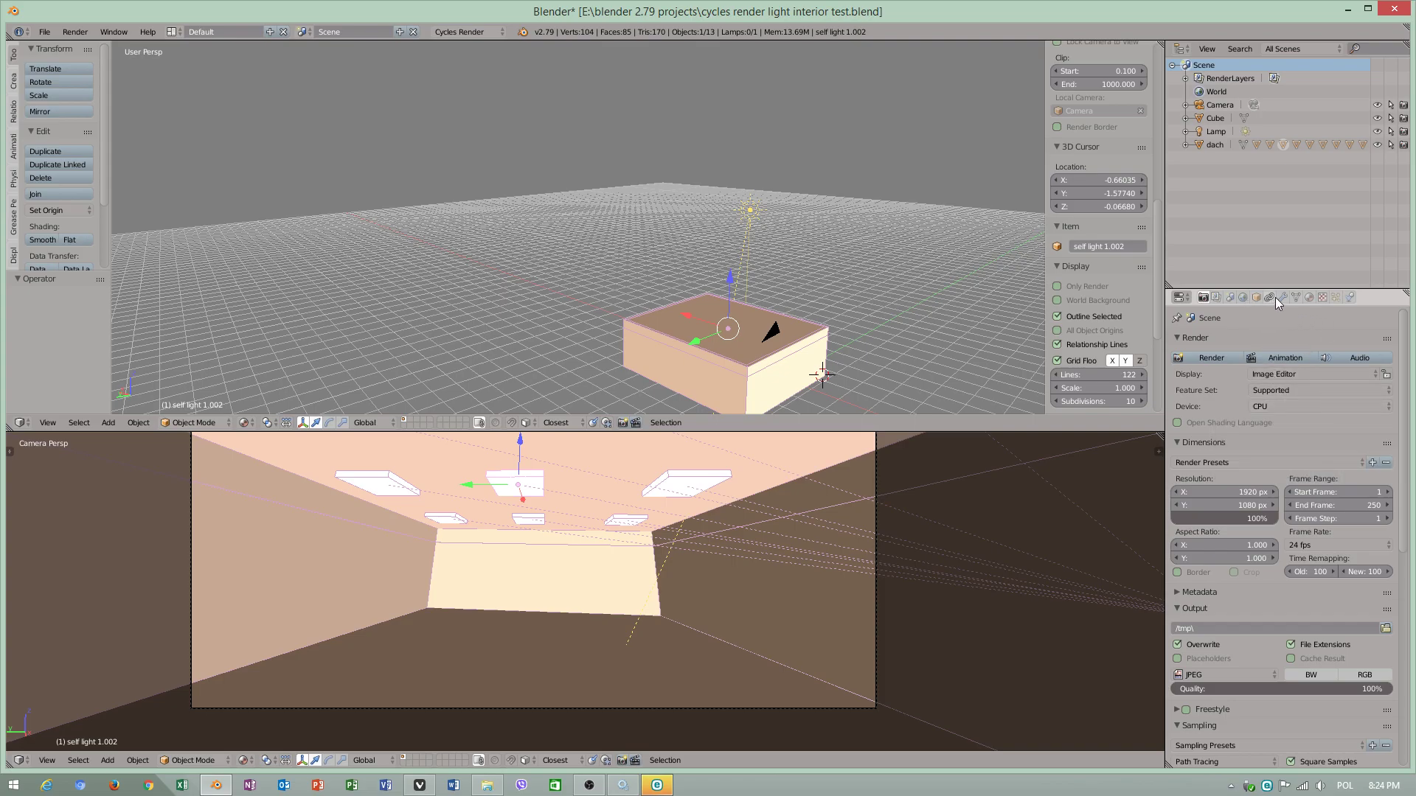
Display the material settings of the large ceiling light panel nearest the right wall and save the project.
right_click(682, 483)
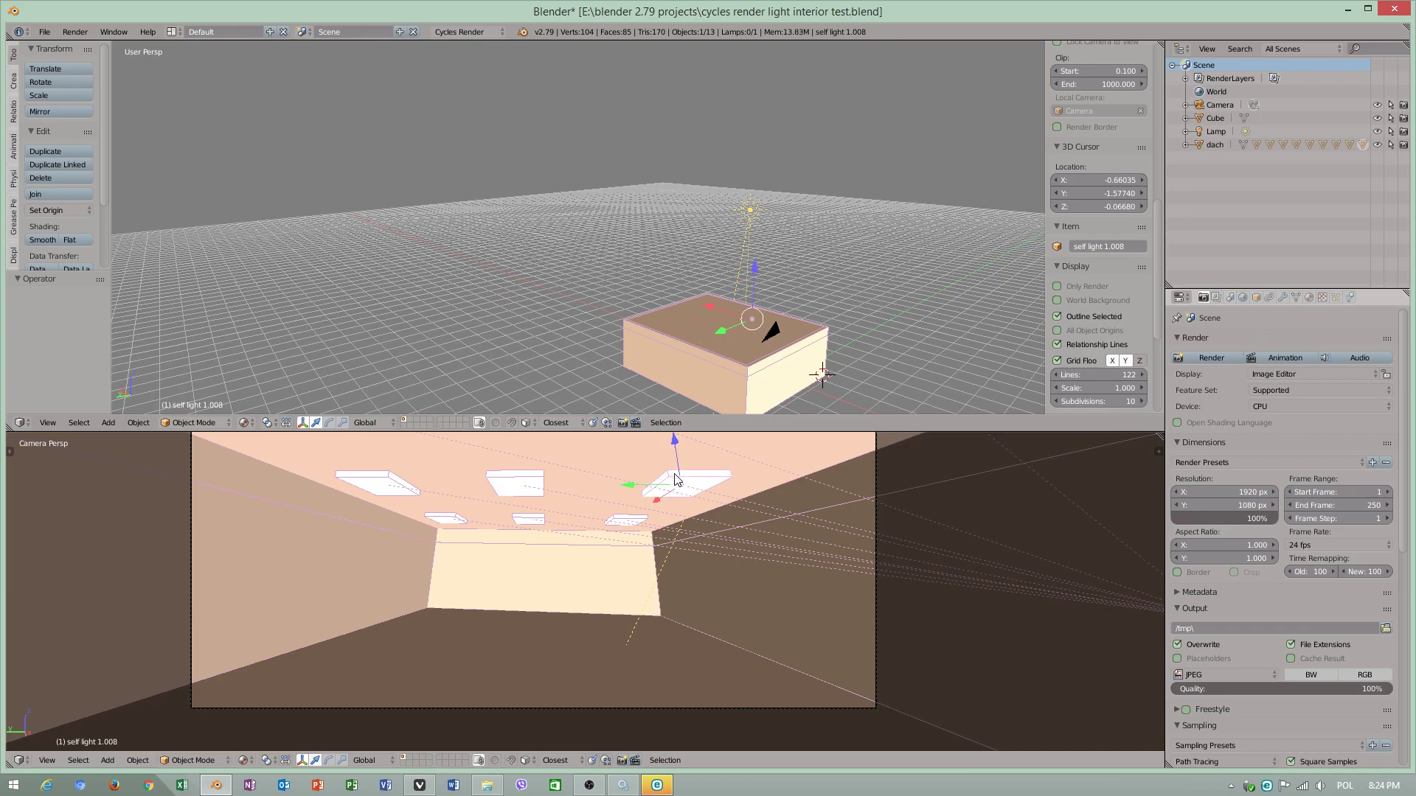
click(1308, 297)
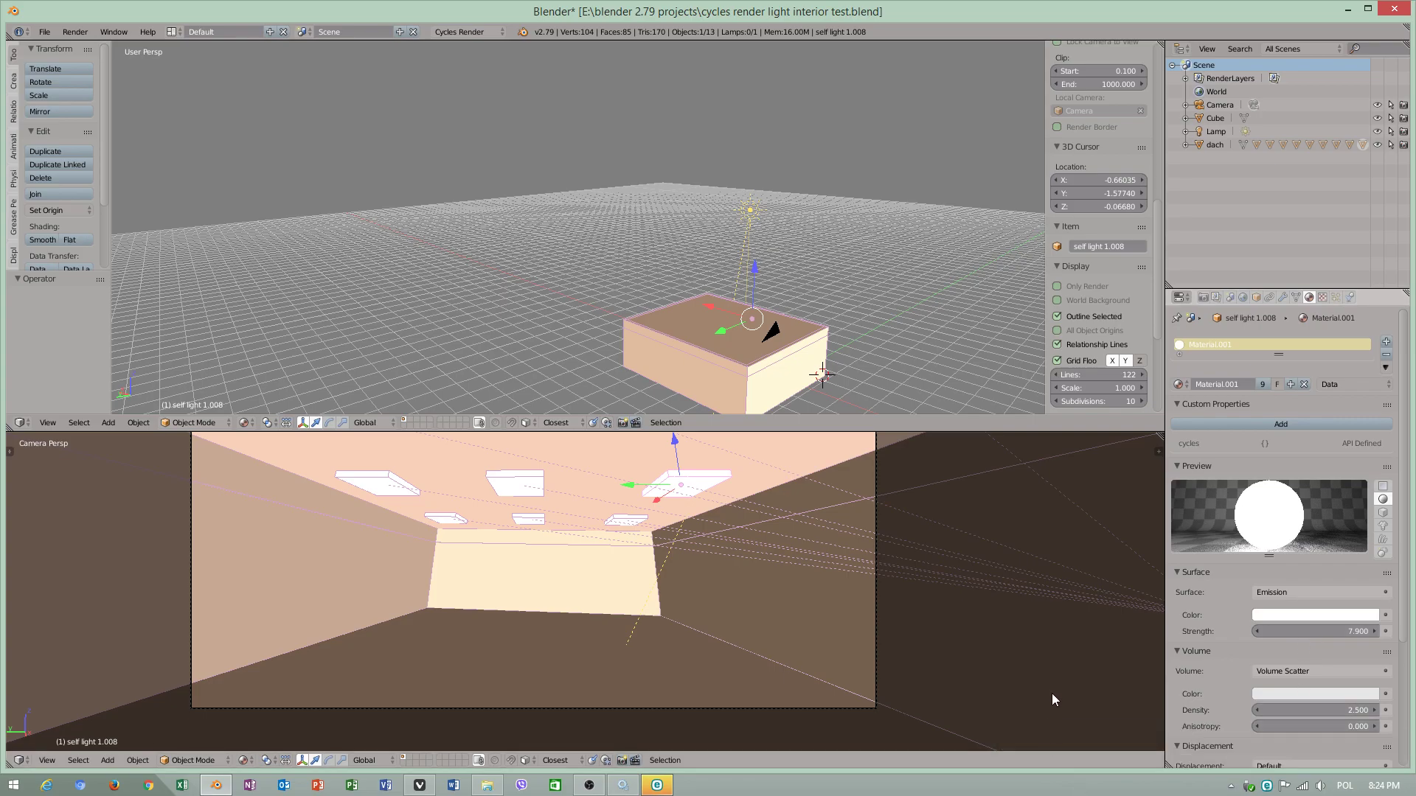
click(46, 32)
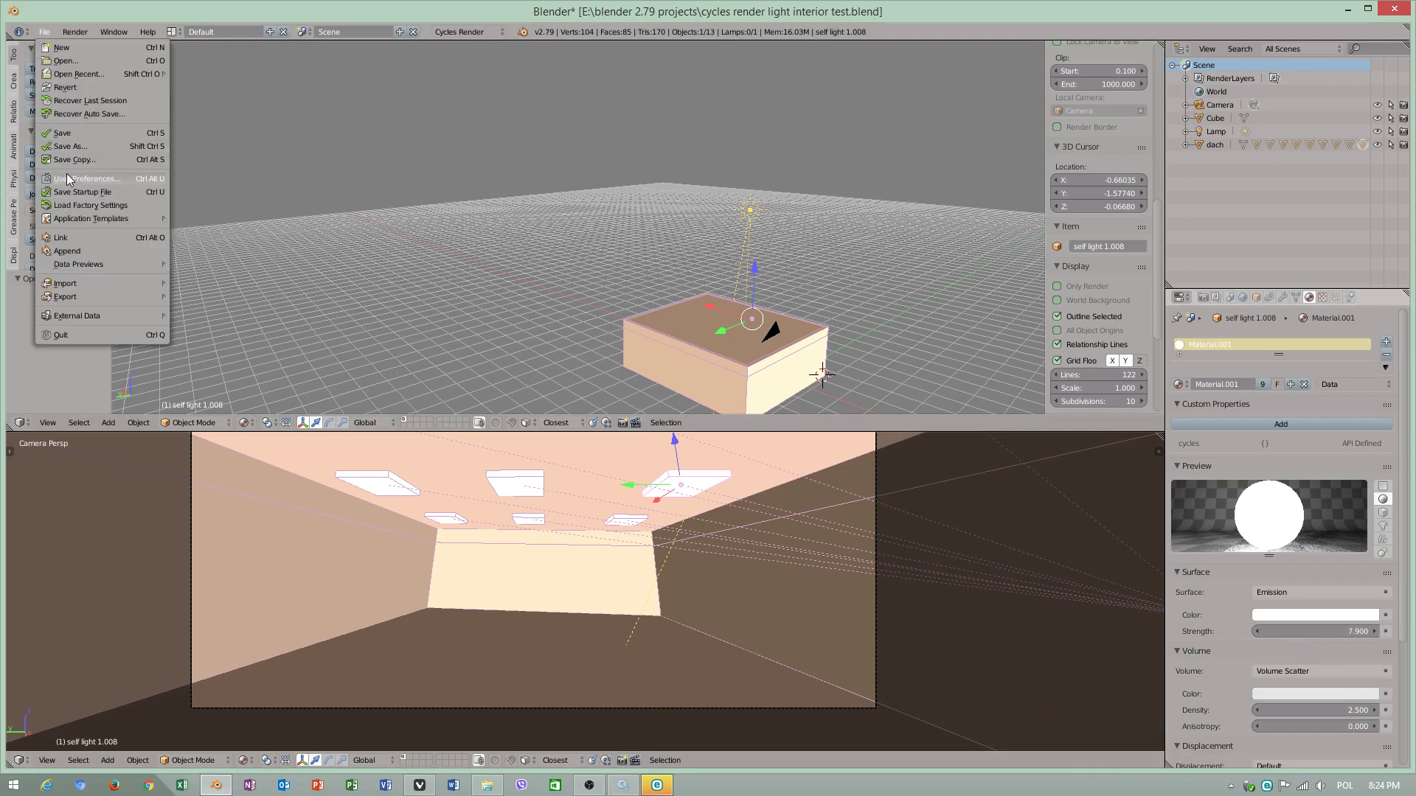
click(74, 138)
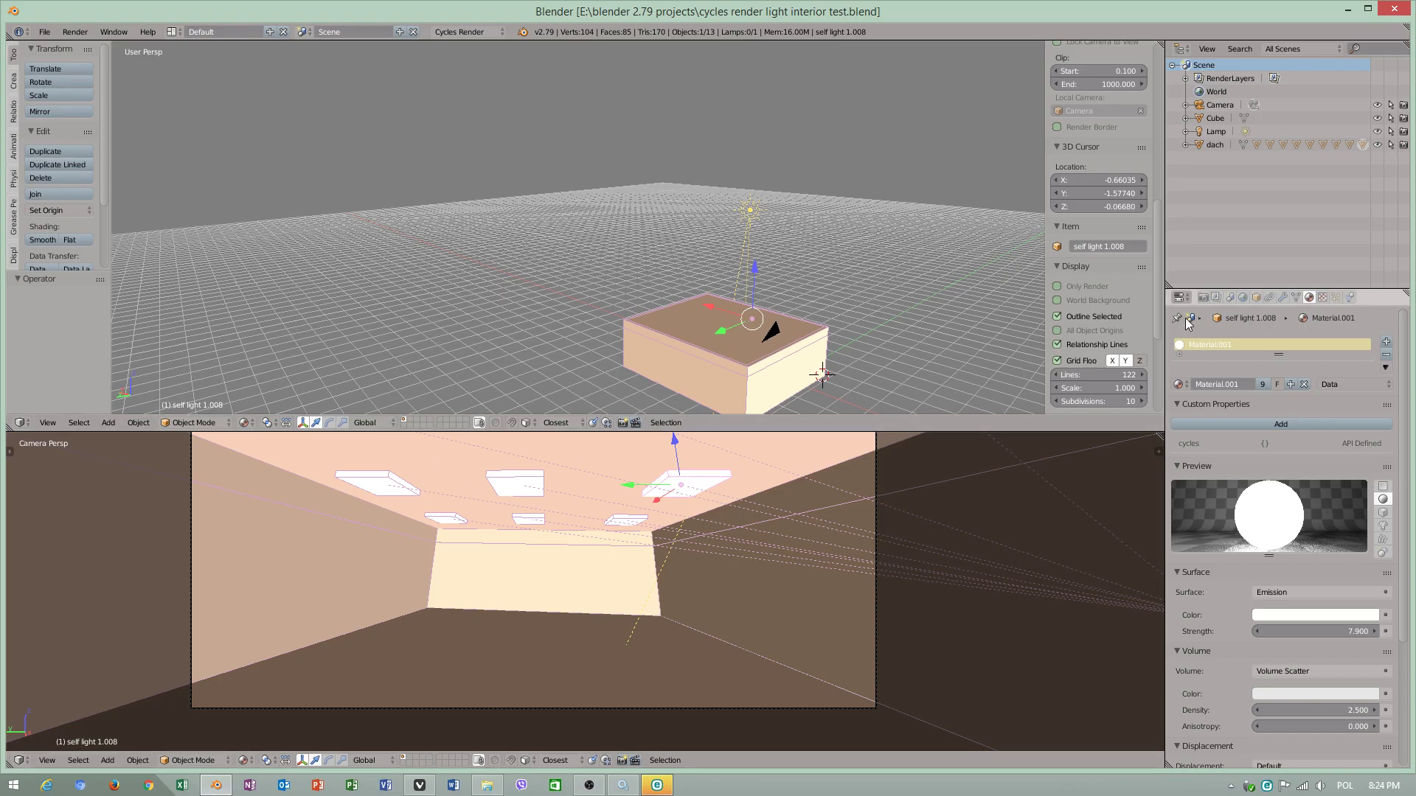
Set renders to display in a new window and run a brief test render of the scene.
click(1203, 297)
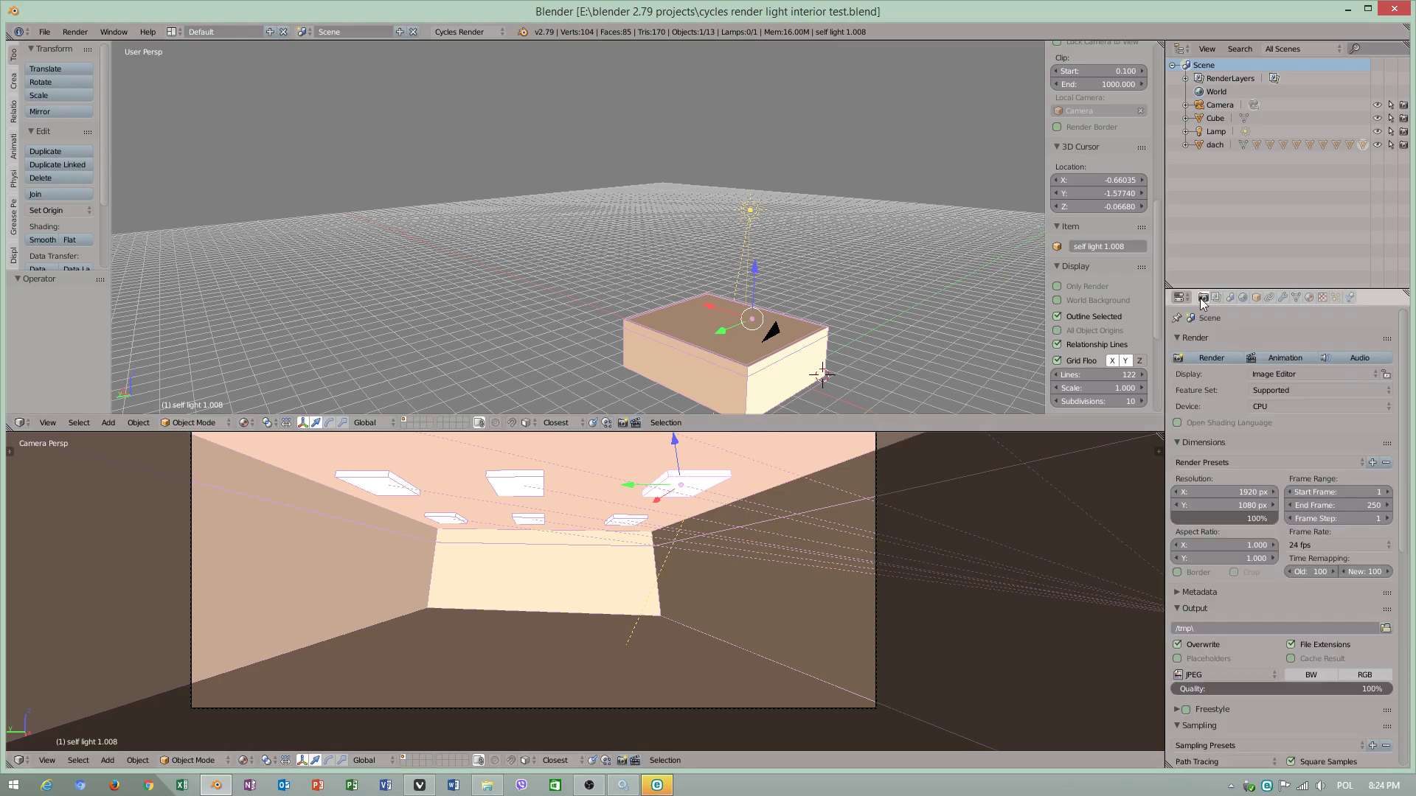
click(1286, 375)
click(1273, 330)
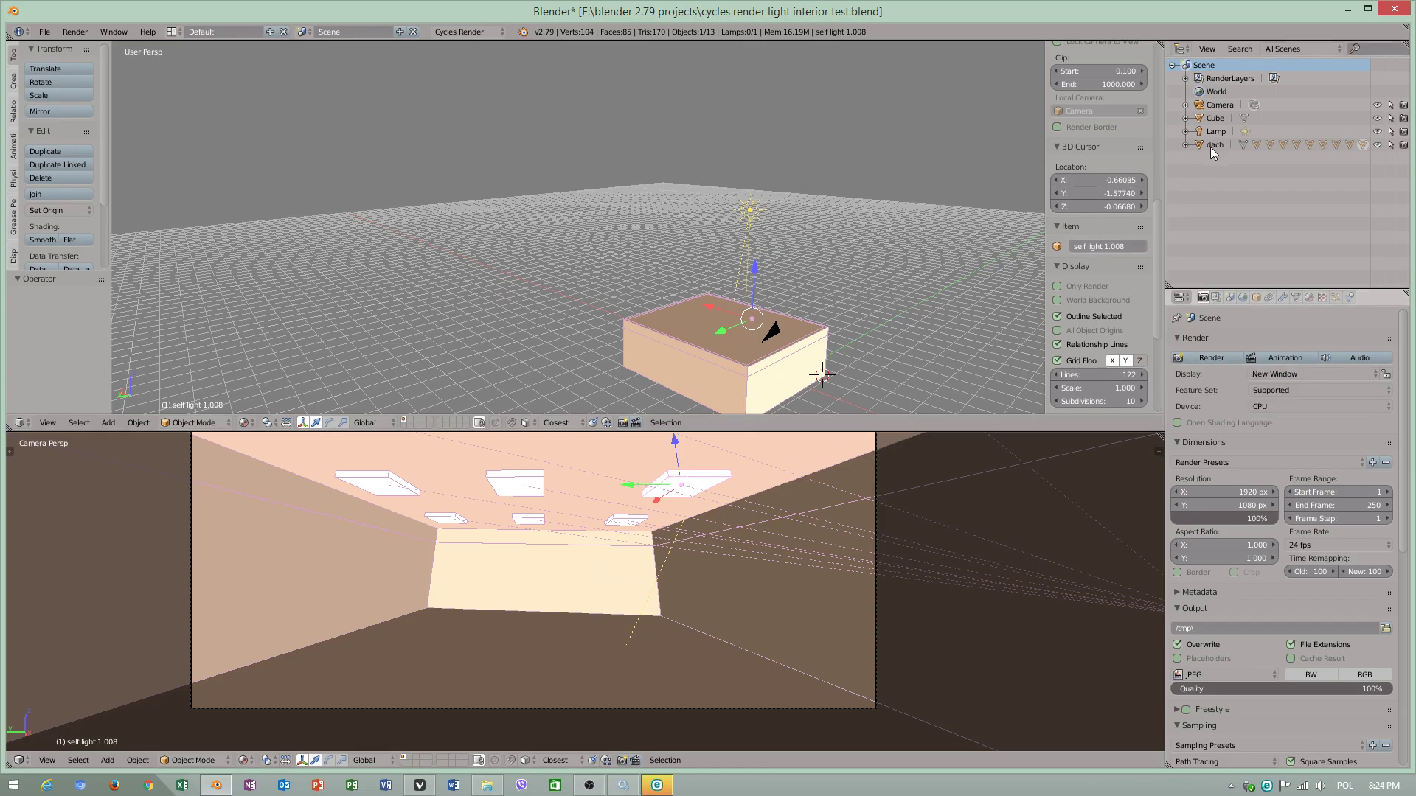
click(1202, 359)
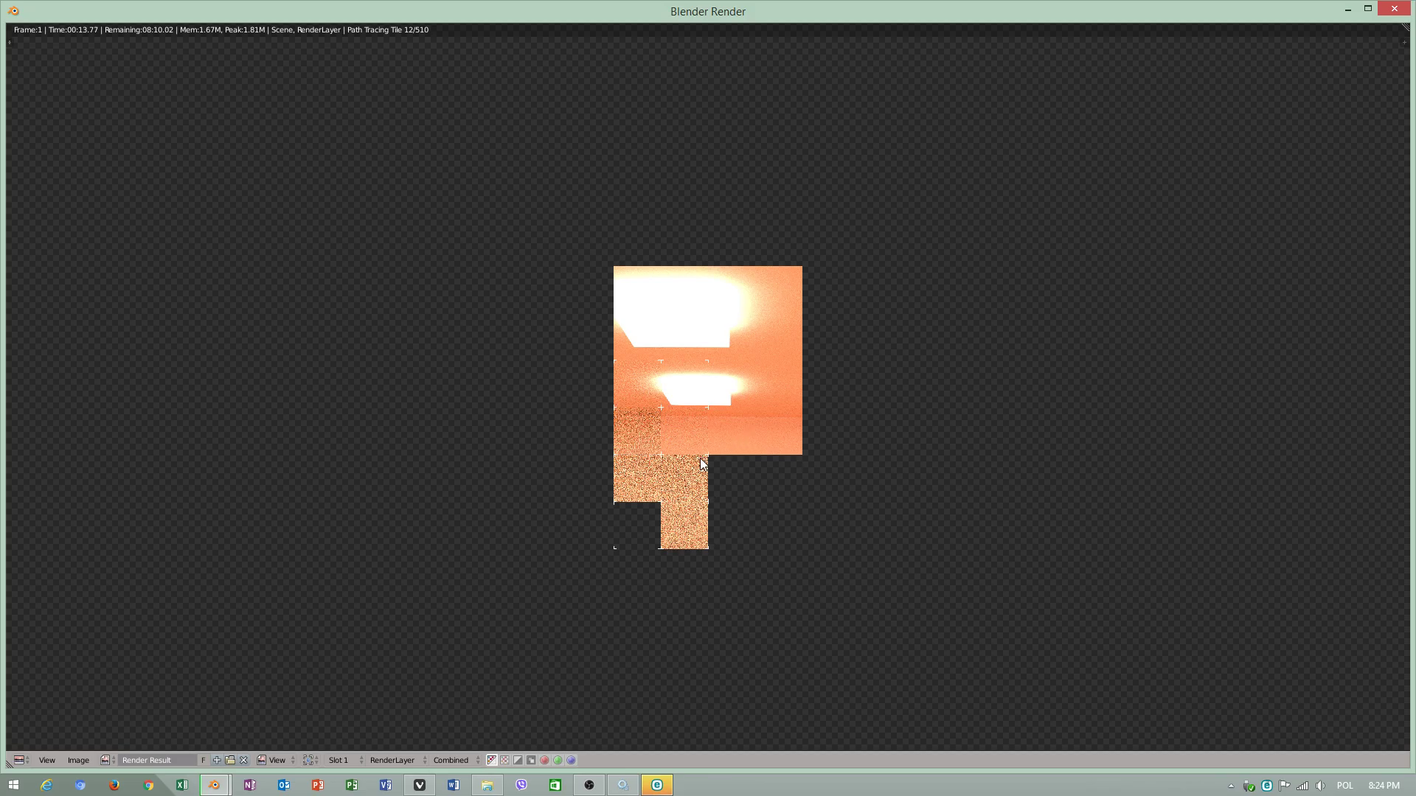
key(Escape)
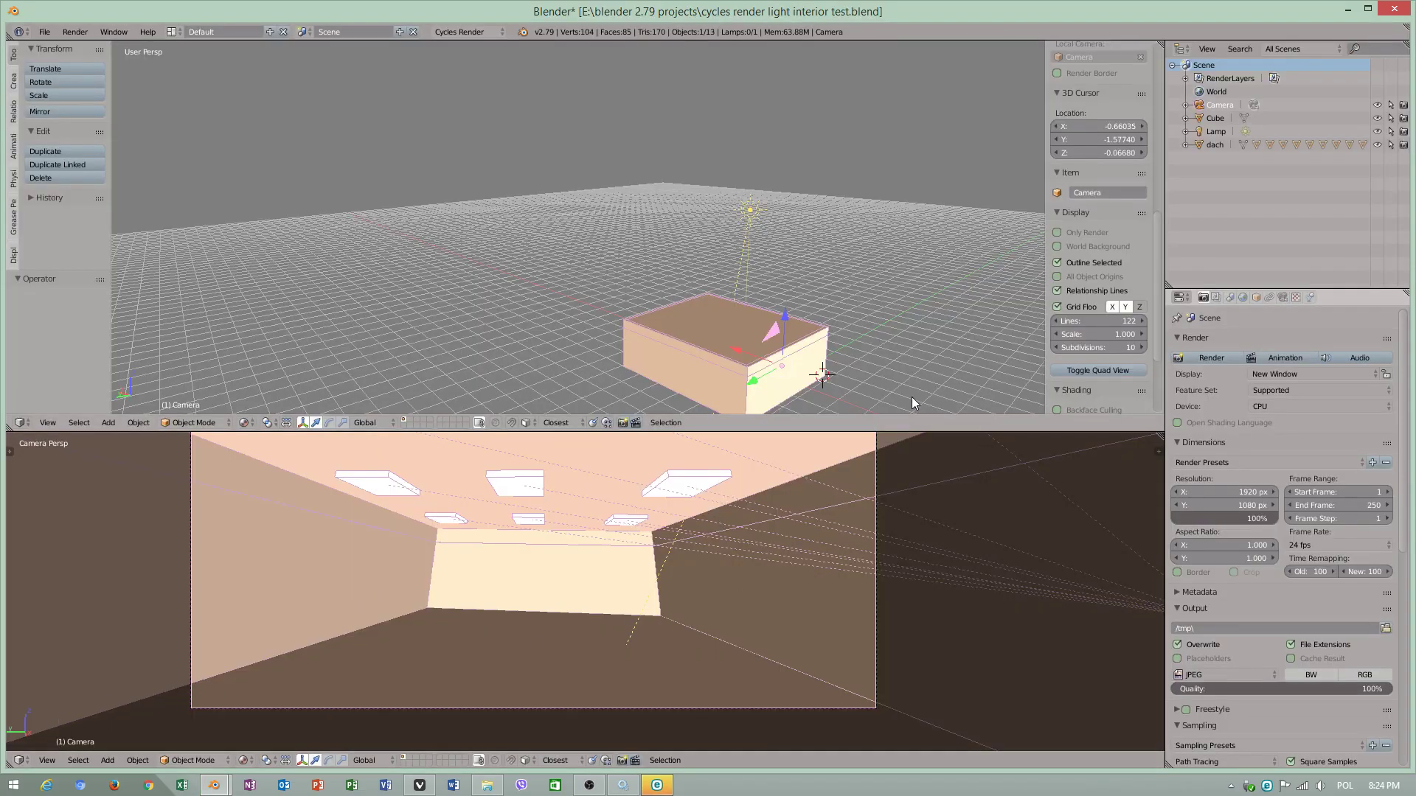
Select the six visible ceiling light panels, remove the Volume Scatter shader from their material, and set its emission strength to 1.5.
right_click(701, 486)
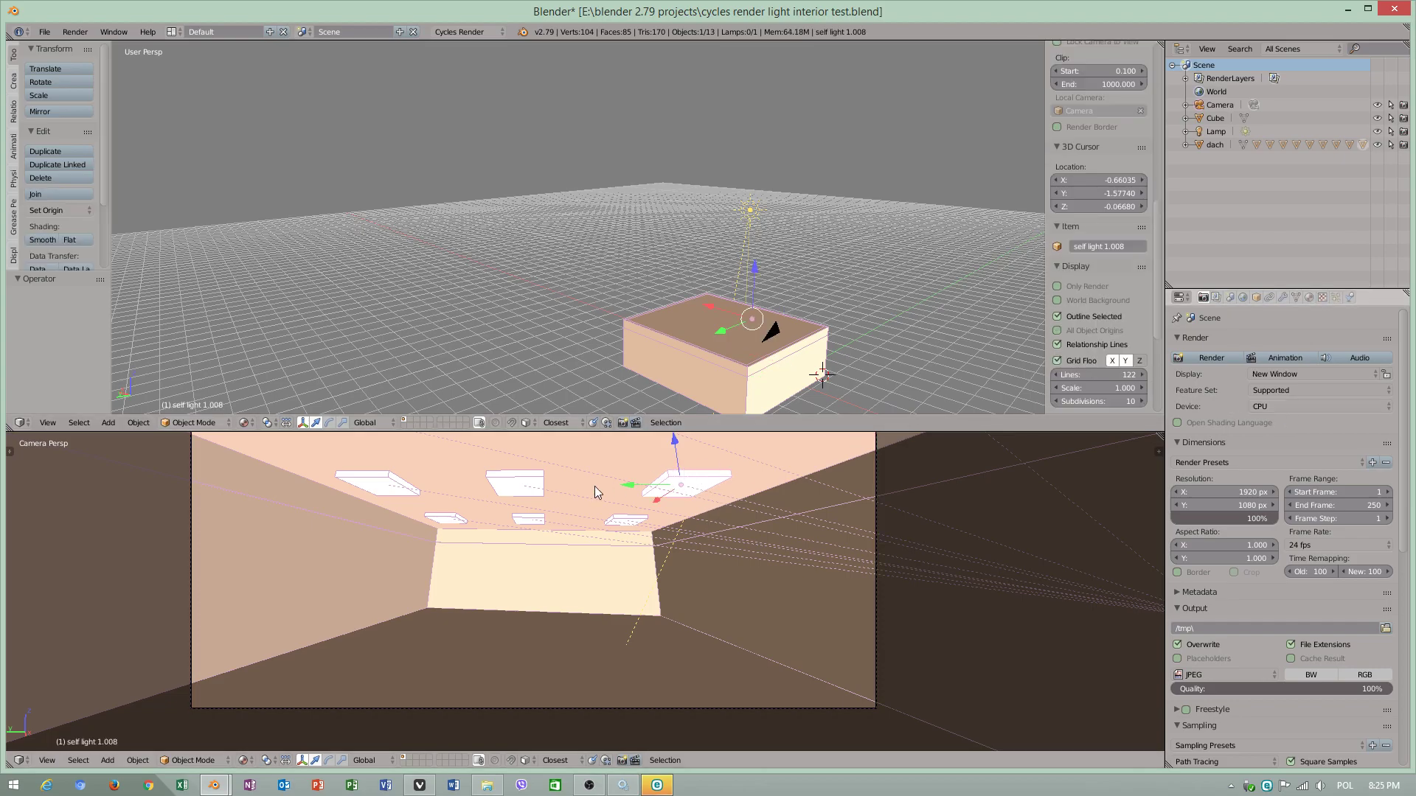
shift+right_click(504, 488)
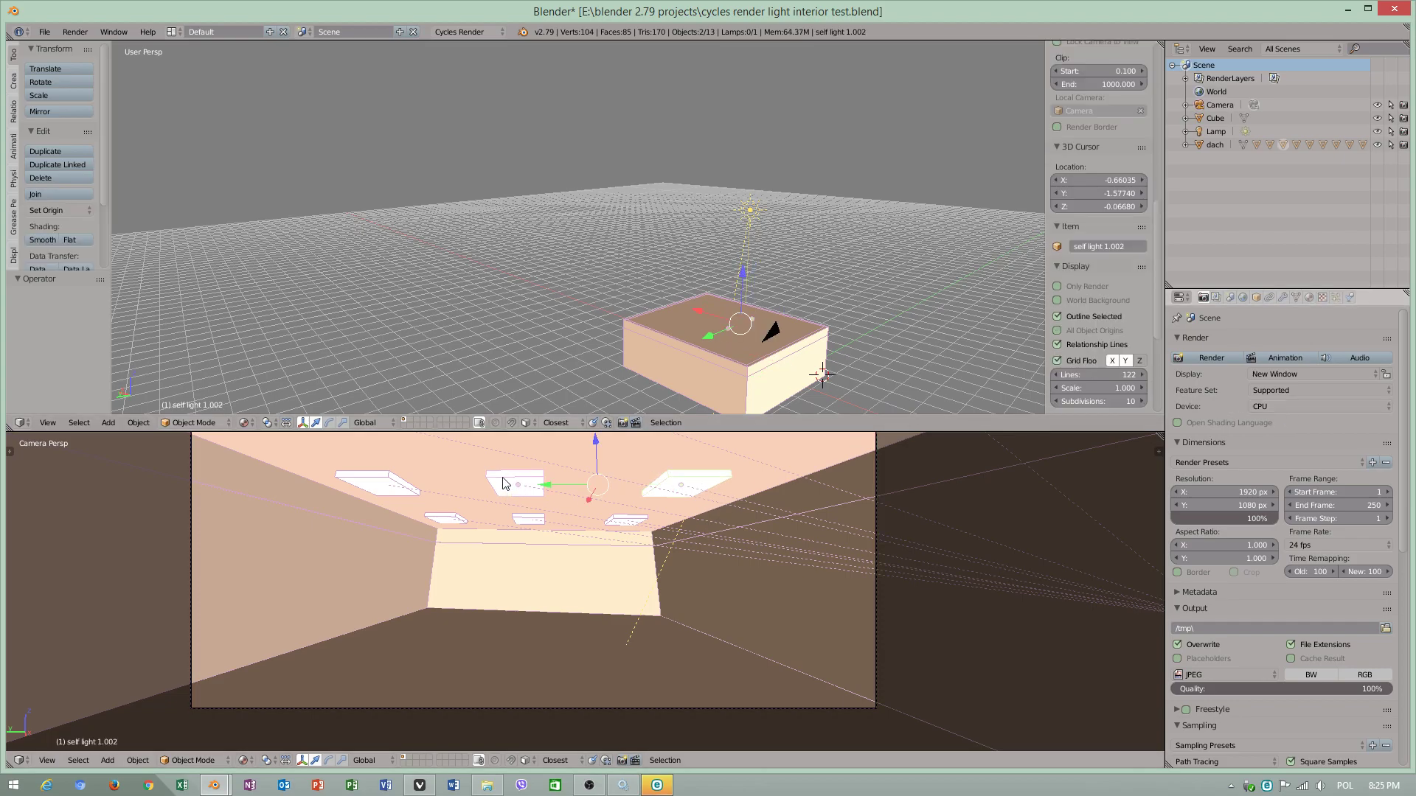
shift+right_click(373, 482)
shift+right_click(445, 519)
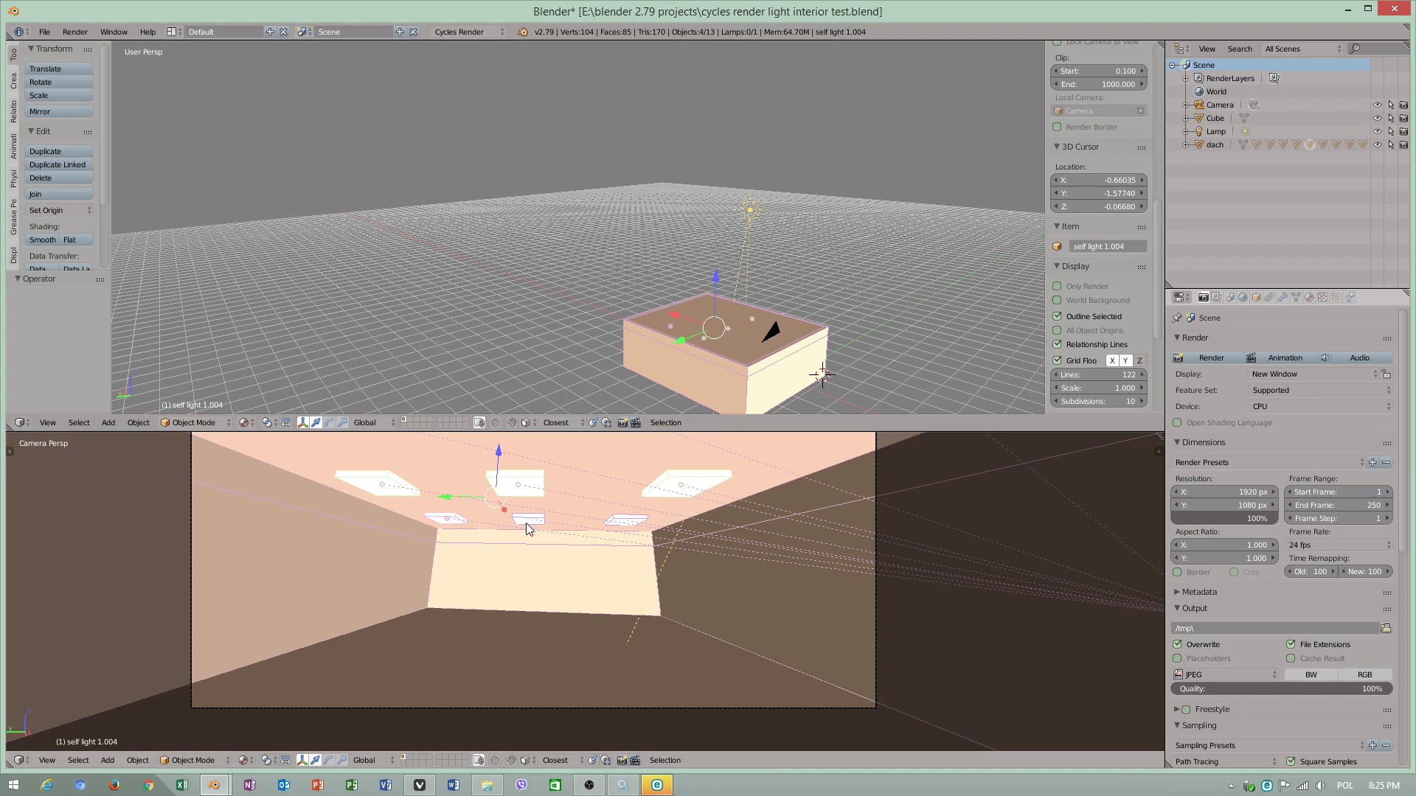
shift+right_click(527, 521)
shift+right_click(626, 521)
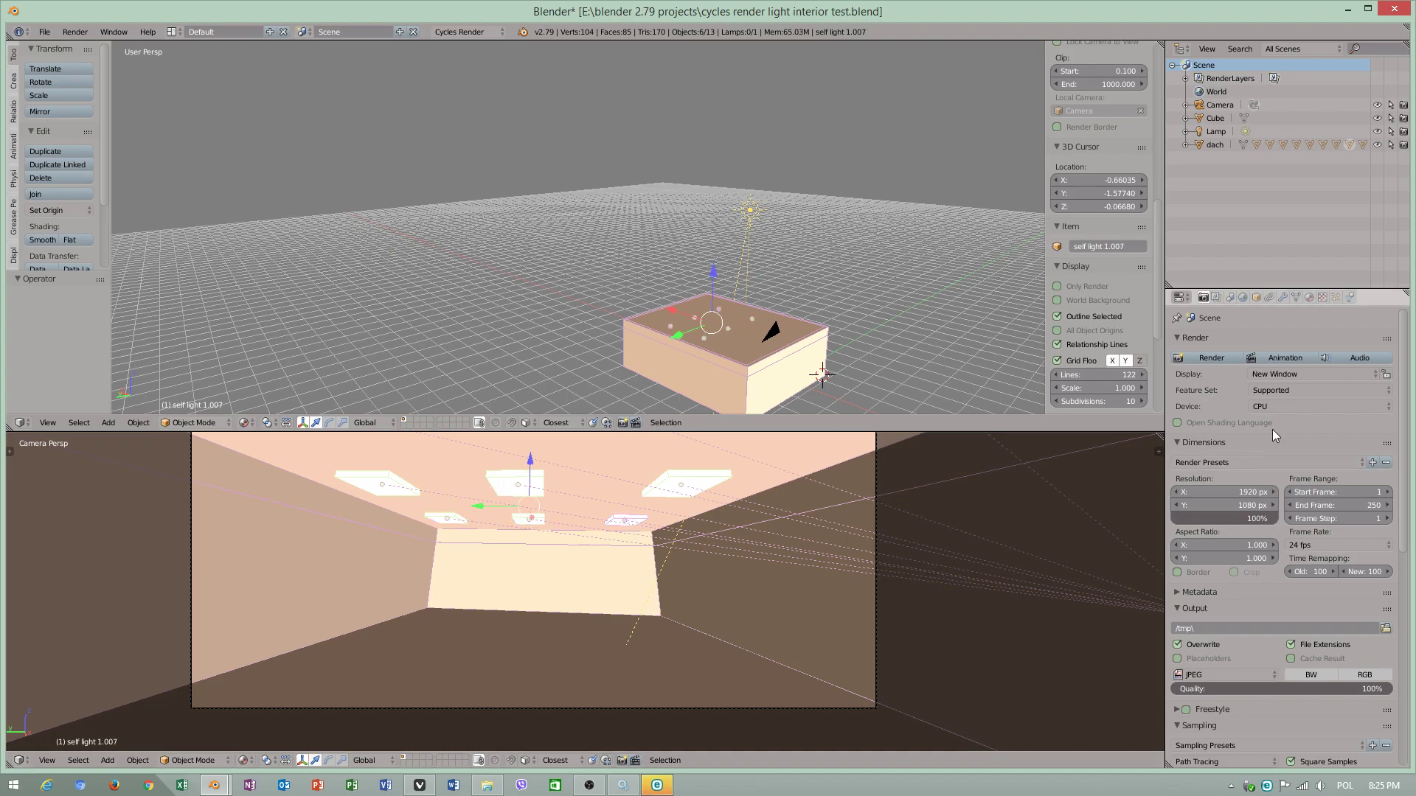
click(1309, 298)
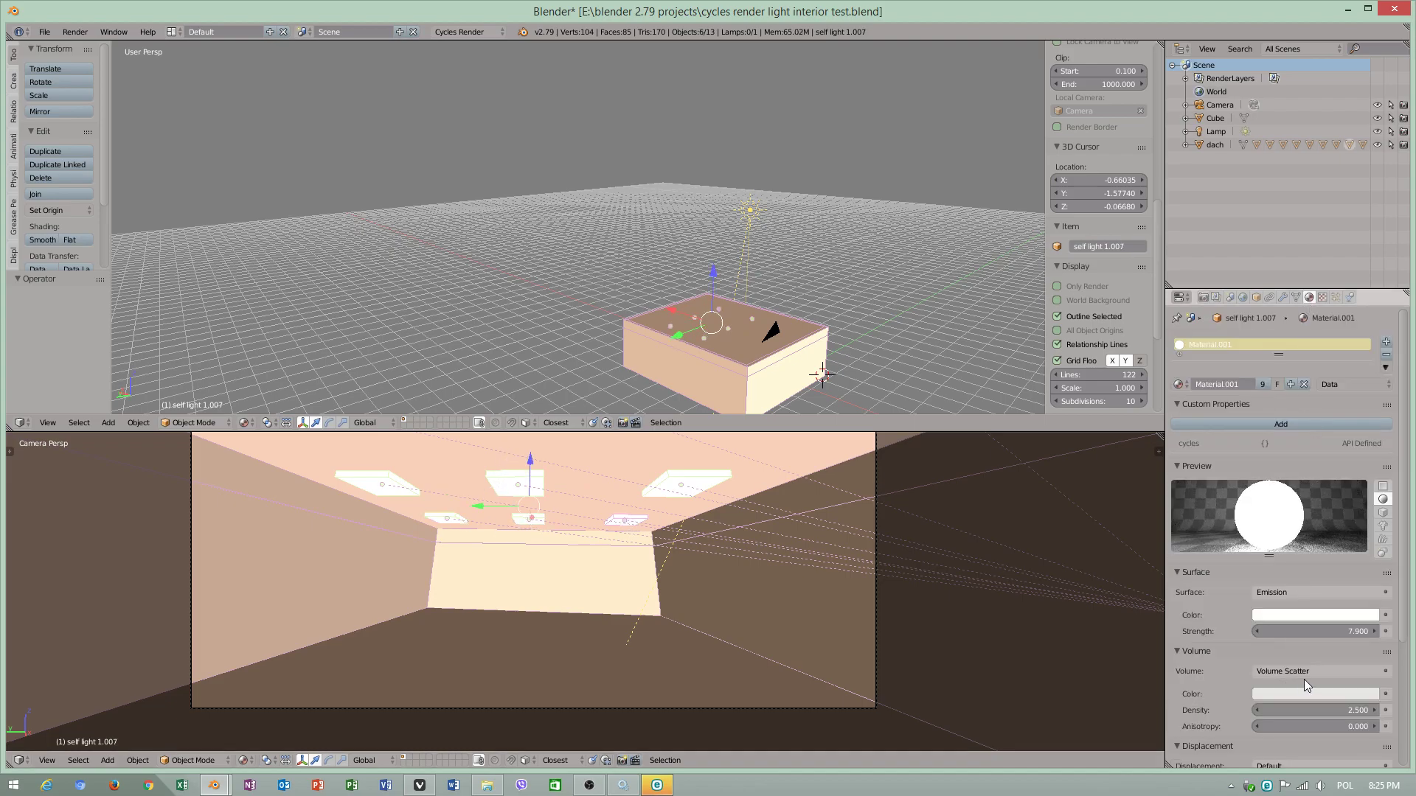
click(1386, 671)
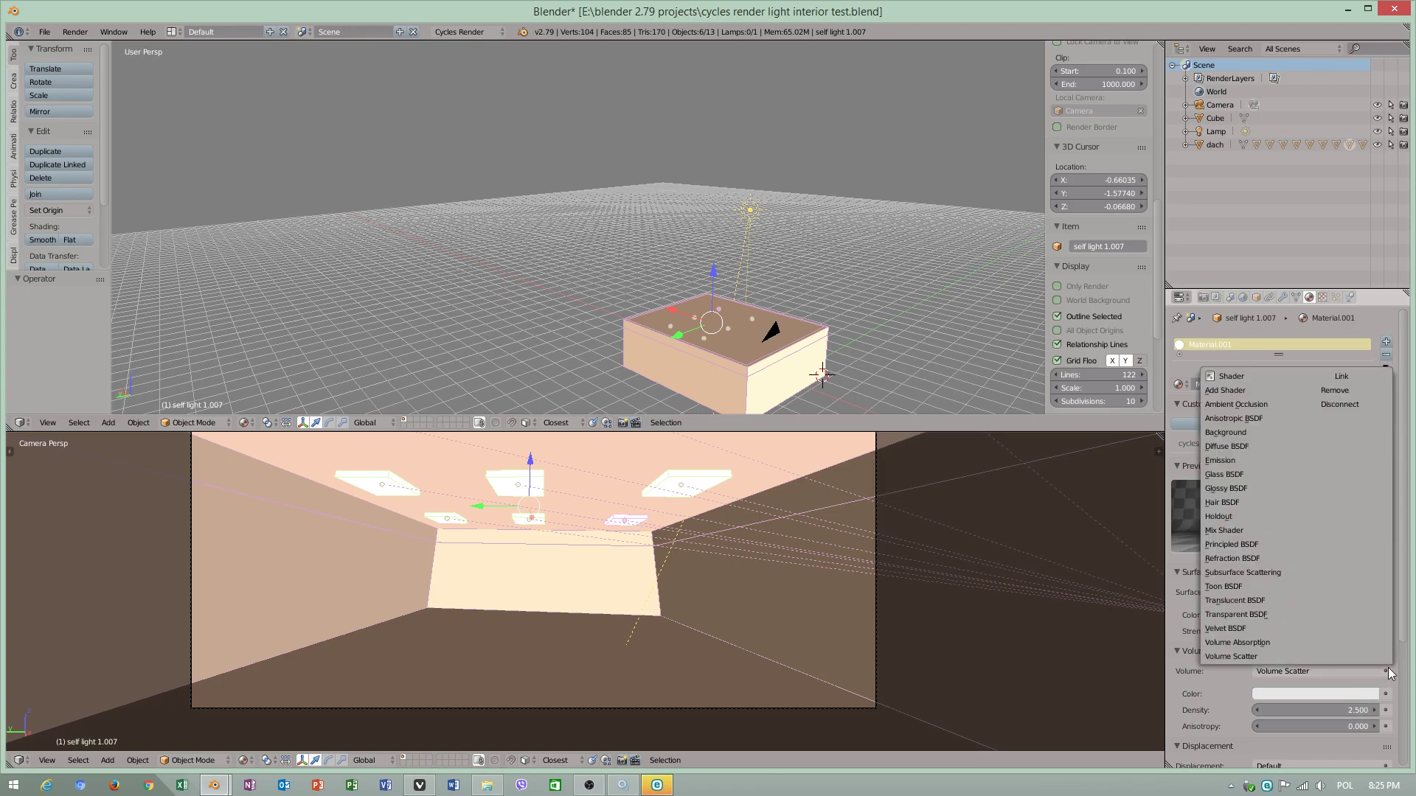
click(1346, 399)
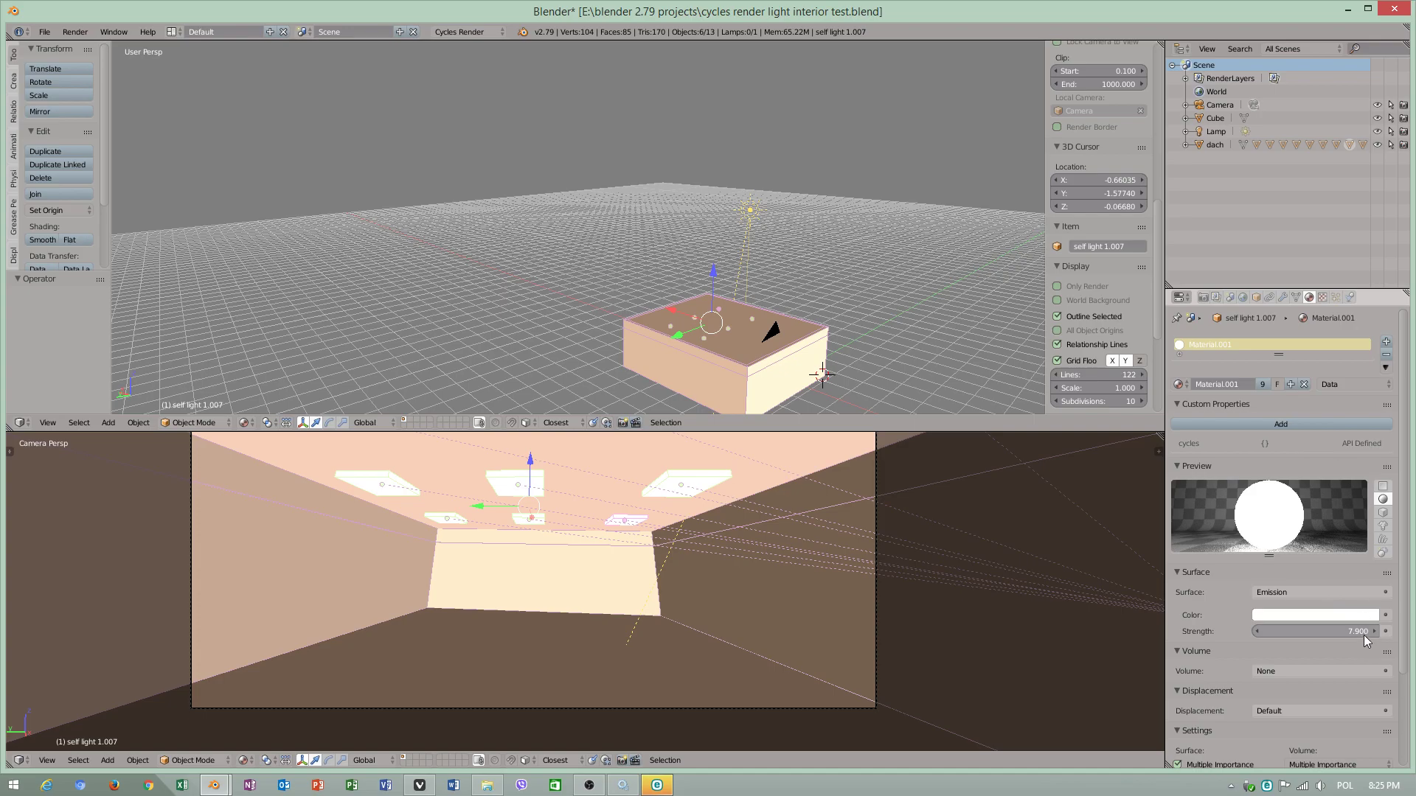
drag(1364, 638, 1328, 639)
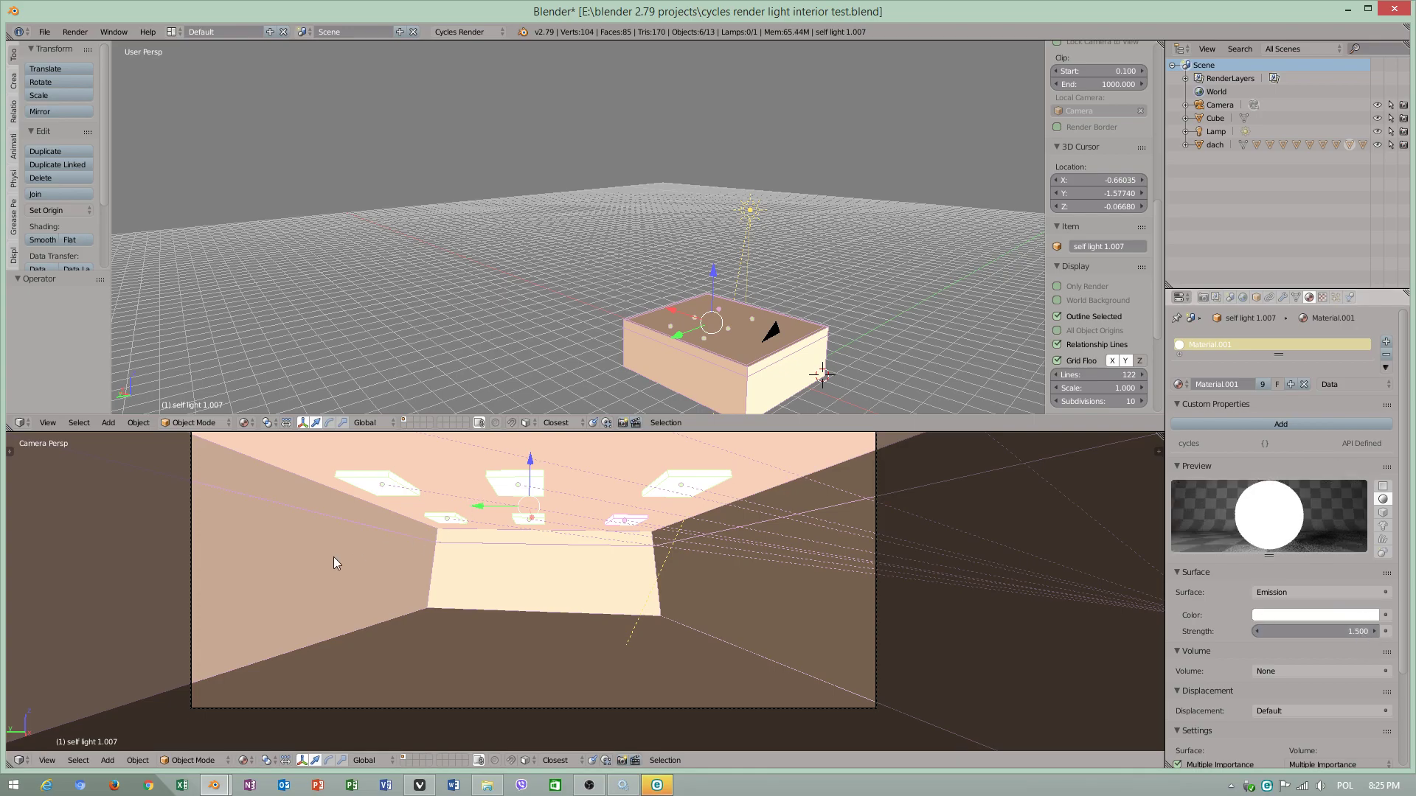
Add a point lamp to the scene.
click(112, 763)
click(143, 422)
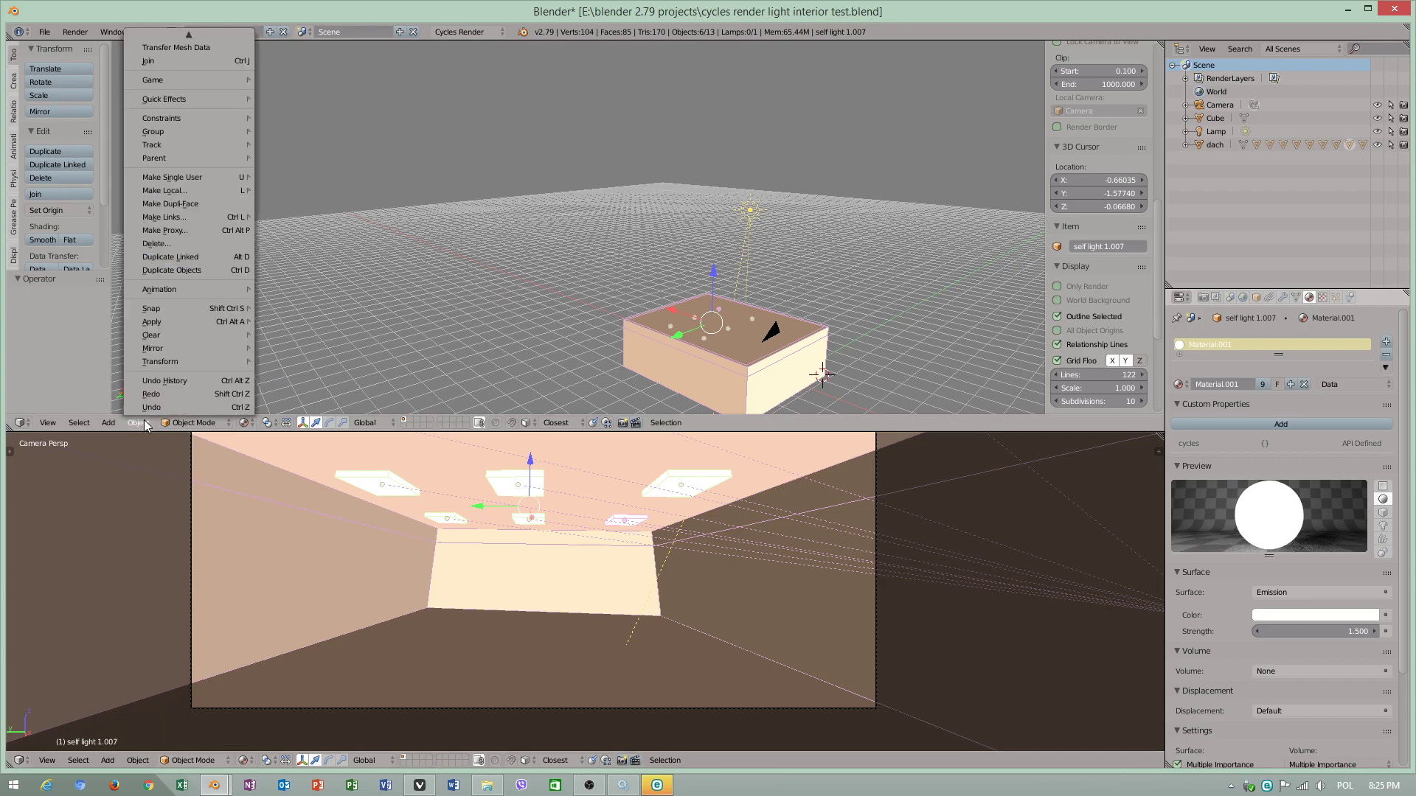
mouse_move(107, 423)
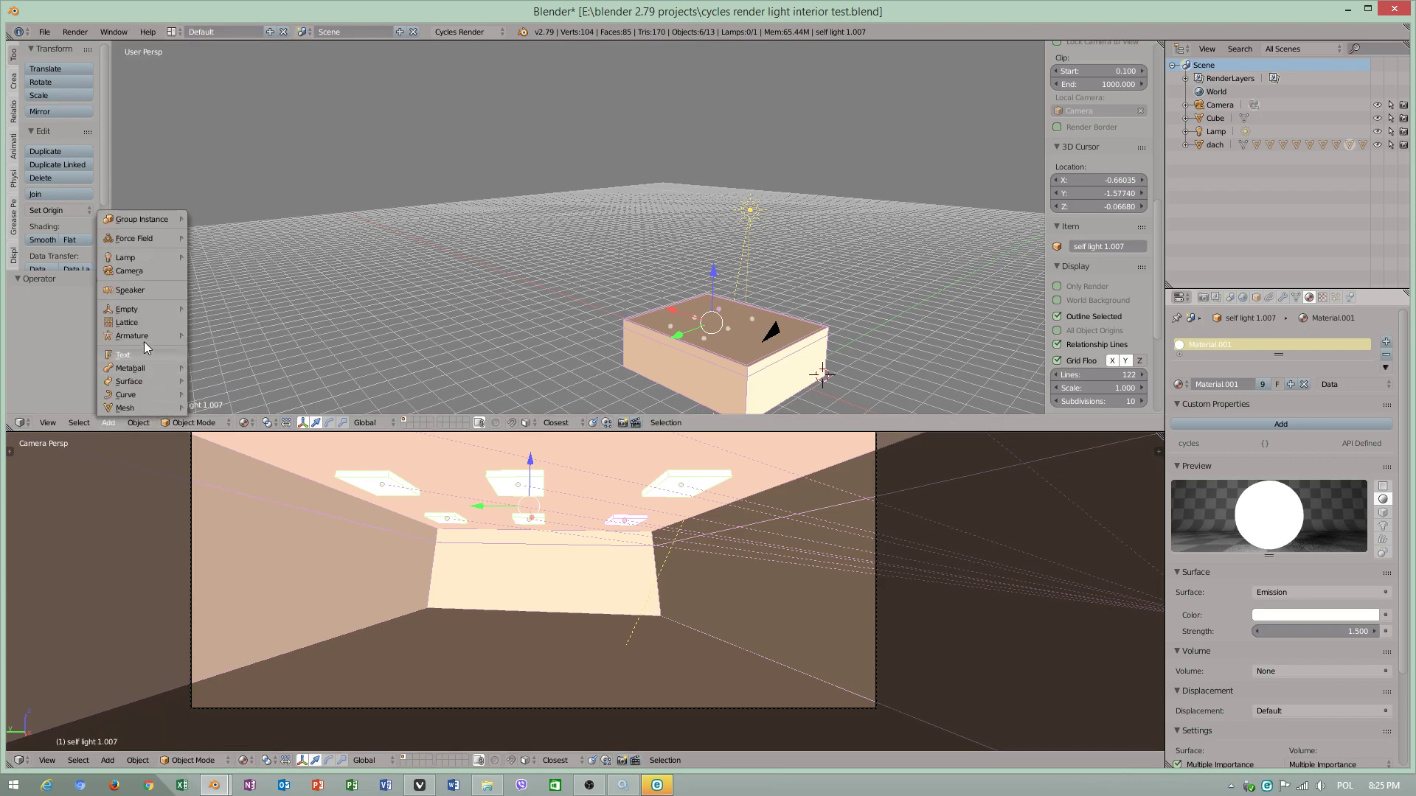
mouse_move(152, 259)
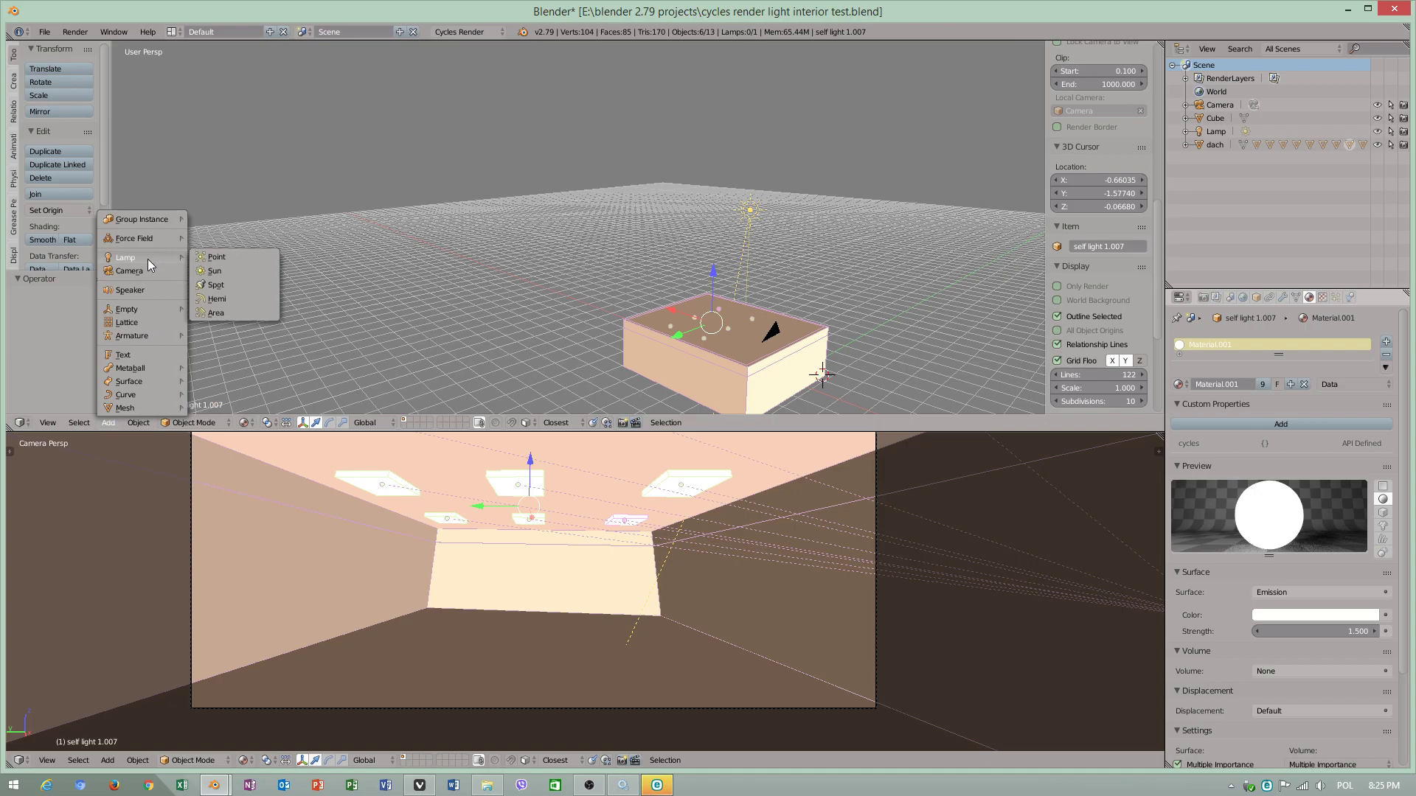
click(239, 259)
Move the point lamp into the room along its axes, finishing with a raise of about 0.678 along Z.
middle_drag(594, 335, 759, 363)
drag(759, 362, 745, 352)
mouse_move(745, 353)
middle_down()
mouse_move(785, 374)
mouse_move(701, 367)
mouse_move(746, 349)
middle_up()
drag(746, 350, 683, 342)
mouse_move(683, 342)
middle_down()
mouse_move(745, 360)
mouse_move(703, 333)
middle_up()
drag(700, 330, 692, 287)
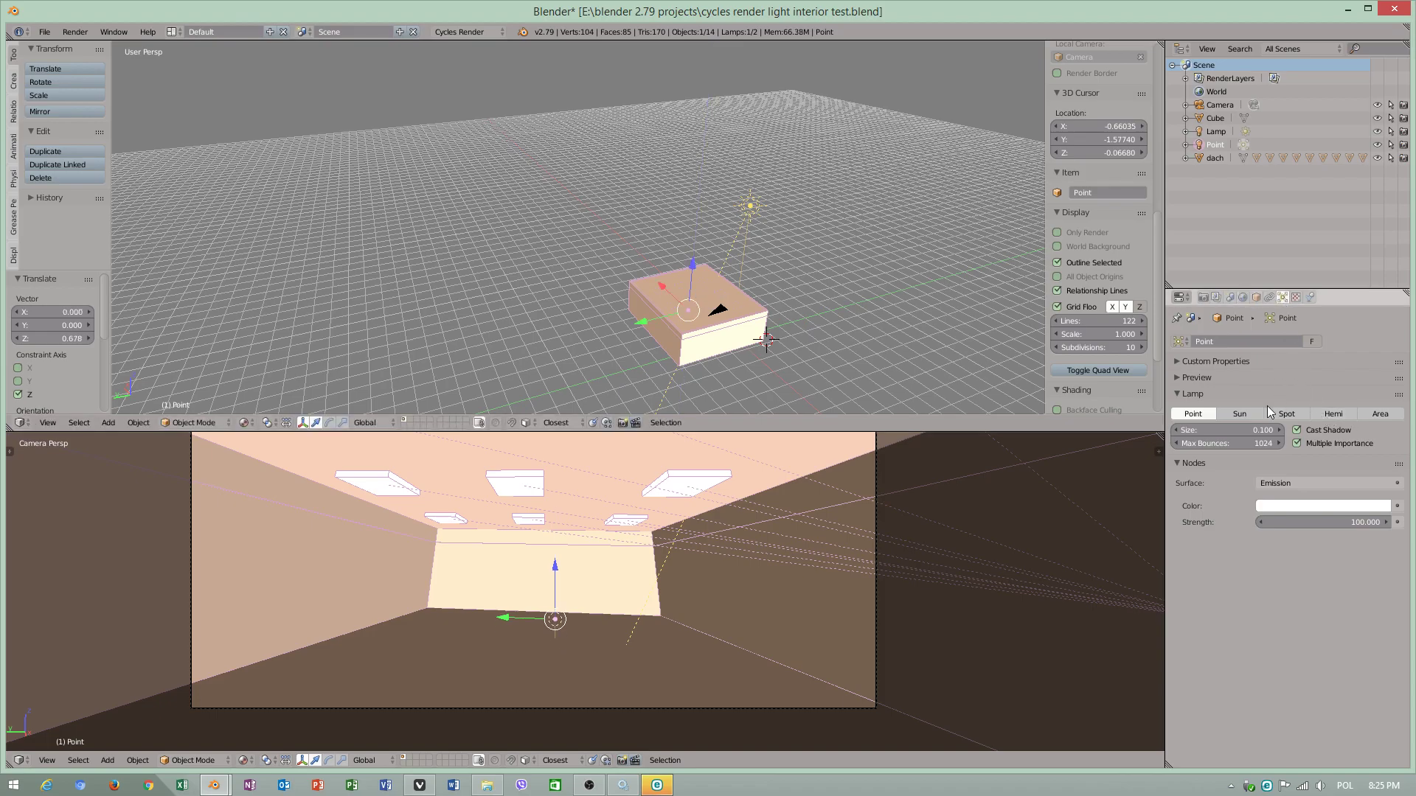
Set the point lamp's size to 0 and strength to 29.1, and raise the lamp about 0.695 along Z.
drag(1246, 430, 1193, 435)
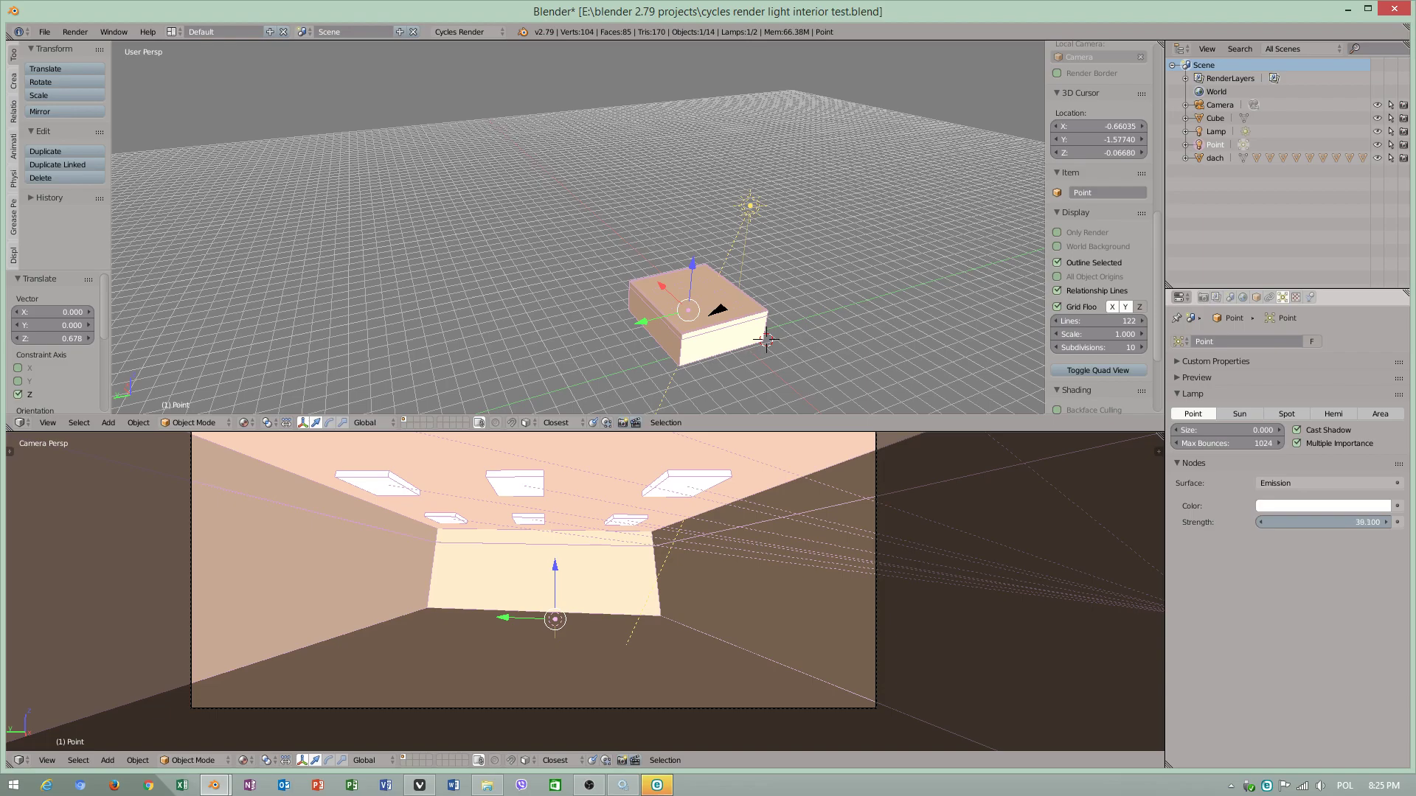
drag(1320, 522, 1298, 522)
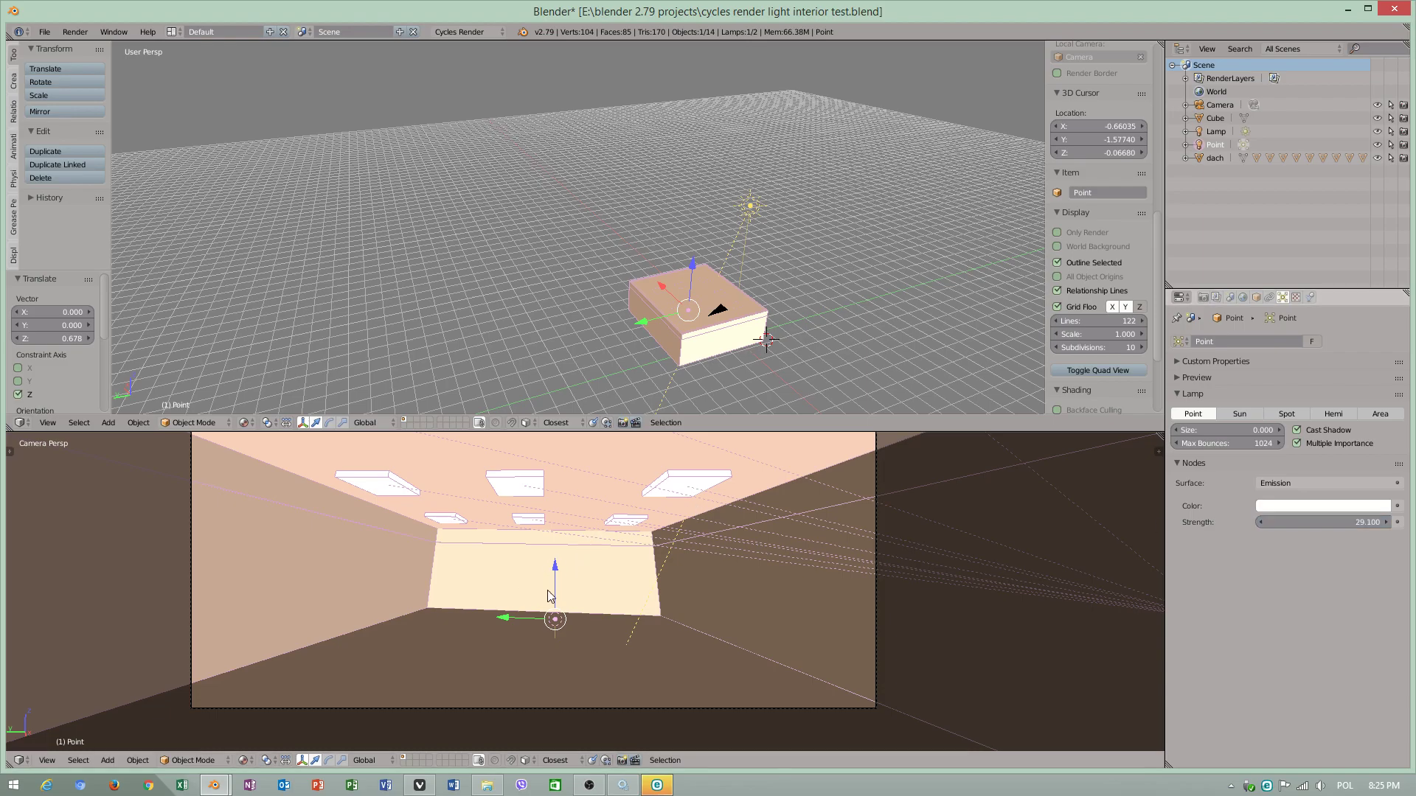
key(g)
key(z)
click(559, 533)
Run a brief test render of the room with the adjusted point lamp and close the render window.
click(1202, 297)
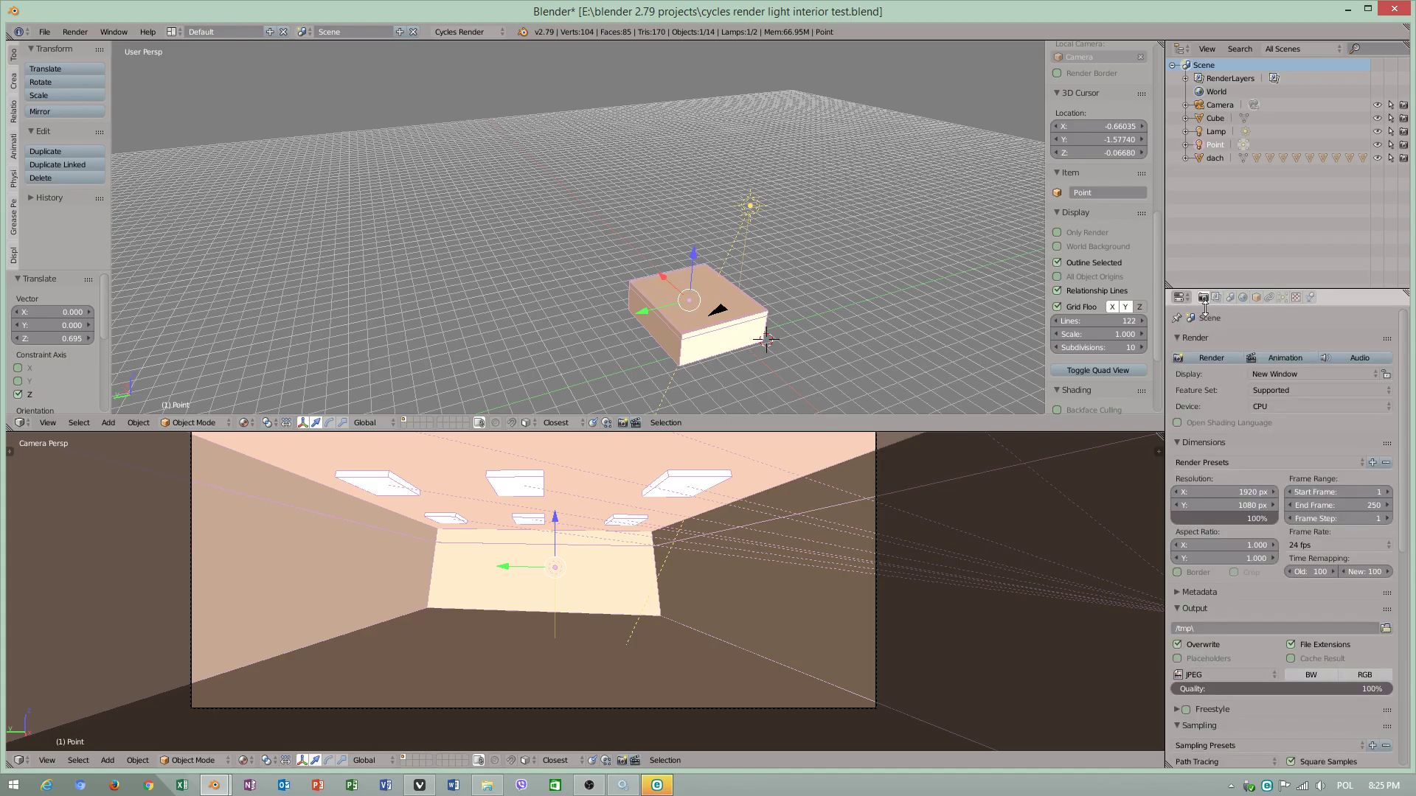
click(1211, 359)
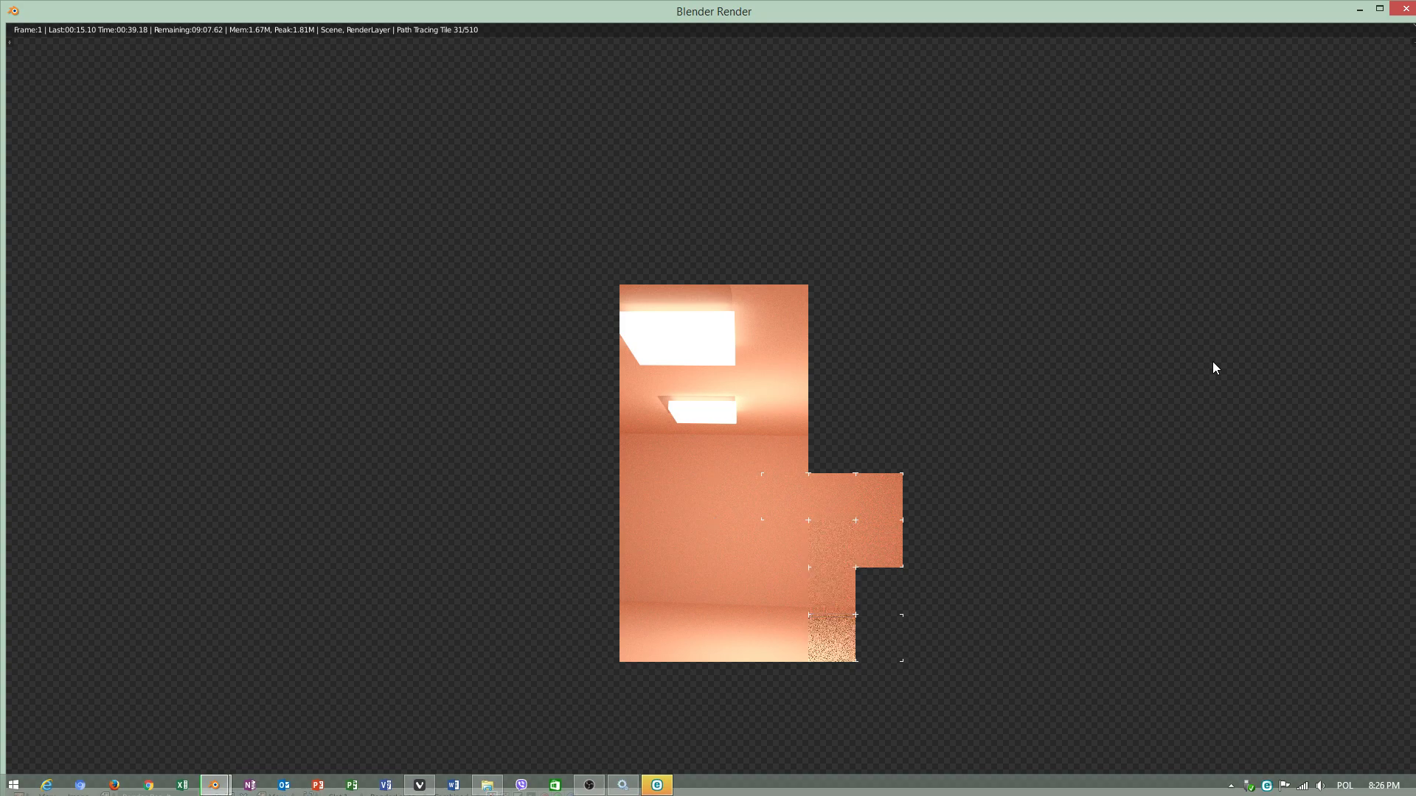
key(Escape)
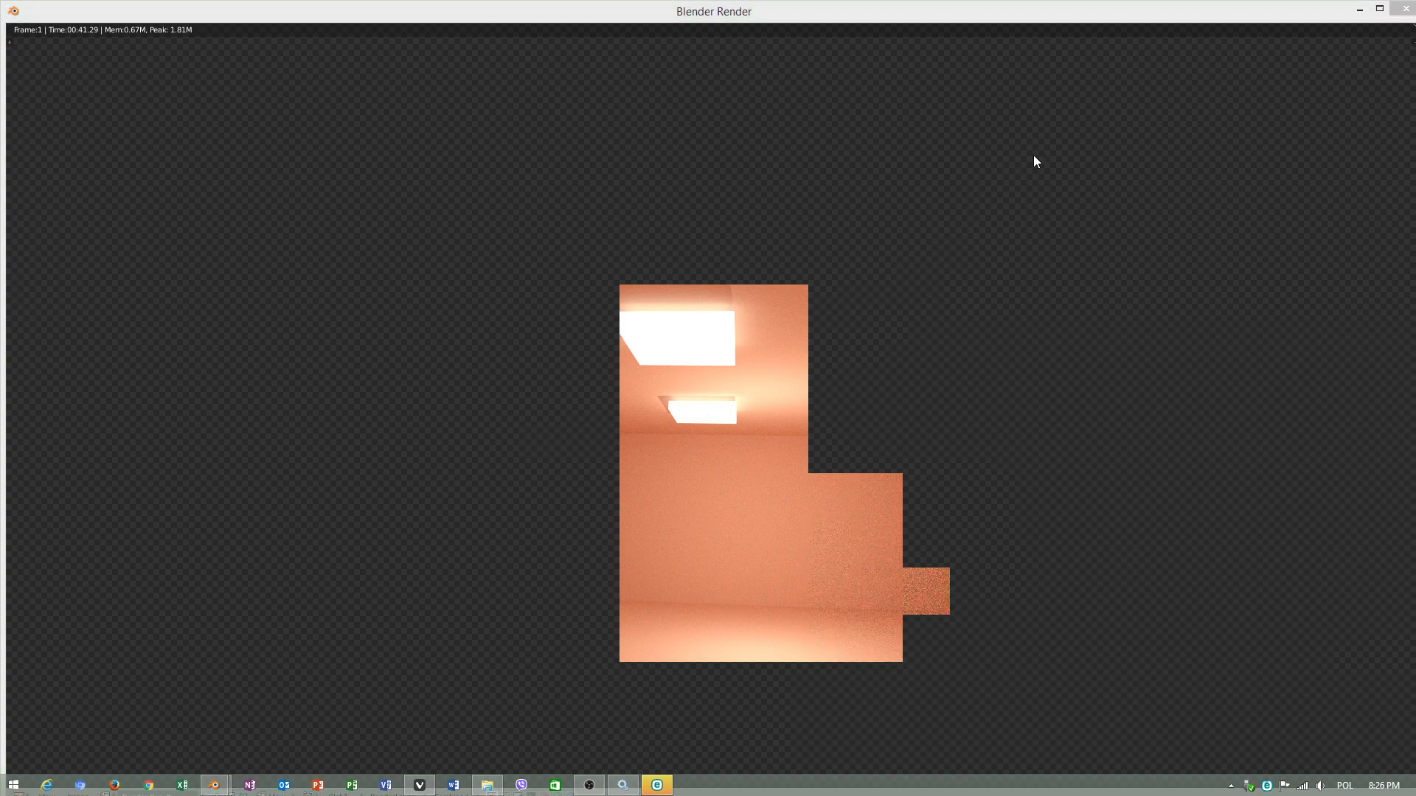
click(1407, 9)
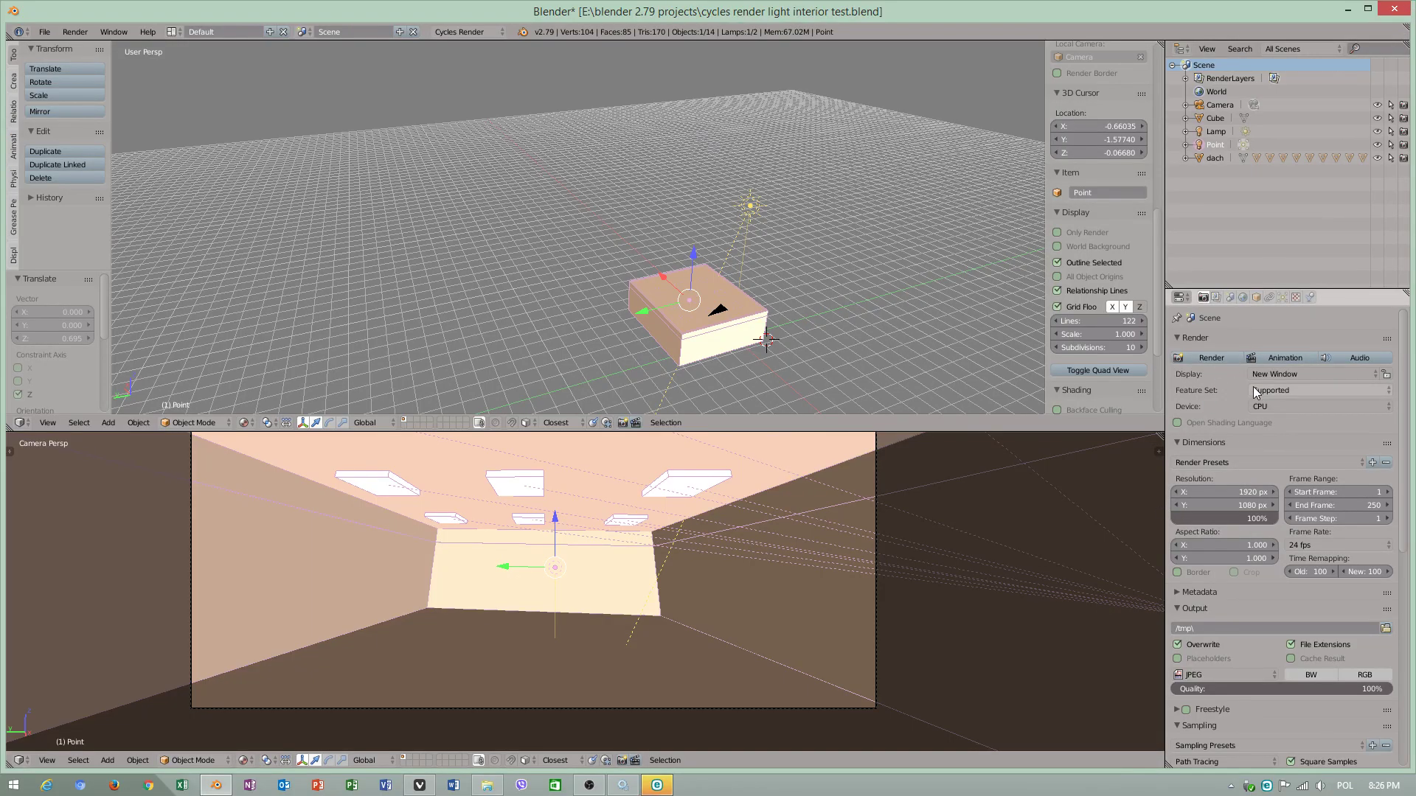
Set the render device to GPU Compute and check the Cycles compute device in the system preferences.
click(1263, 406)
click(1275, 378)
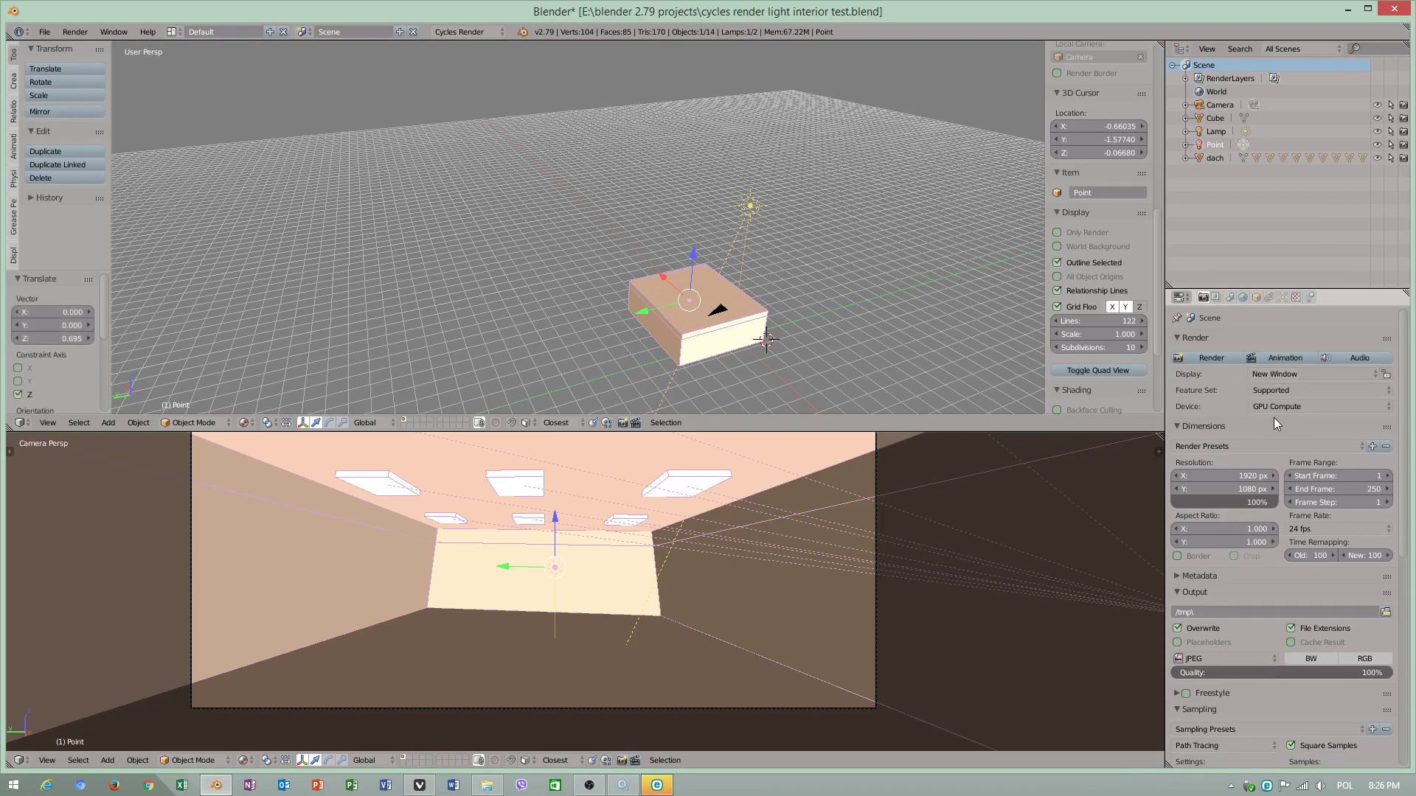
click(44, 32)
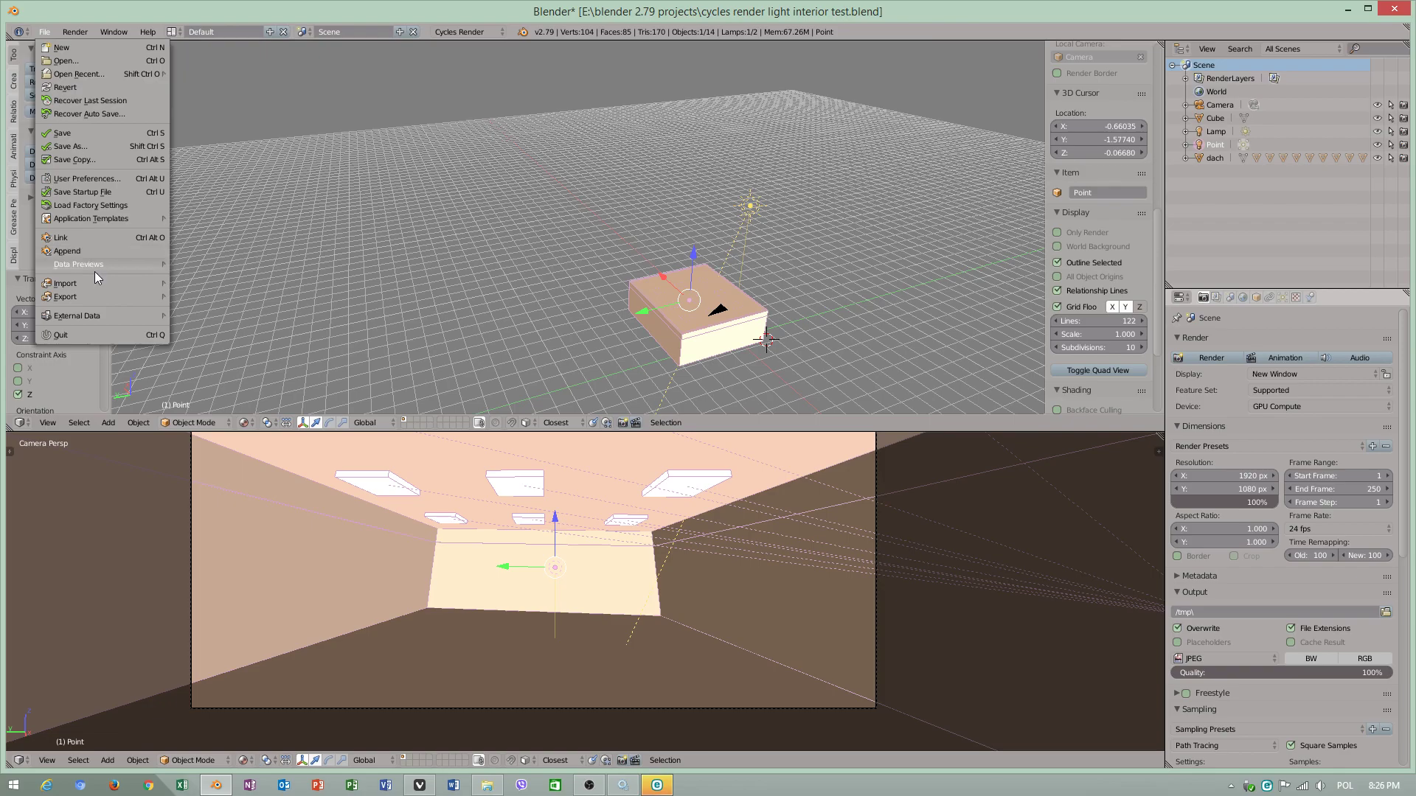
click(95, 179)
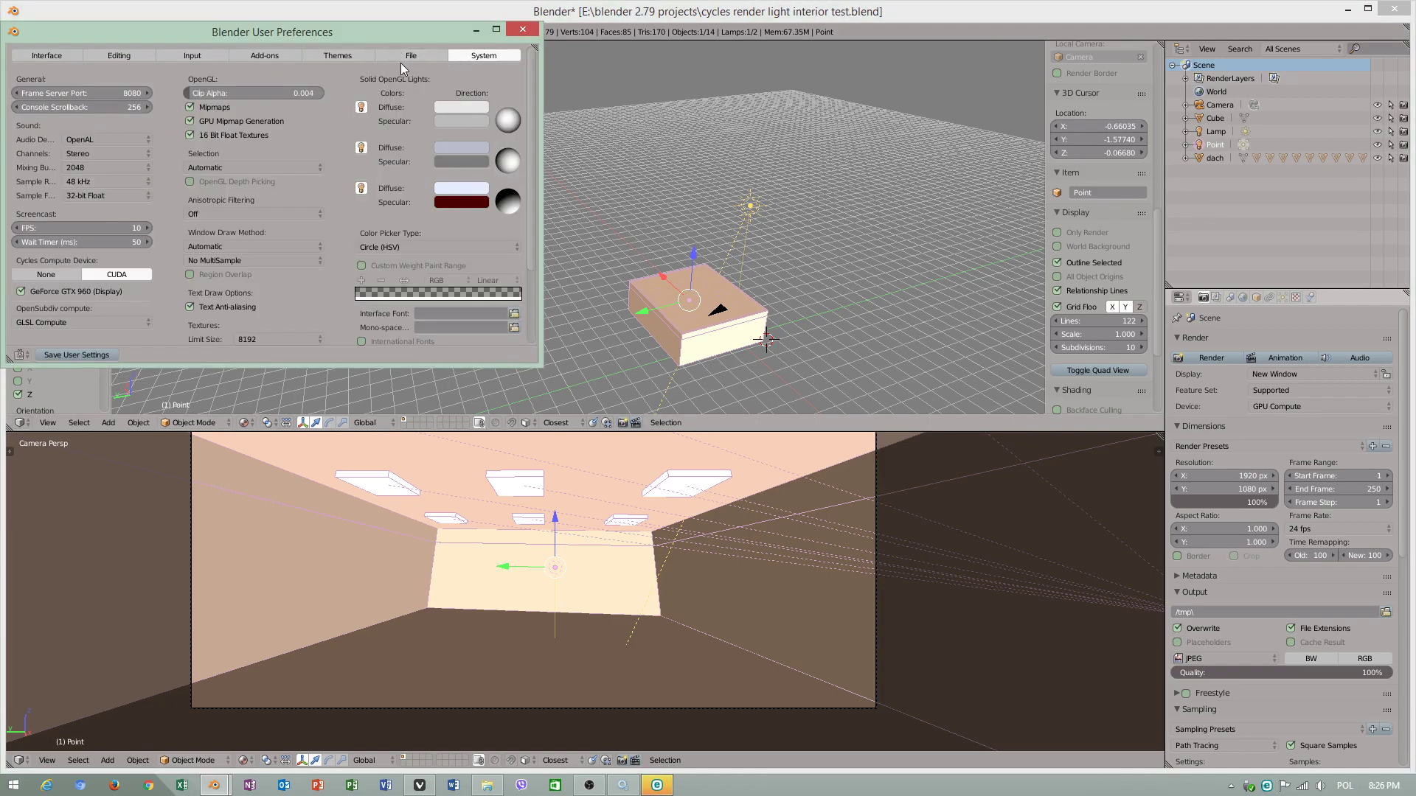
scroll(65, 335, down, 2)
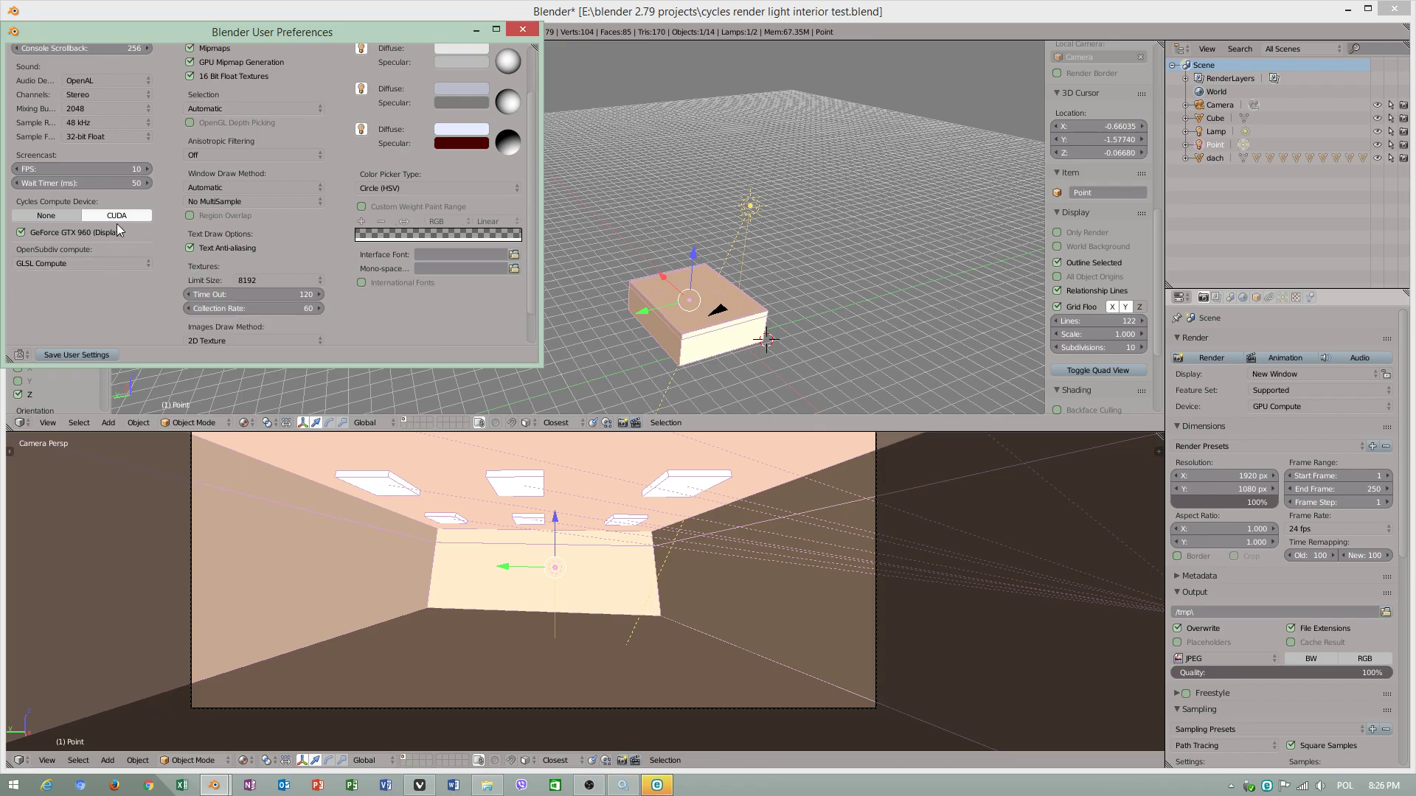
click(101, 264)
click(65, 266)
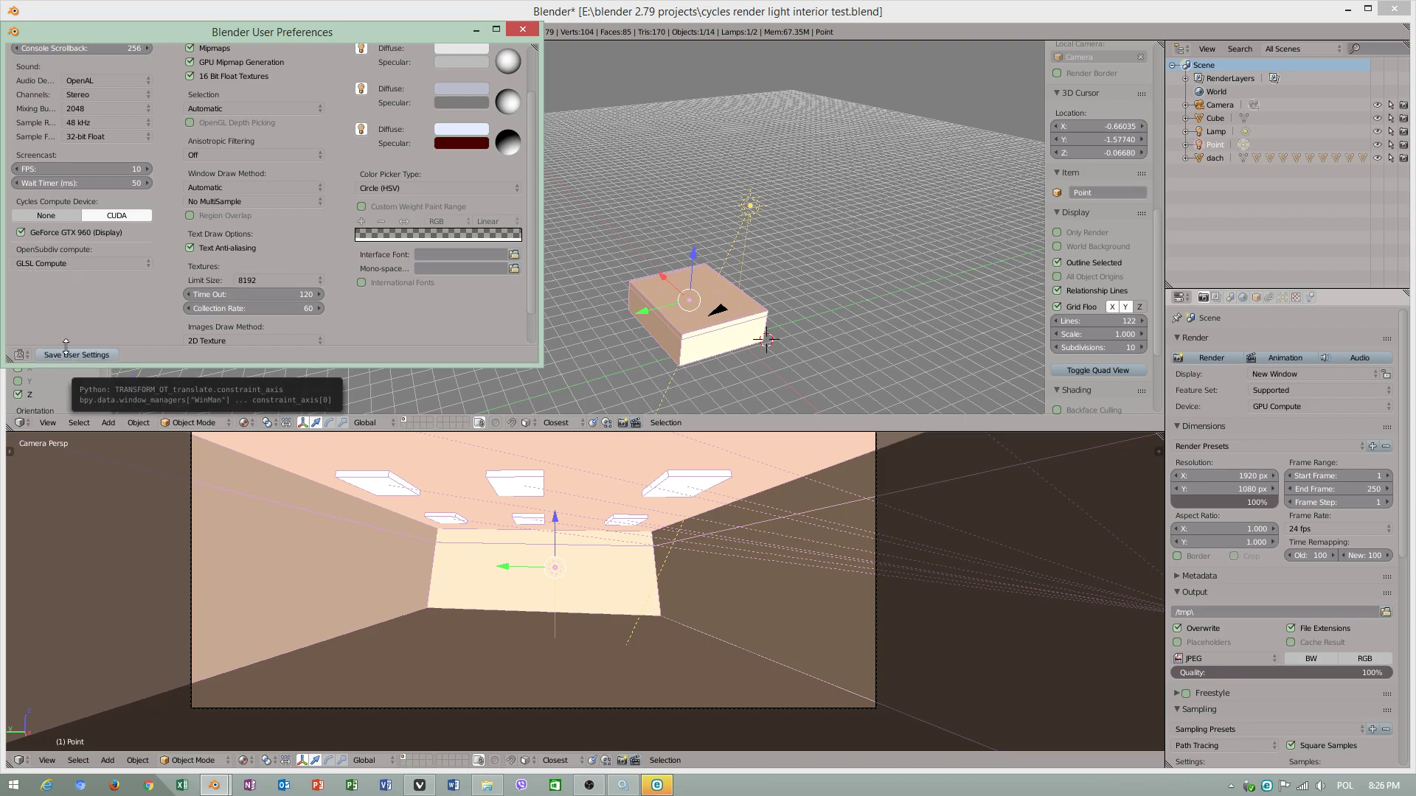
click(522, 31)
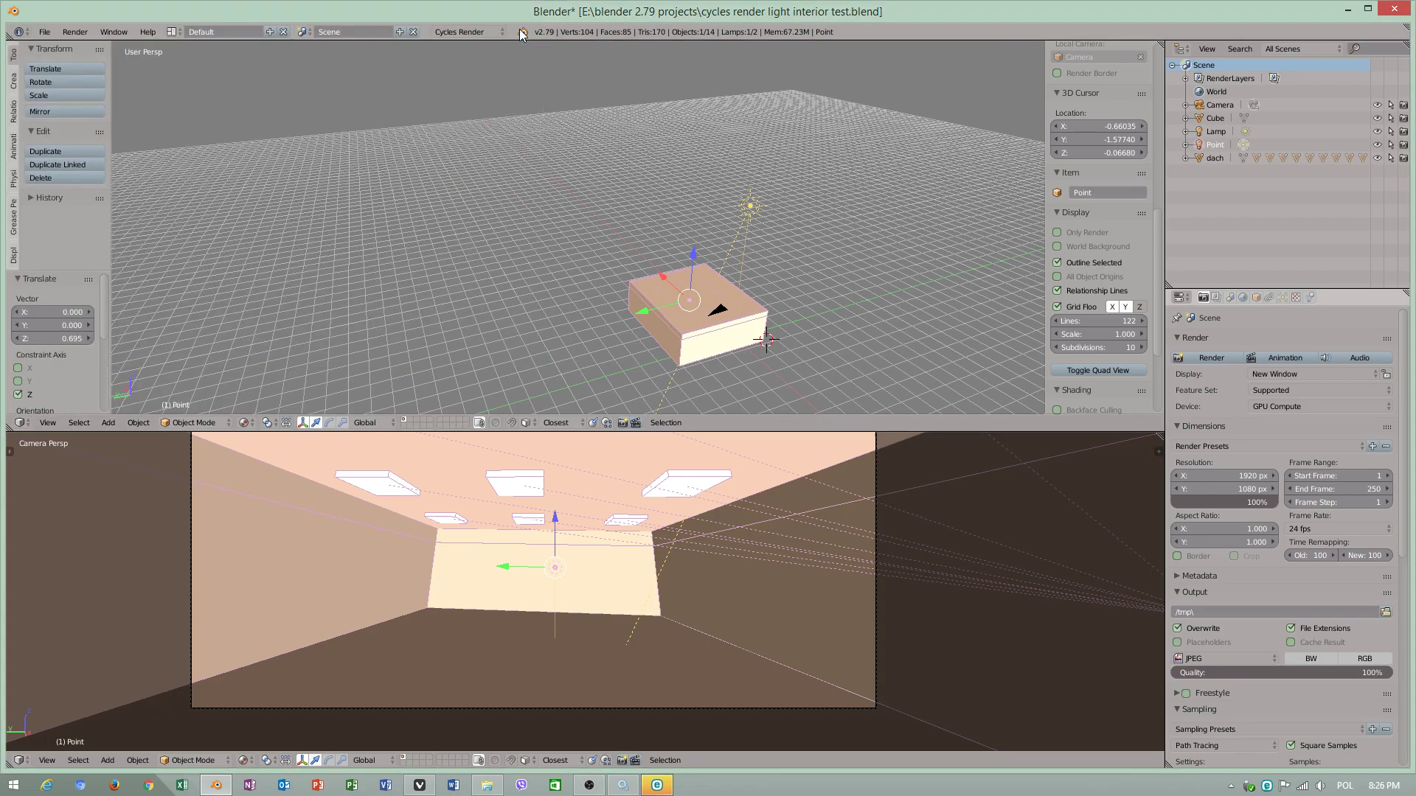
Run a test render on the GPU, inspect the result, and stop it.
click(1199, 359)
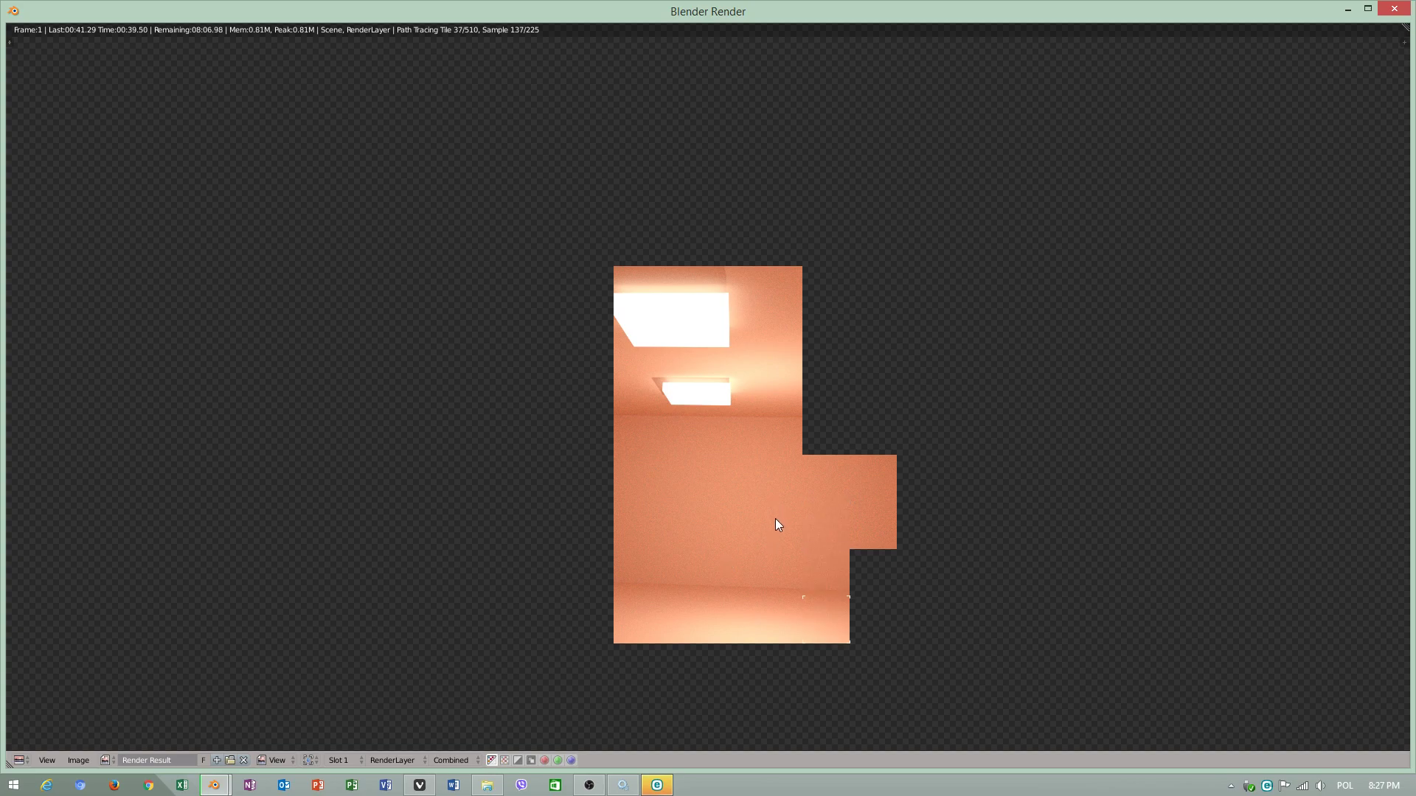
scroll(773, 521, up, 1)
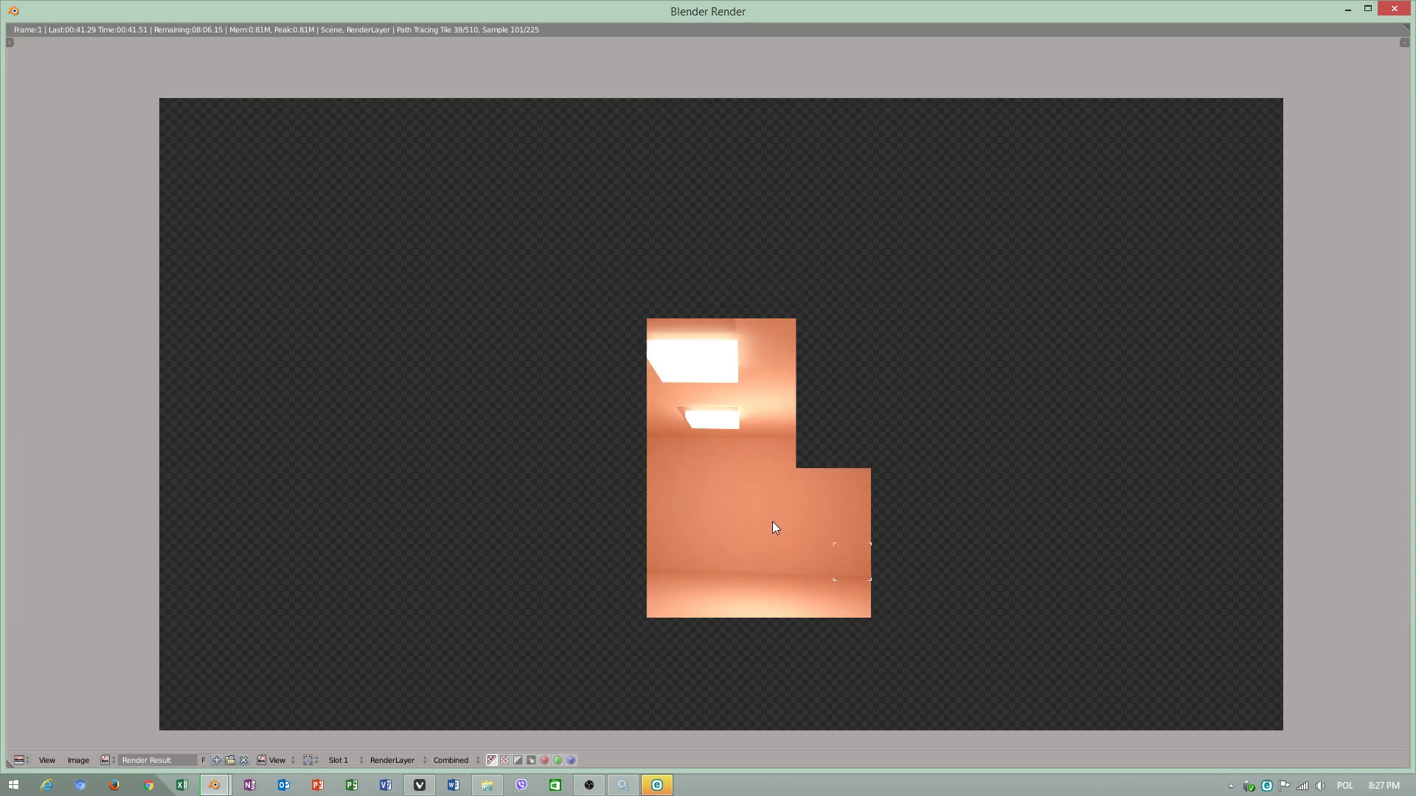
scroll(772, 524, up, 1)
scroll(772, 525, down, 3)
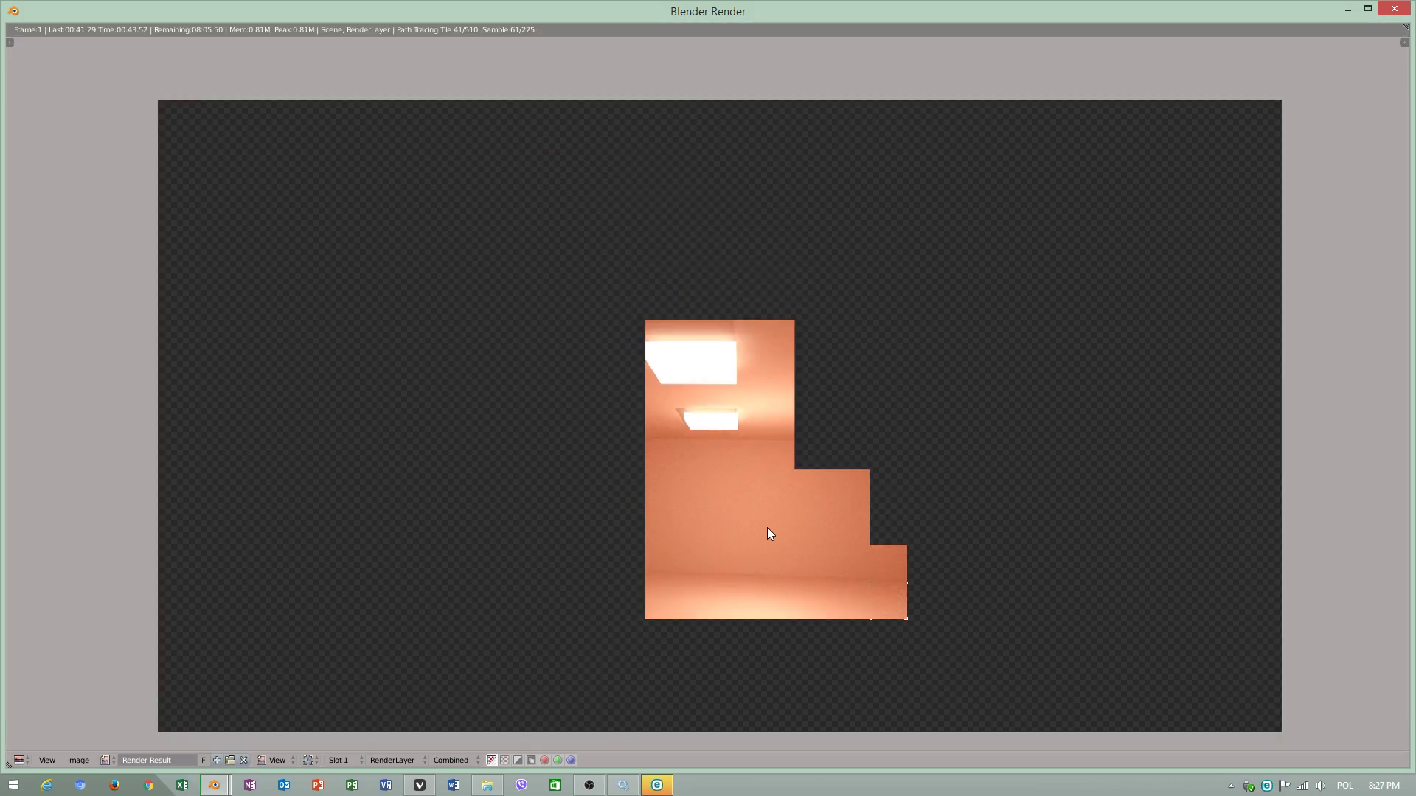
scroll(768, 529, up, 1)
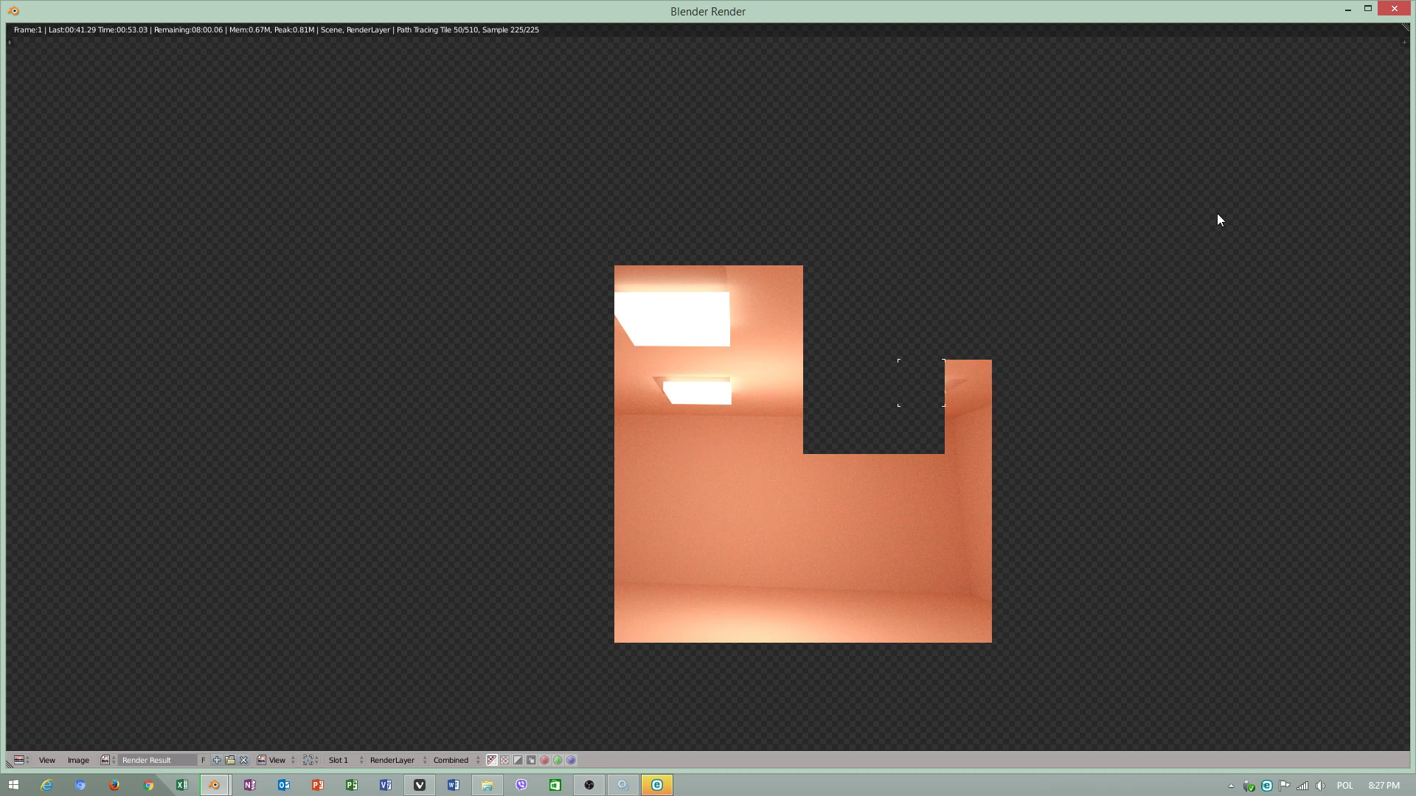
key(Escape)
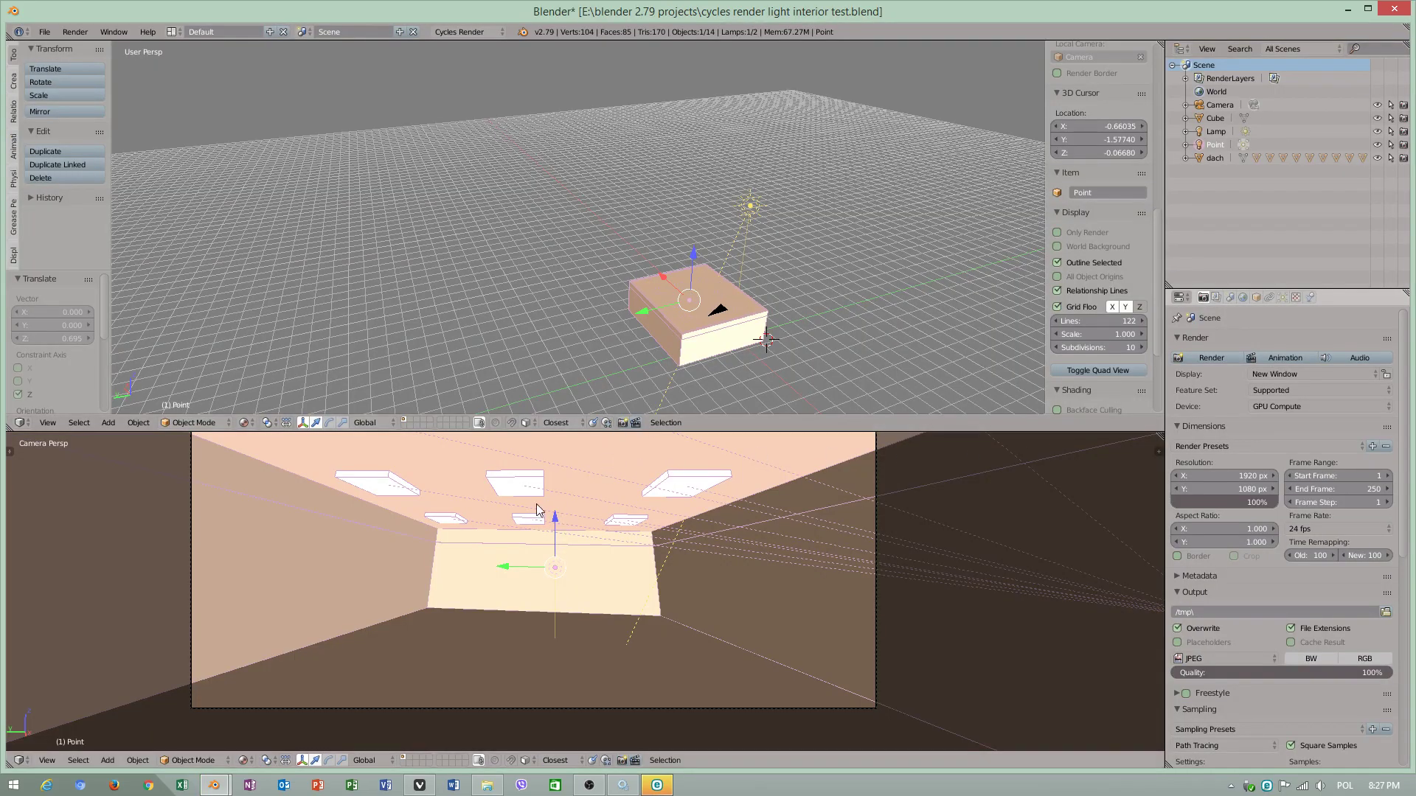
Set Clamp Direct to 2.31, Clamp Indirect to 2.01, the light sampling threshold to 1.00 and render samples to 21, and save the file.
right_click(525, 484)
scroll(1275, 572, down, 8)
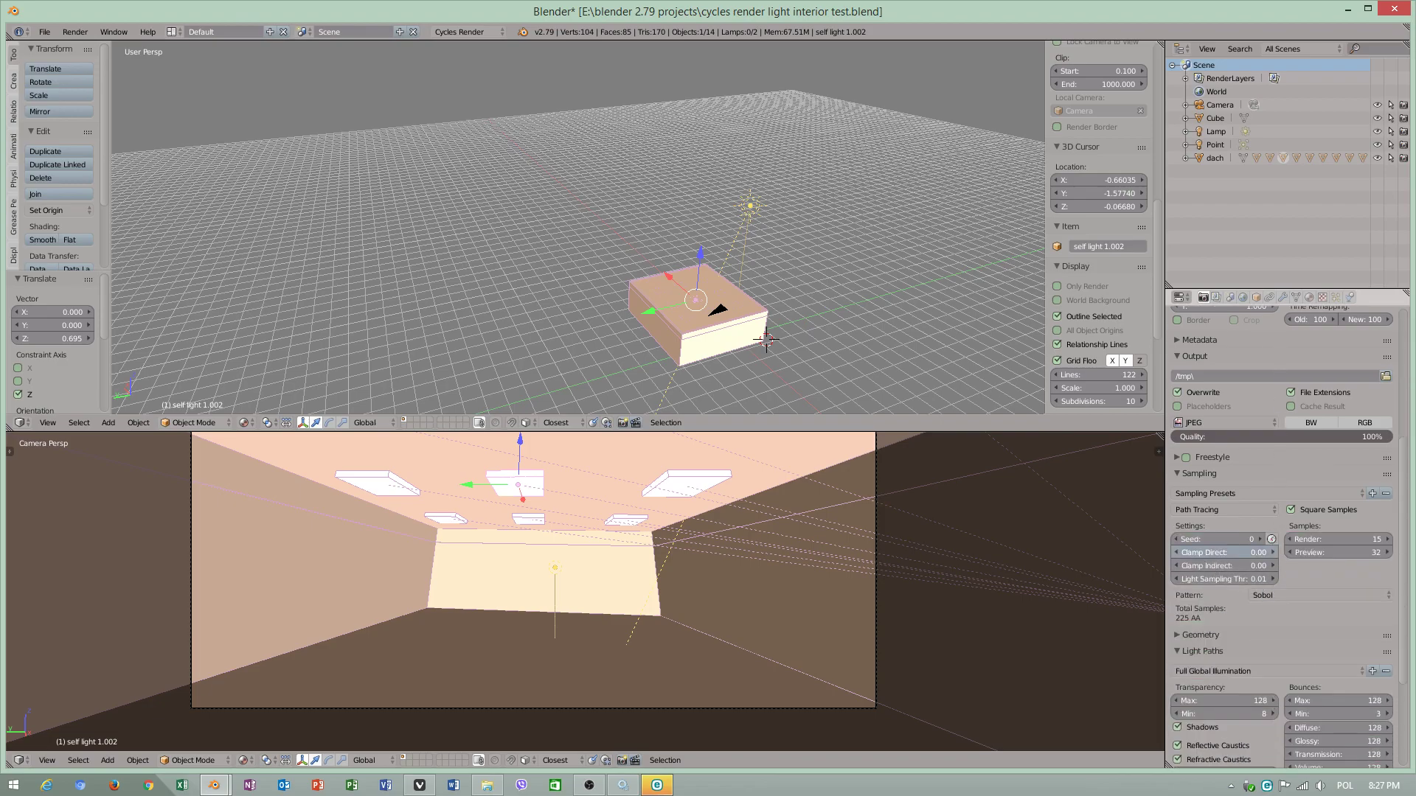
drag(1223, 553, 1253, 552)
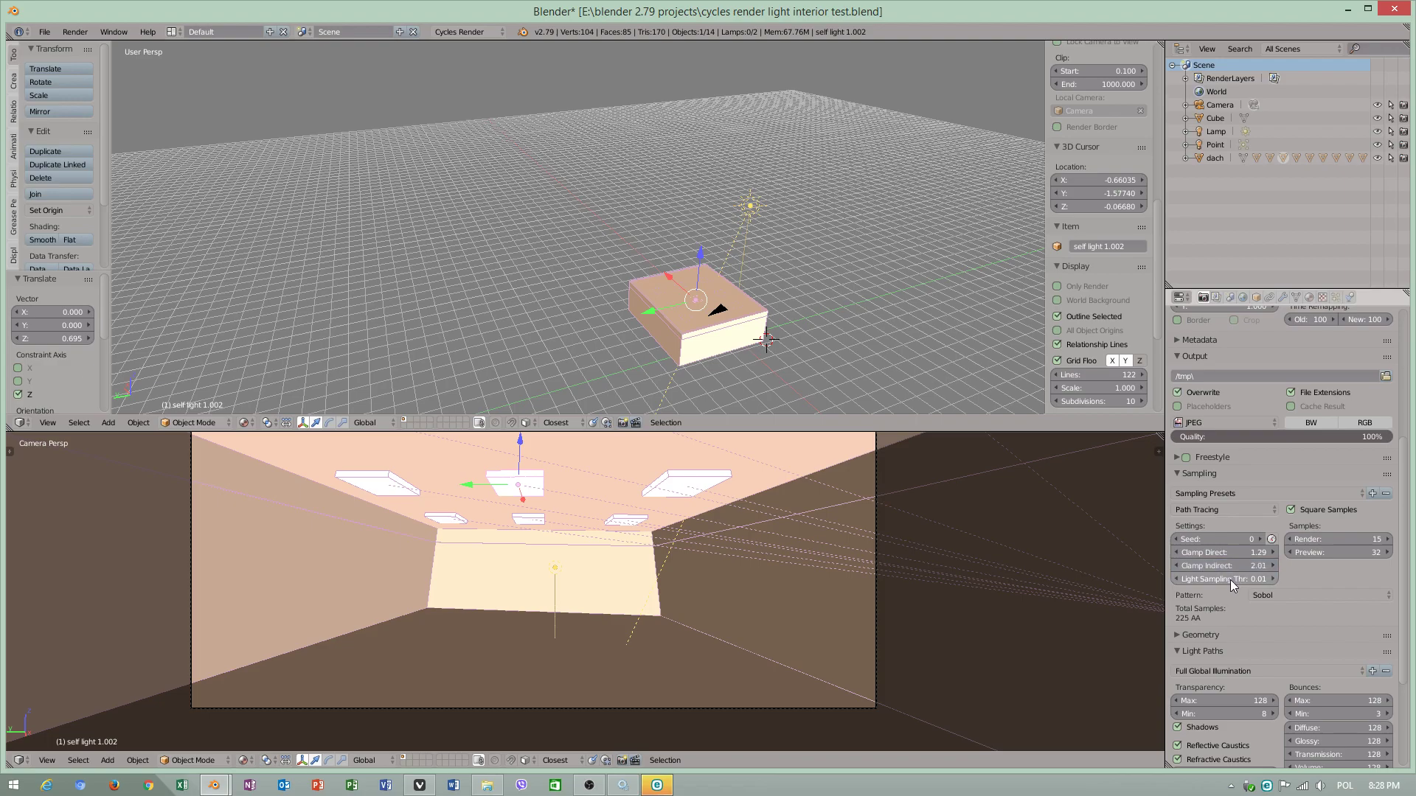
drag(1229, 579, 1259, 561)
drag(1389, 545, 1399, 544)
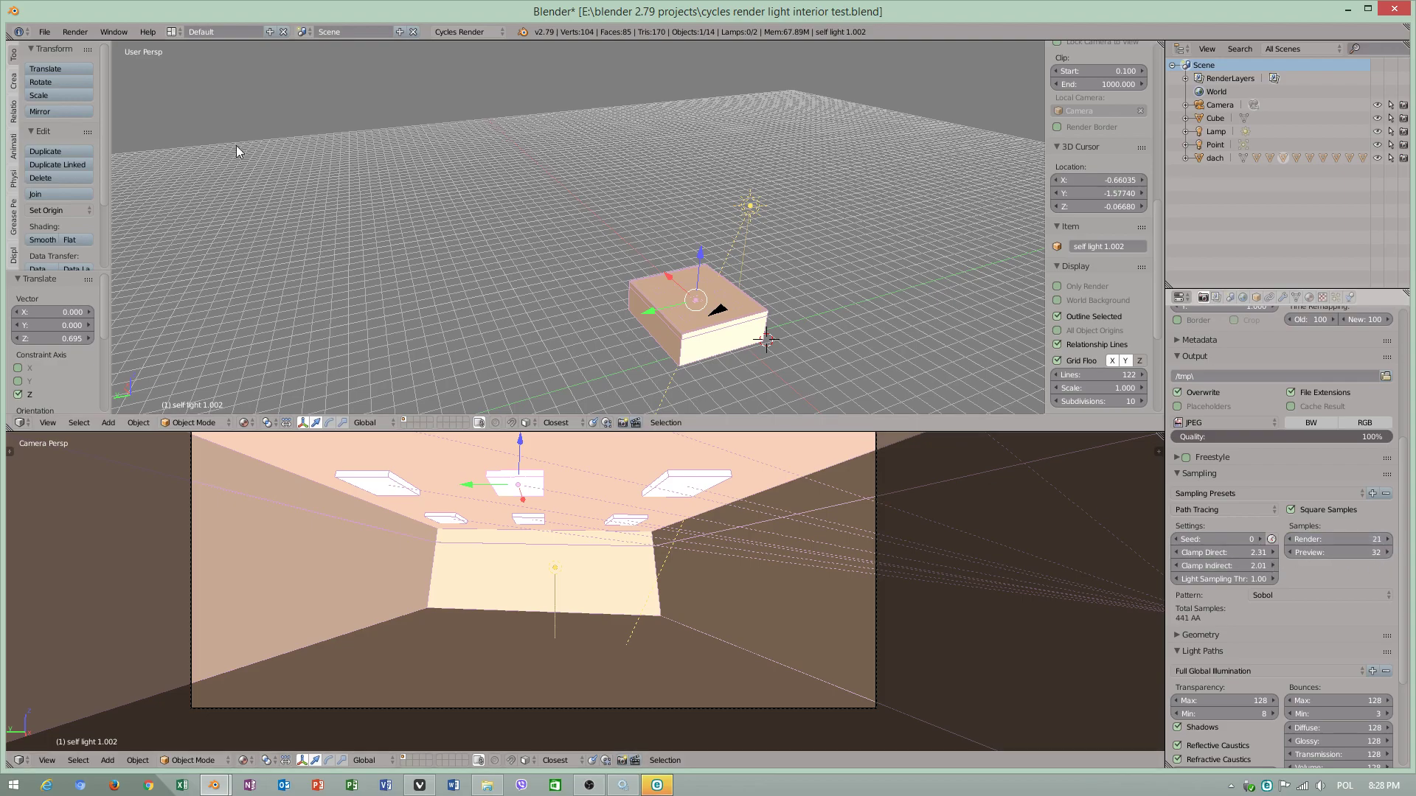
click(49, 33)
click(62, 133)
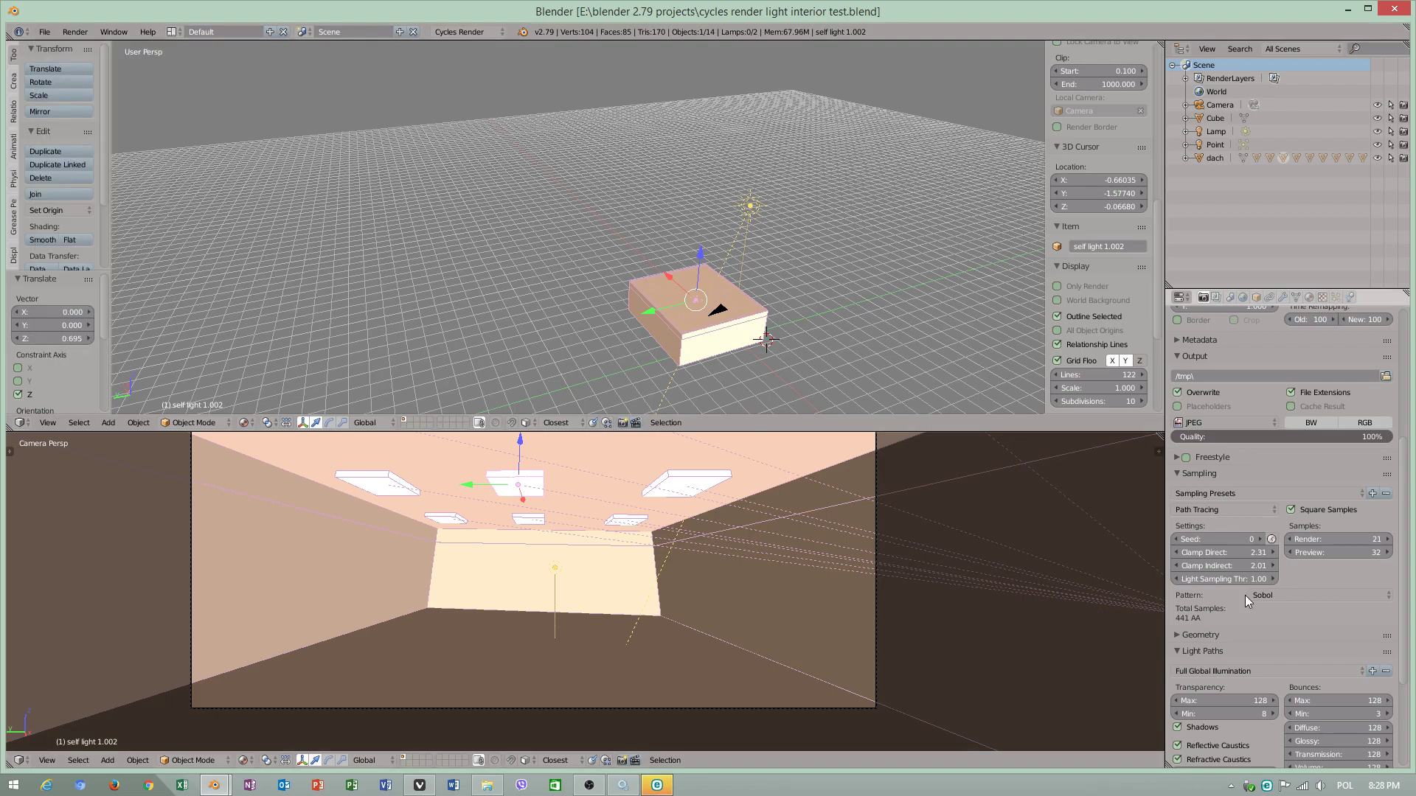
Set Filter Glossy to 0.36 in the light path settings and save the file.
scroll(1277, 617, down, 2)
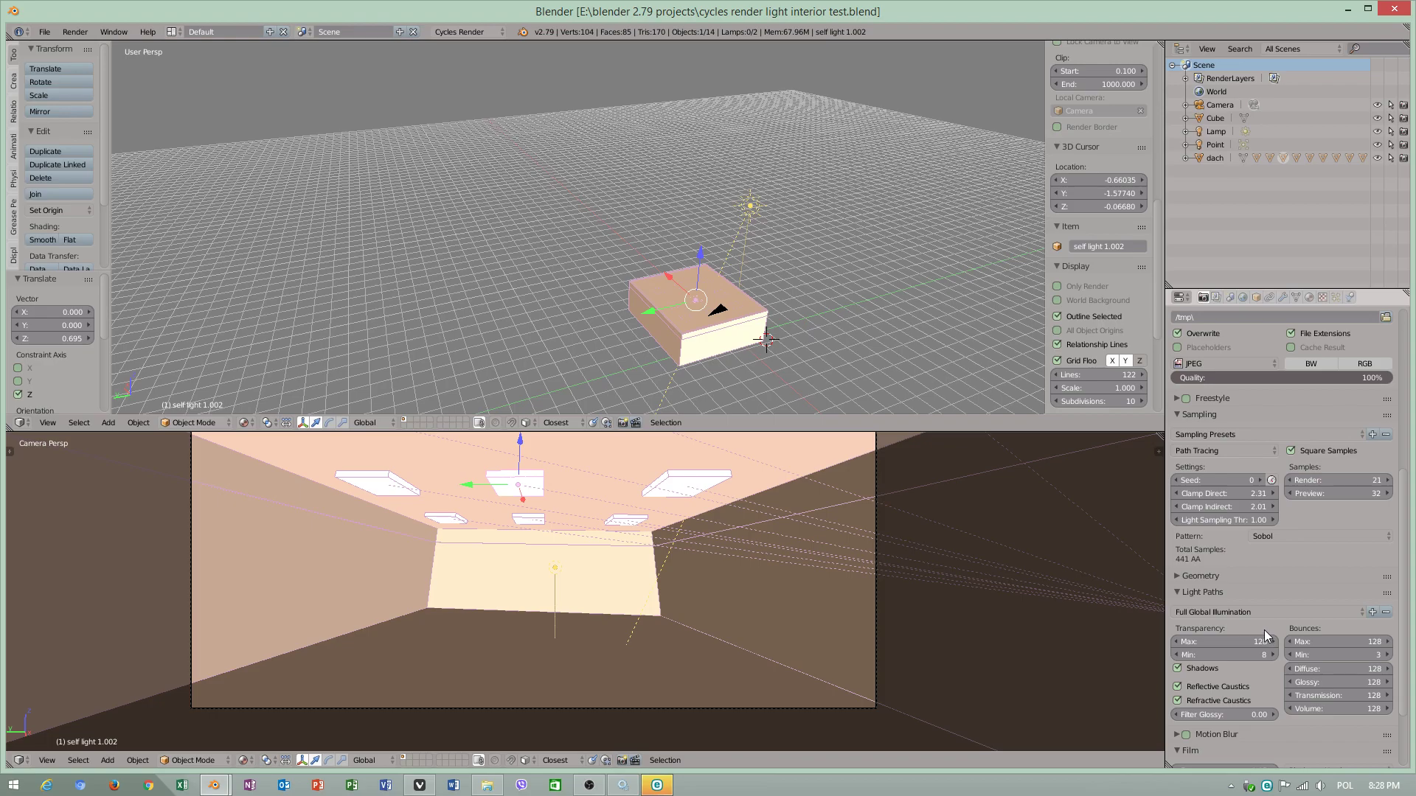
scroll(1245, 710, down, 1)
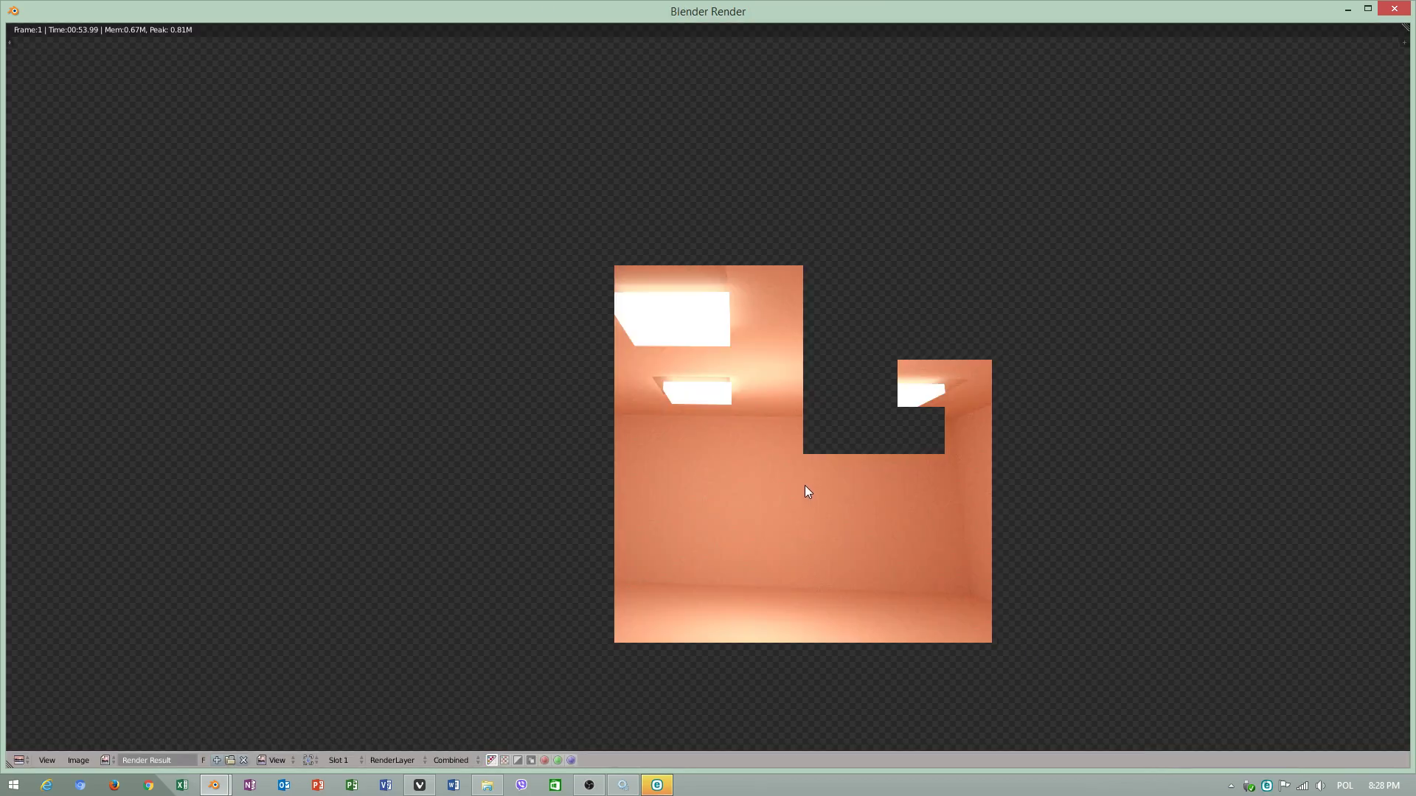
click(1393, 8)
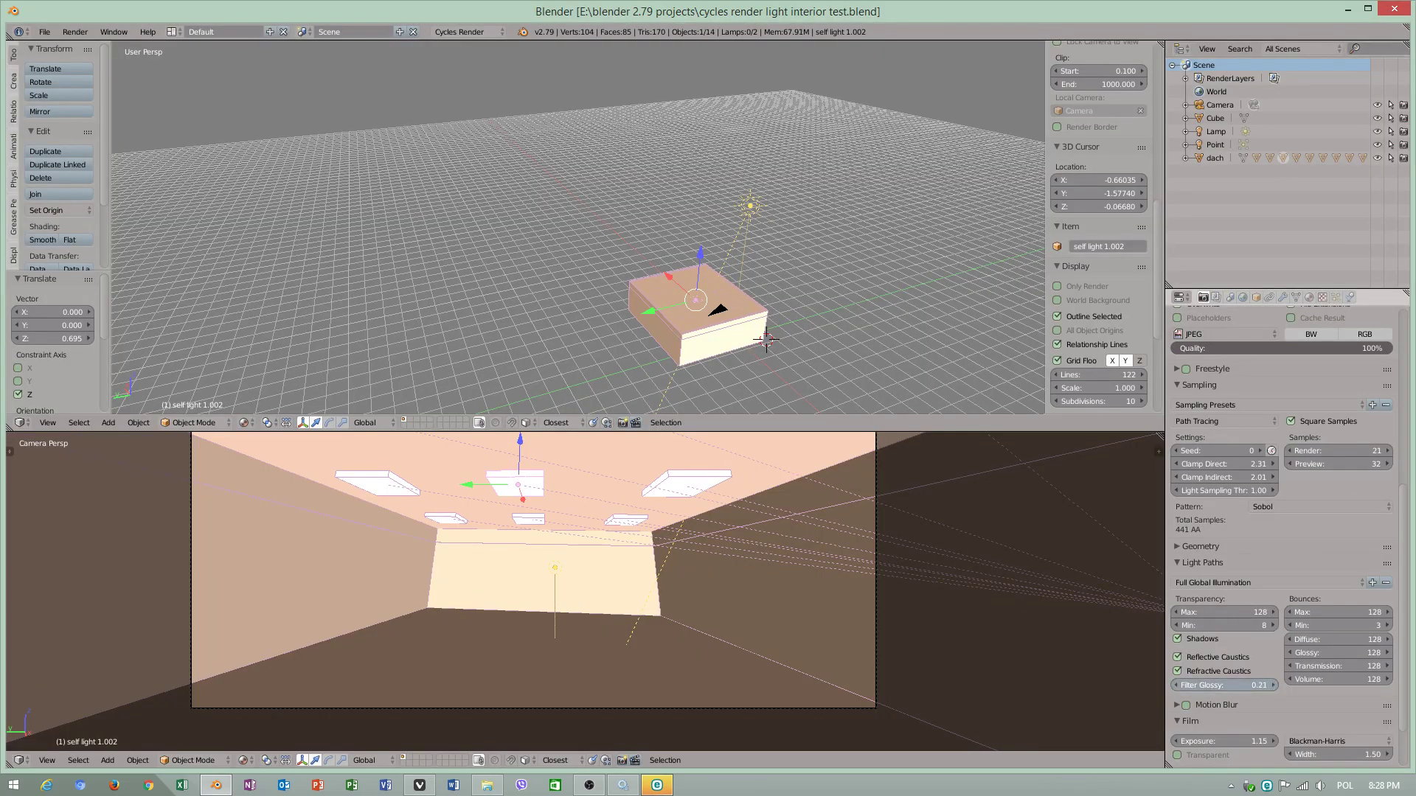
click(45, 31)
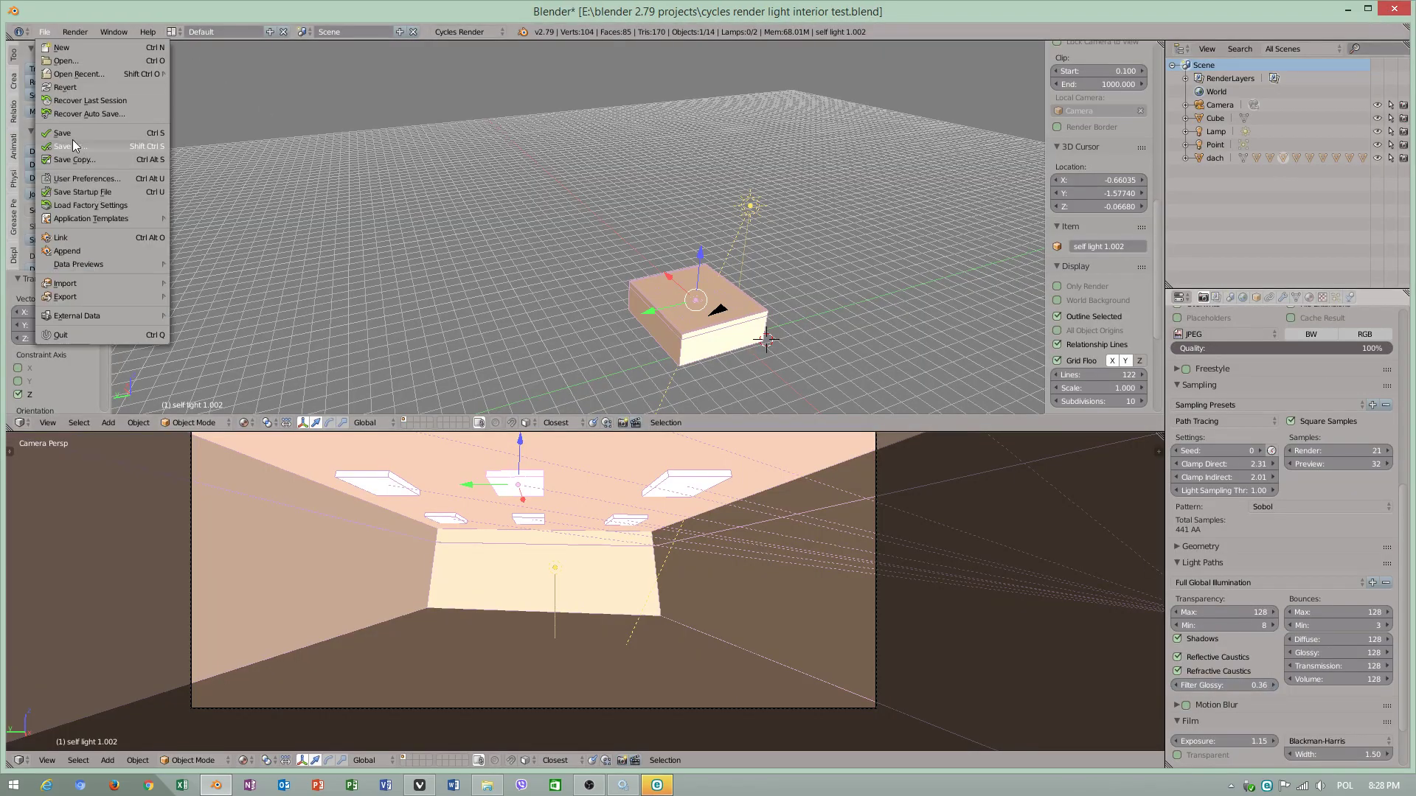
Run a test render with the new sampling and light path settings, inspect the ceiling panels, and stop it.
scroll(1215, 435, up, 10)
click(1211, 358)
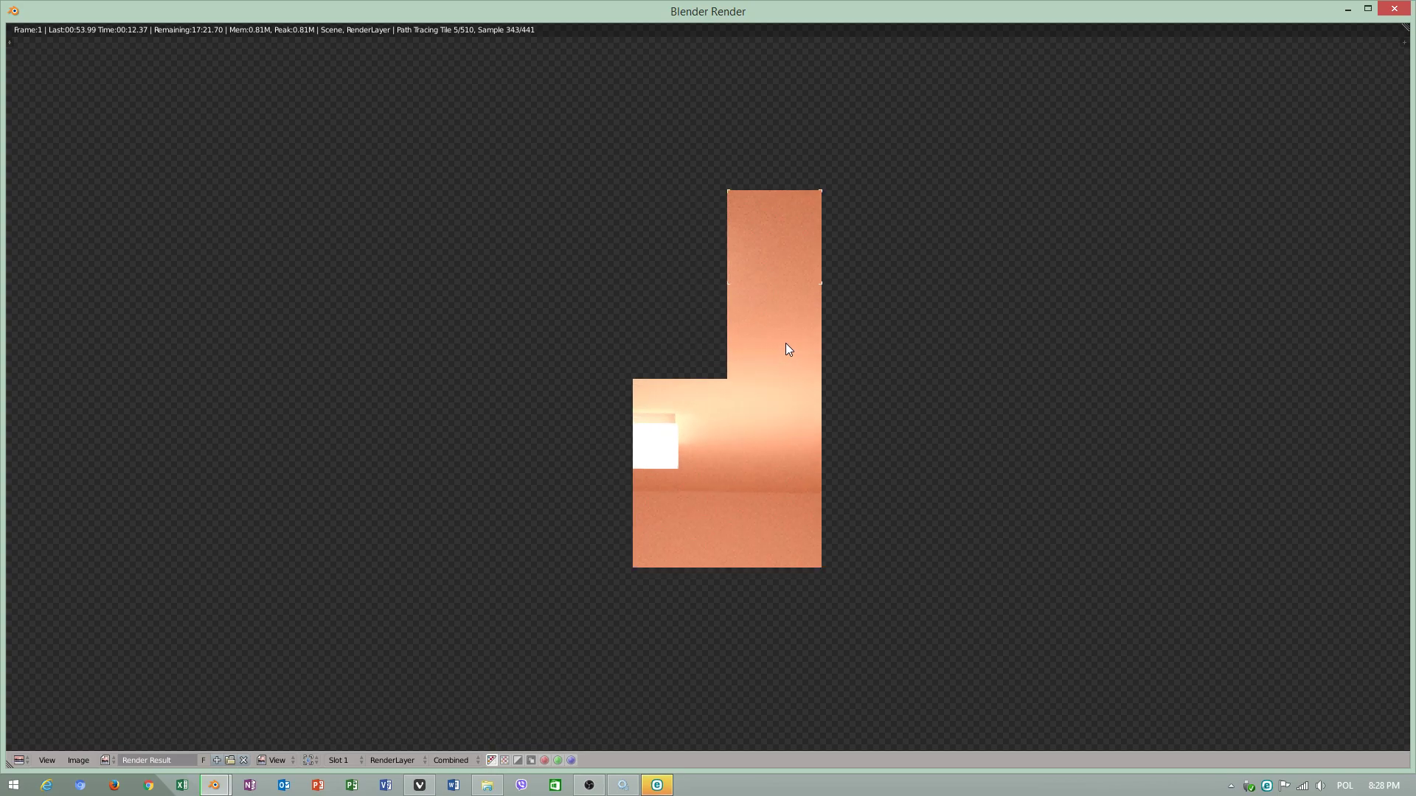
scroll(786, 343, down, 5)
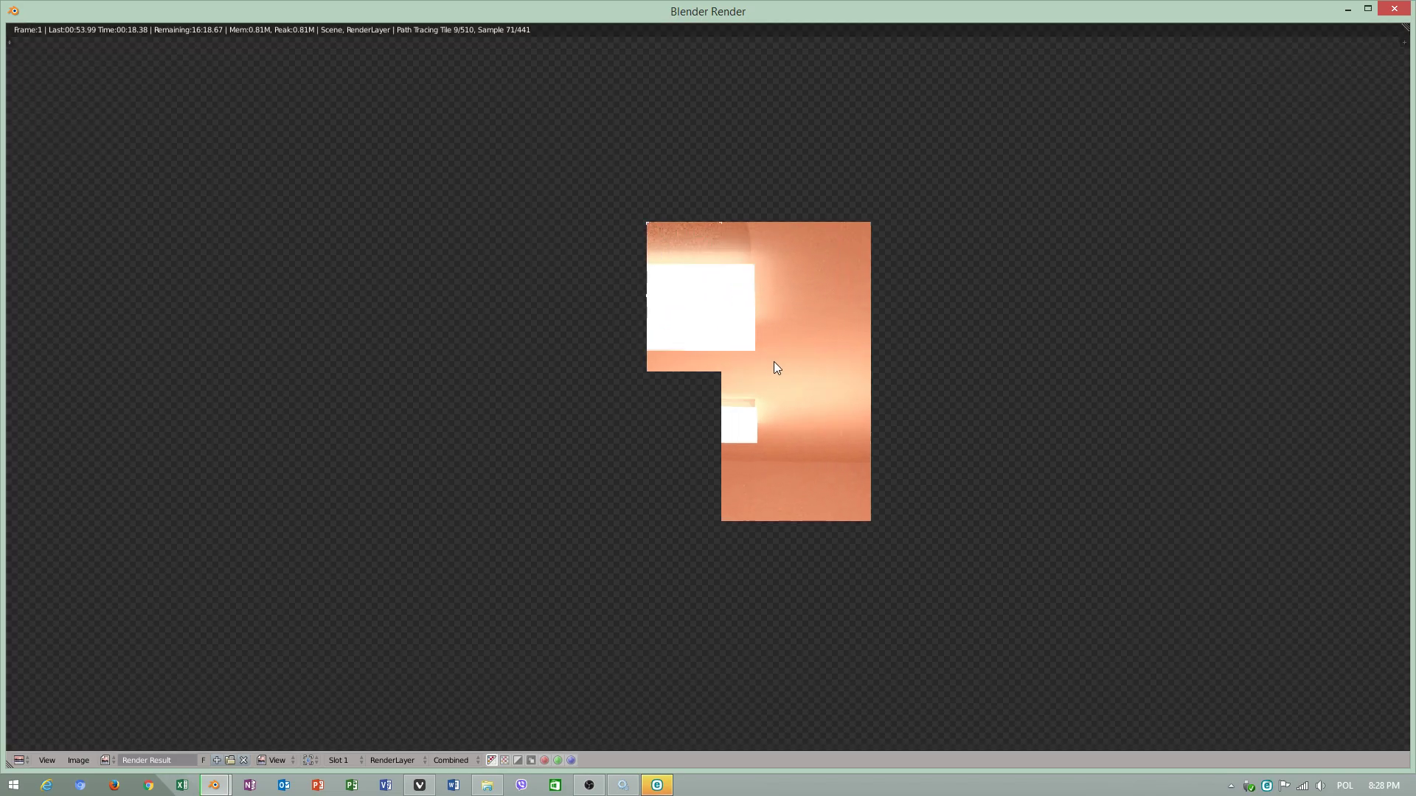
scroll(836, 440, down, 2)
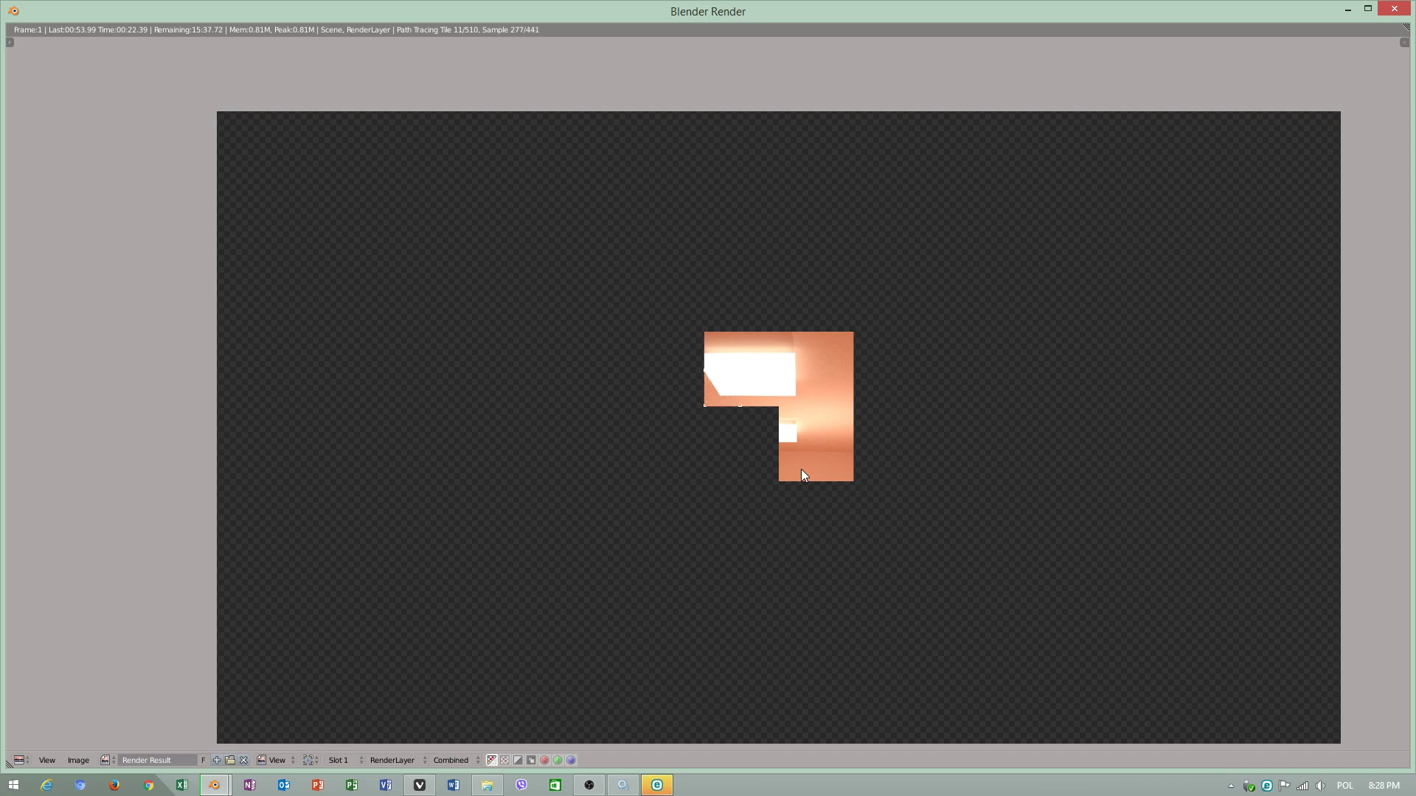
scroll(739, 422, up, 1)
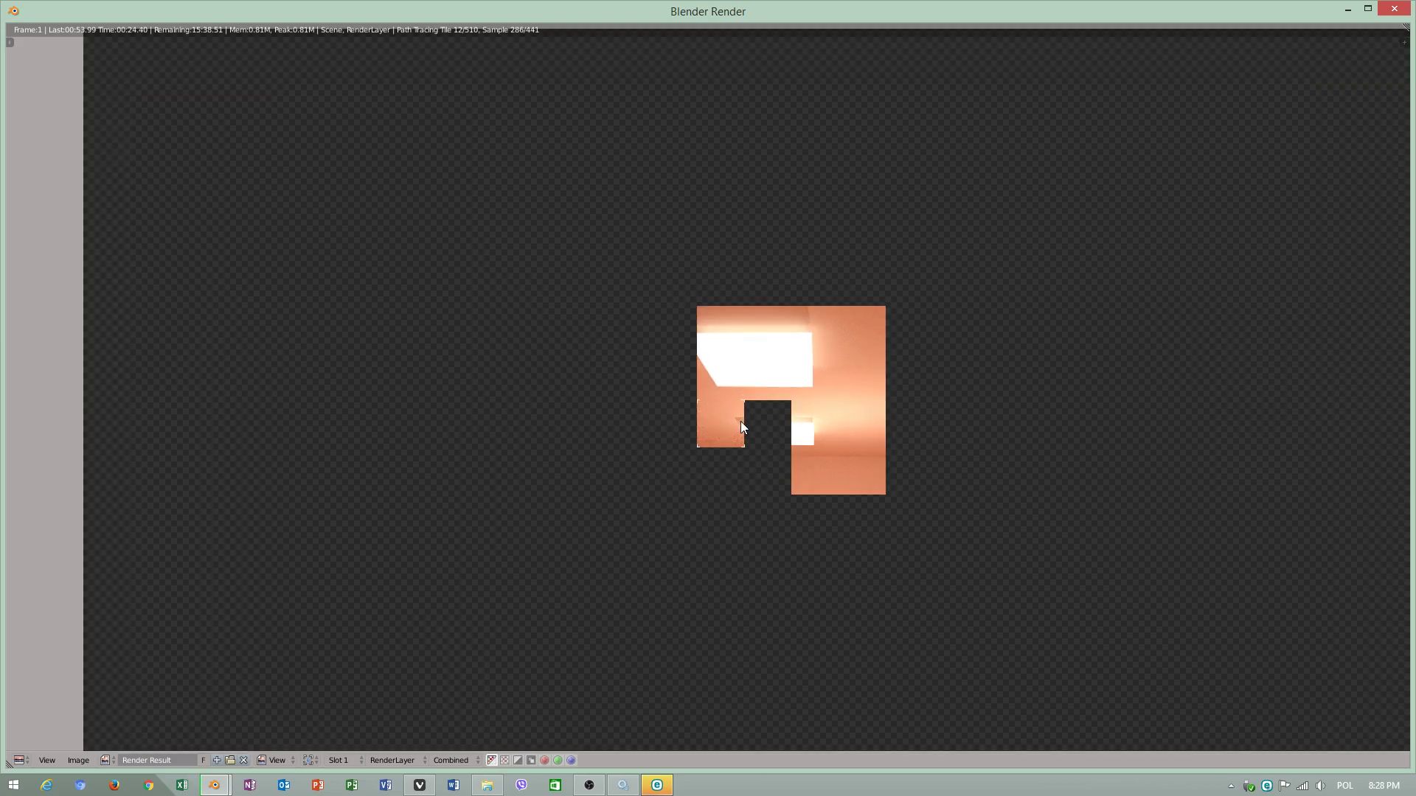
scroll(740, 422, up, 1)
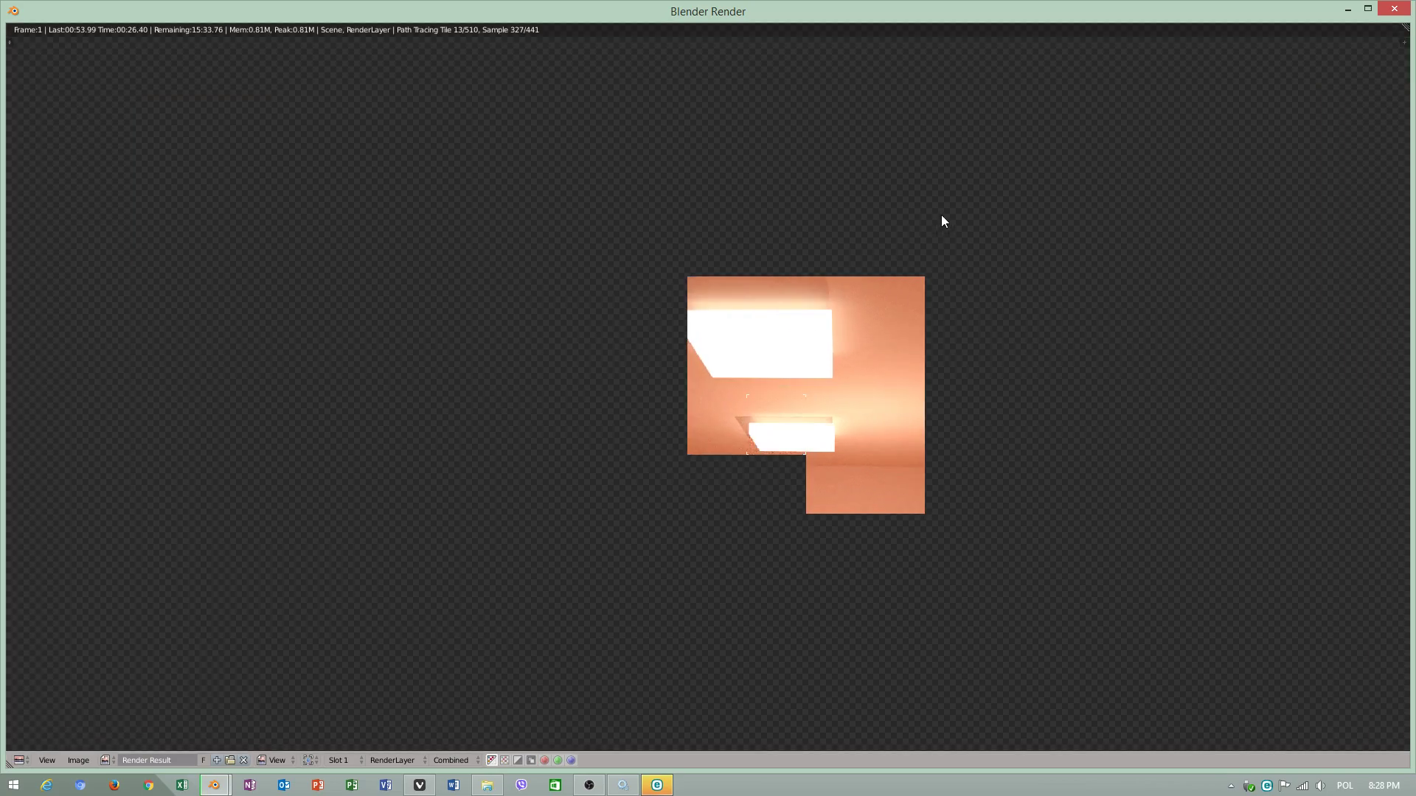
key(Escape)
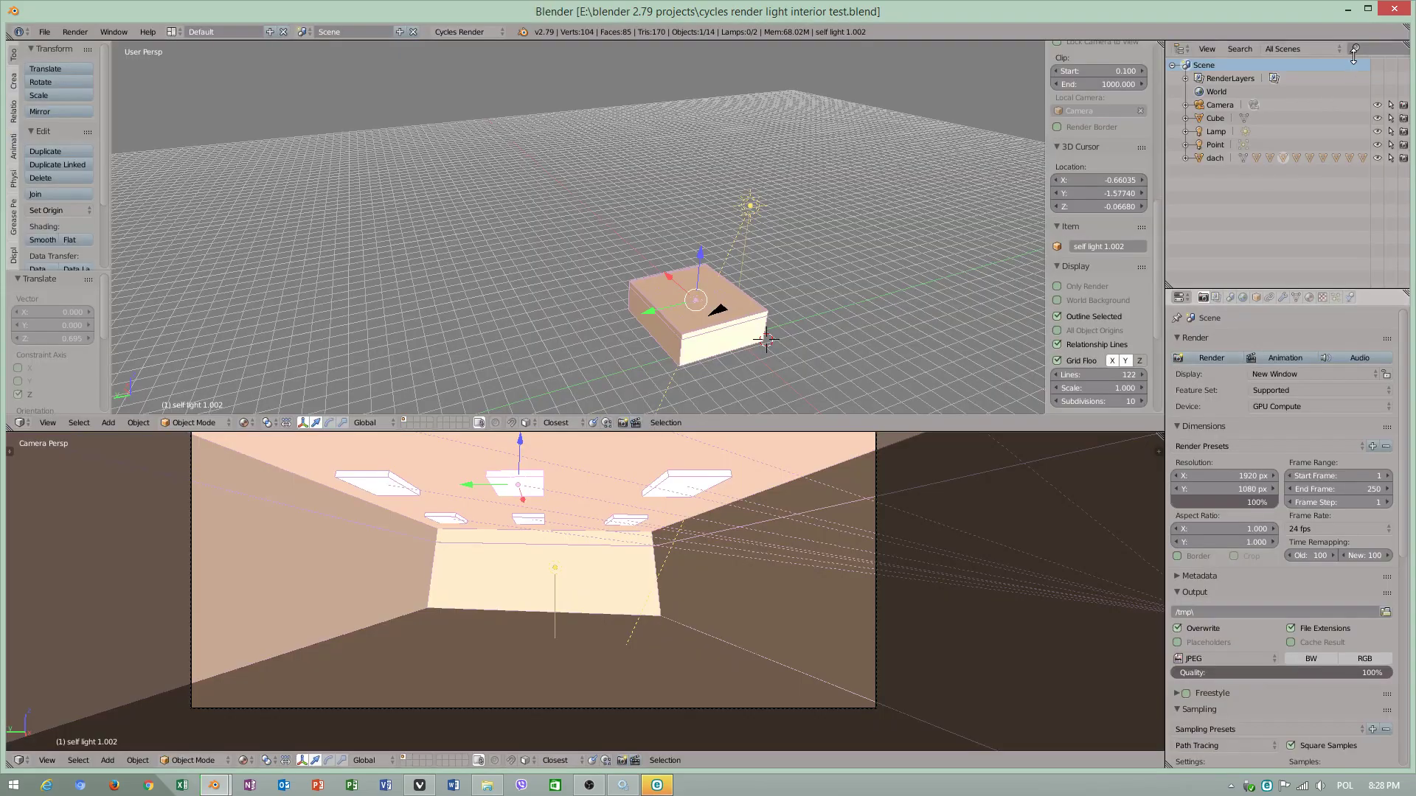
Enable denoising for the render layer with its settings expanded.
click(1216, 298)
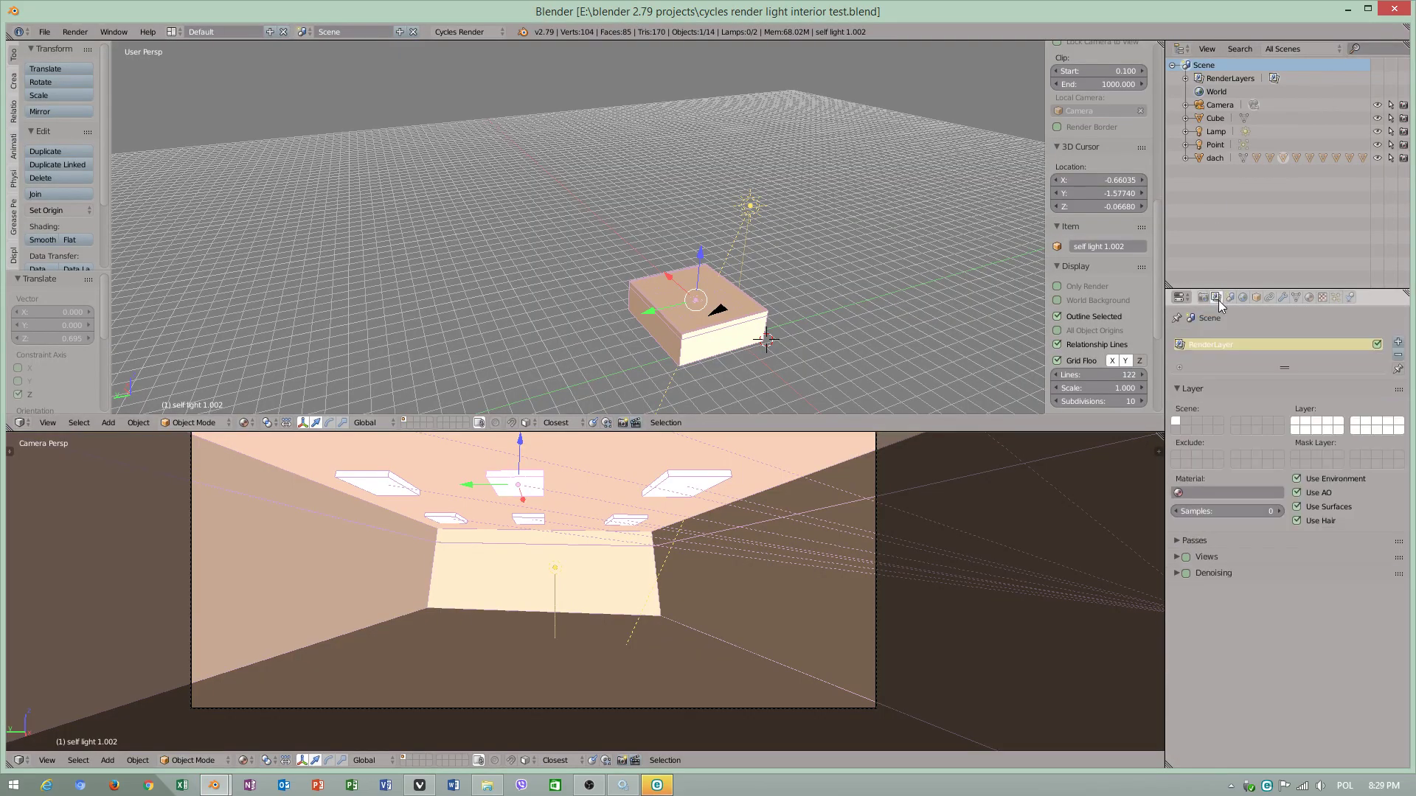
click(1178, 574)
click(1187, 573)
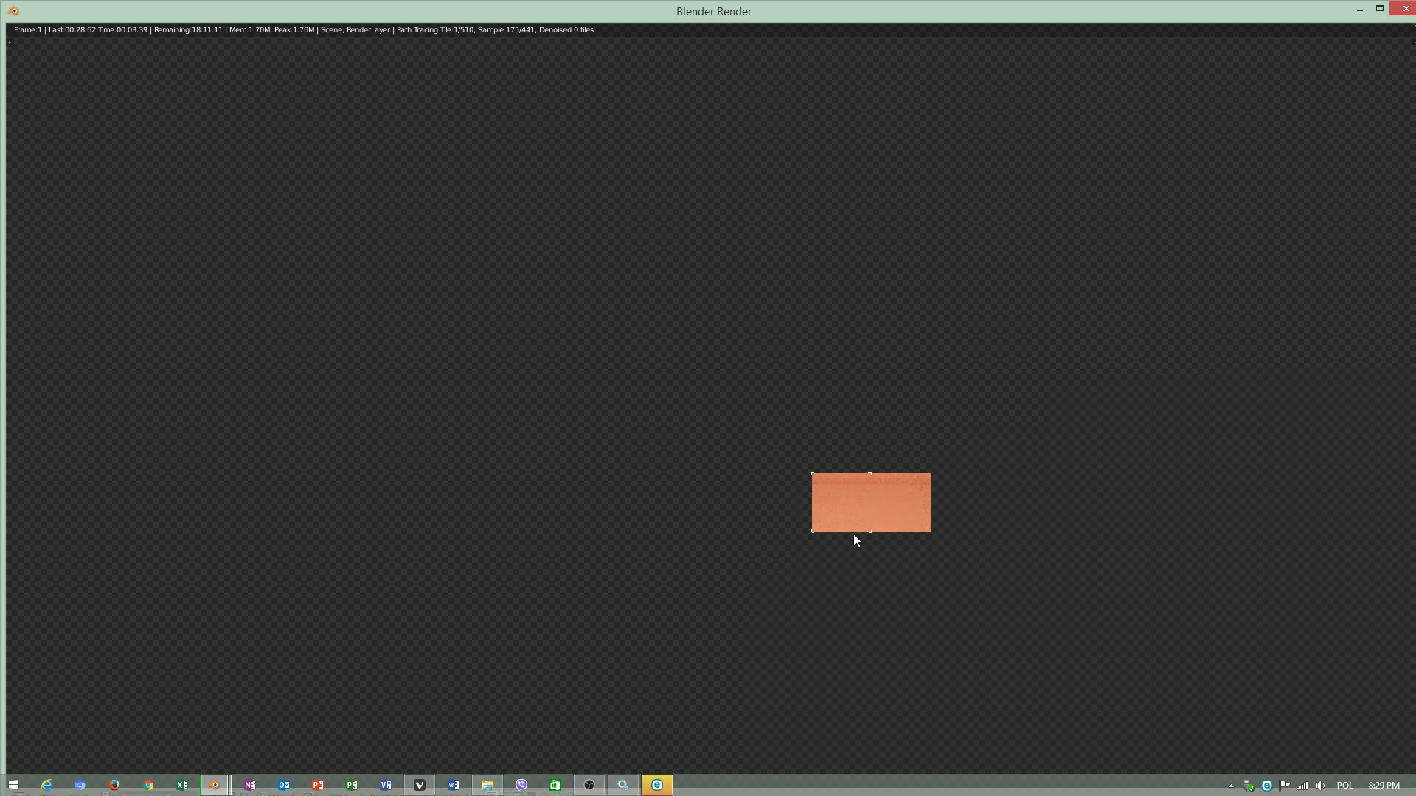
Run a test render with denoising enabled, inspect the ceiling panels up close, stop it and close the render window.
scroll(814, 513, down, 3)
scroll(817, 512, up, 3)
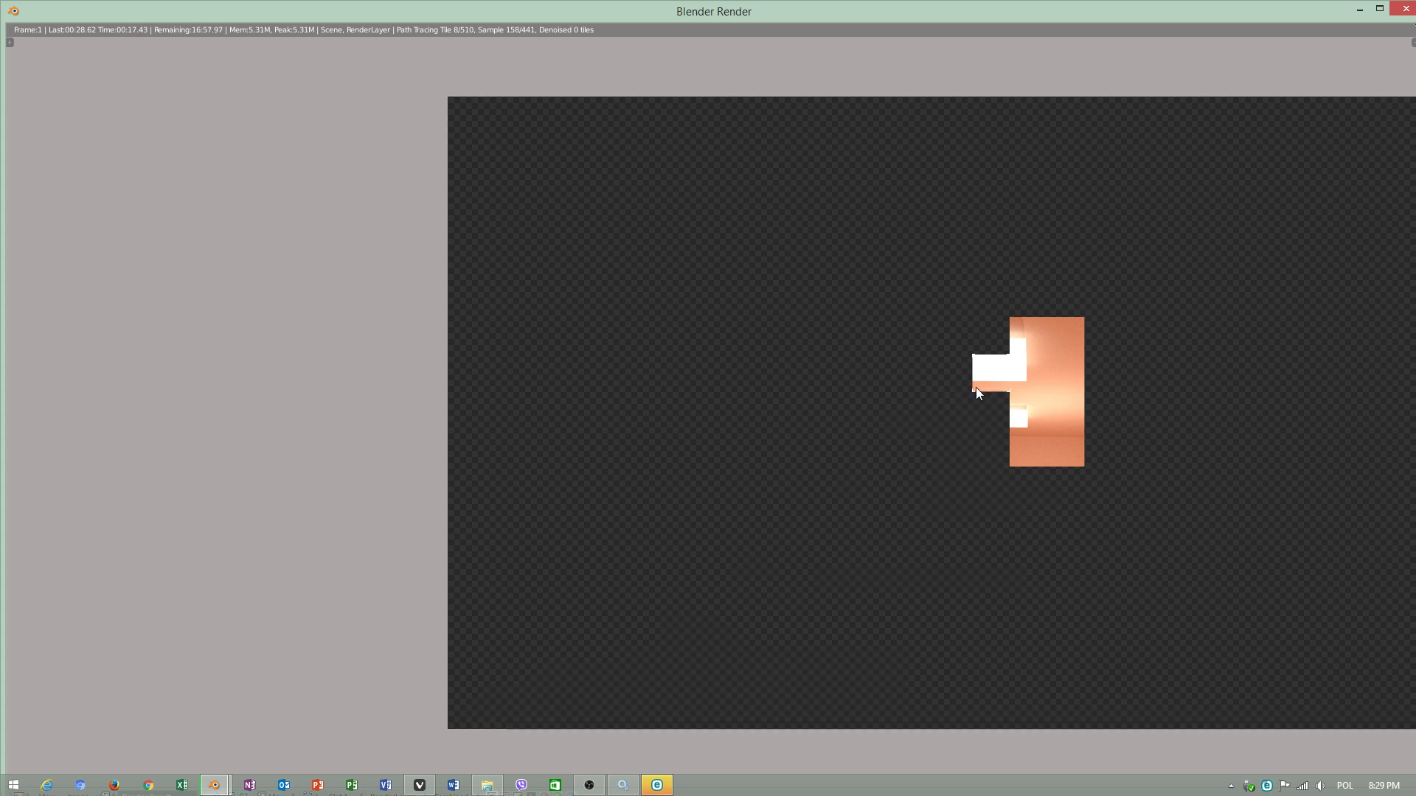
scroll(1081, 339, up, 3)
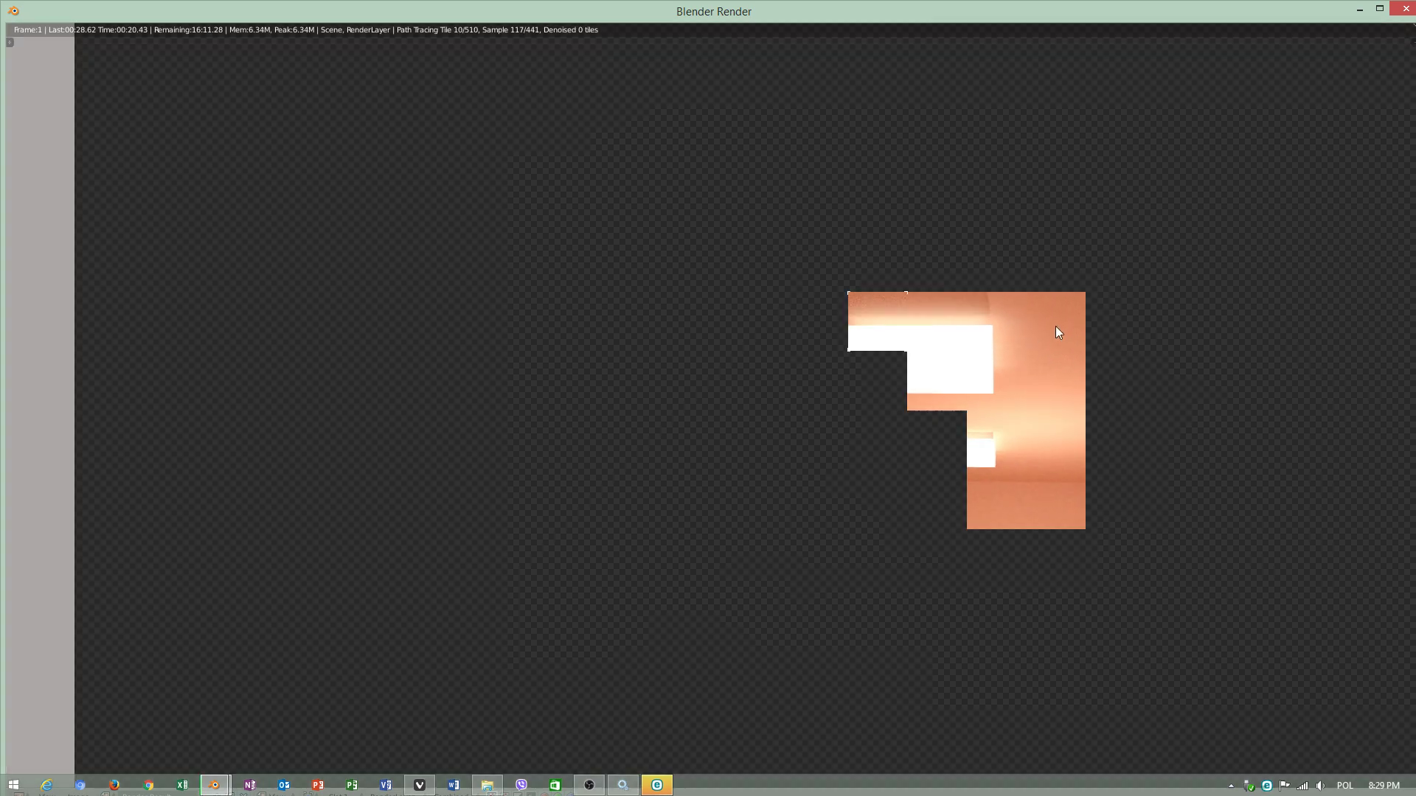
key(Escape)
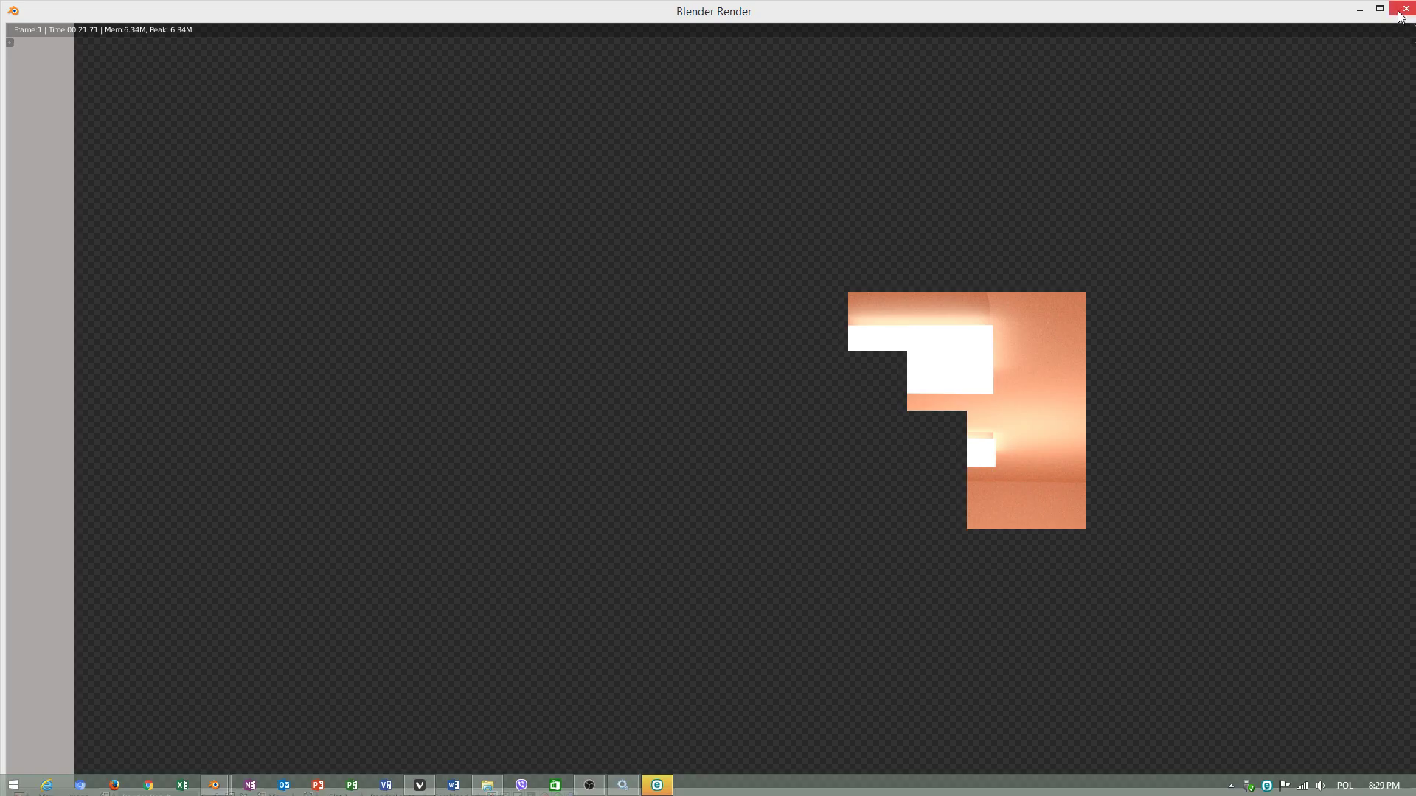
click(1404, 9)
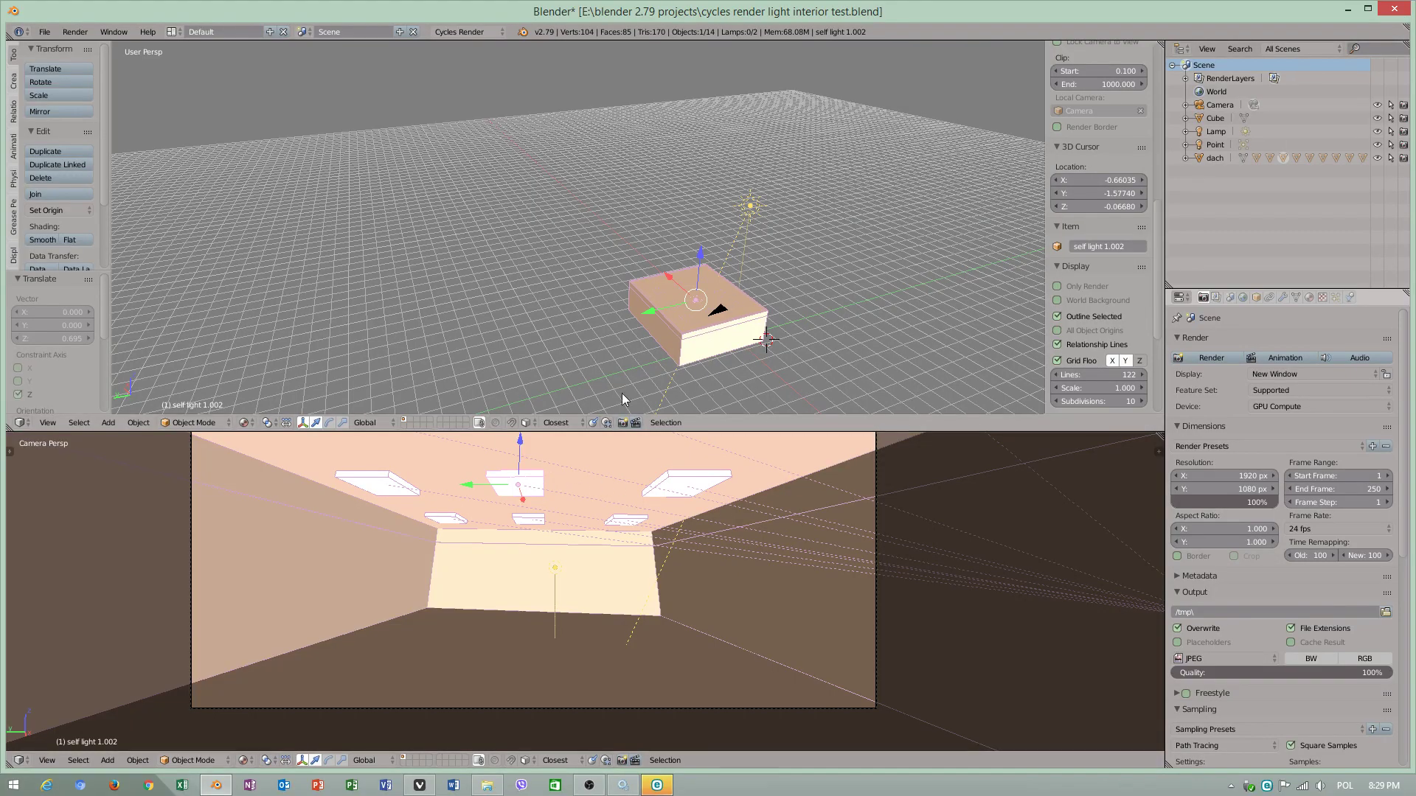
Set the ceiling light panel material's emission strength to 2.800, viewport hardness to 13 and pass index to 1.
right_click(383, 485)
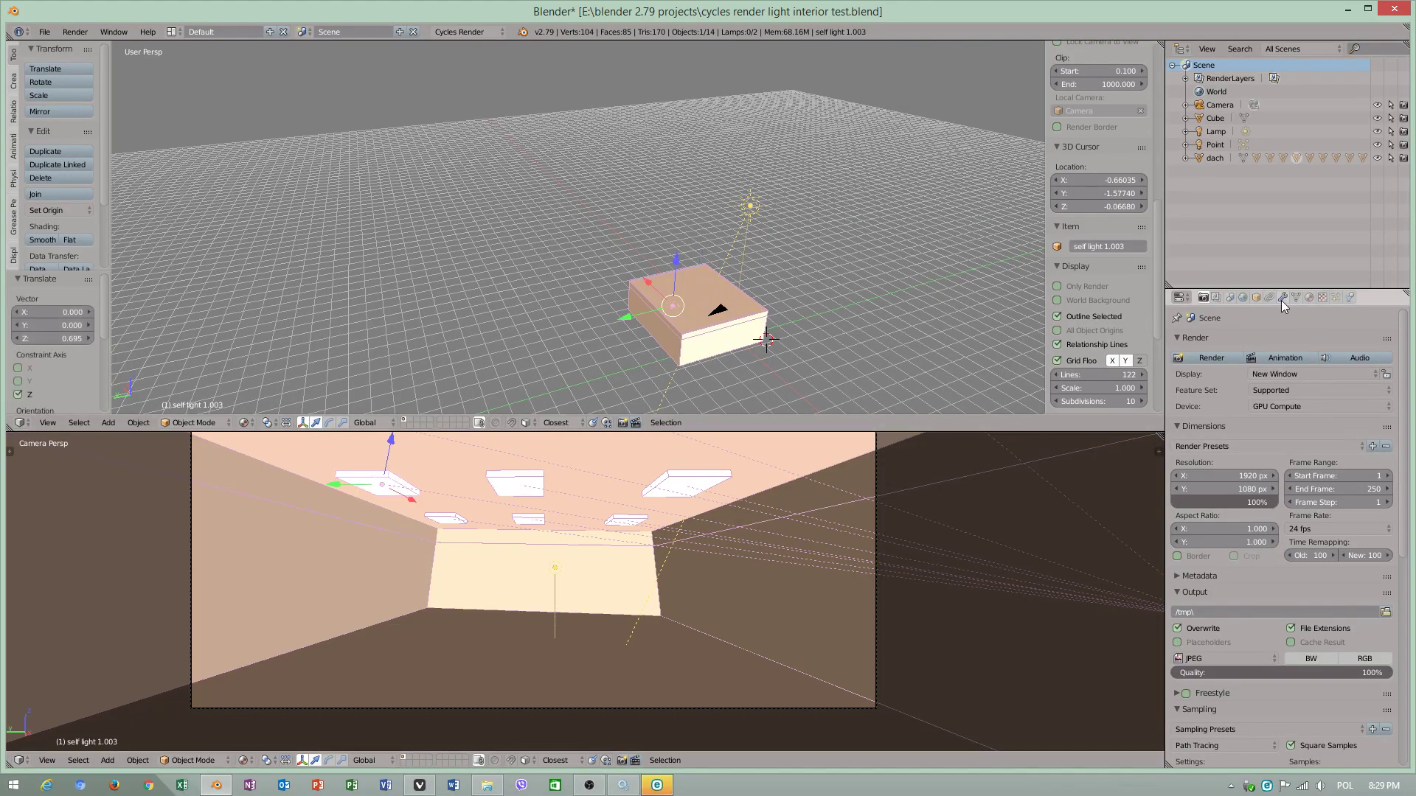
click(1242, 299)
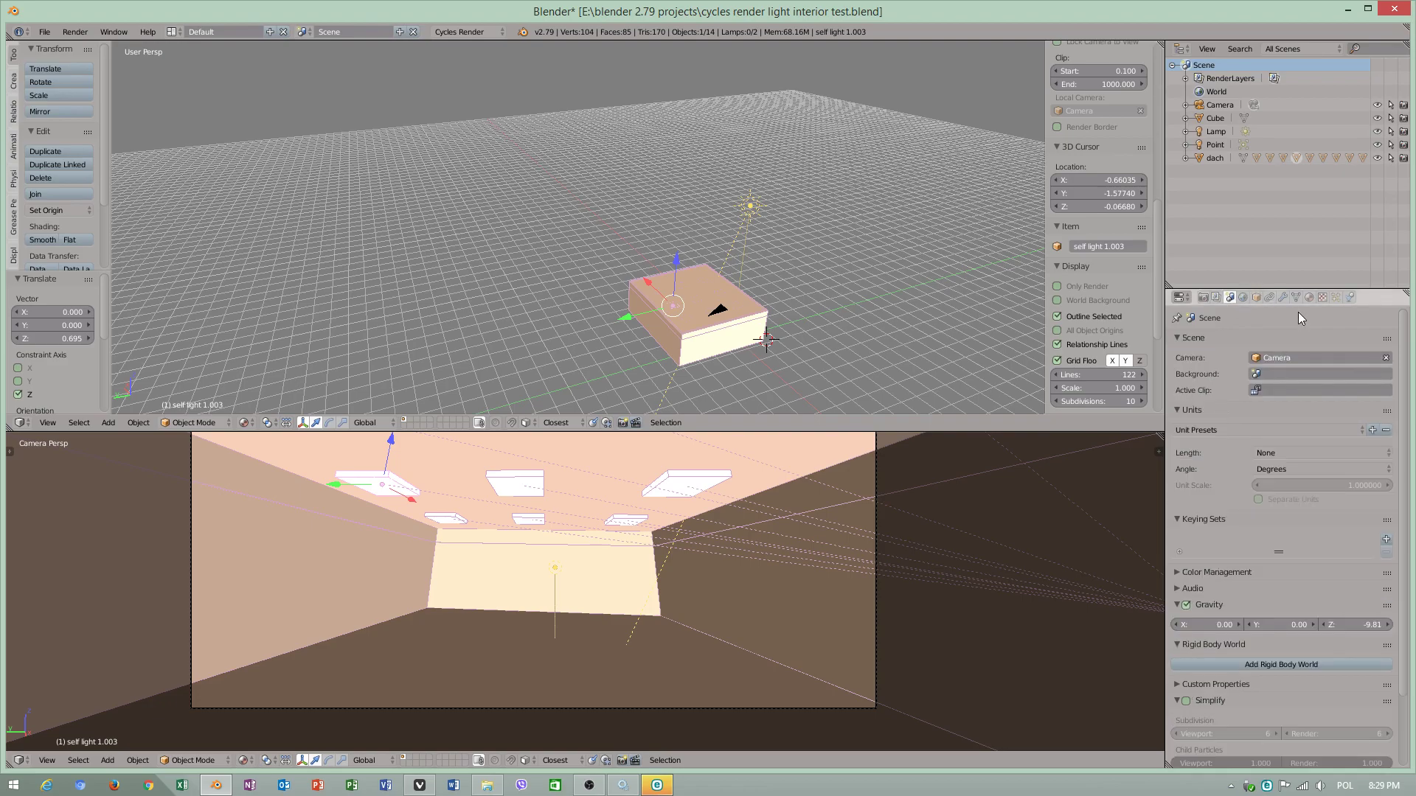
click(1311, 298)
scroll(1292, 612, down, 3)
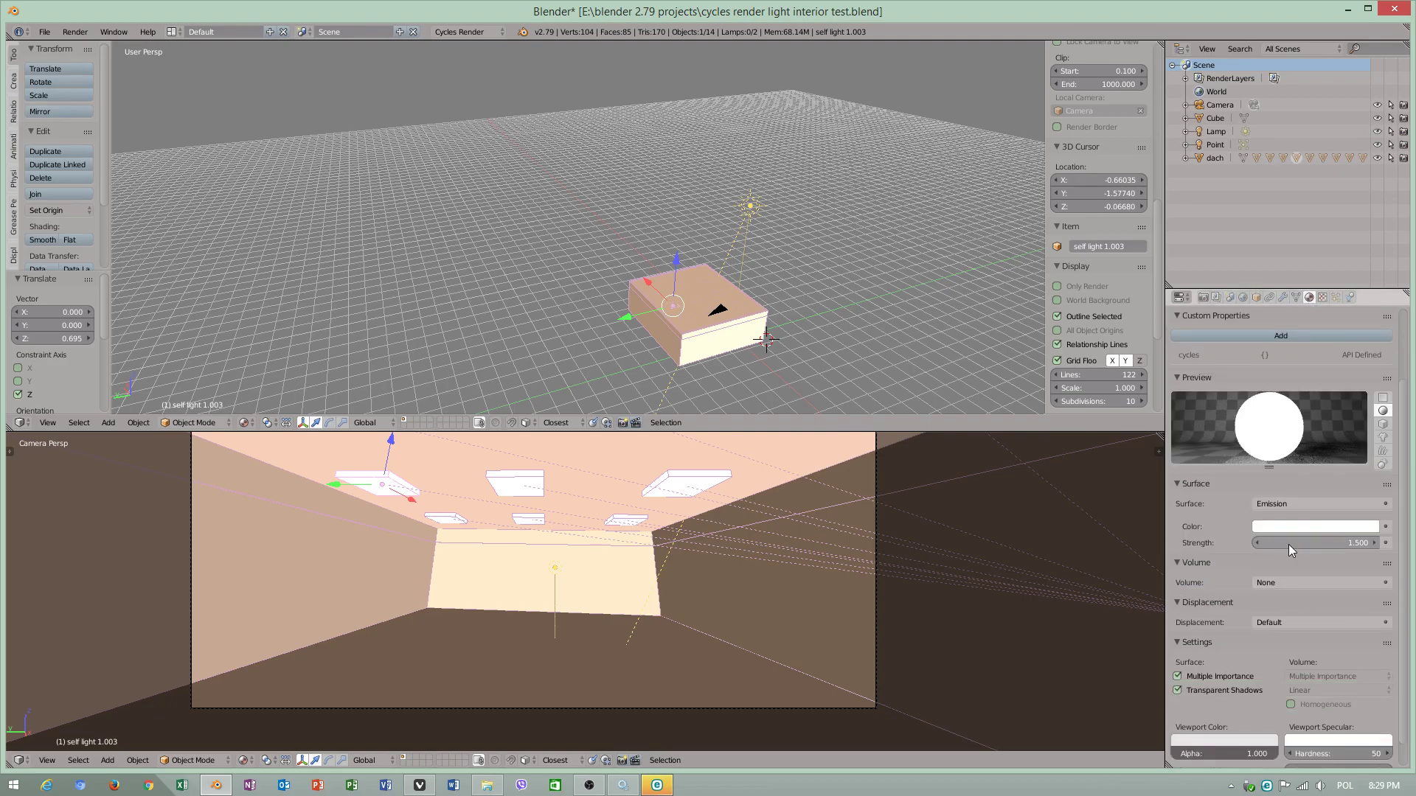
scroll(1267, 595, down, 1)
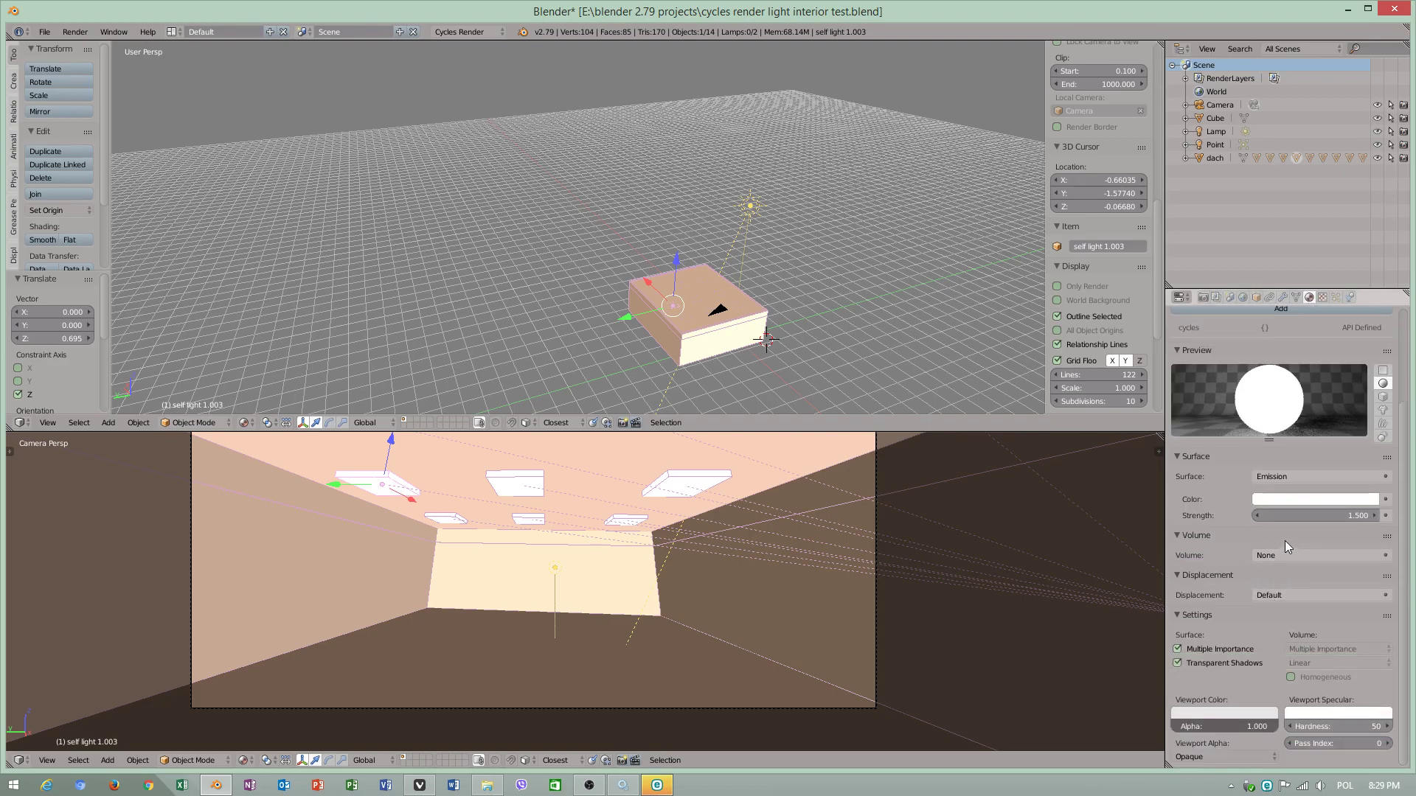
drag(1294, 516, 1349, 520)
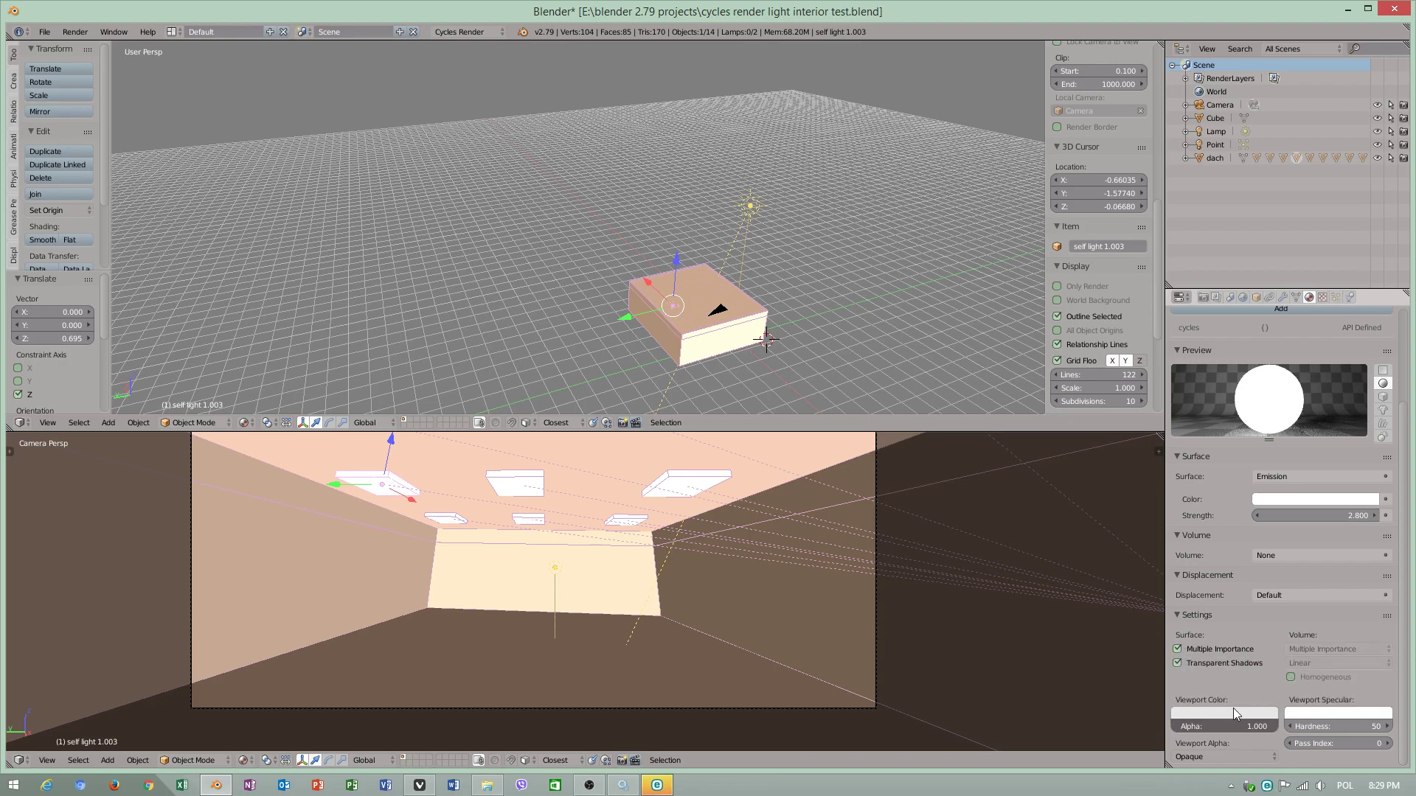
drag(1341, 726, 1298, 726)
Set the render samples to 22 and apply the Direct Light preset to the light paths.
click(1204, 298)
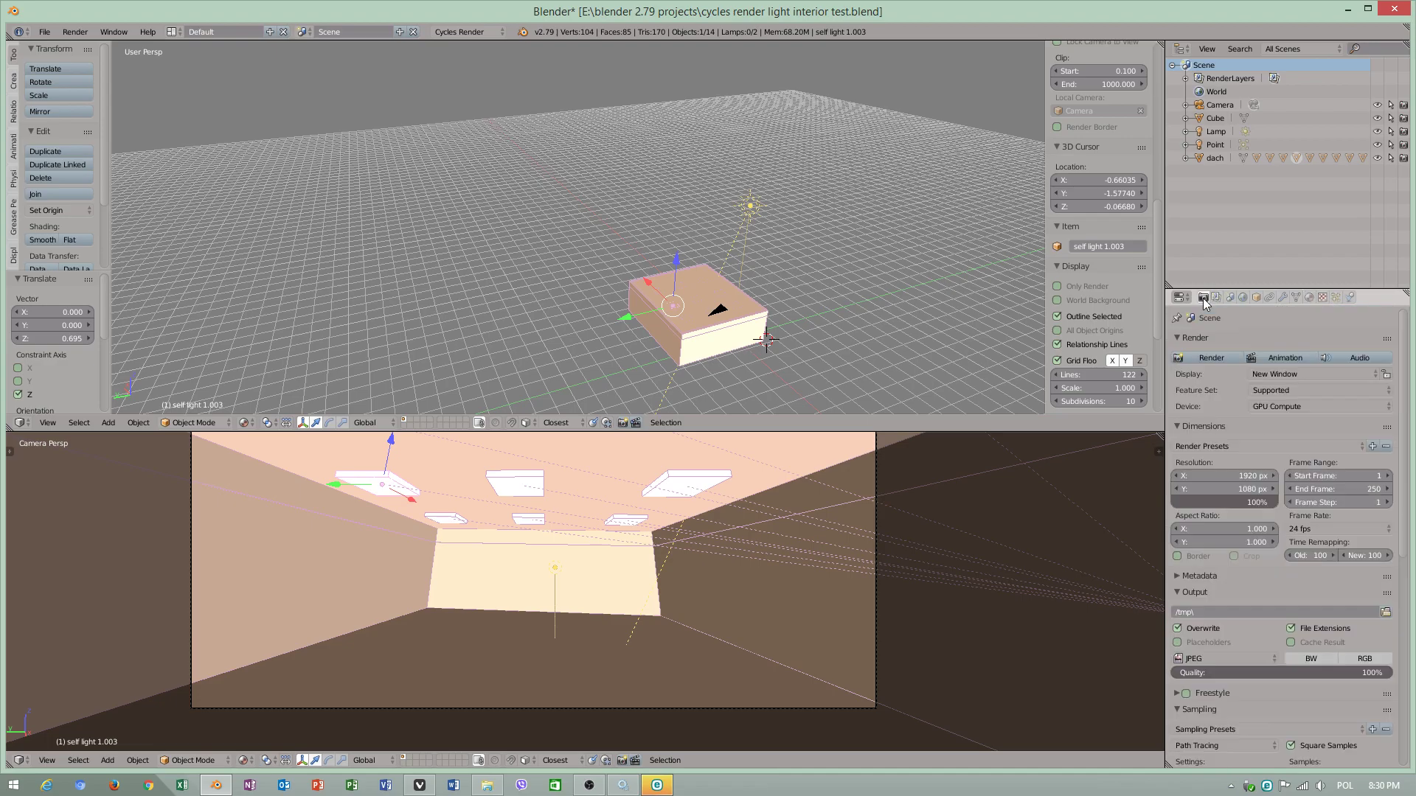
scroll(1288, 635, down, 5)
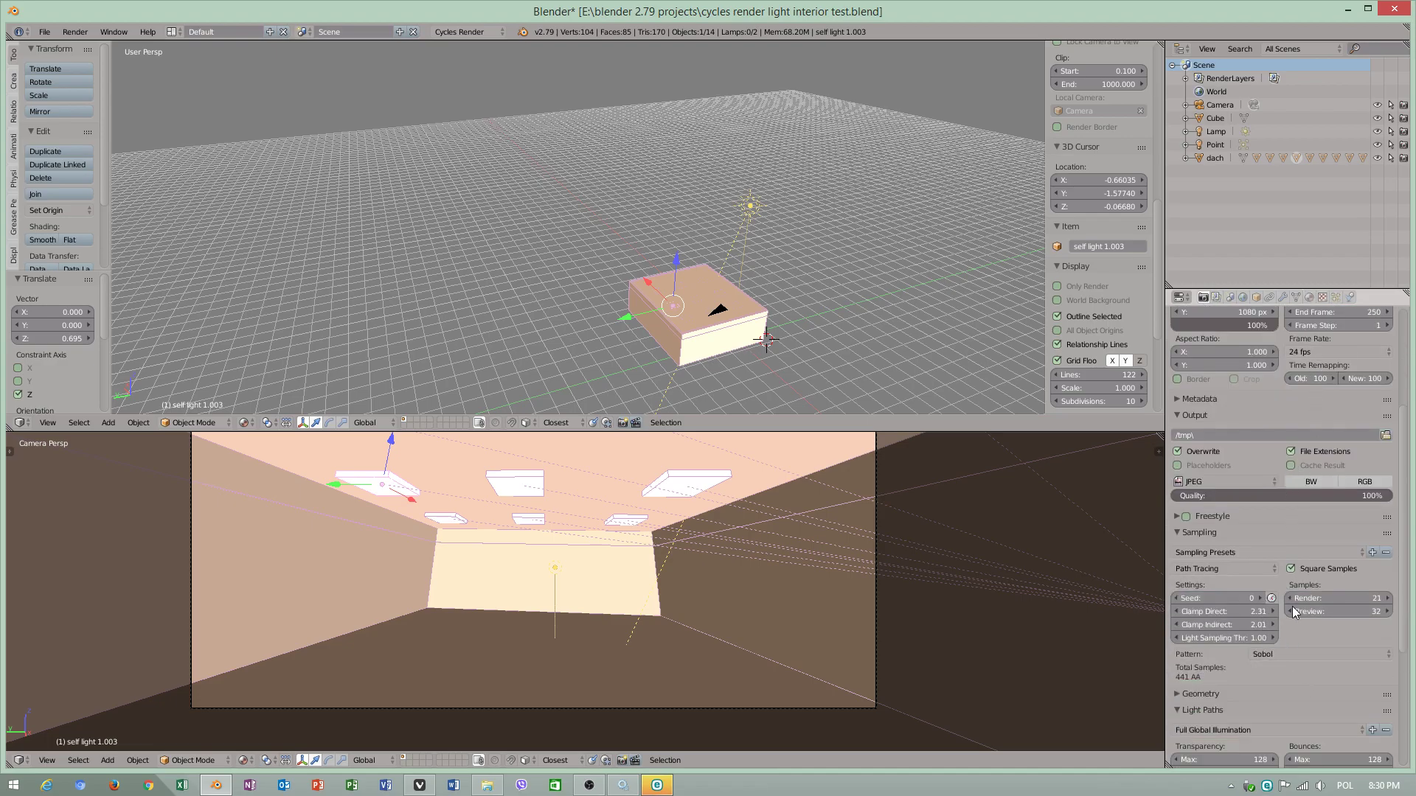
click(1387, 598)
click(1208, 699)
scroll(1217, 703, down, 2)
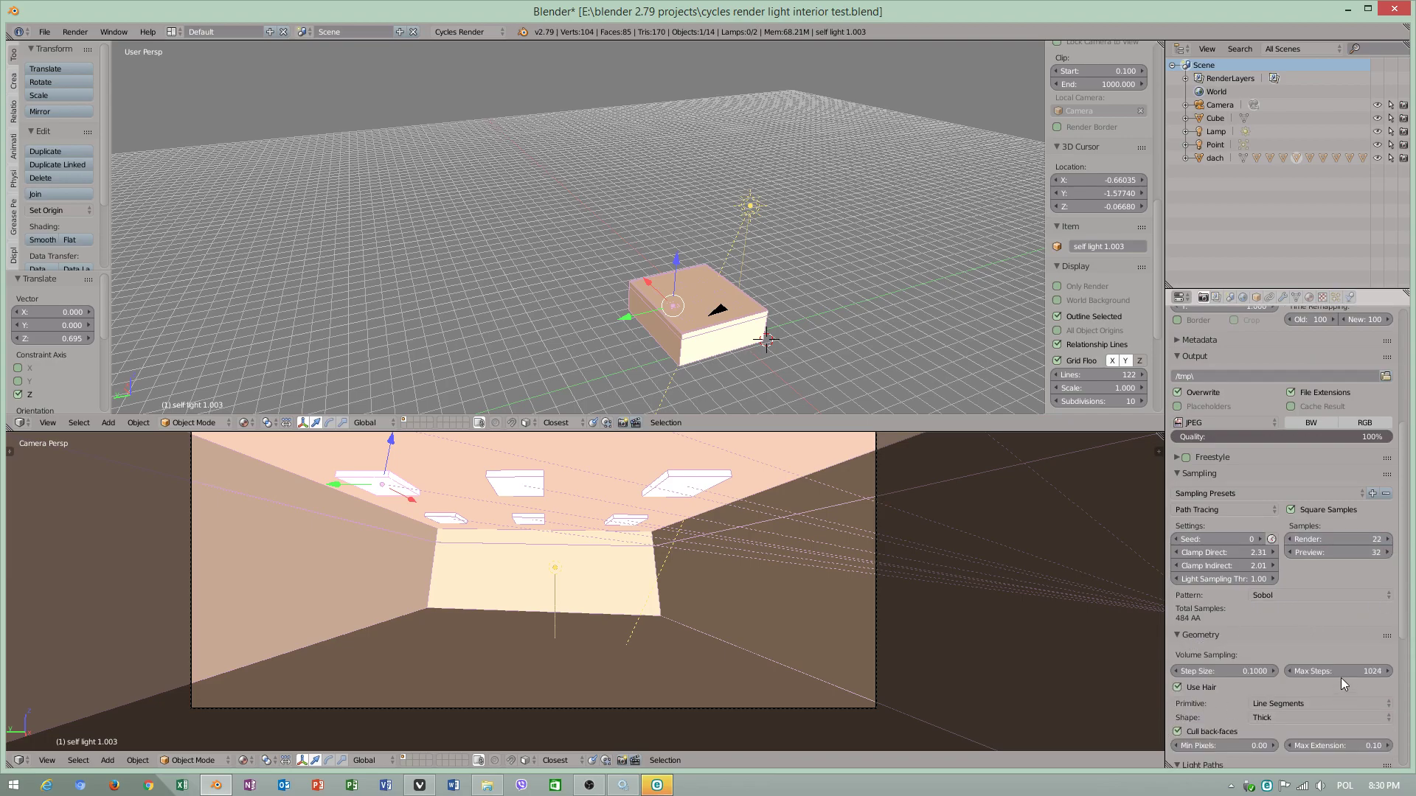
scroll(1202, 750, down, 2)
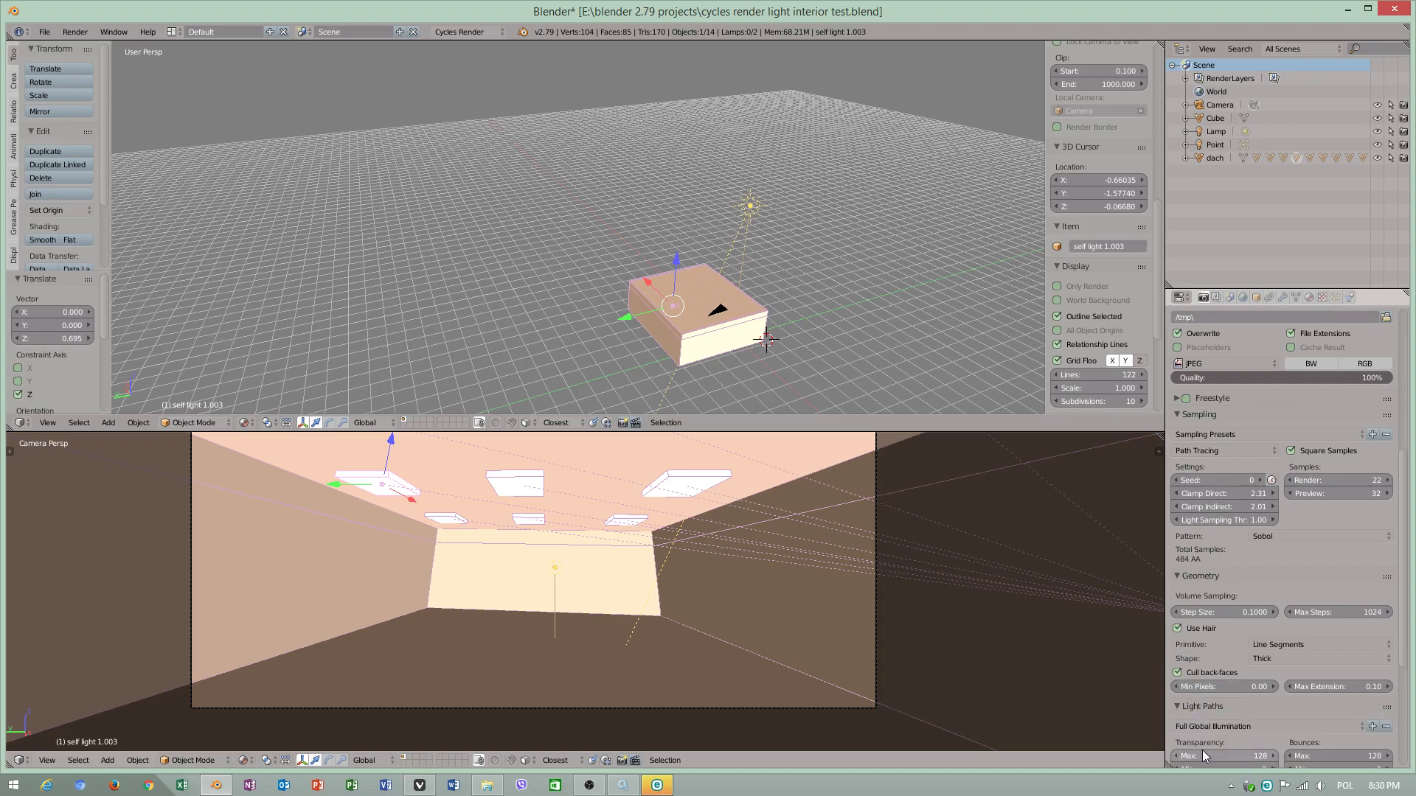
scroll(1217, 693, down, 5)
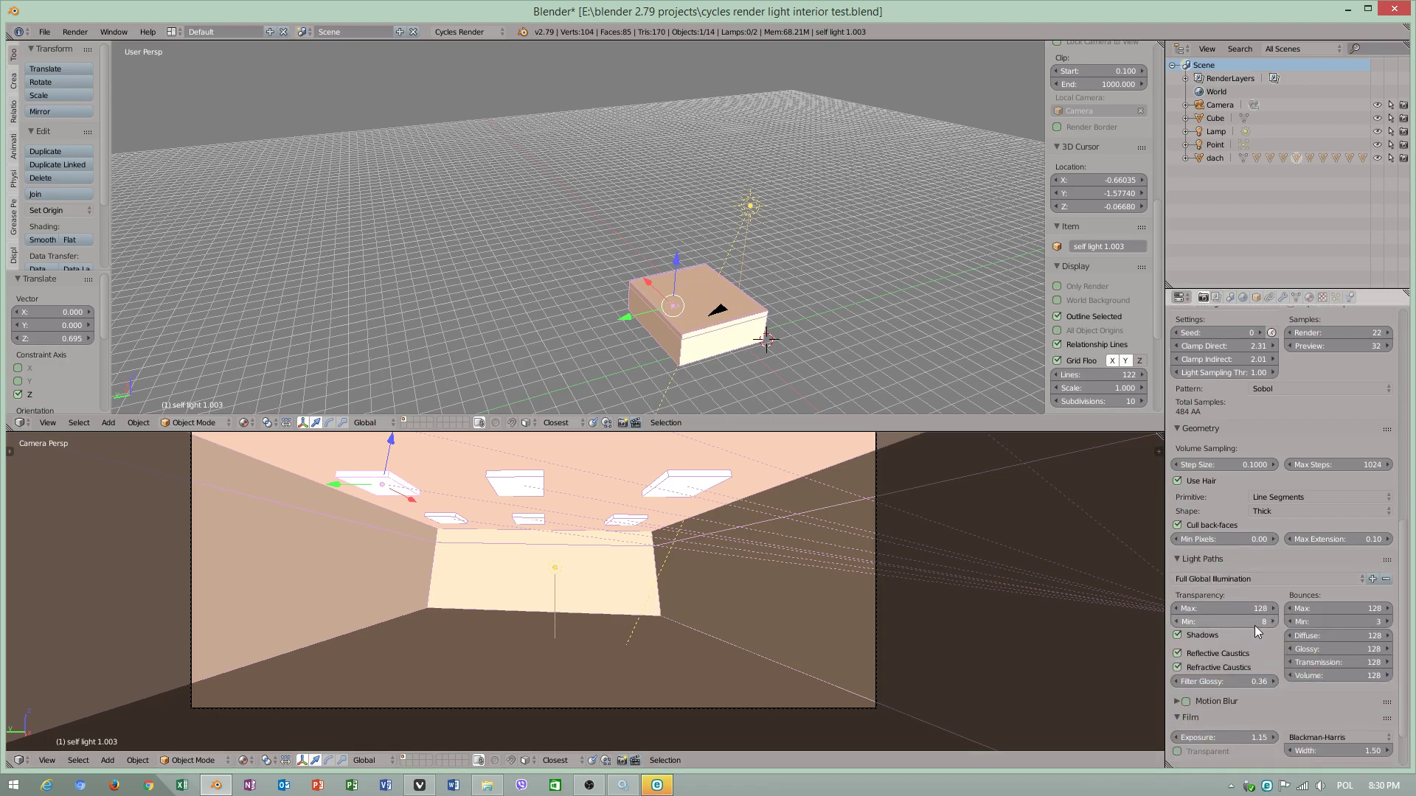
click(1240, 579)
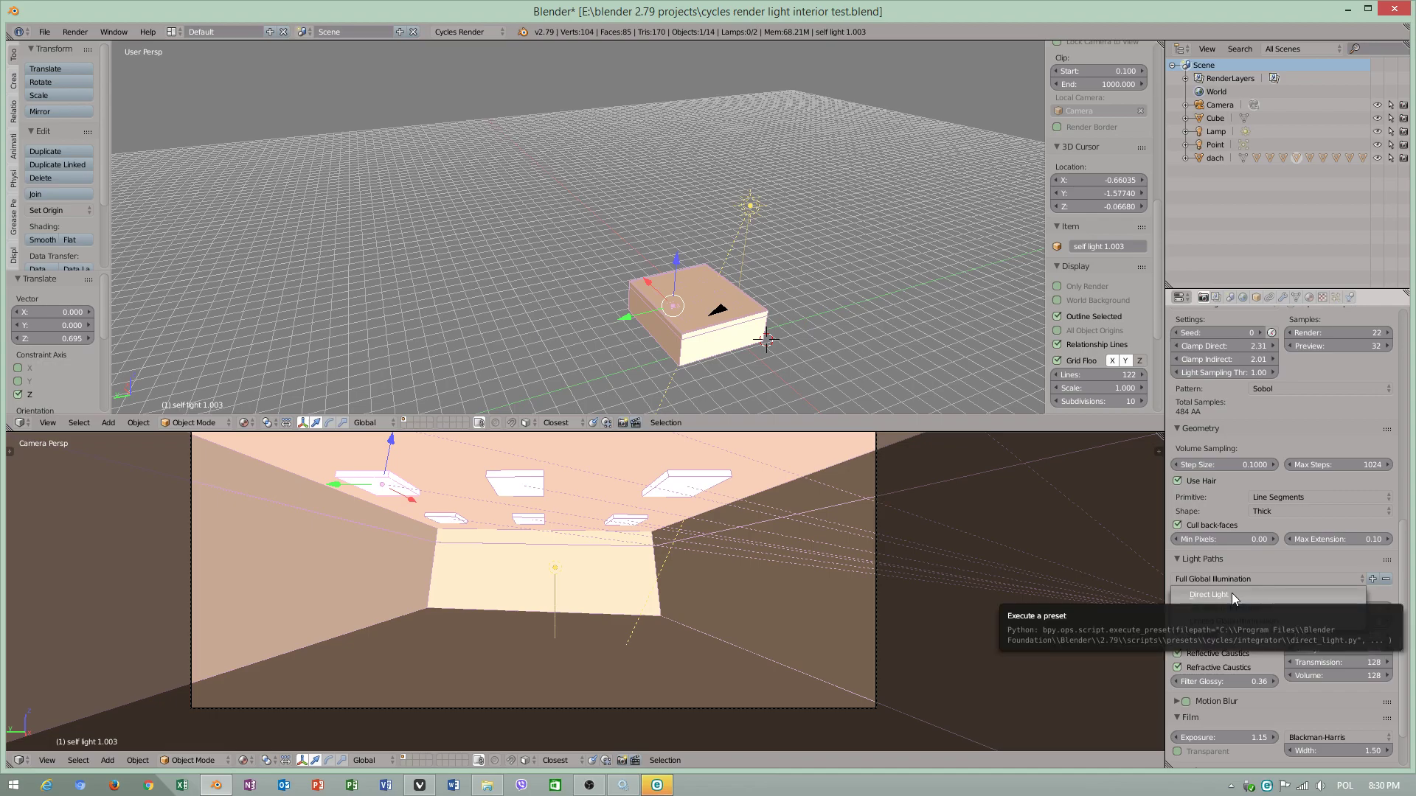
click(1231, 594)
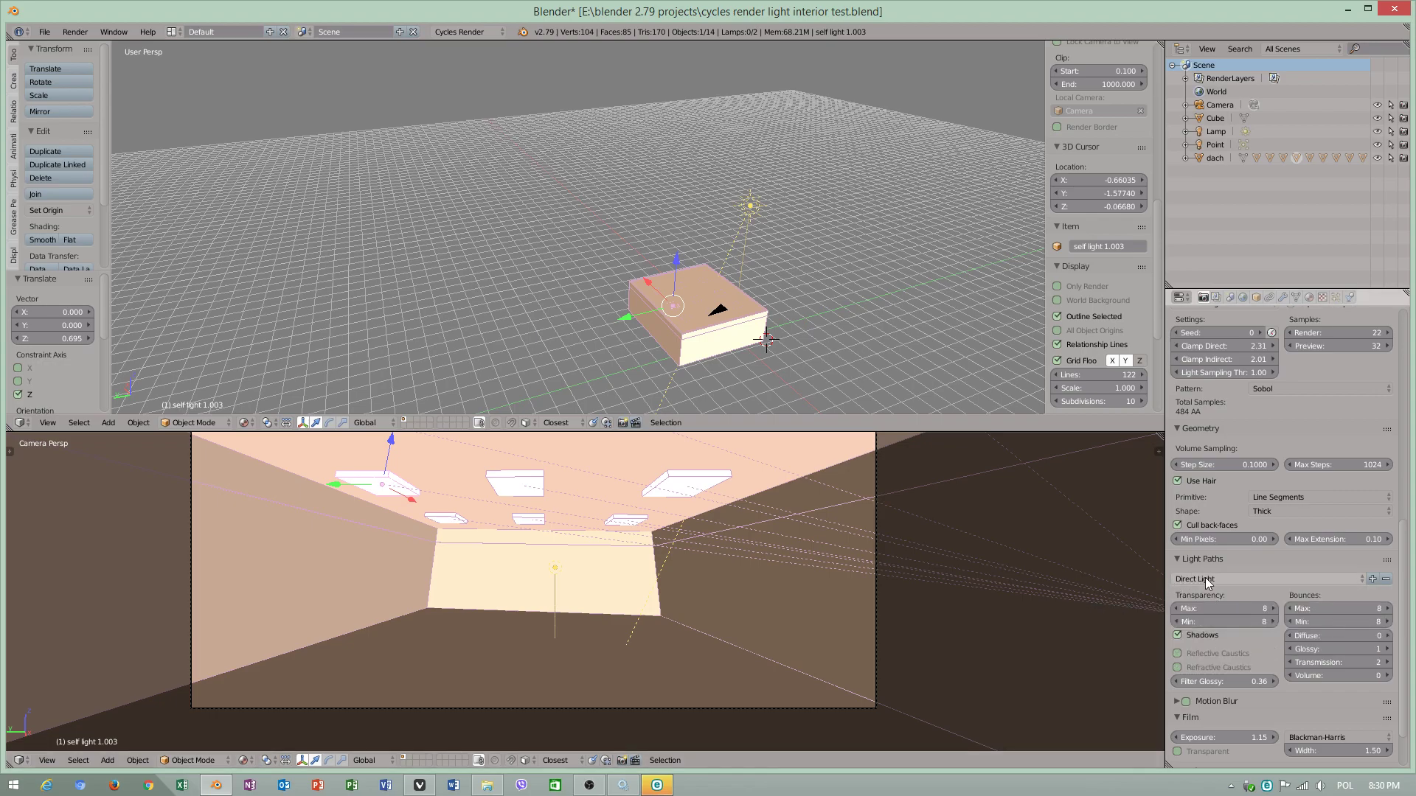
Run a test render with the Direct Light preset, inspect the panels and back wall, and stop it.
scroll(1221, 414, up, 15)
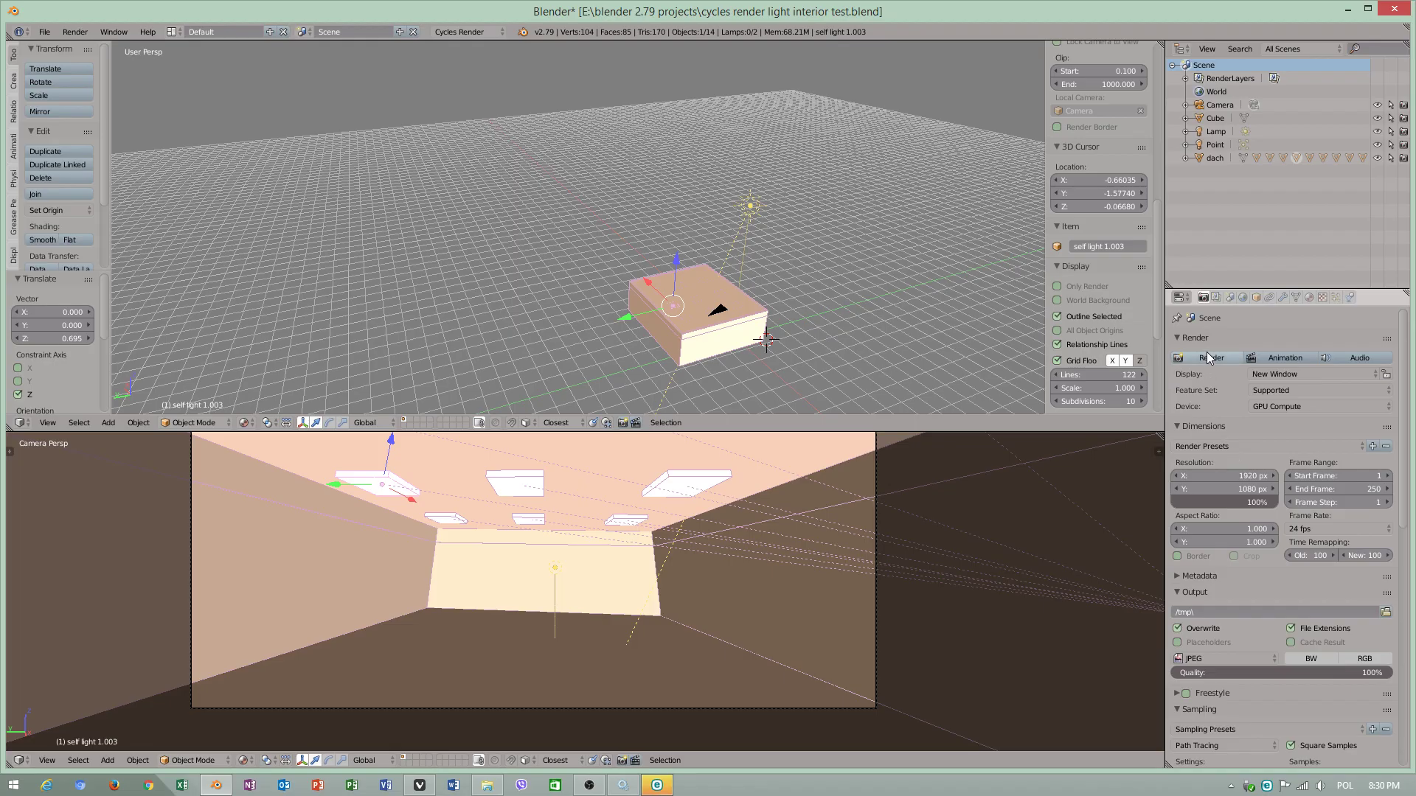
click(1209, 358)
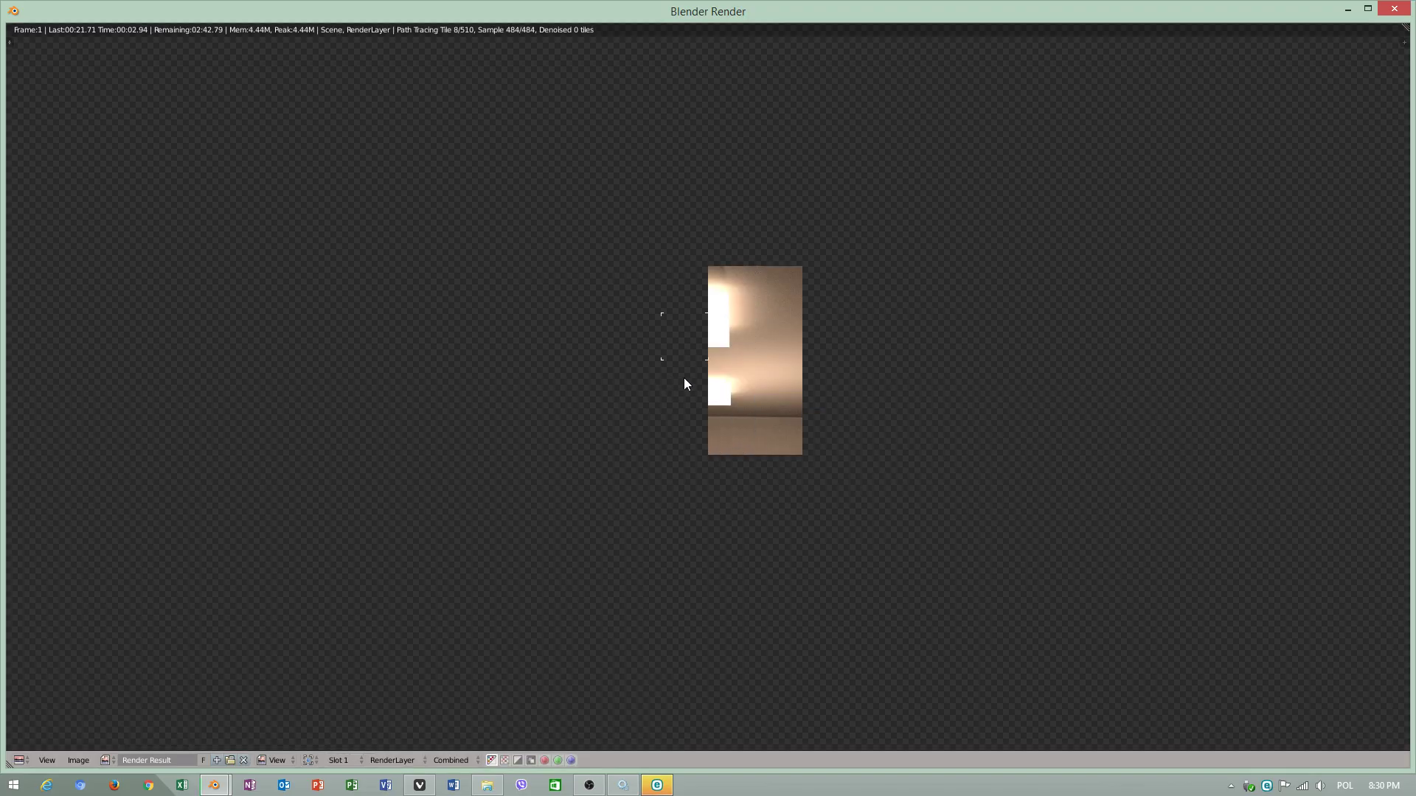
scroll(768, 354, up, 2)
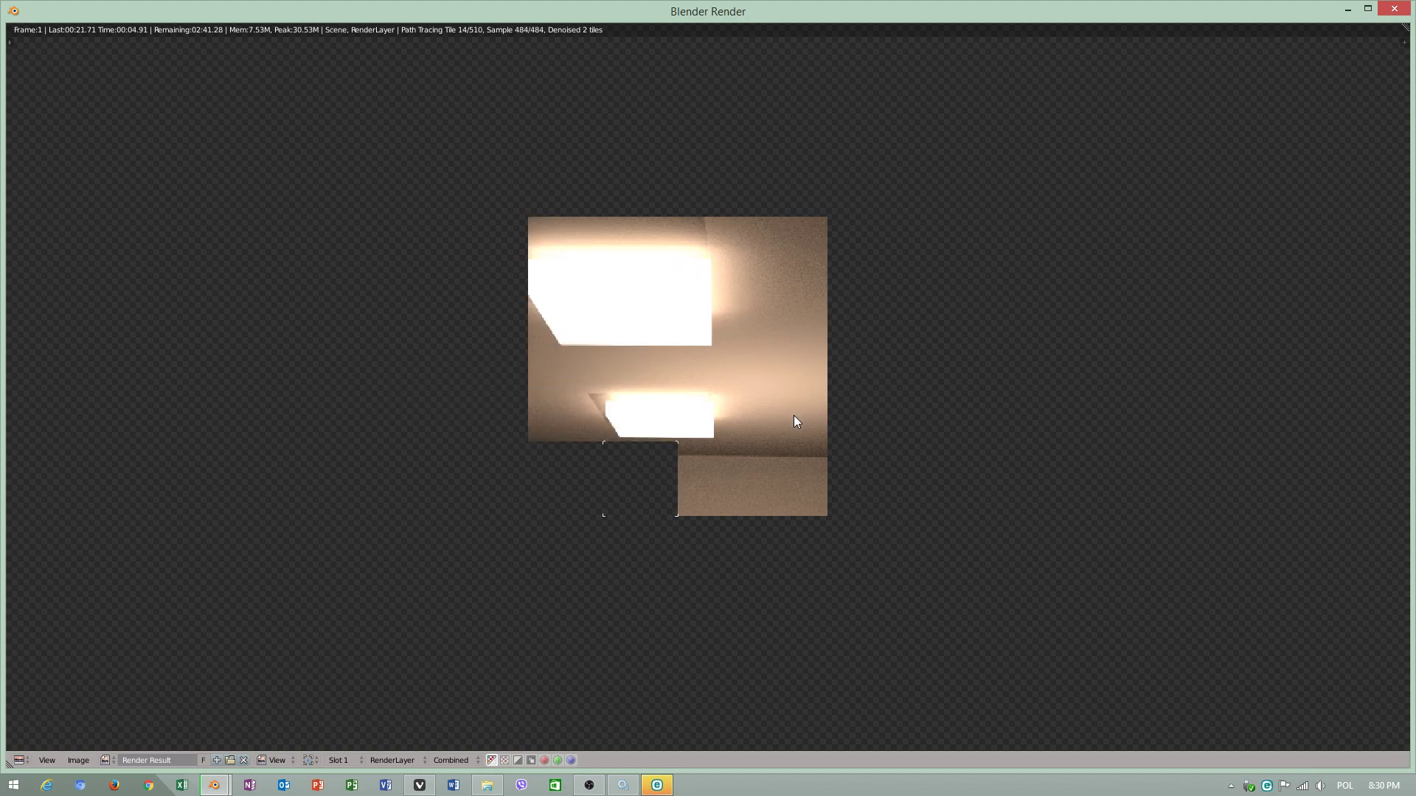
scroll(793, 420, down, 2)
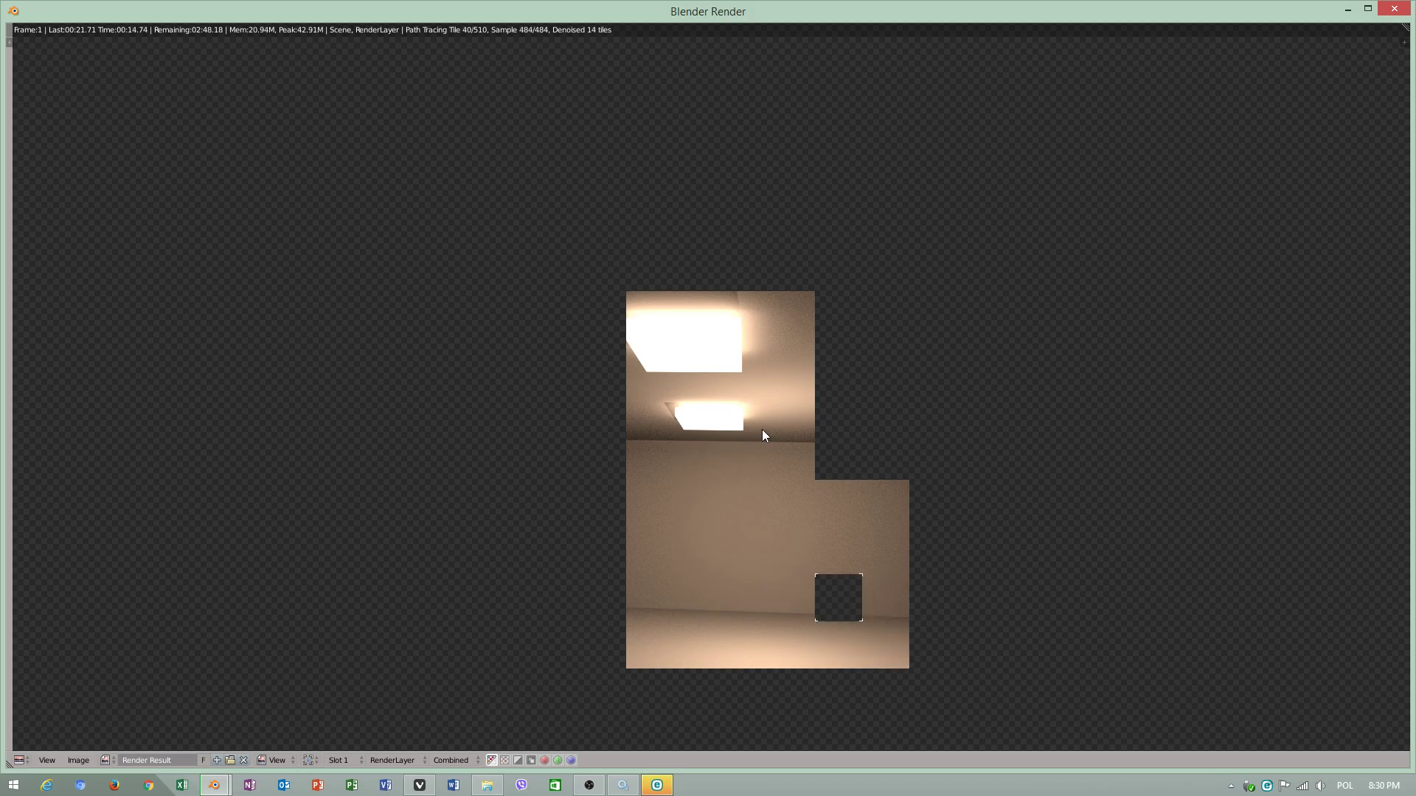
key(Escape)
Raise the emission strength of the ceiling light panels' material to 12.700.
right_click(690, 483)
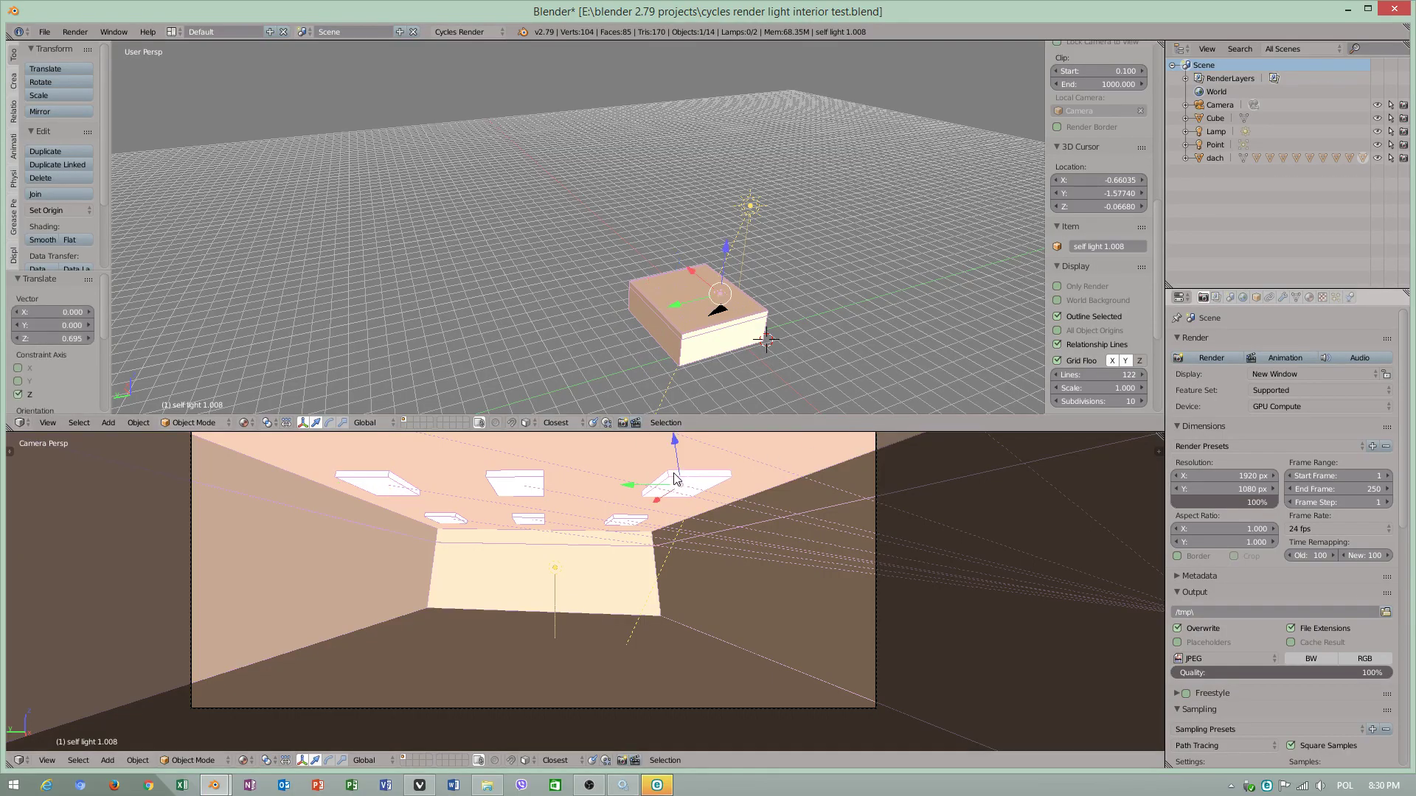
click(1309, 298)
drag(1312, 515, 1349, 515)
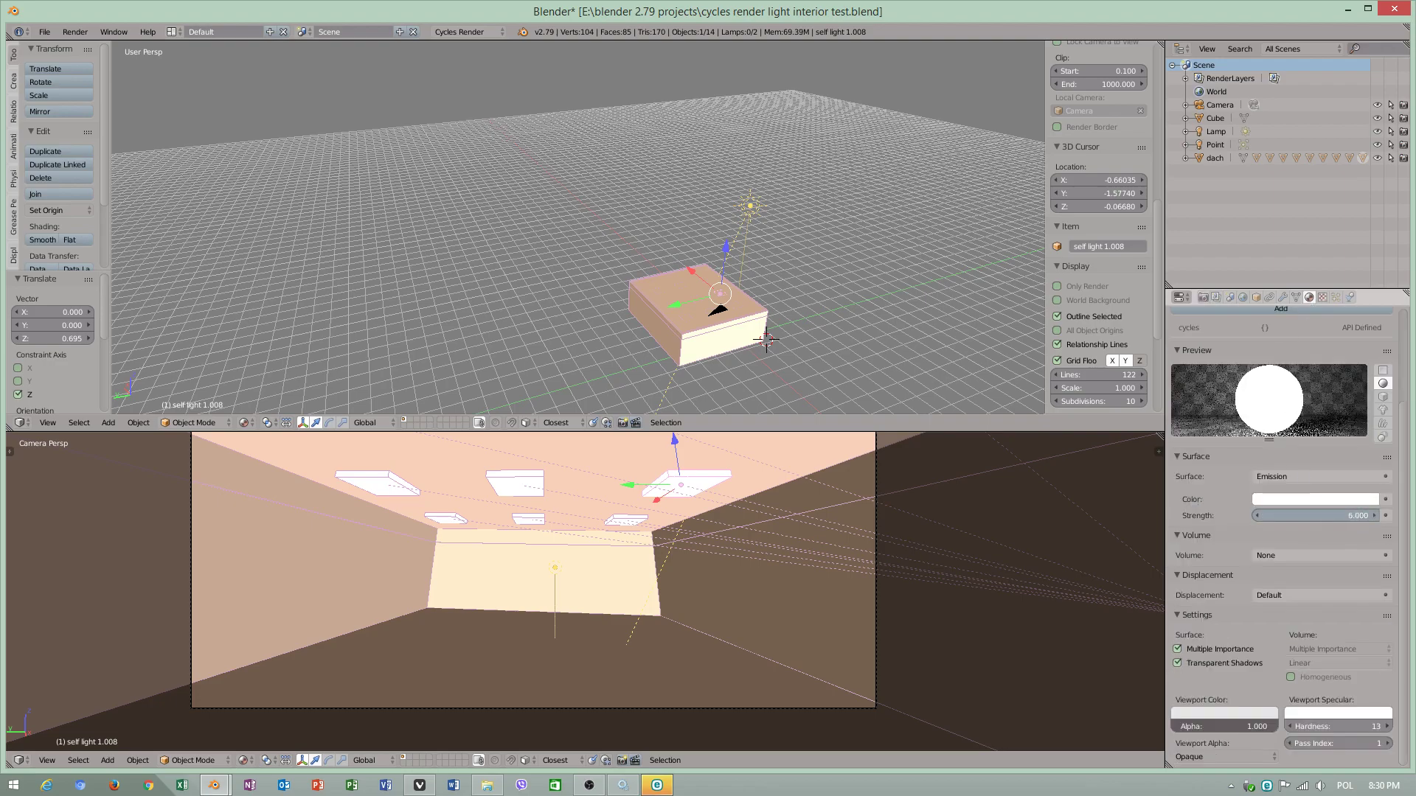
drag(1316, 515, 807, 494)
right_click(394, 485)
drag(1277, 515, 1342, 515)
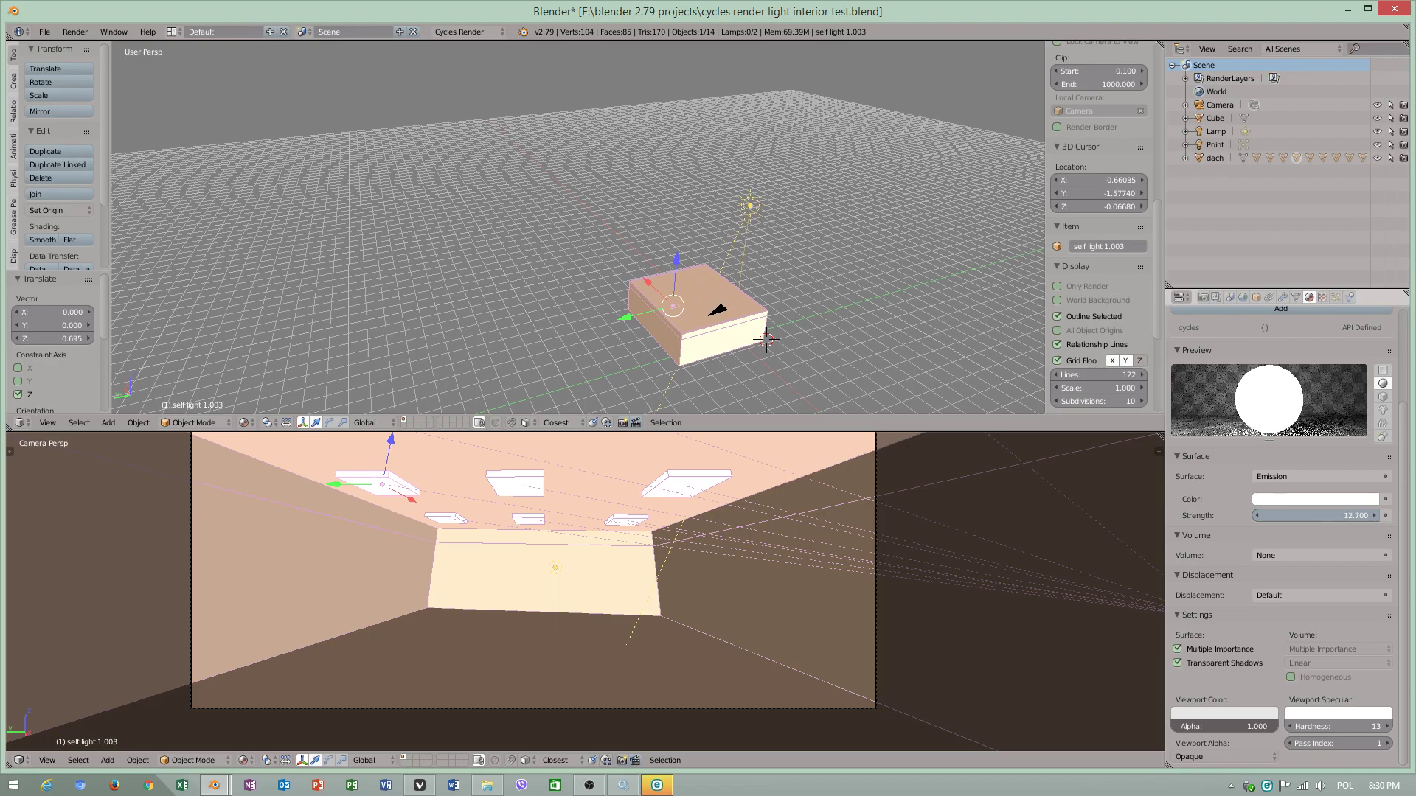
Move the point lamp 0.214 along Z, set its strength to 54.200, and collapse its node settings.
right_click(554, 570)
drag(554, 552, 557, 525)
drag(1312, 522, 1342, 522)
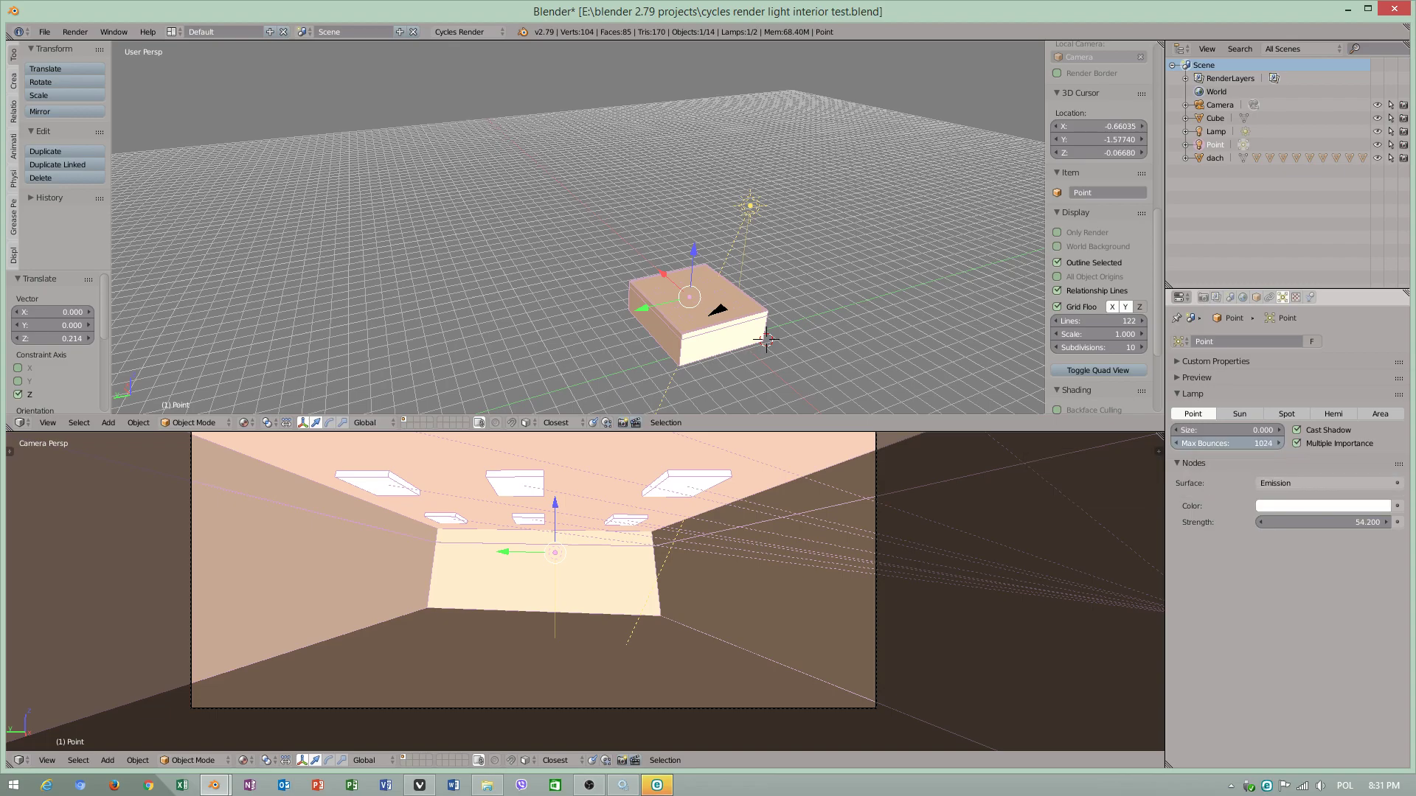
click(1188, 463)
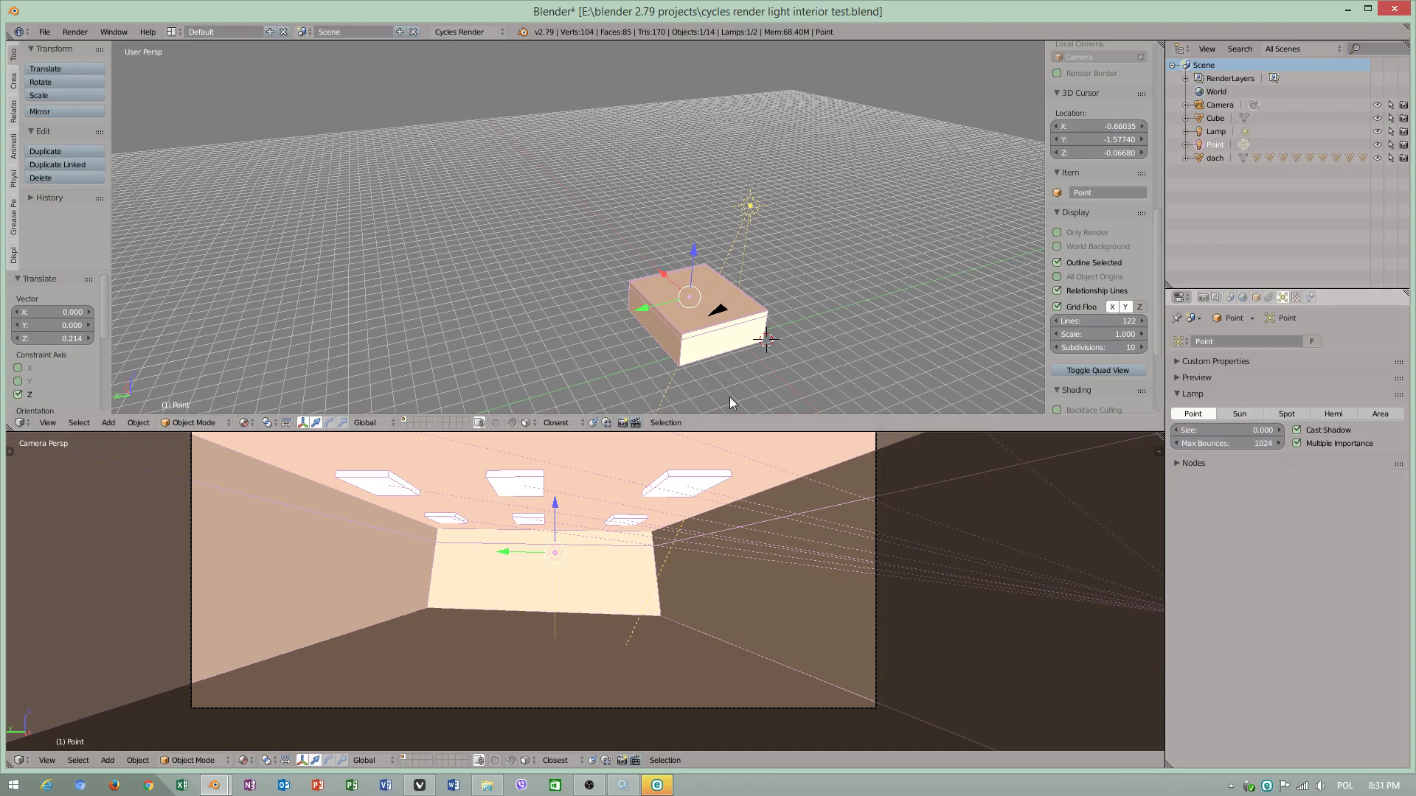
Switch the camera view to rendered shading and move the point lamp along Y by 1.253 and by -3.634.
click(243, 760)
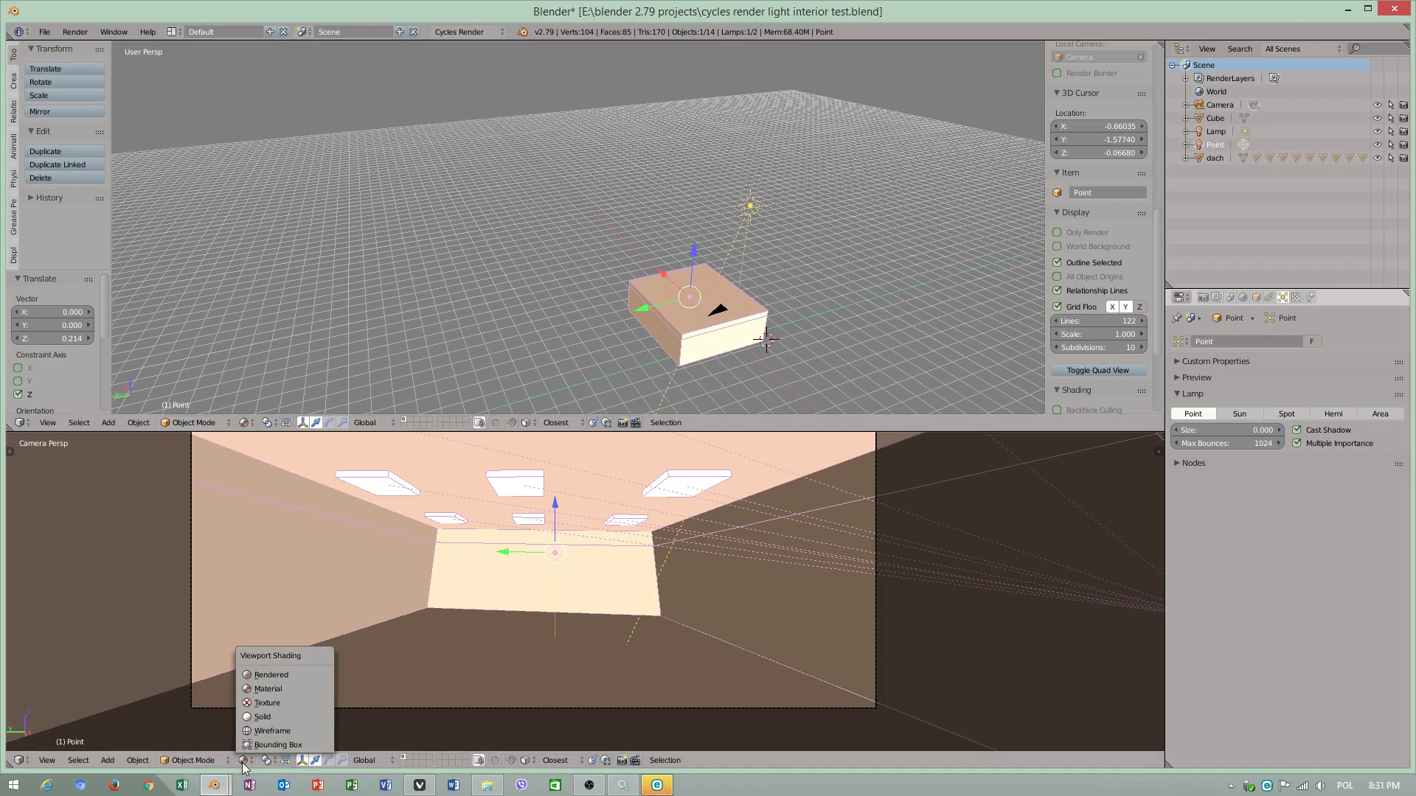
click(273, 674)
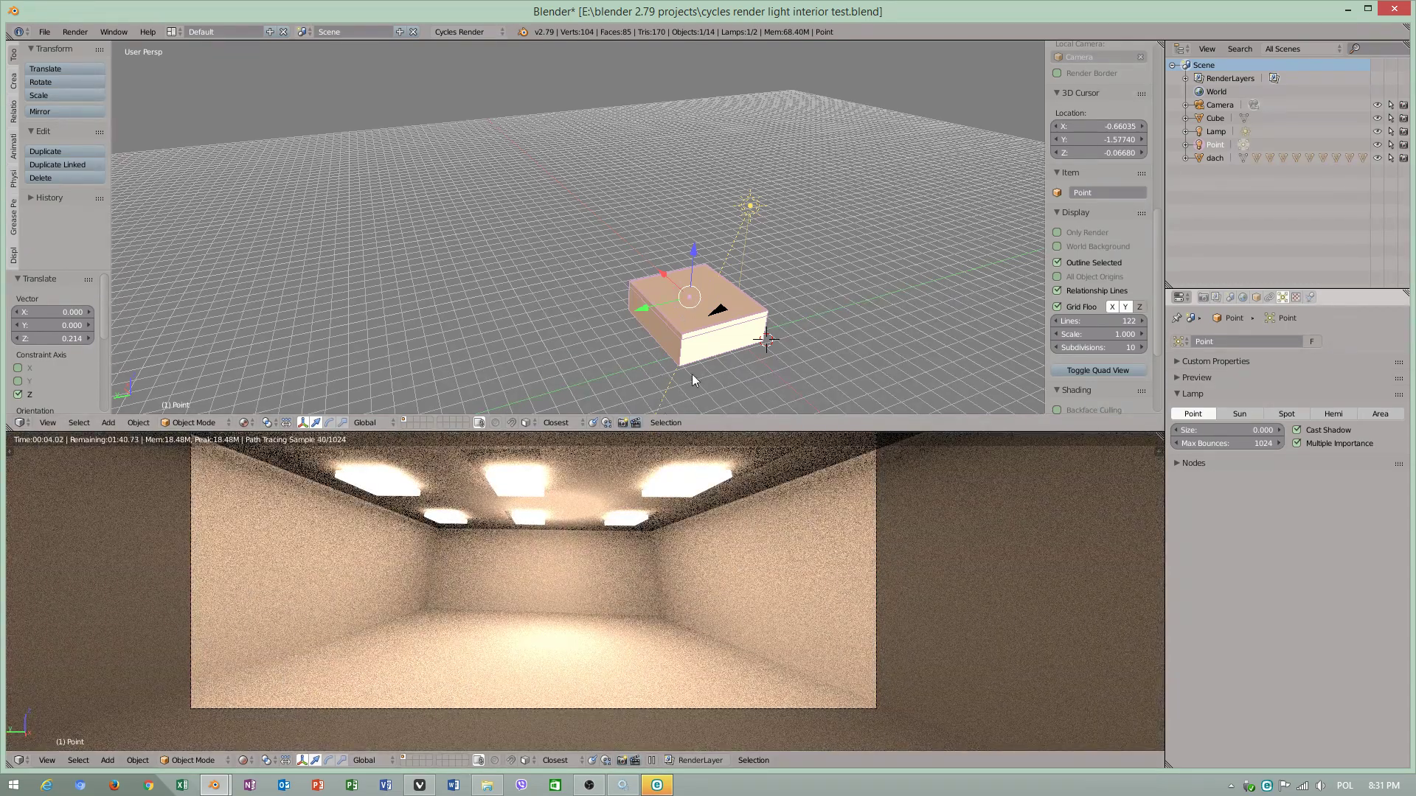
drag(652, 305, 635, 308)
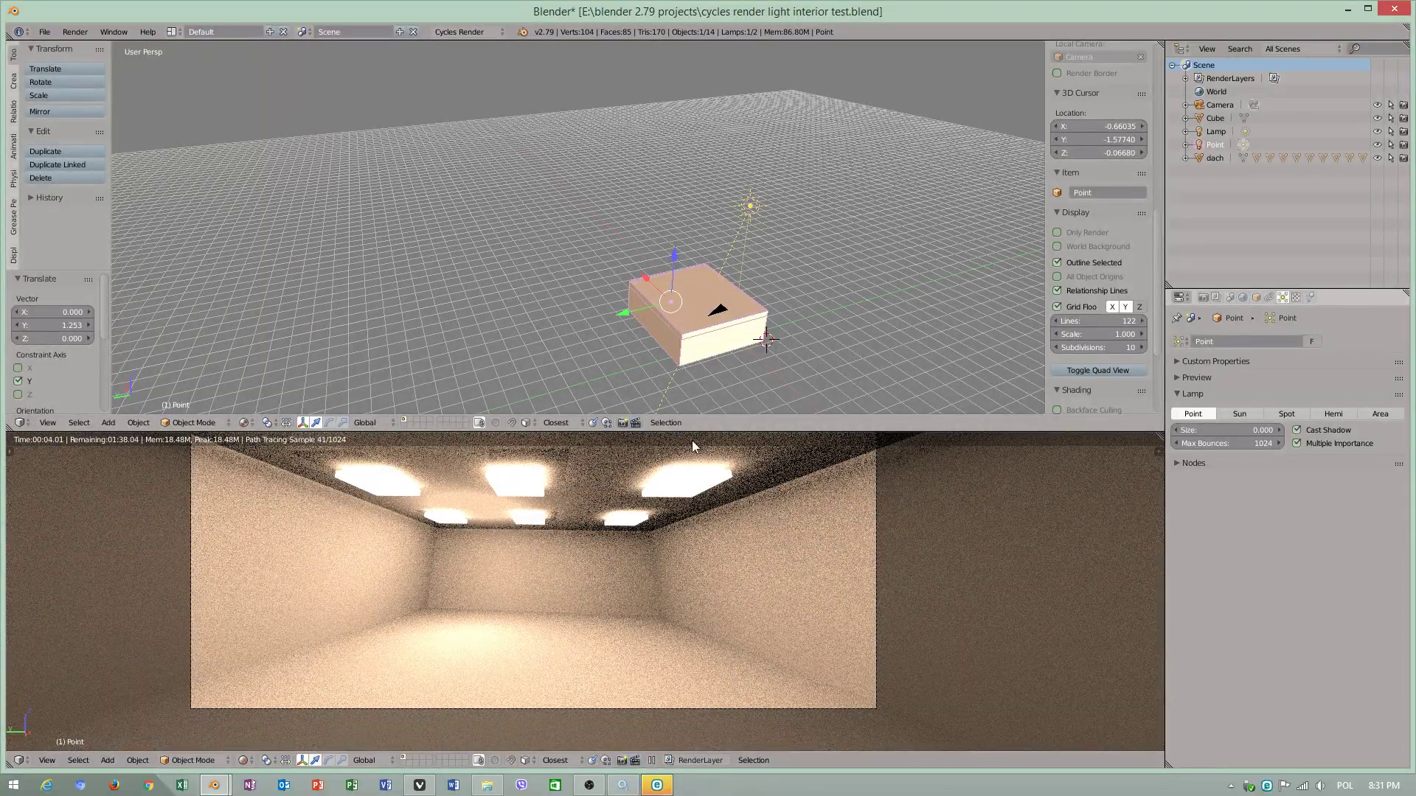
drag(652, 317, 708, 292)
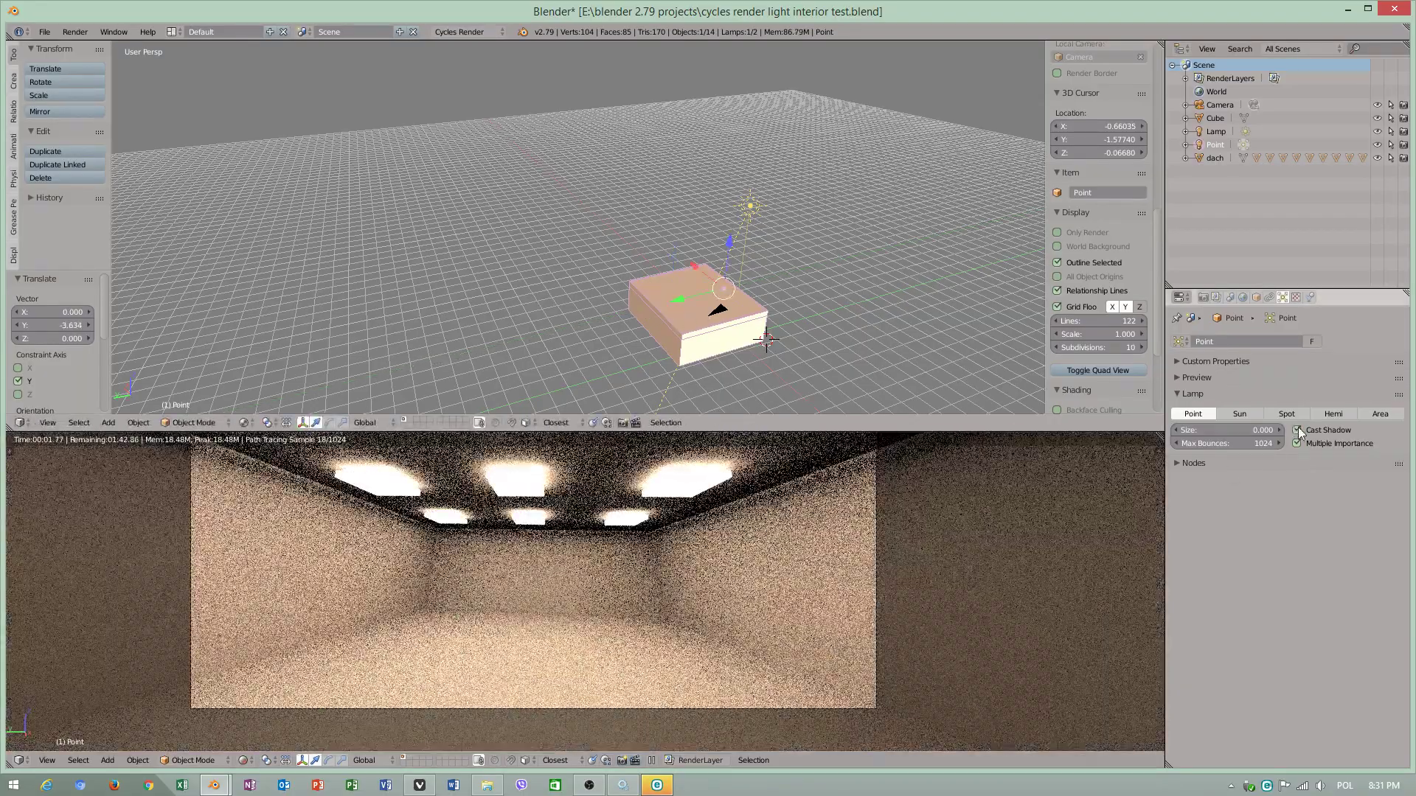
Try a size of 0.054 for the point lamp and reset it to the default.
mouse_move(1213, 430)
mouse_down()
mouse_move(1235, 429)
mouse_move(1213, 431)
mouse_up()
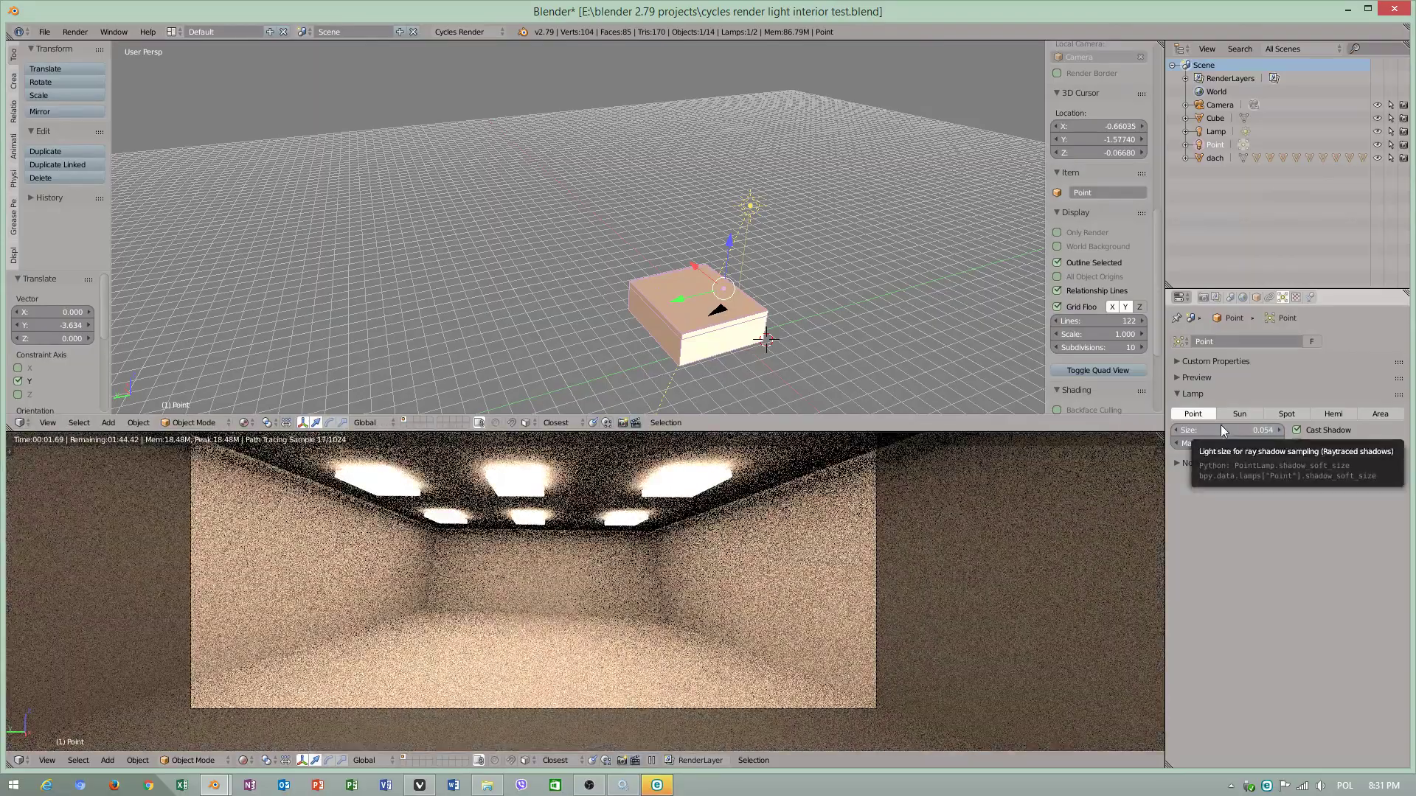
key(BackSpace)
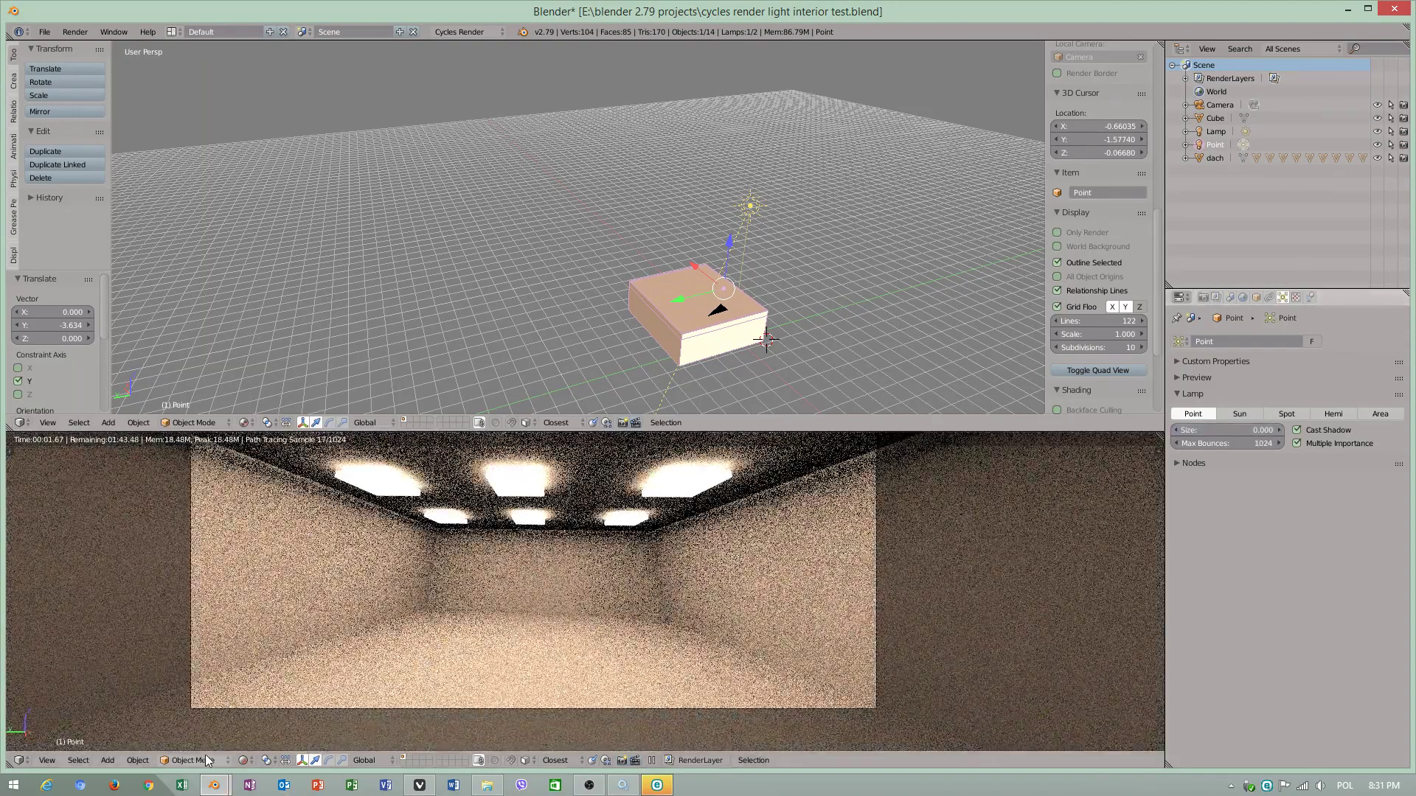
click(244, 760)
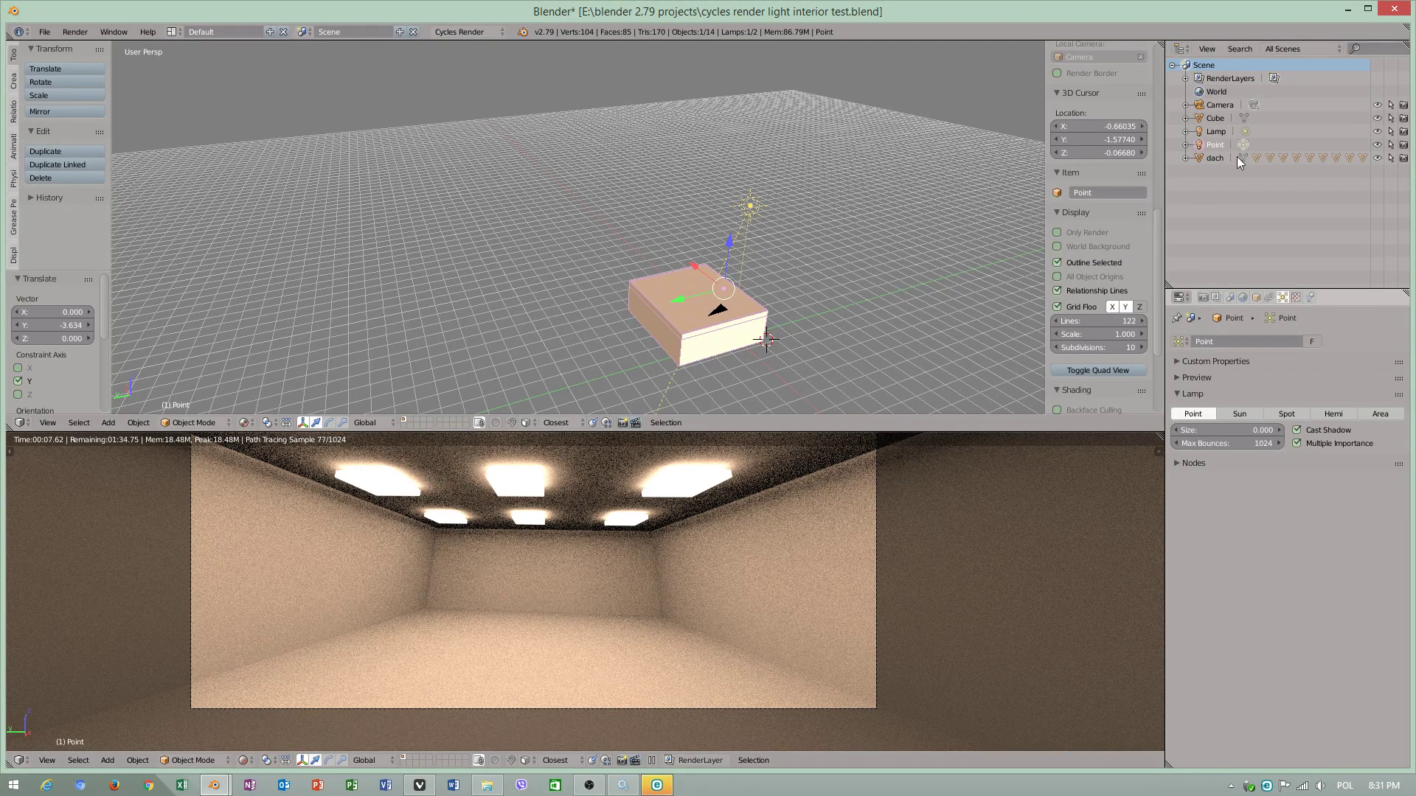
Expand the dach object in the outliner and select its self light 1 ceiling panel.
click(1184, 158)
click(1231, 183)
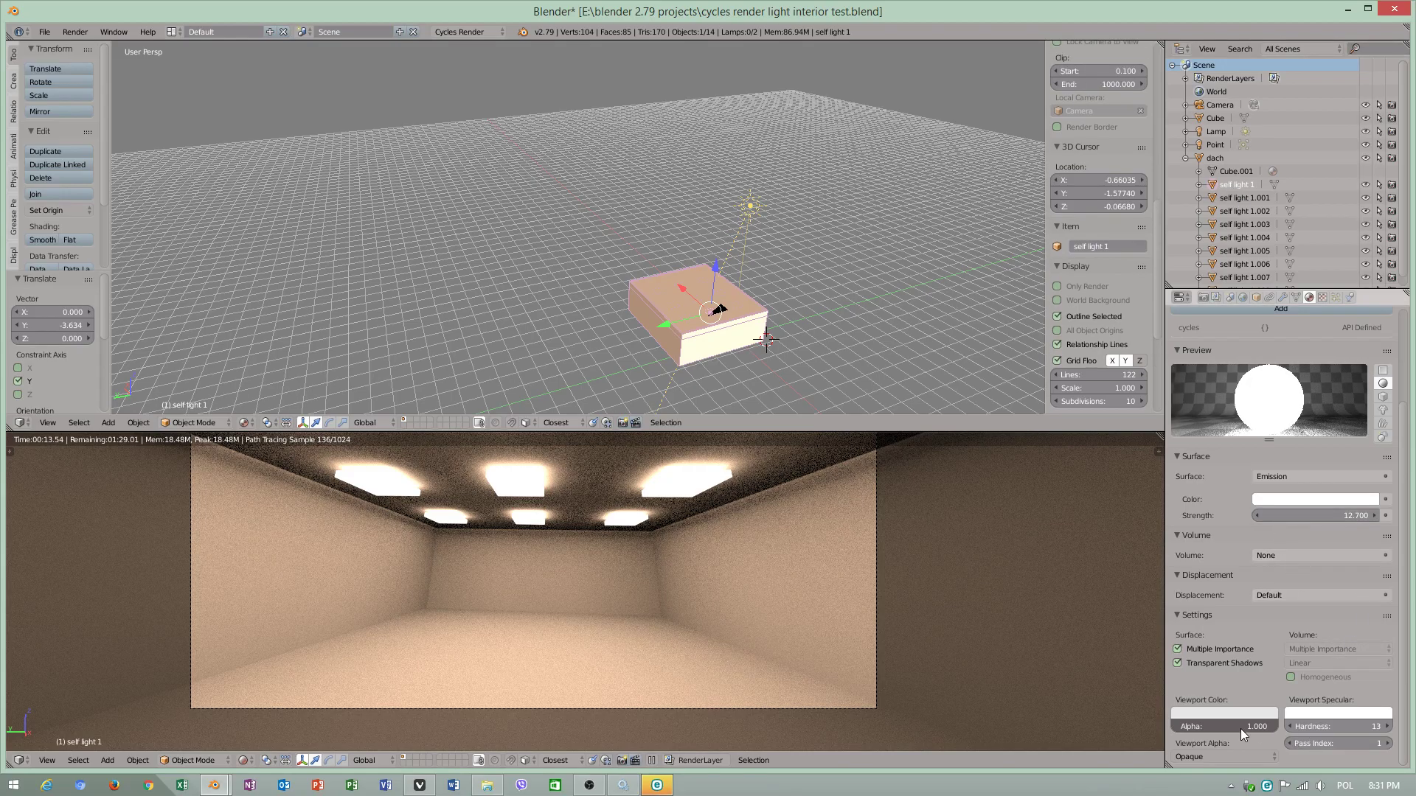
Try the panel material with Multiple Importance and Transparent Shadows disabled in turn, re-enabling each.
click(1178, 648)
click(1178, 648)
click(1176, 662)
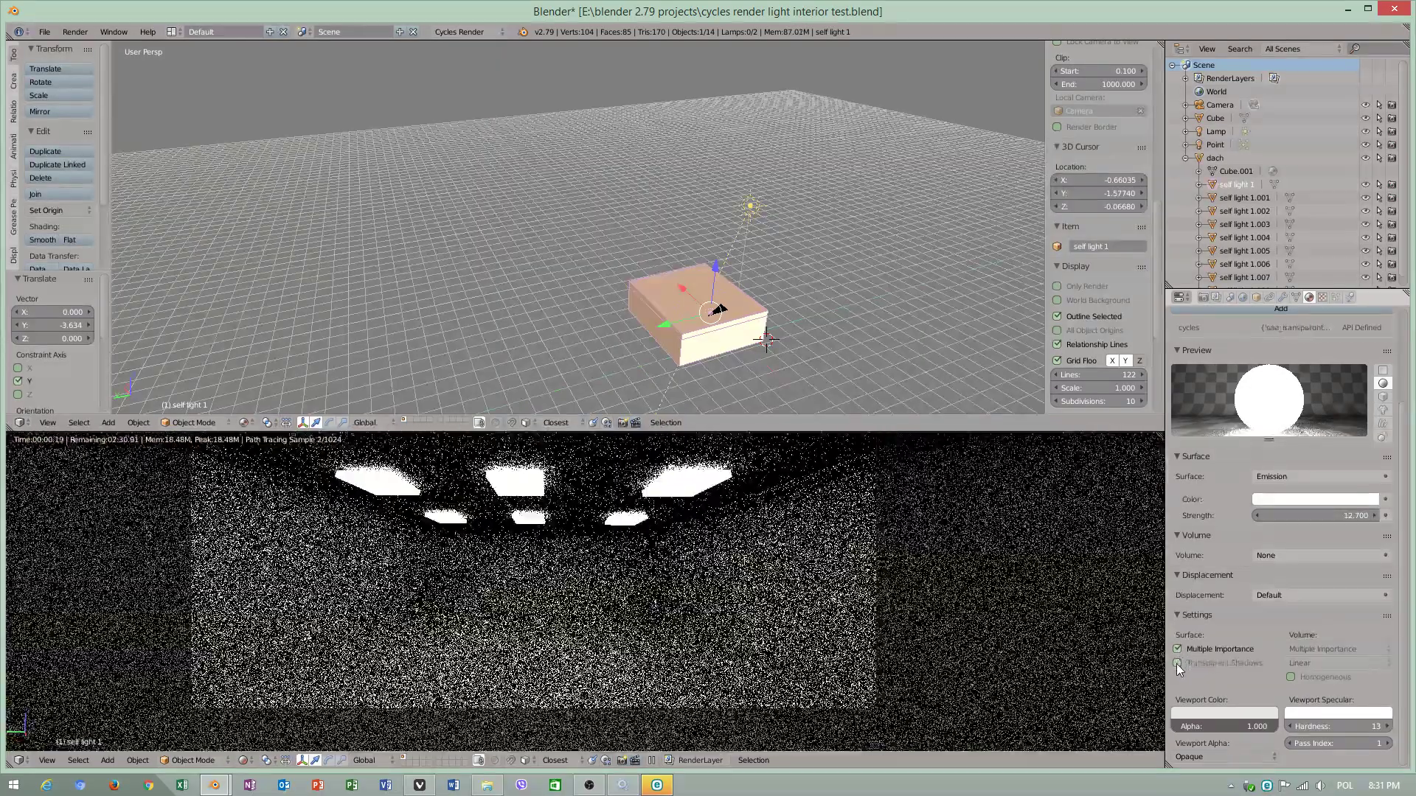
click(1177, 663)
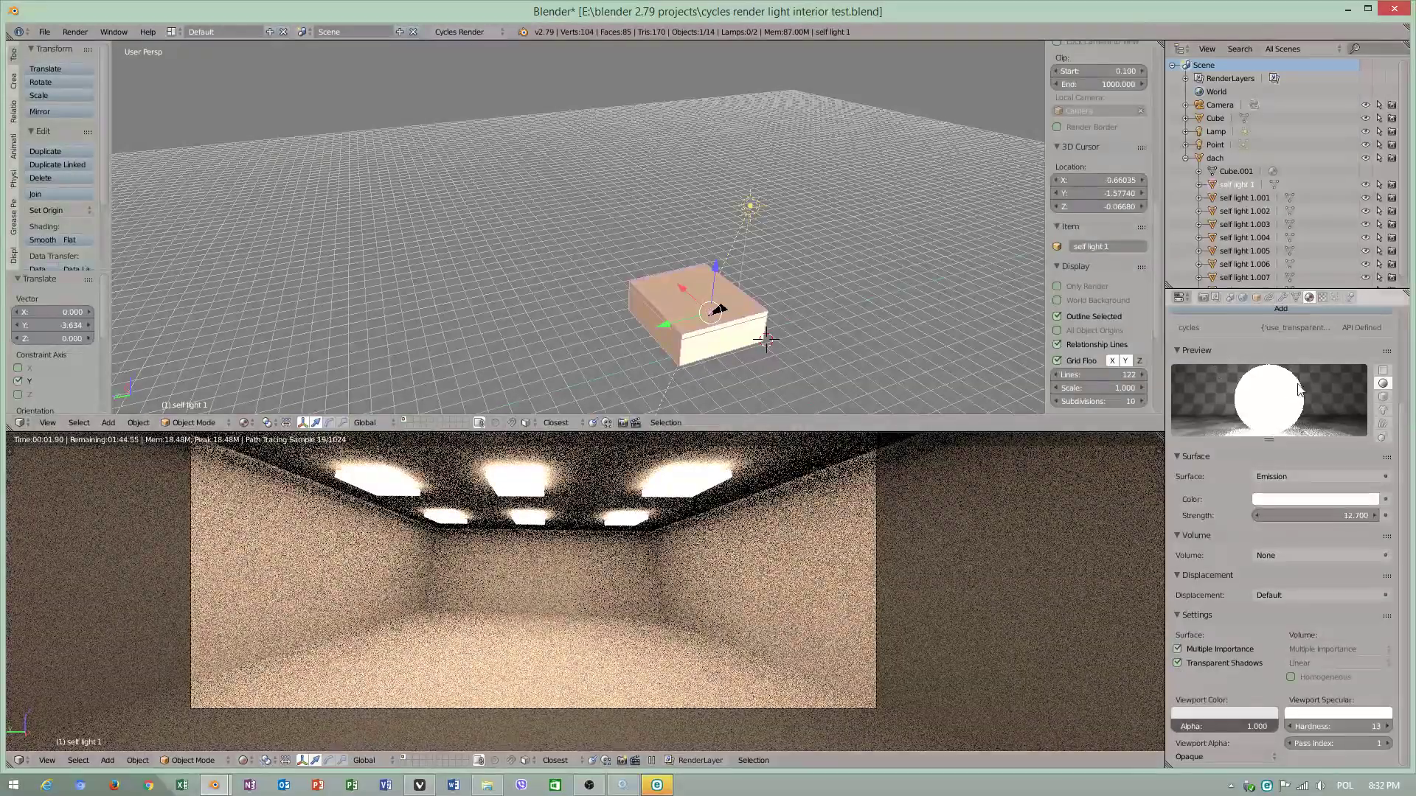
Raise the ceiling panels' emission strength to 17.800, select self light 1.001 and increase the strength to 25.900.
drag(1306, 516, 1267, 515)
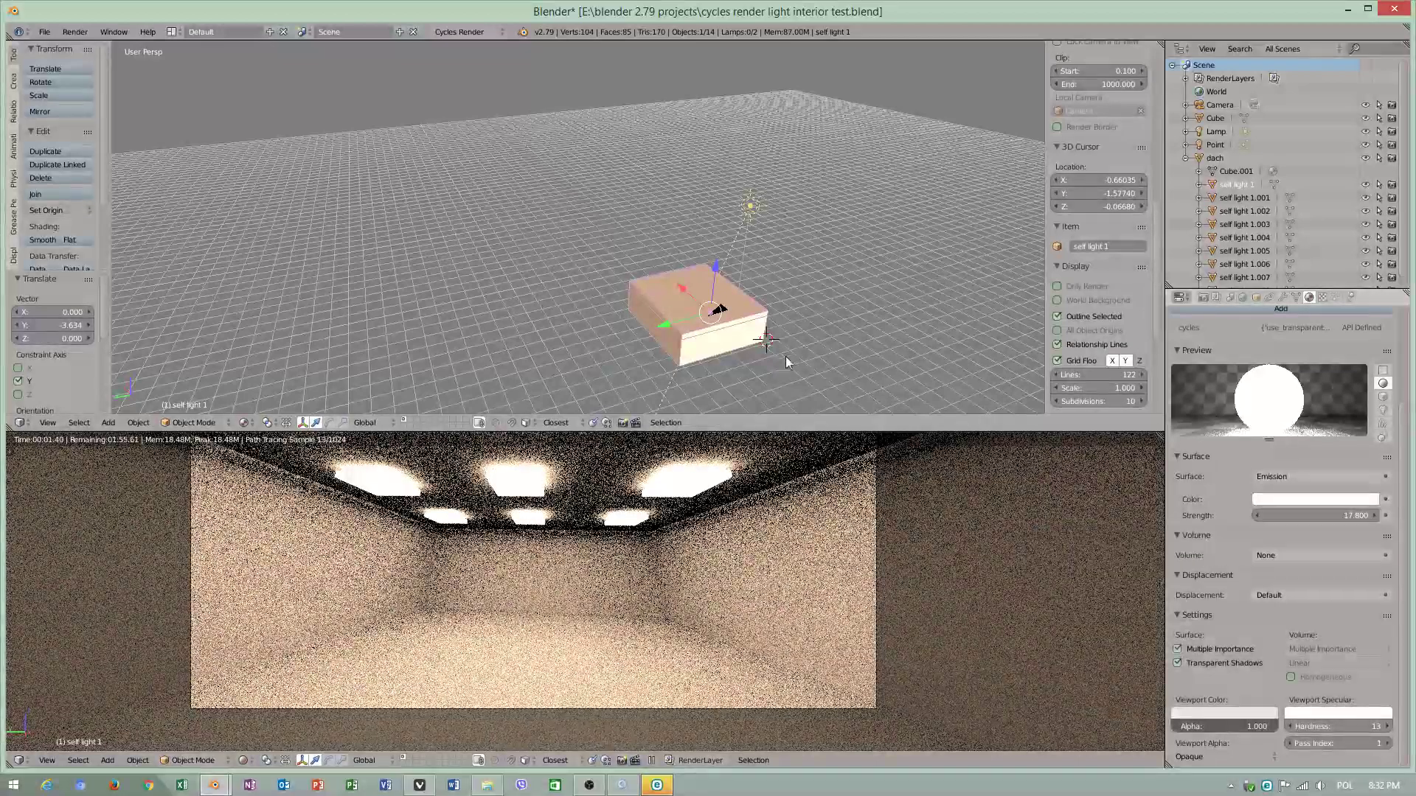
click(1239, 198)
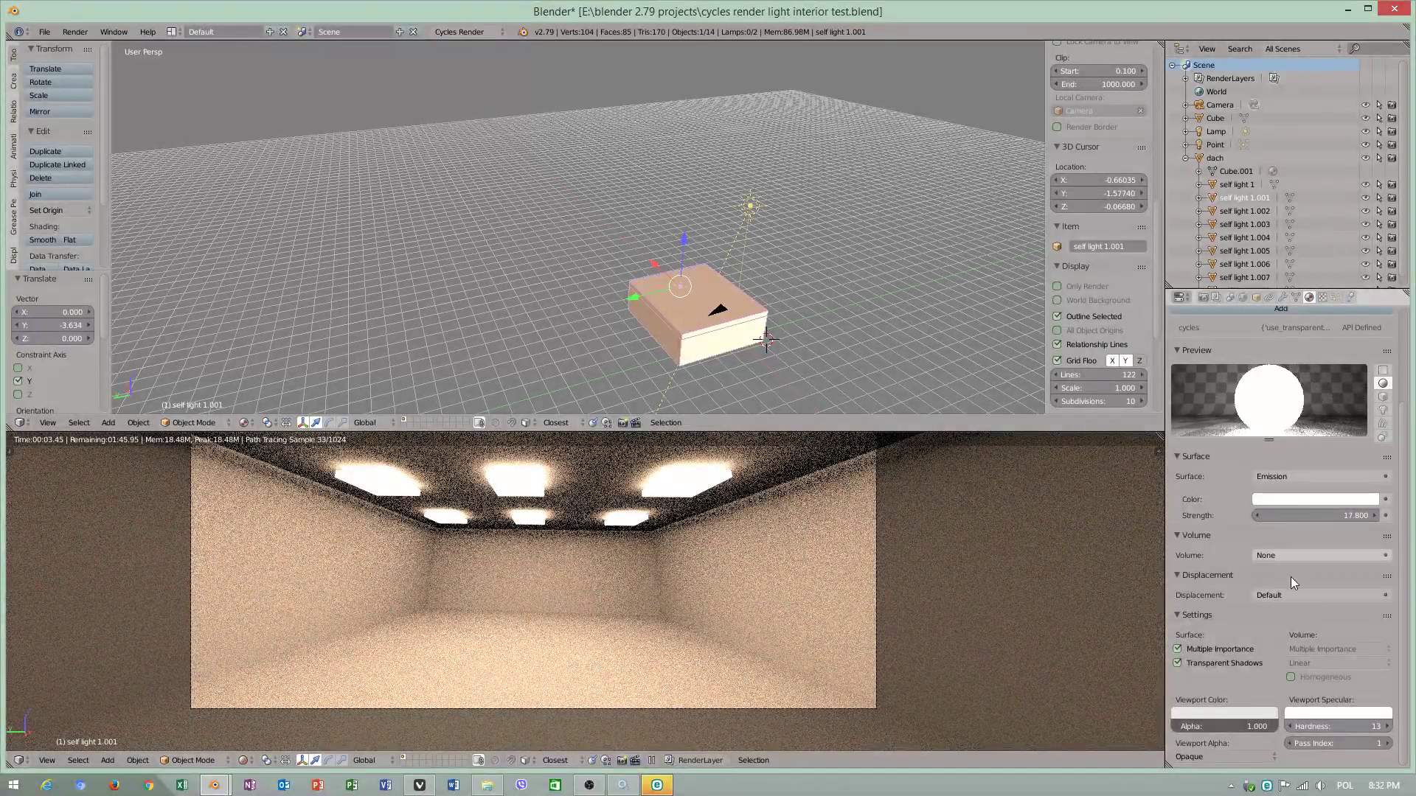
drag(1313, 515, 1386, 516)
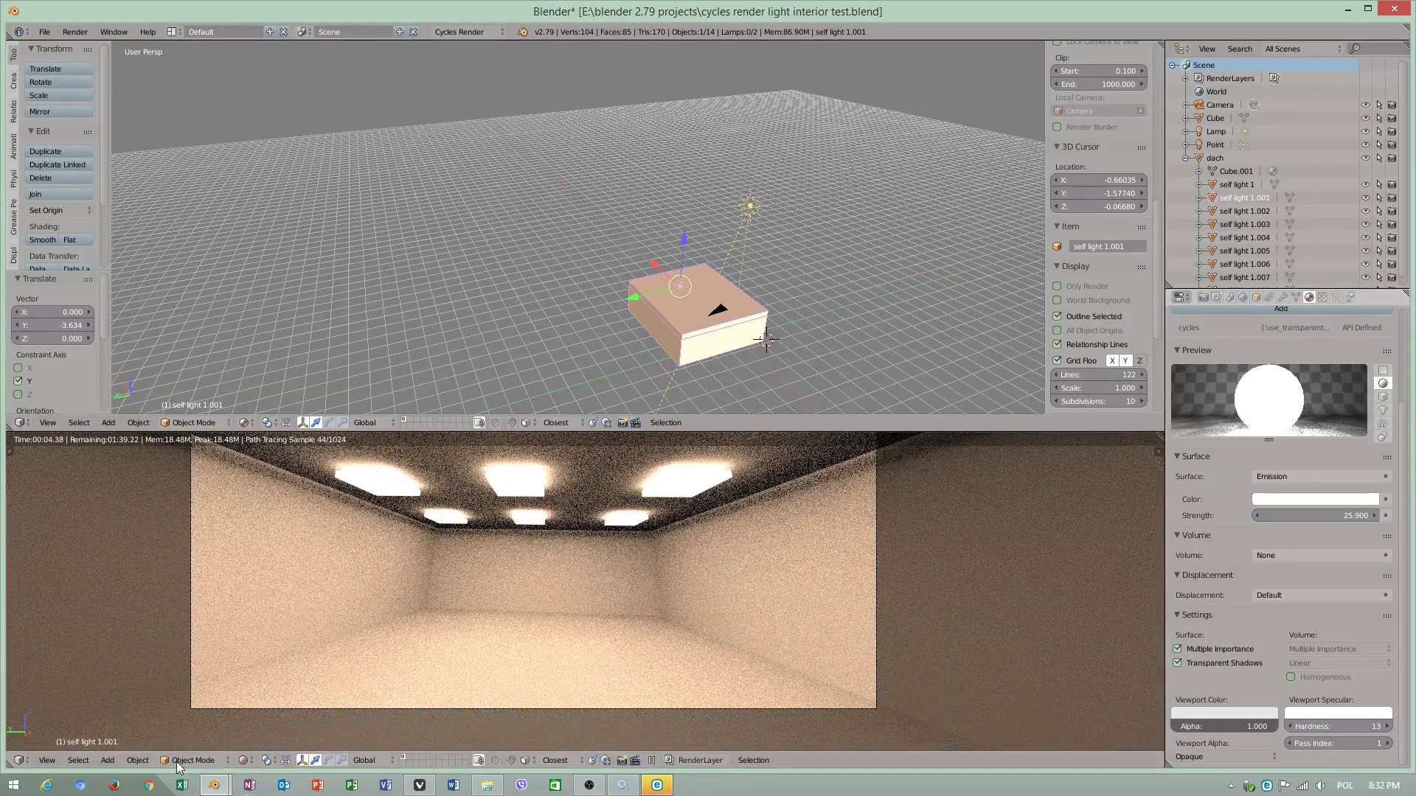
Switch the camera view to Material shading and save the project.
click(246, 760)
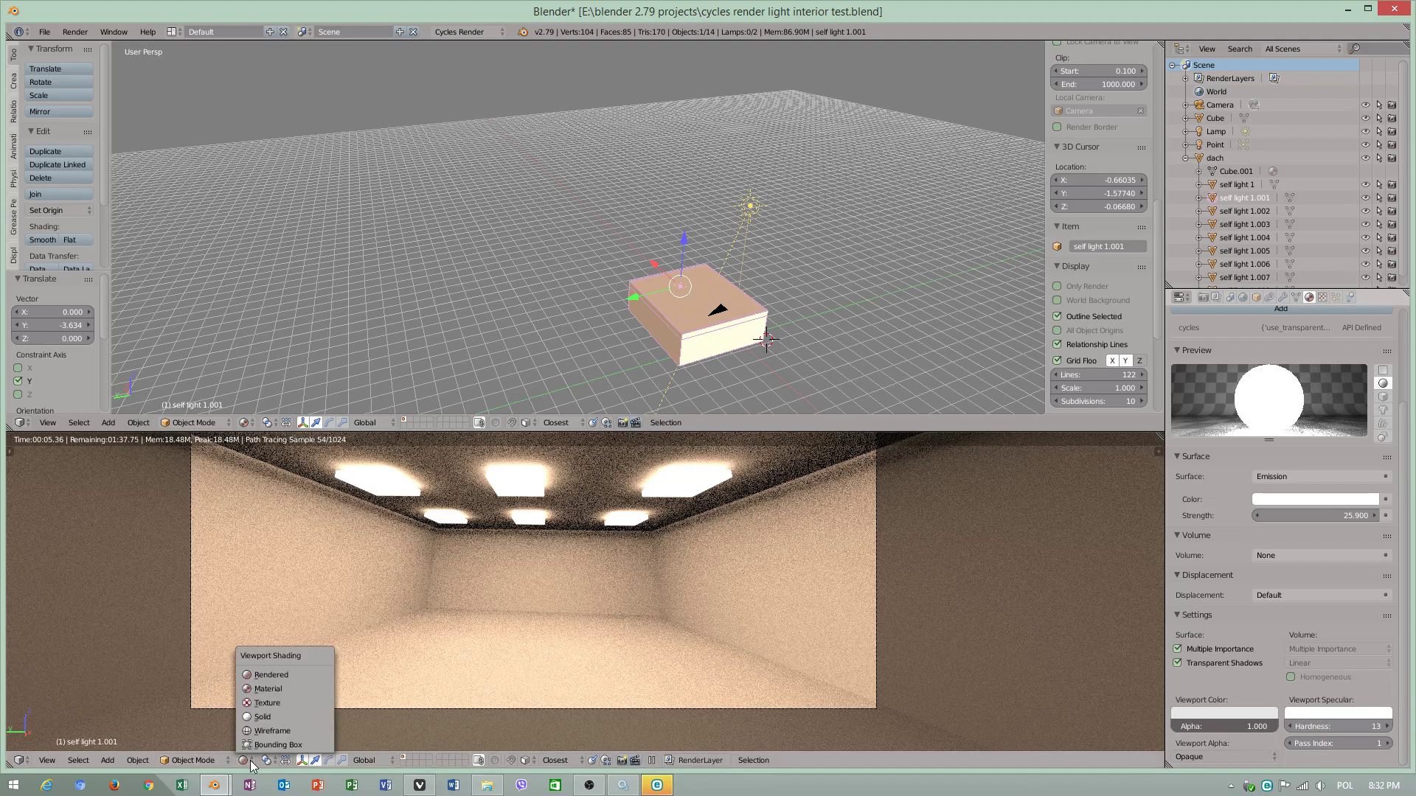
click(277, 688)
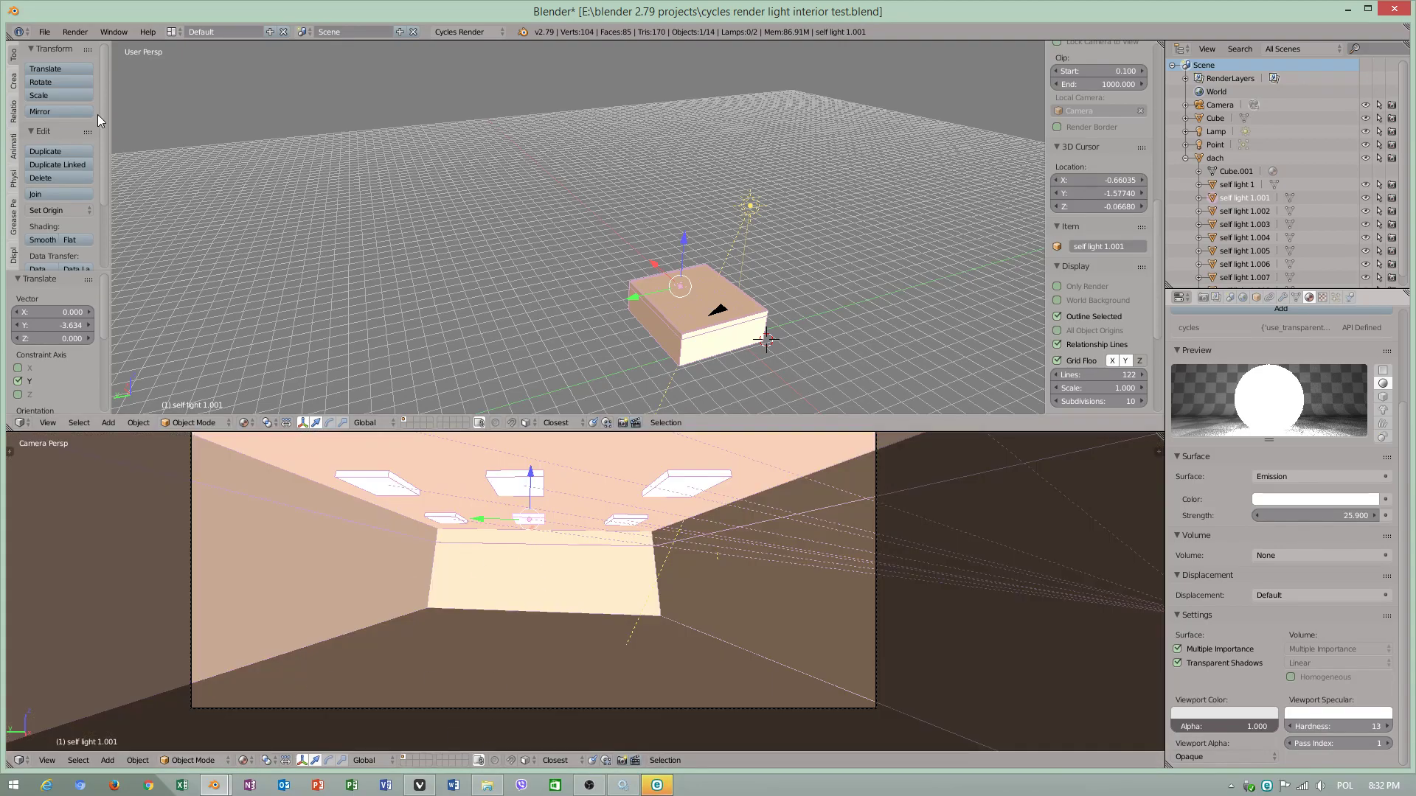
click(44, 32)
click(77, 132)
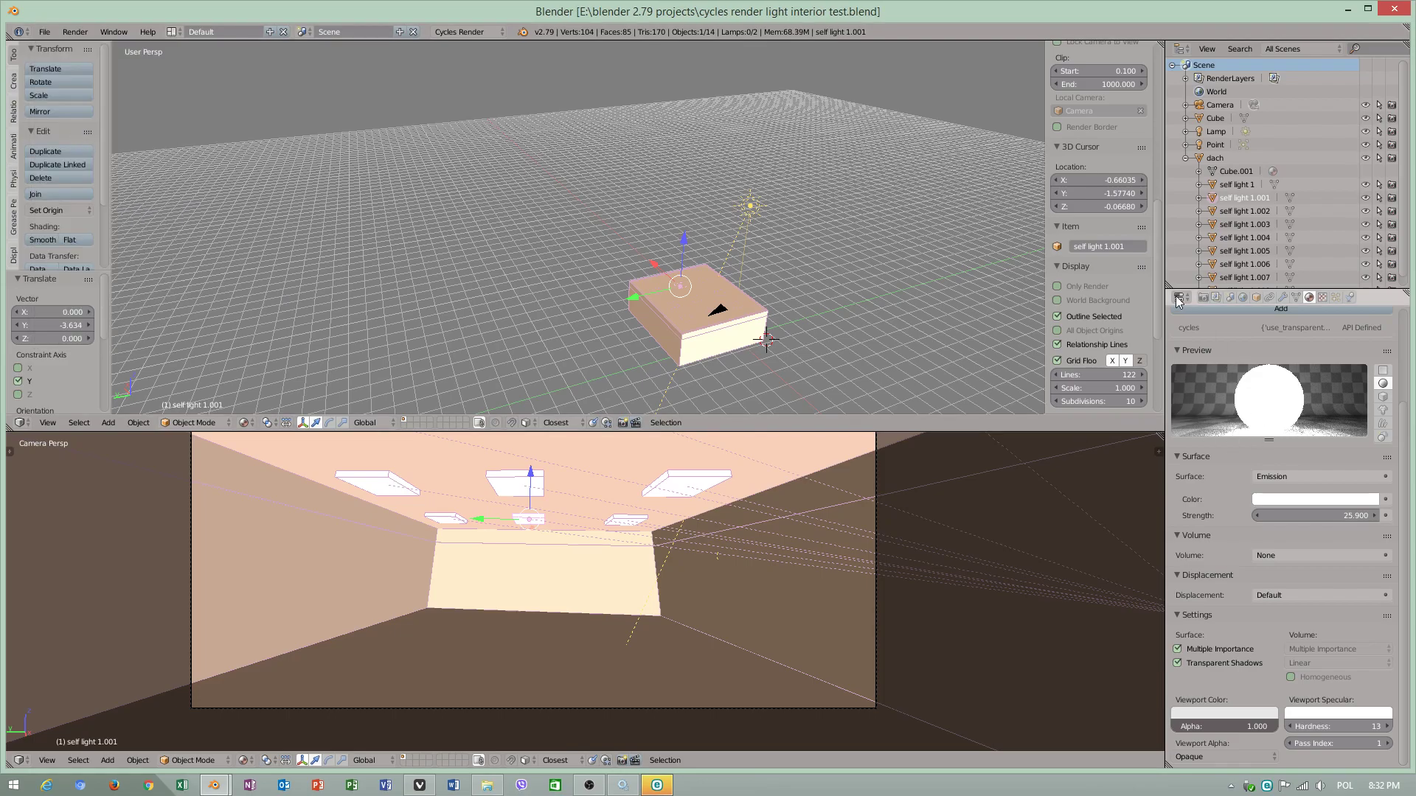
Examine the scene's render settings, including the sampling integrator choices, geometry and light paths.
click(1202, 297)
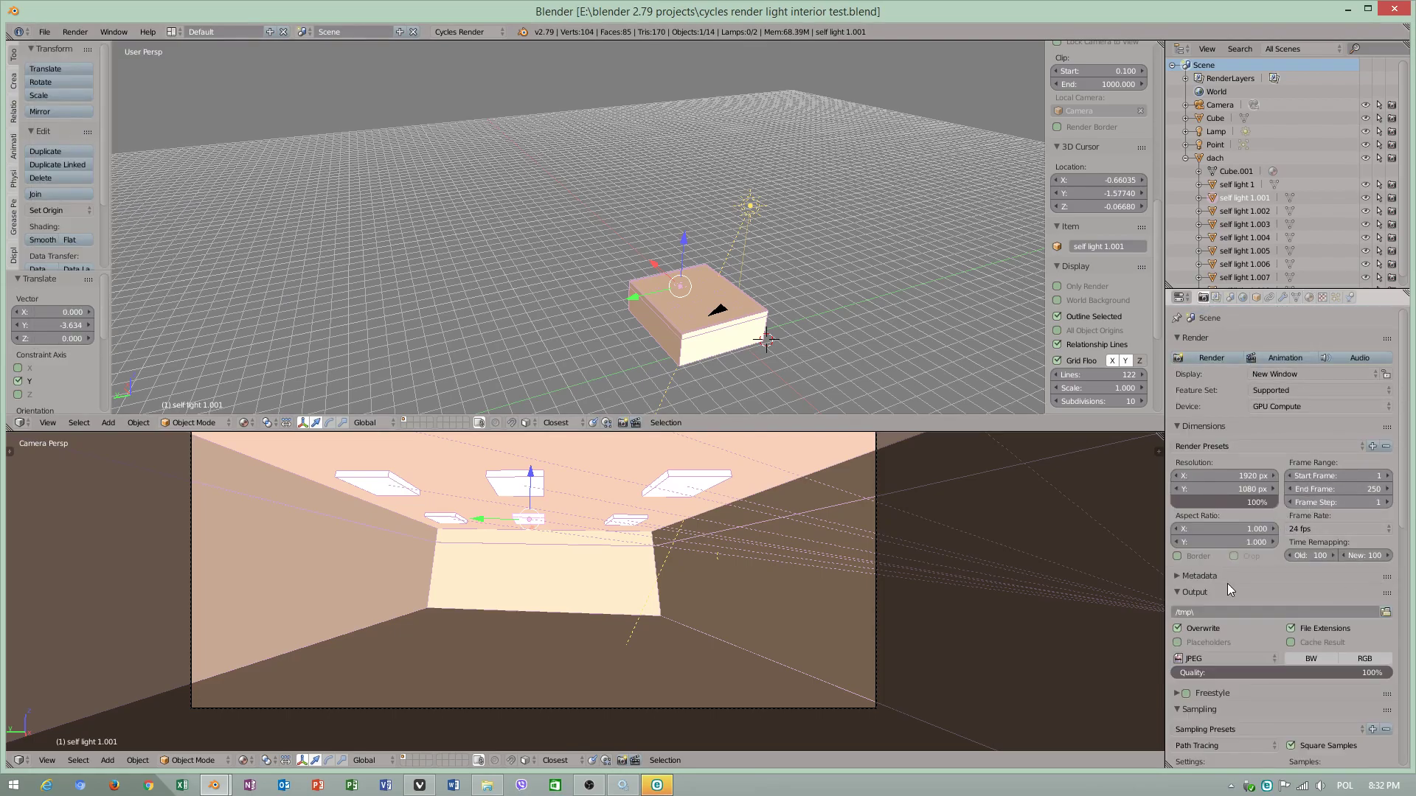
scroll(1257, 479, down, 4)
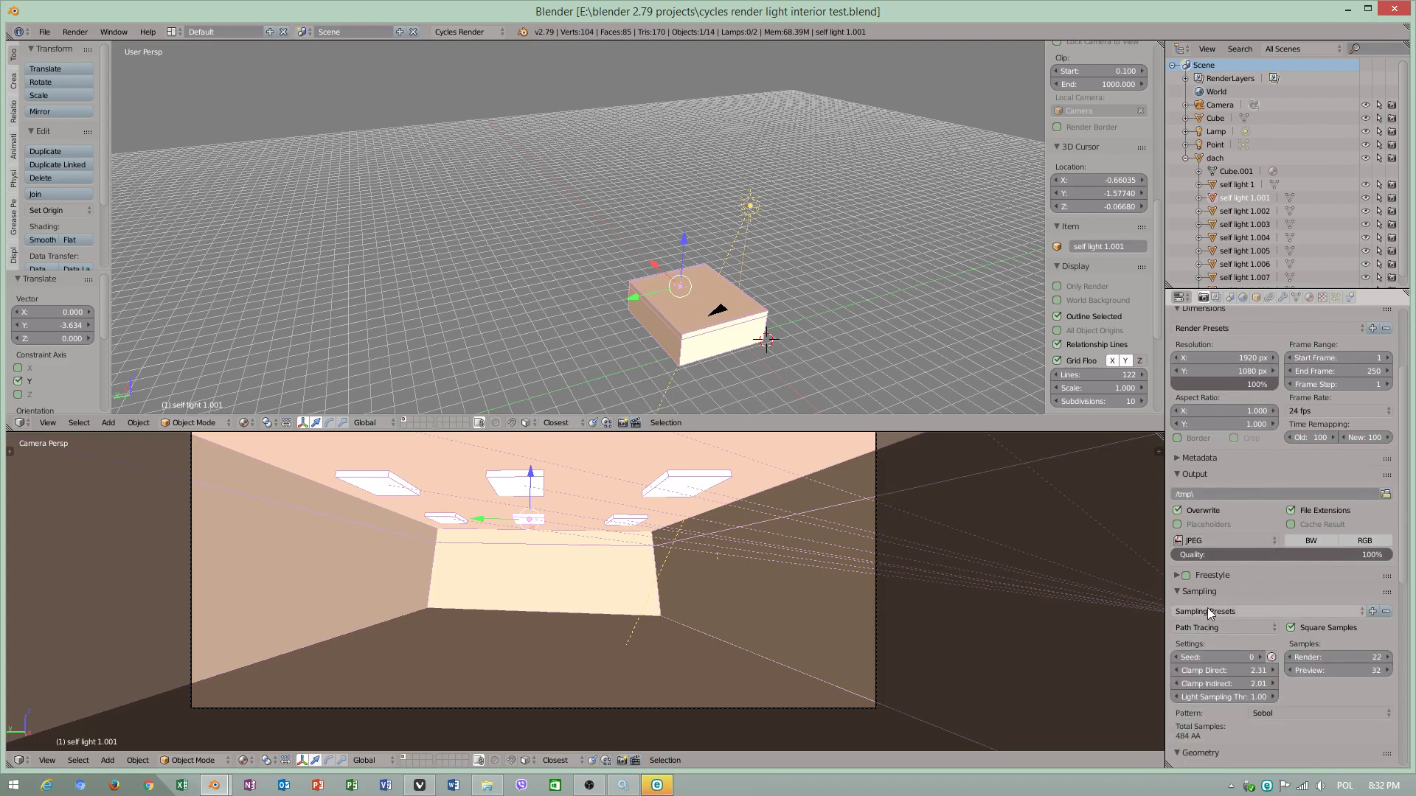
scroll(1255, 429, down, 3)
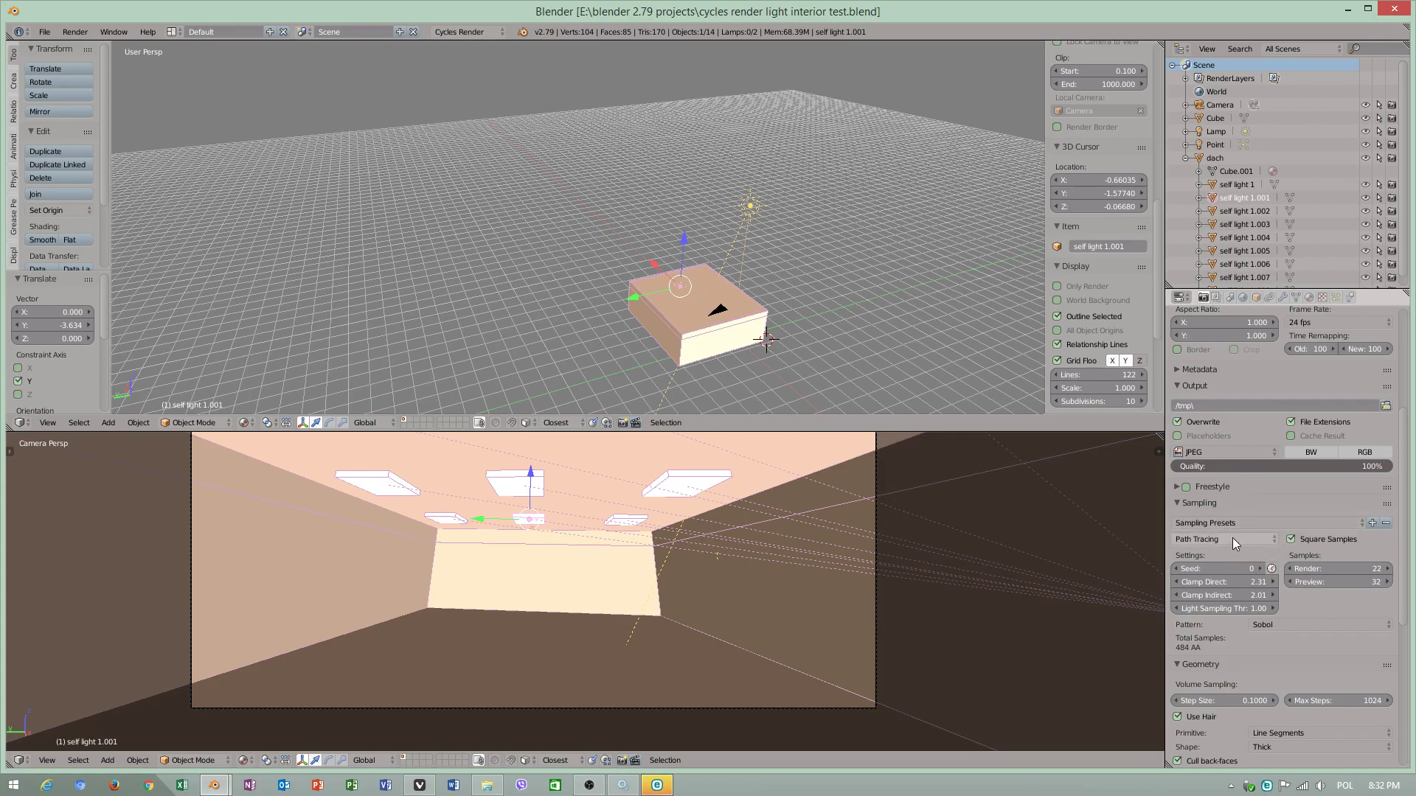
click(1232, 541)
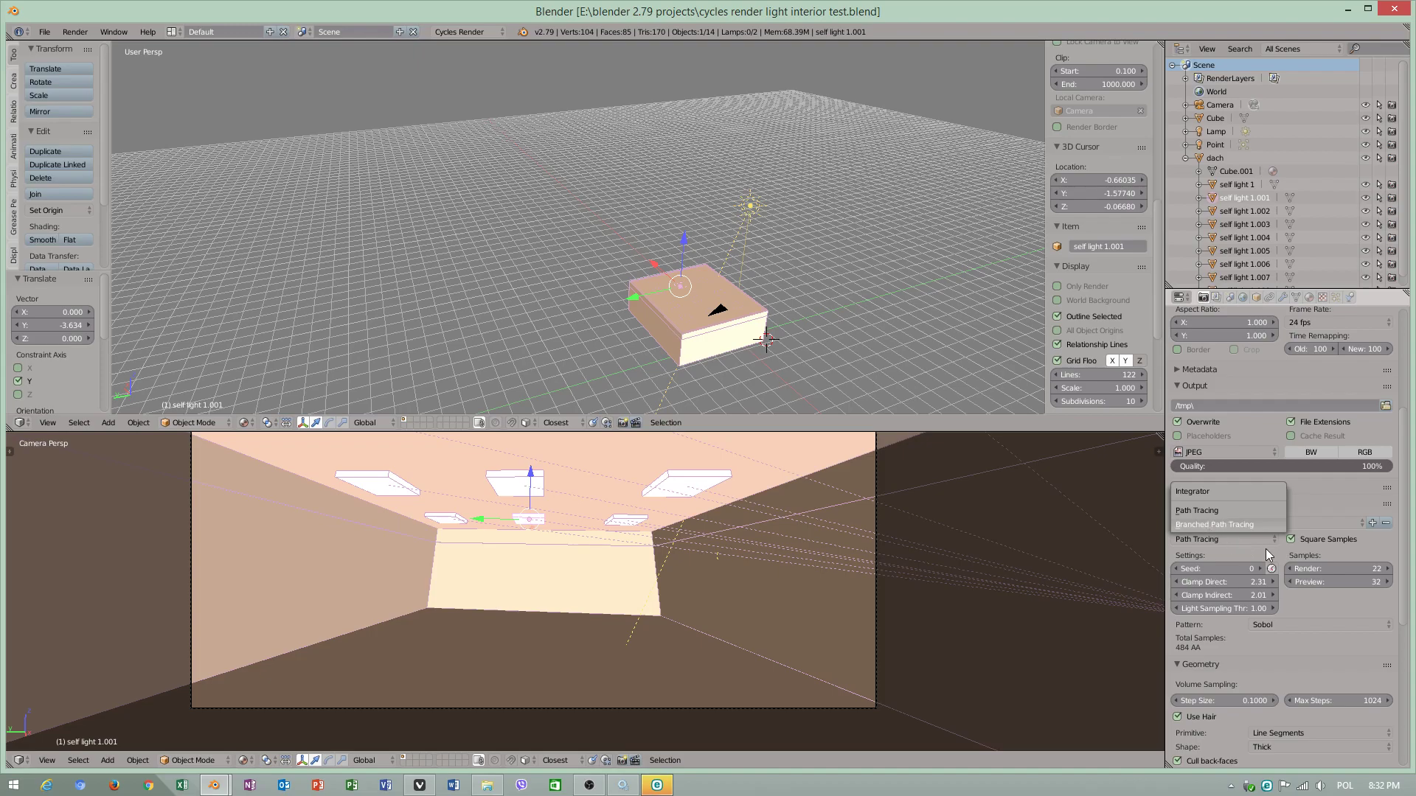
scroll(1312, 569, up, 1)
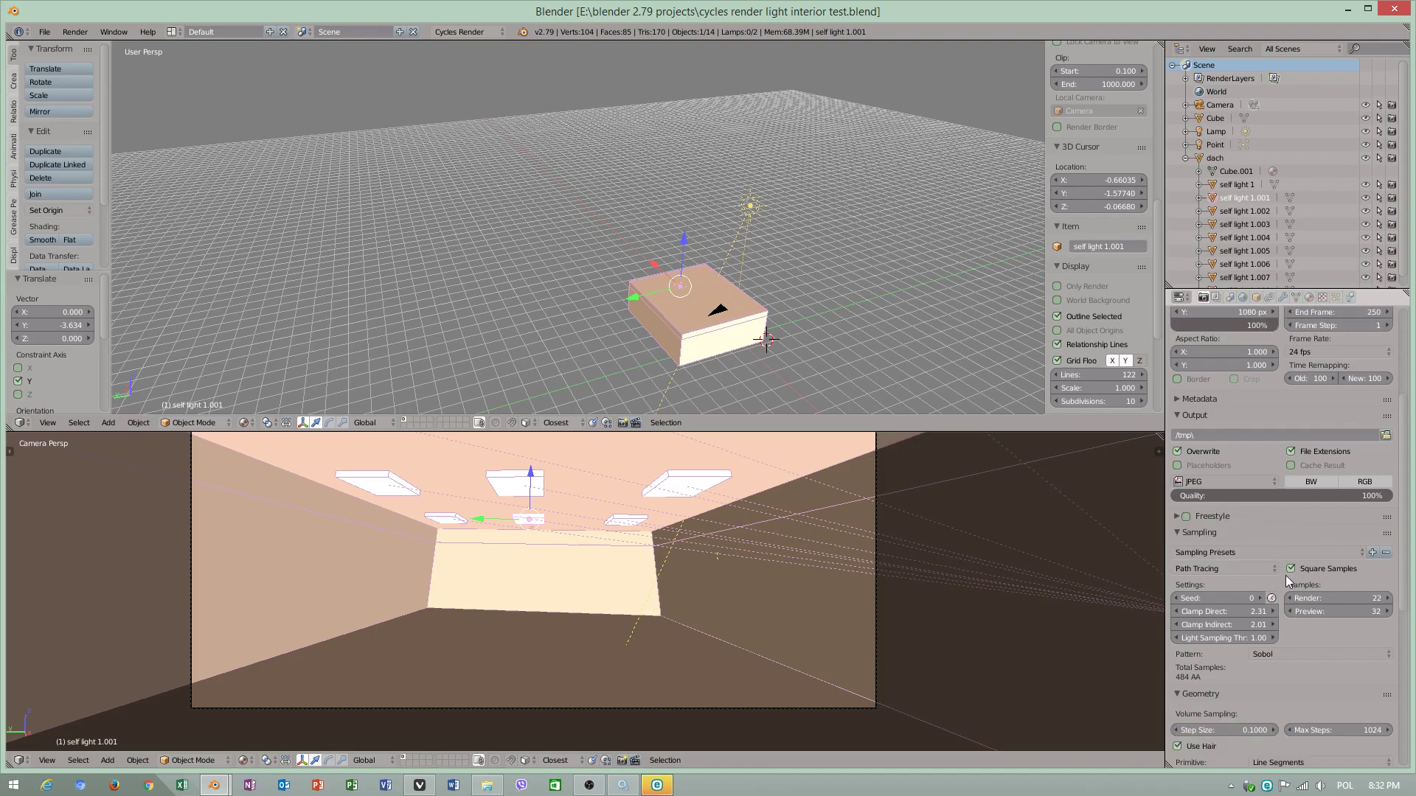
scroll(1285, 634, down, 1)
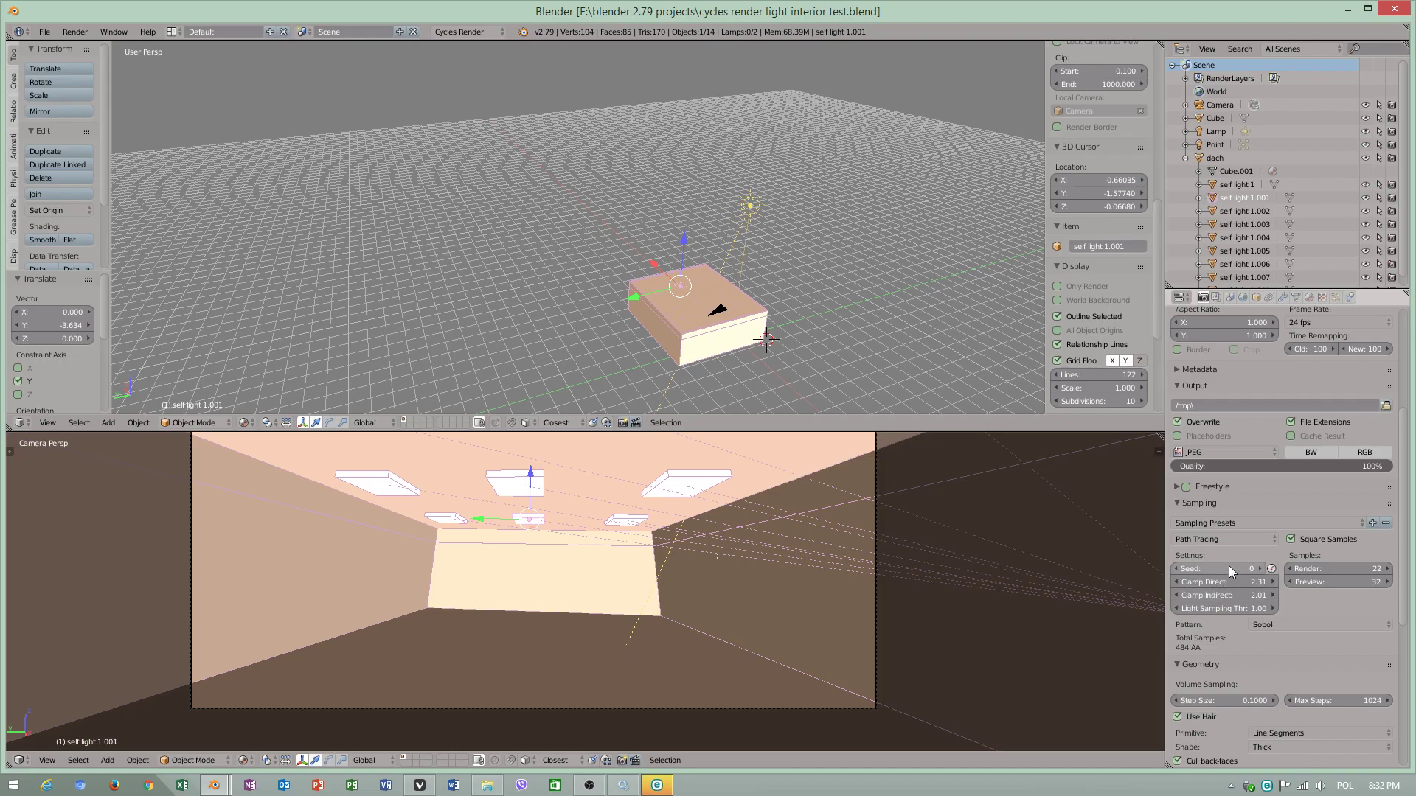
scroll(1228, 568, down, 5)
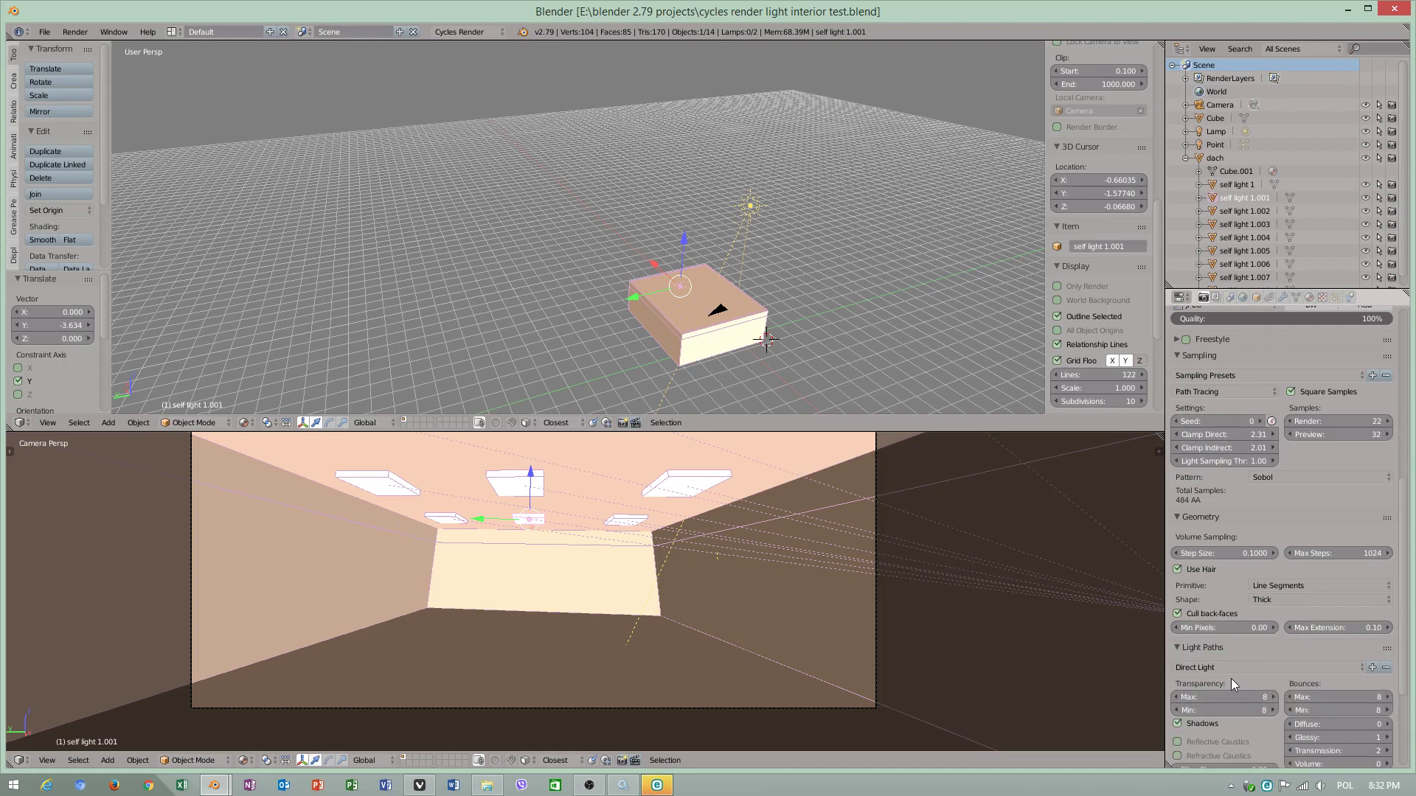
scroll(1214, 666, down, 2)
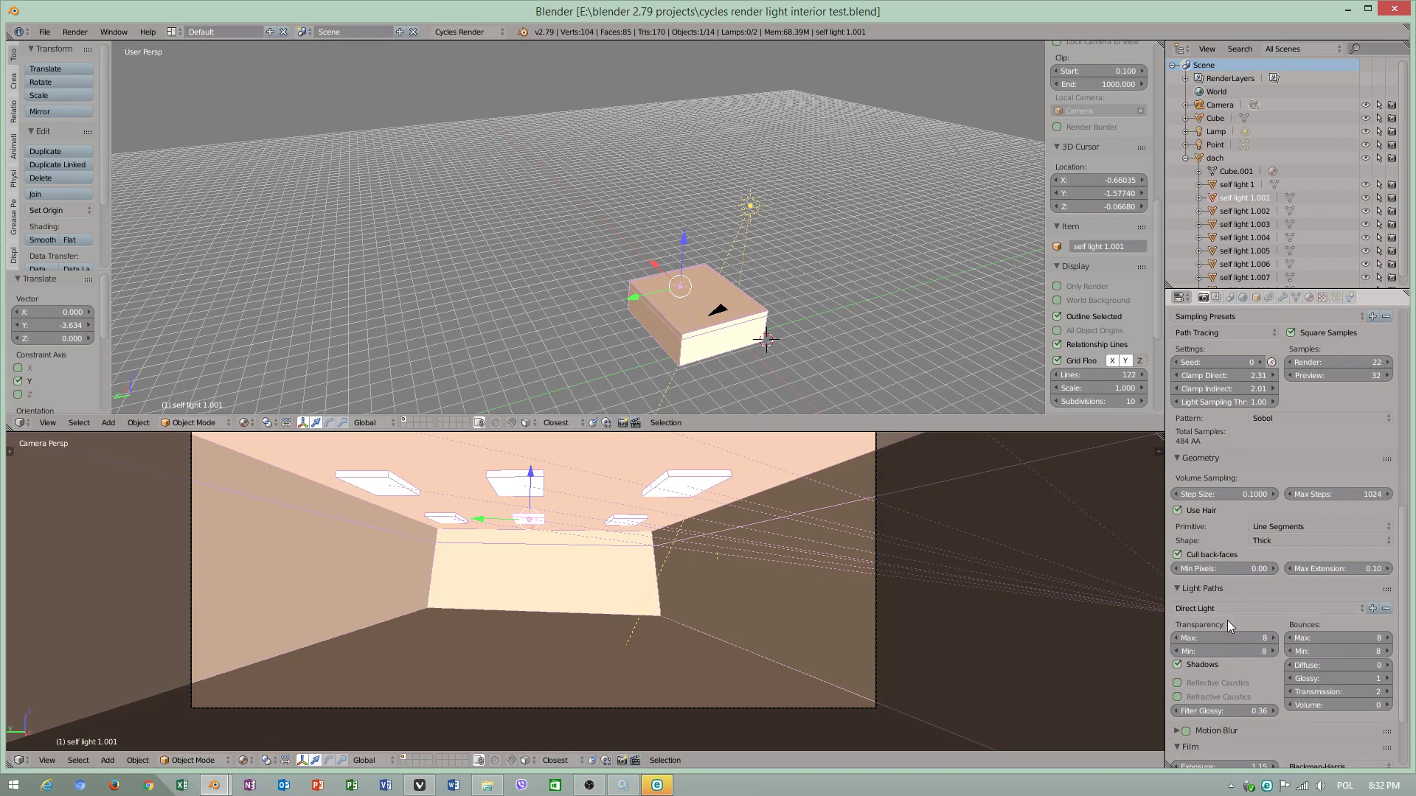
scroll(1232, 620, up, 6)
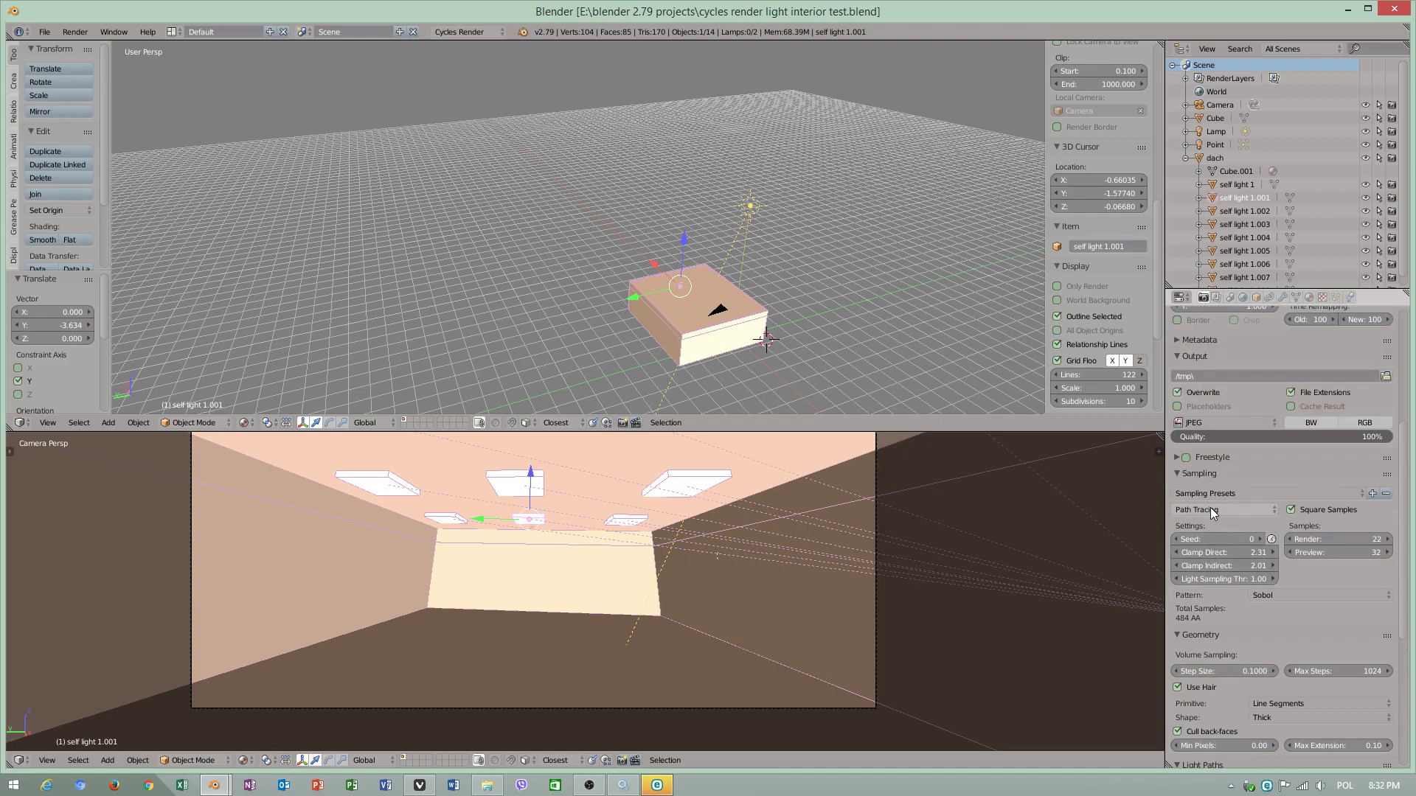
Try Branched Path Tracing as the sampling integrator and render the camera view.
click(1211, 510)
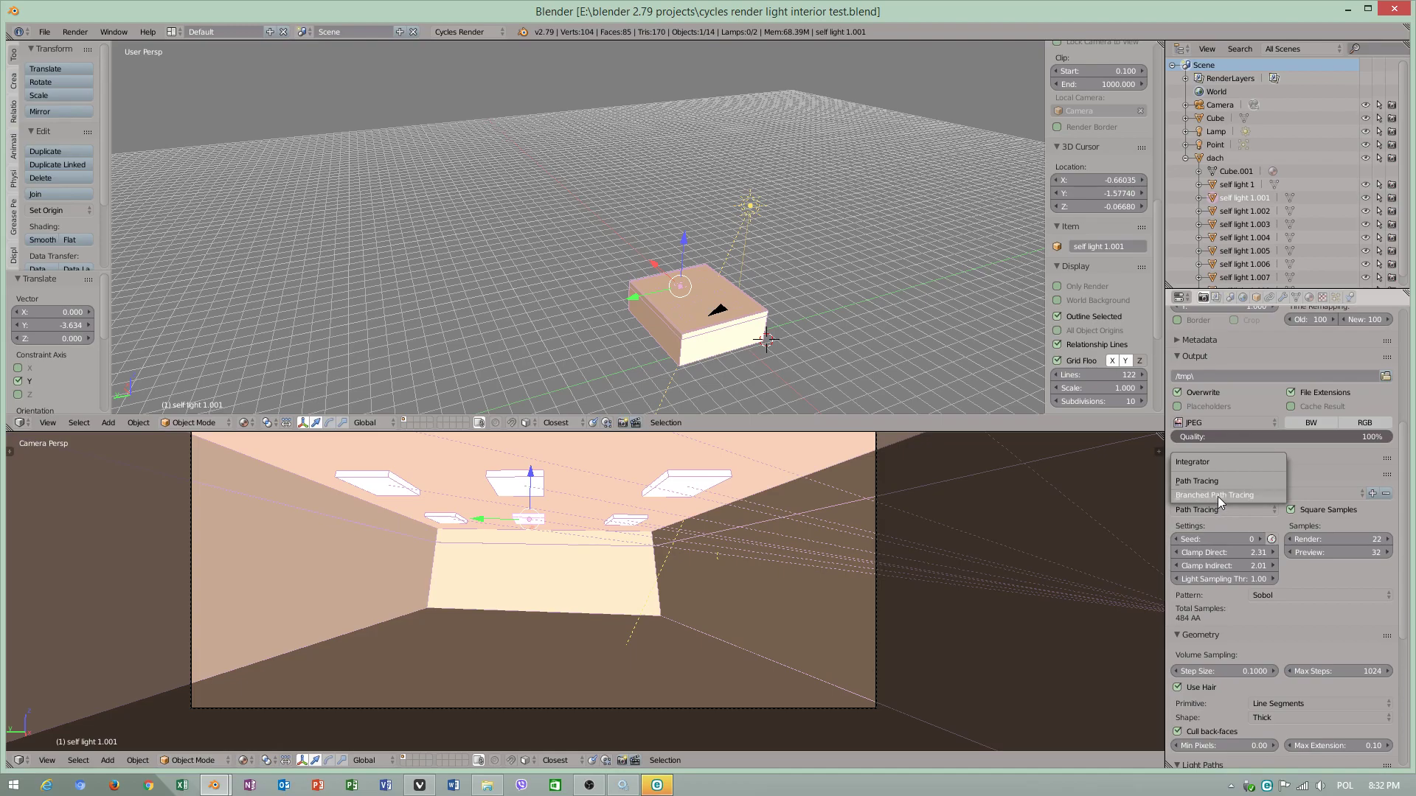
click(1218, 497)
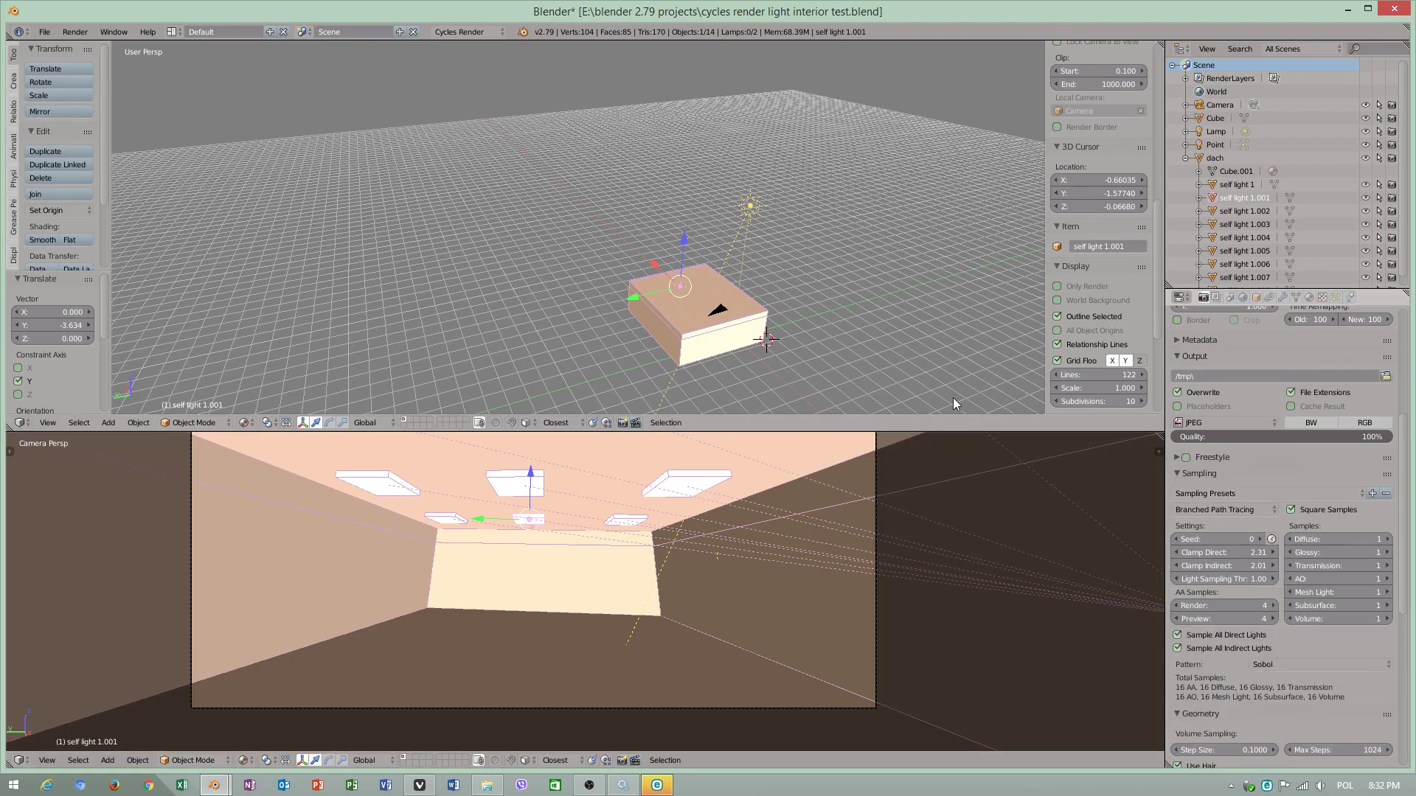
scroll(1204, 409, up, 8)
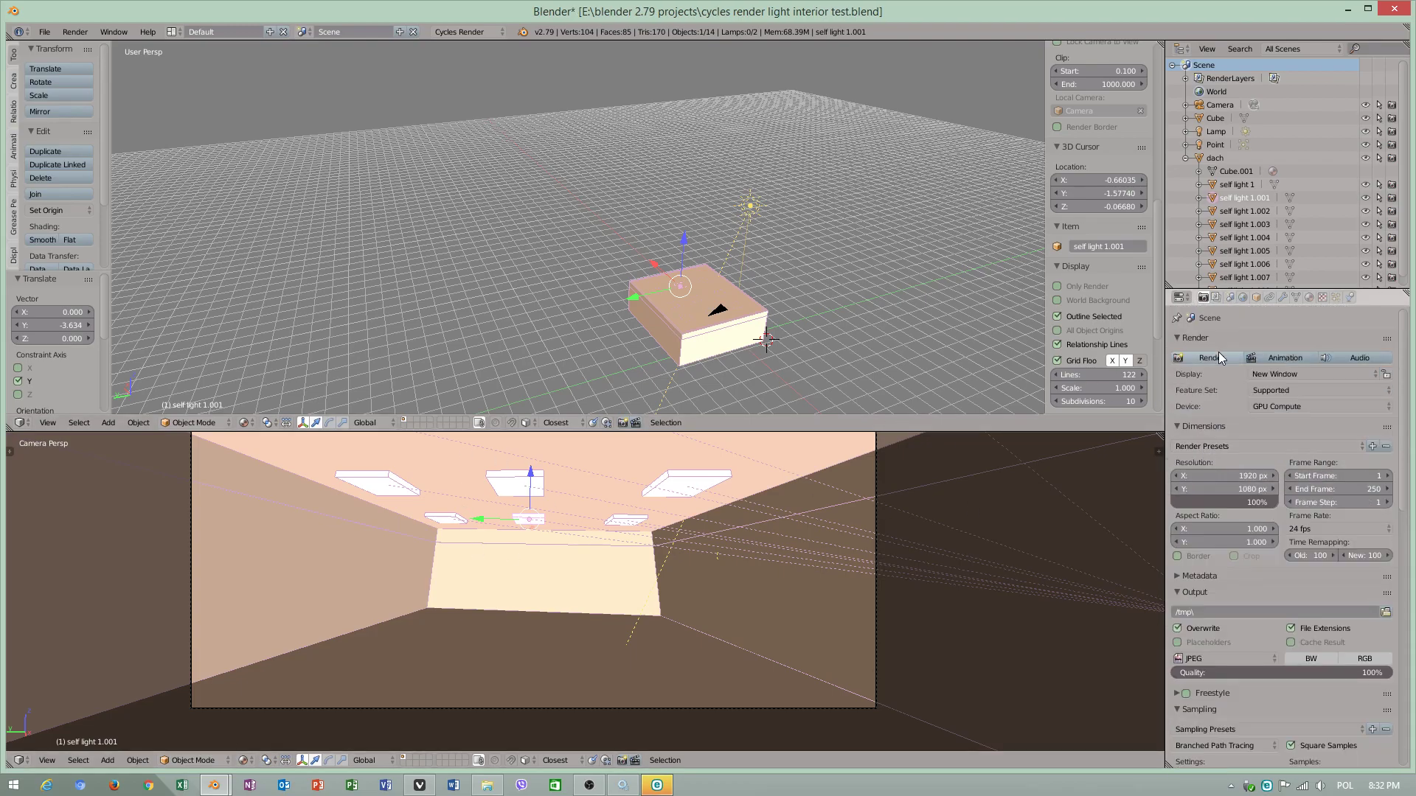
click(1209, 357)
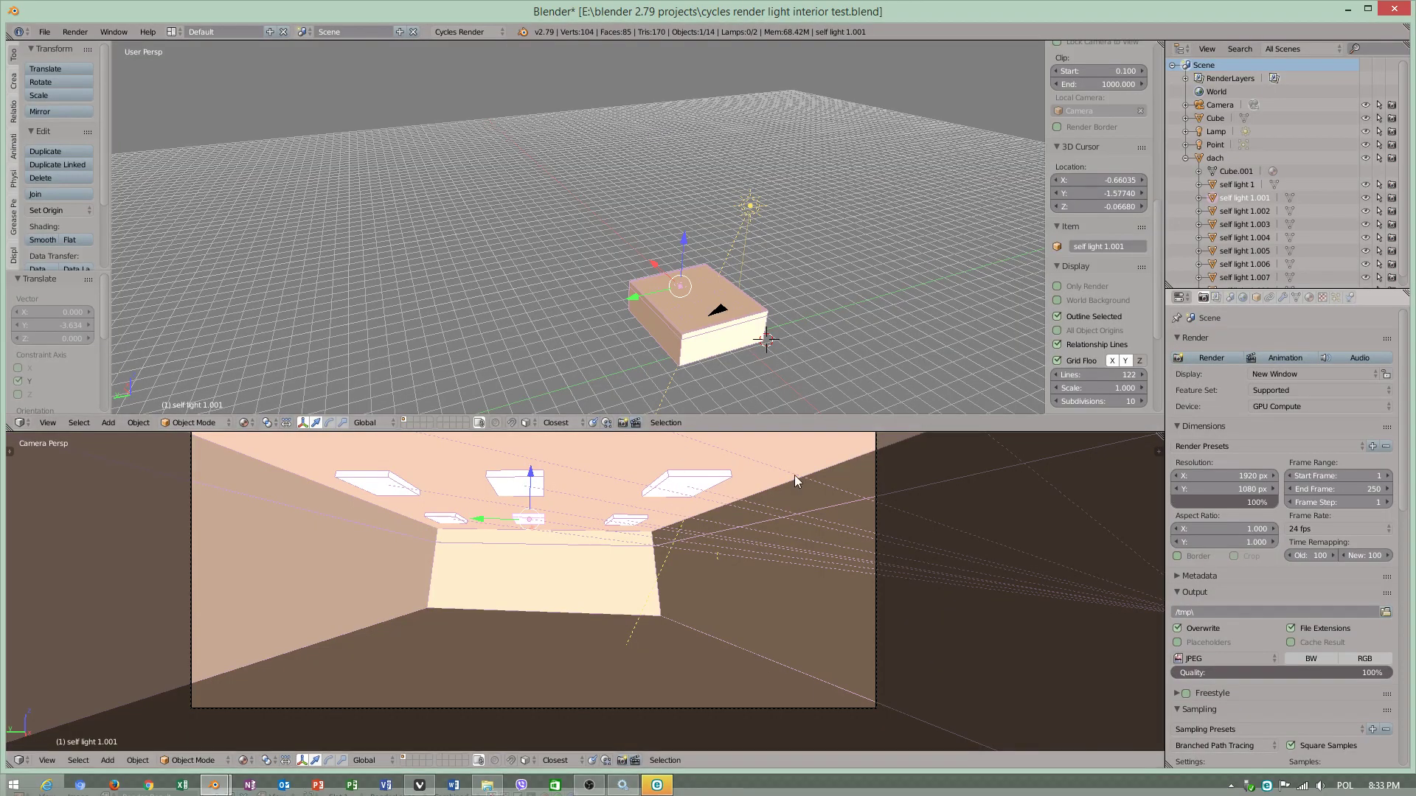
Set the sampling integrator back to Path Tracing, run a test render and close it.
scroll(1259, 571, down, 5)
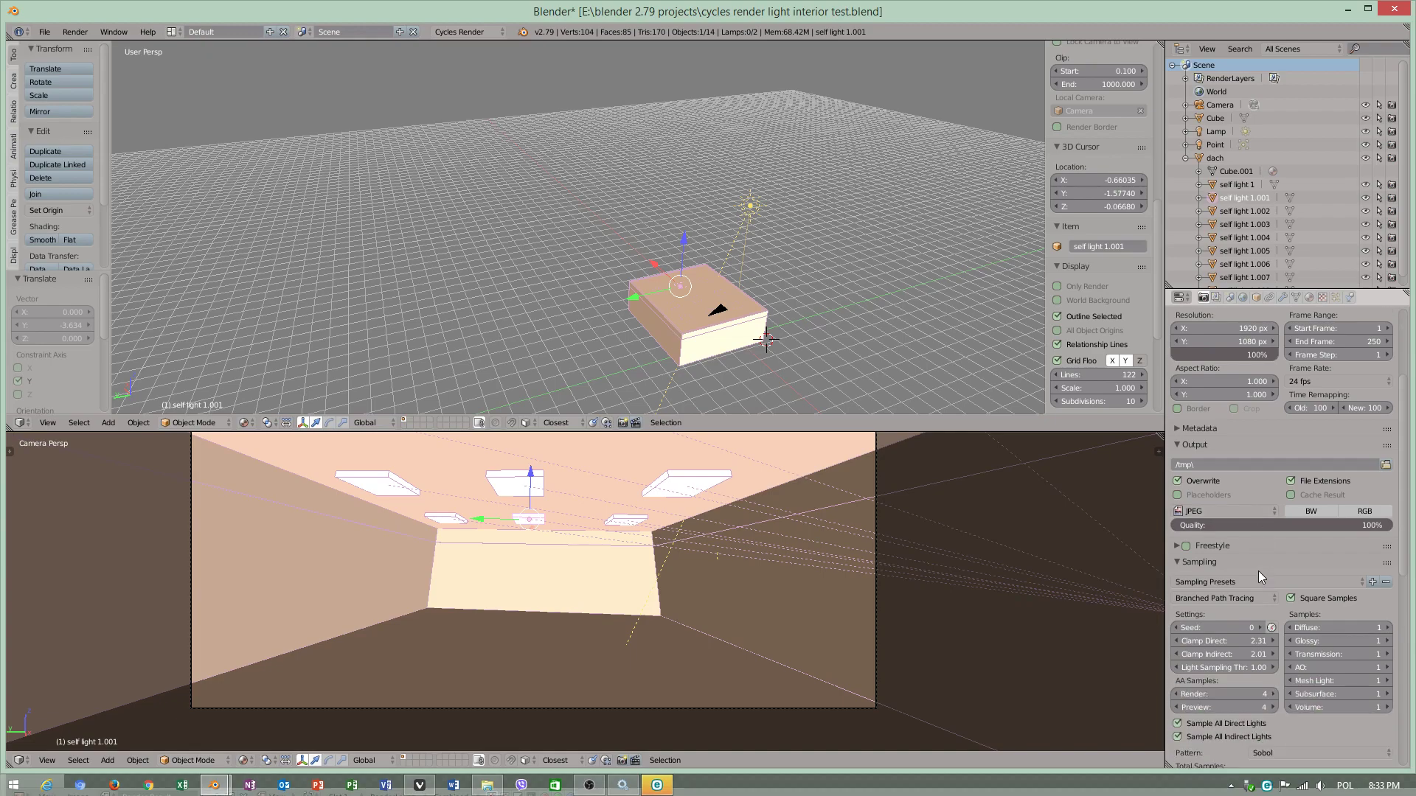
click(1214, 595)
click(1205, 572)
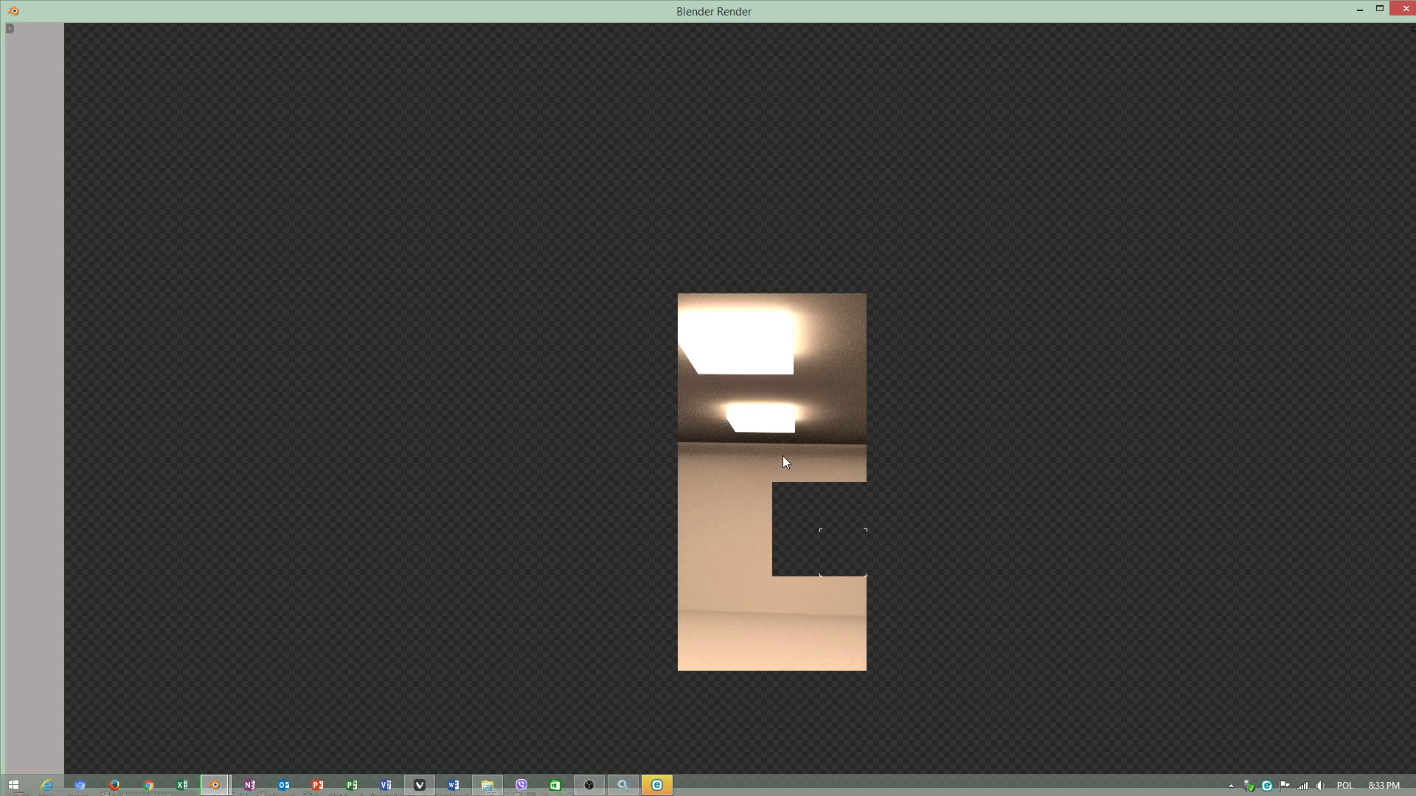
key(Escape)
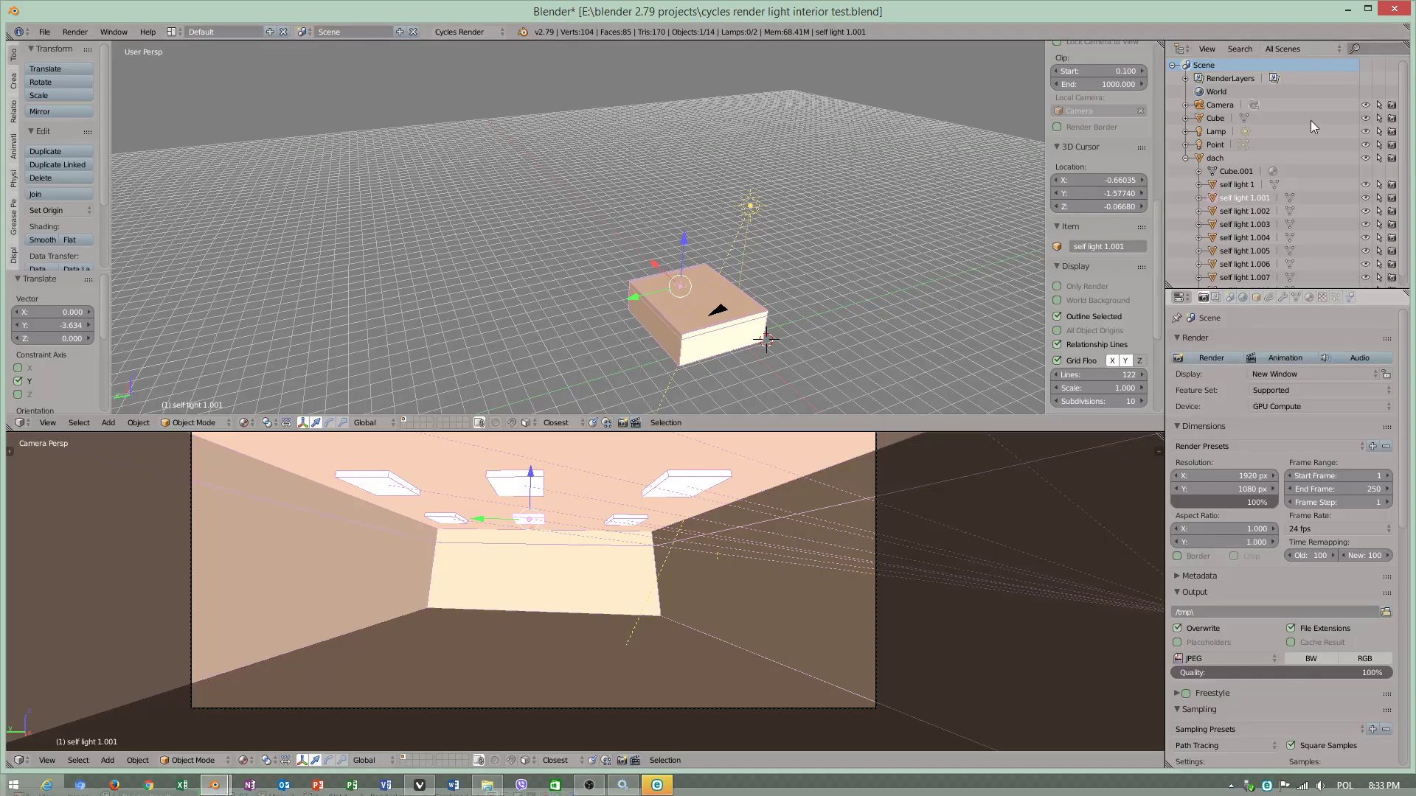
Set the Path Tracing render samples to 26.
scroll(1260, 493, down, 8)
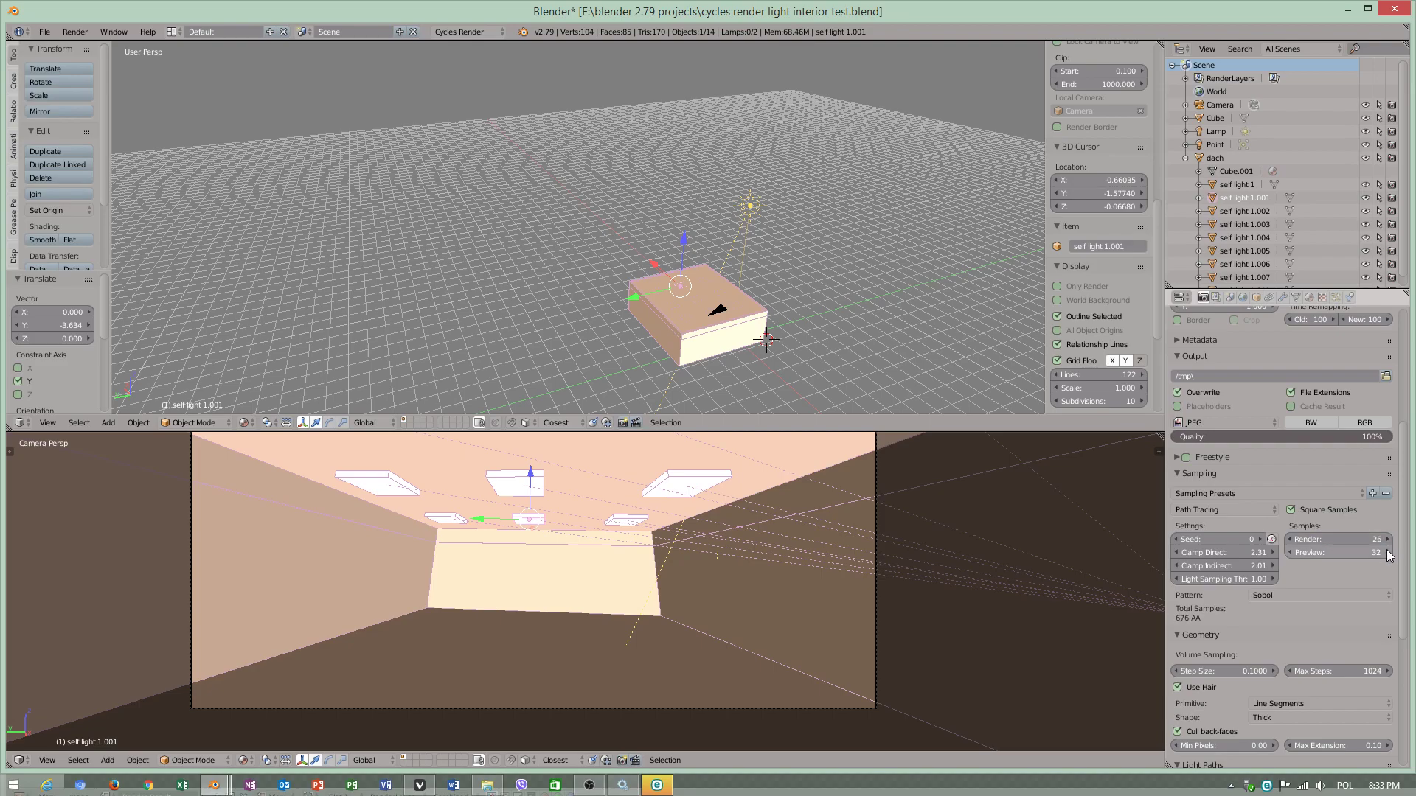
scroll(1349, 571, down, 2)
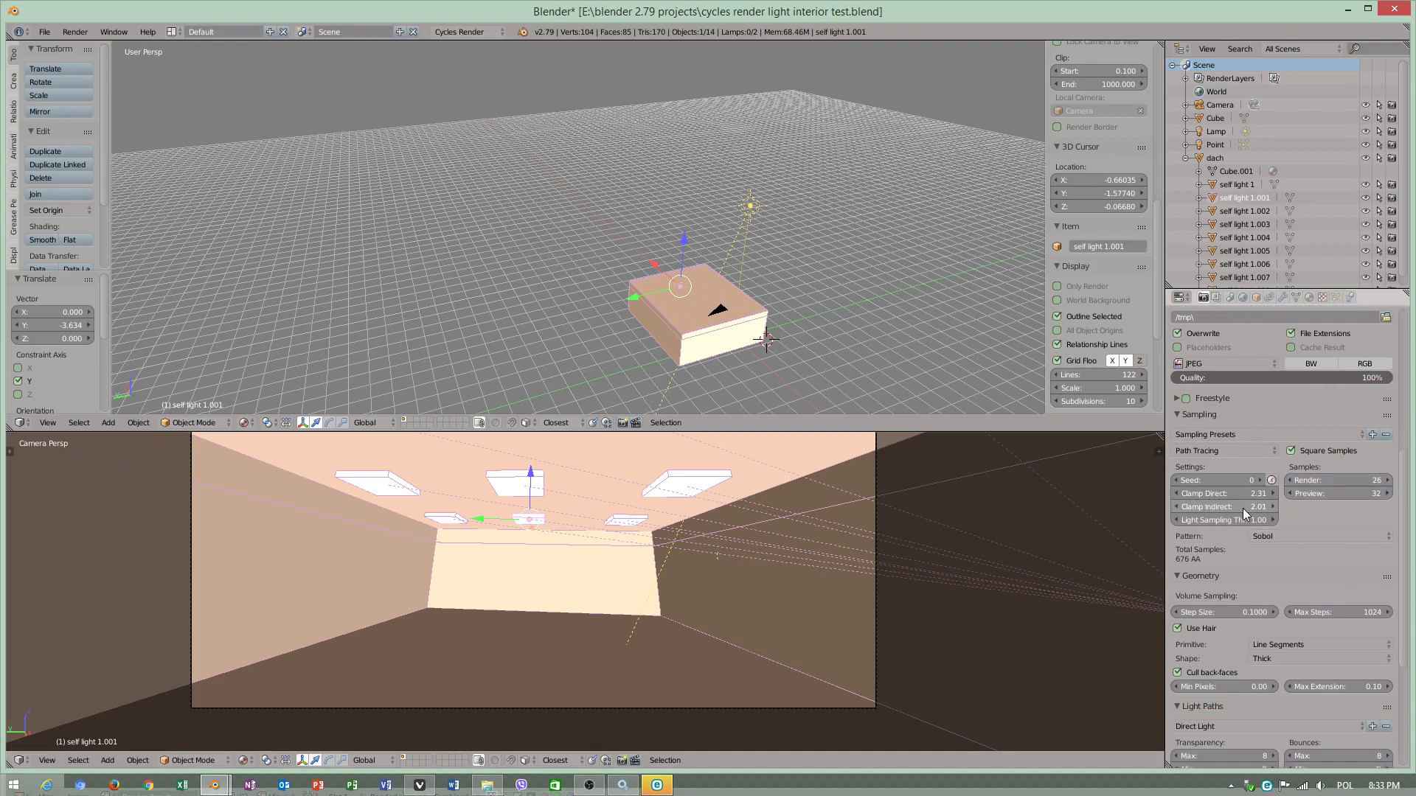
Set the maximum and minimum light bounces to 15 and the film exposure to 1.63.
scroll(1245, 519, down, 3)
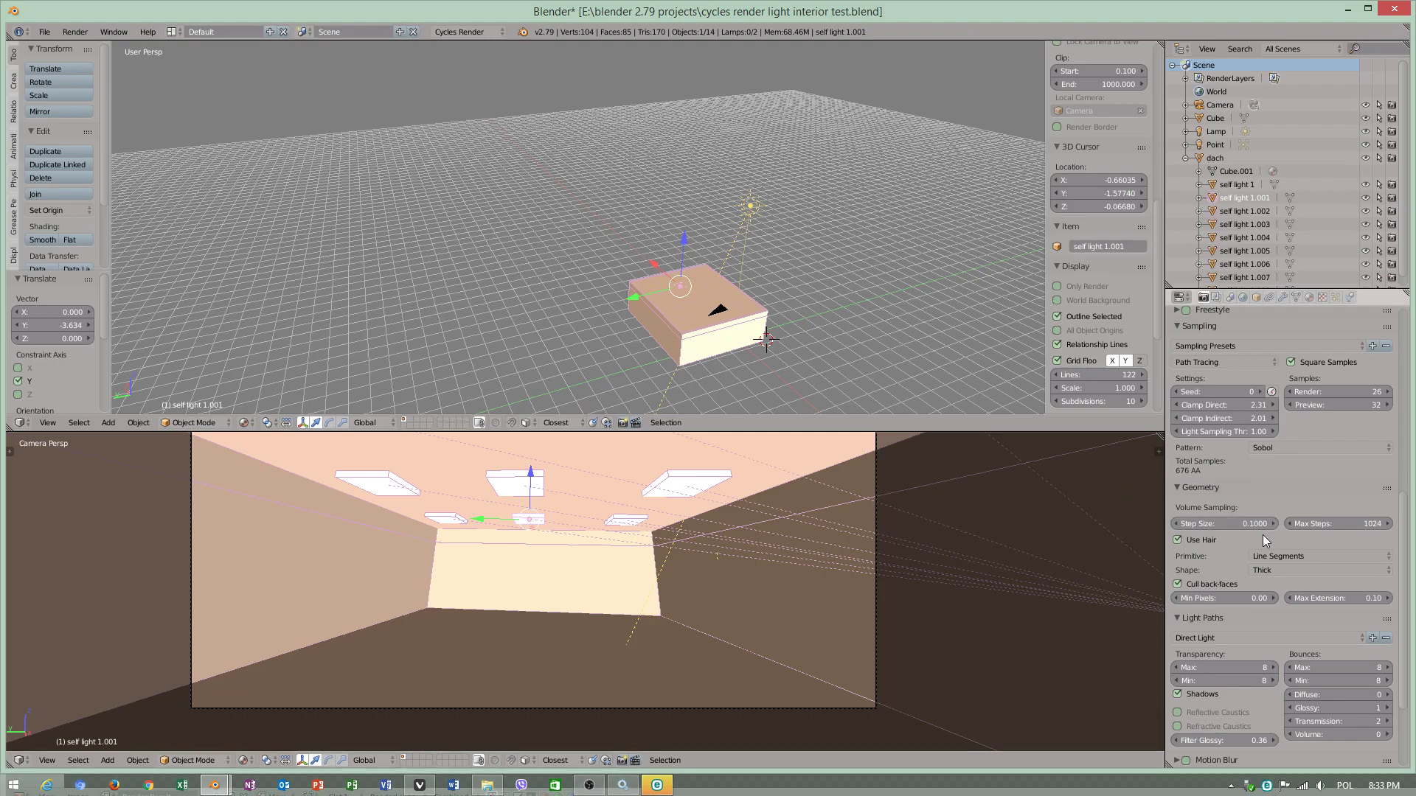
scroll(1263, 534, down, 5)
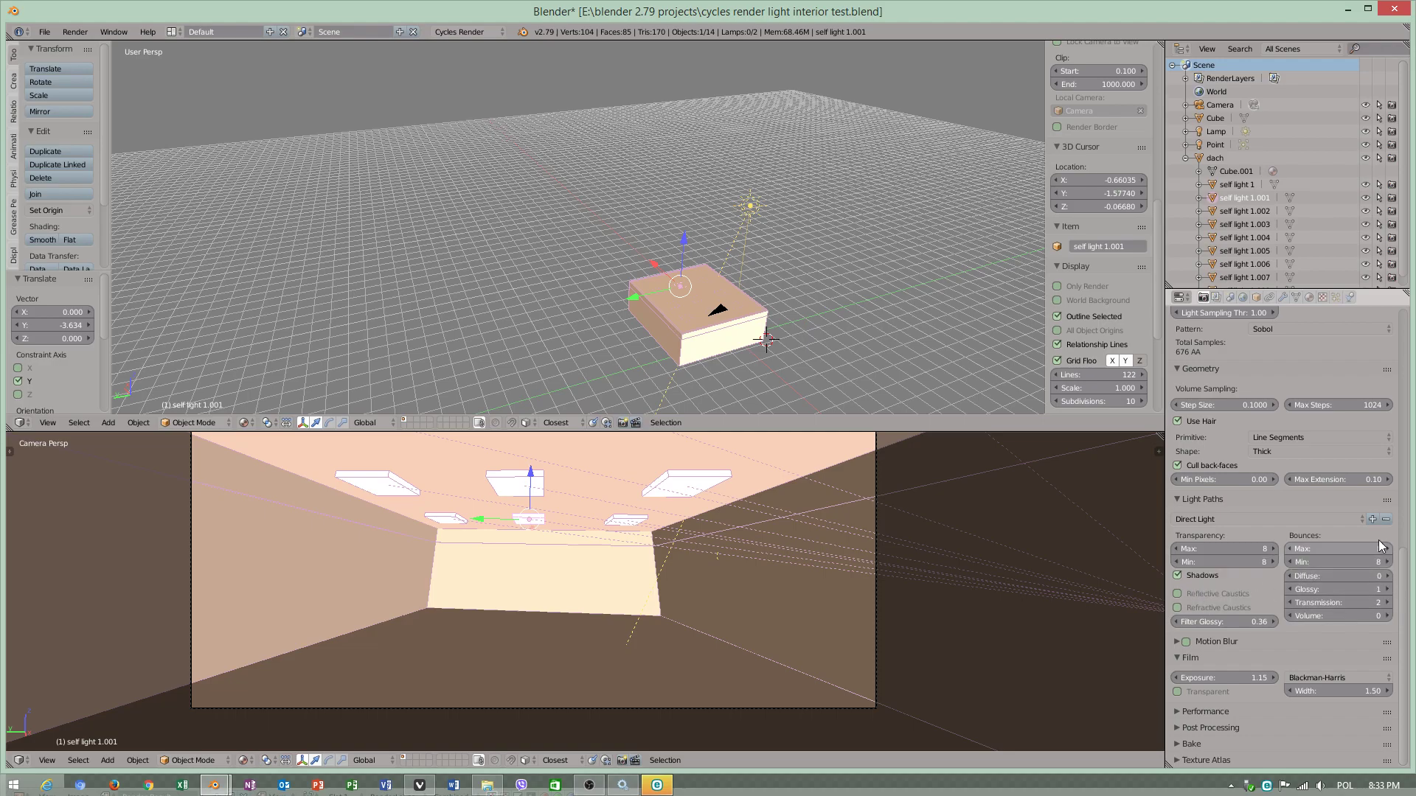
drag(1354, 562, 1378, 562)
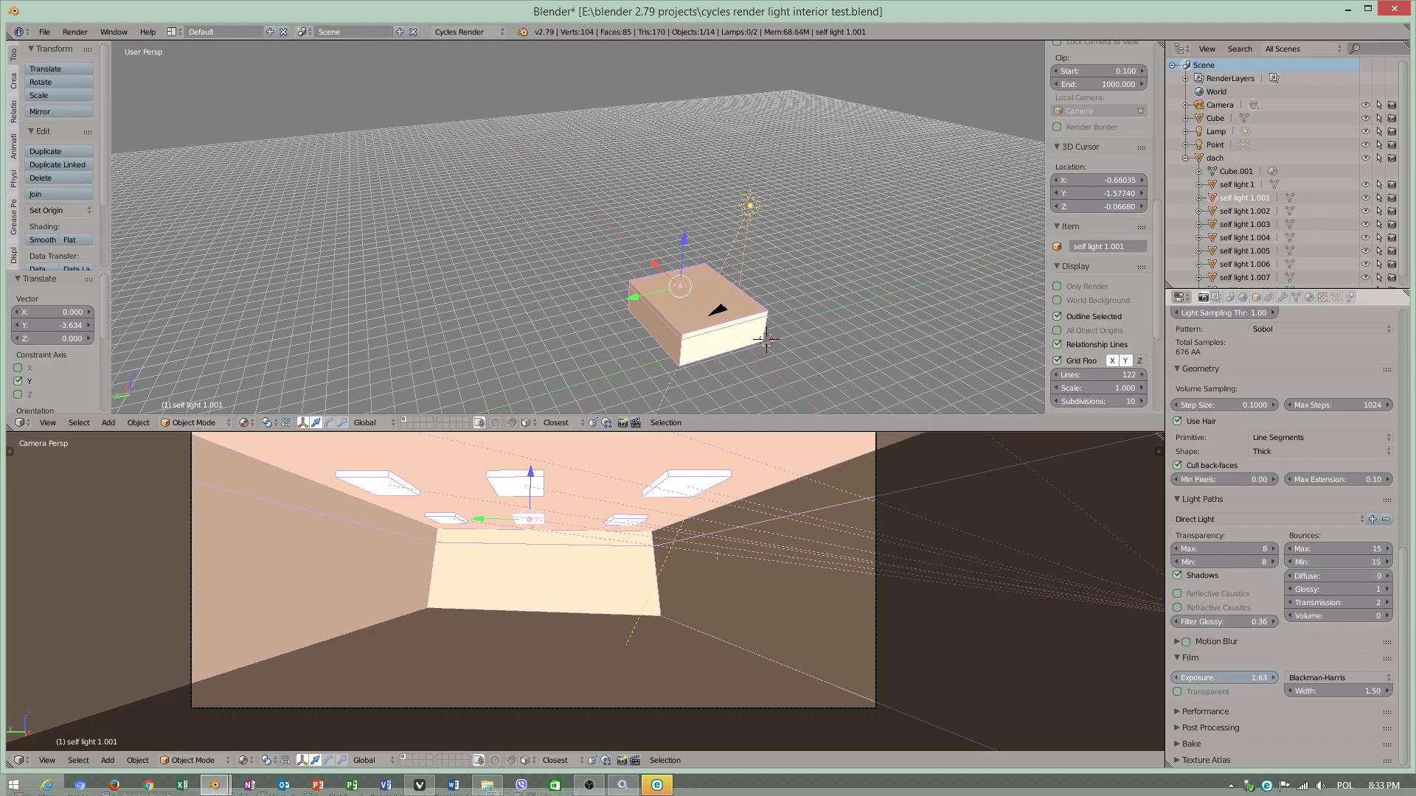
Render the camera view with the new settings and inspect the image as it develops.
scroll(1202, 433, up, 15)
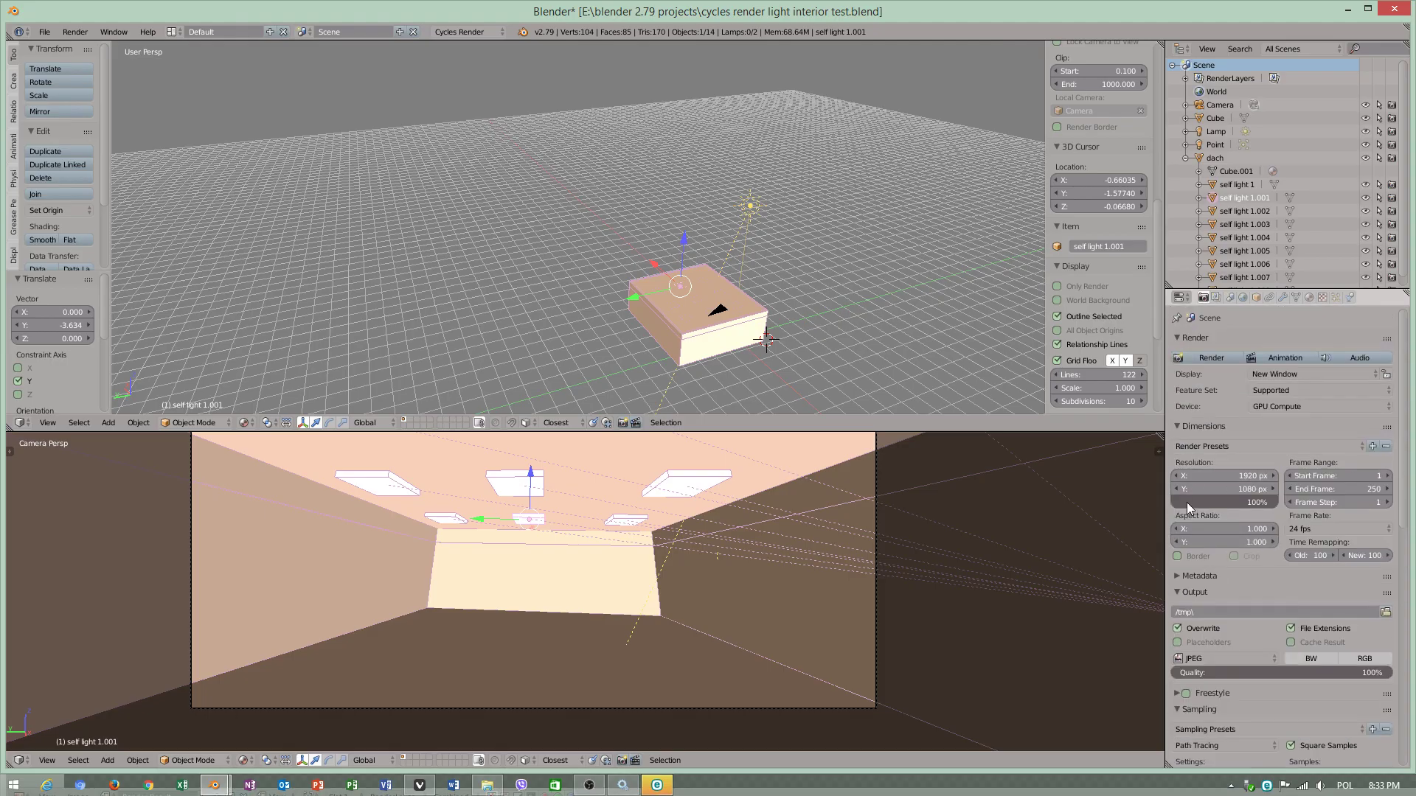
click(1209, 359)
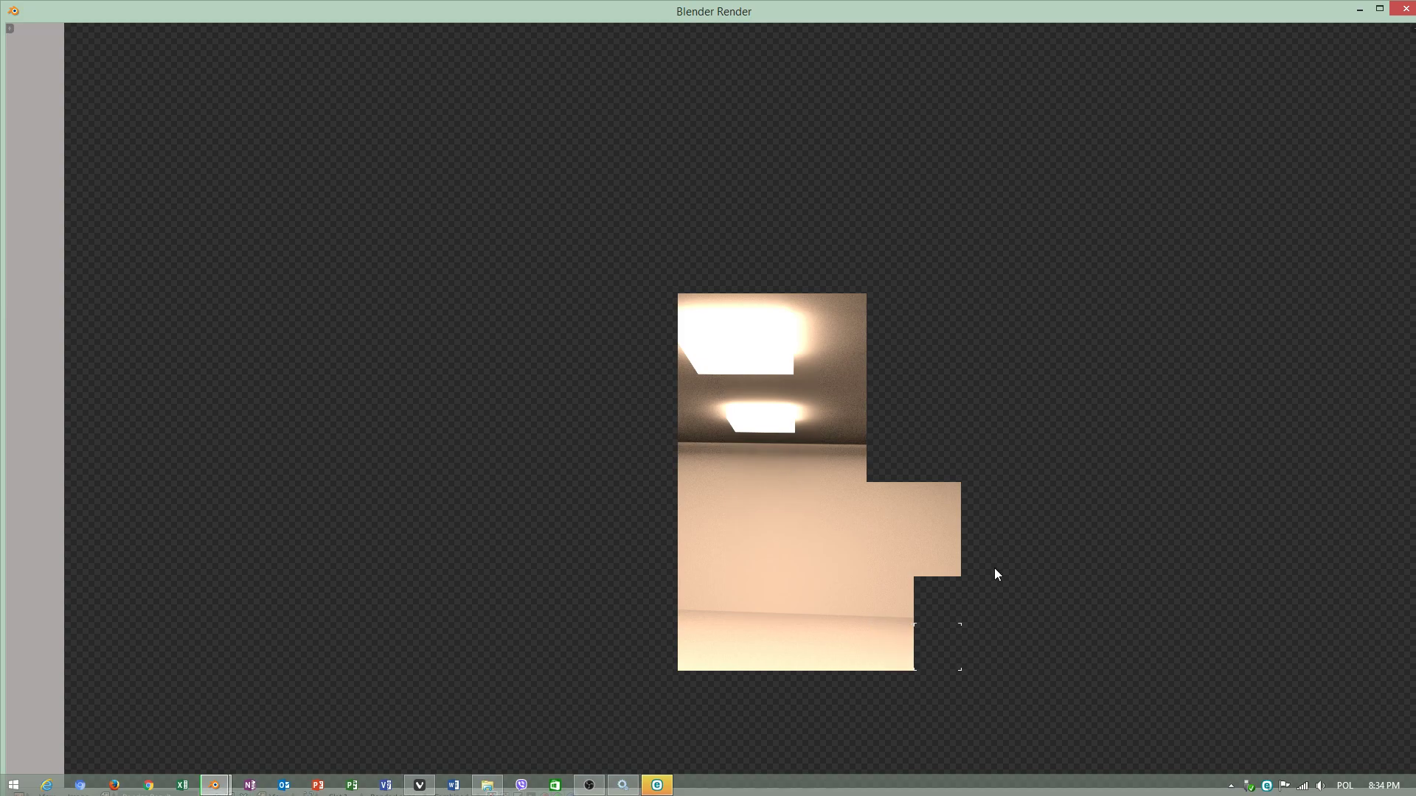
scroll(808, 473, up, 1)
scroll(808, 473, down, 2)
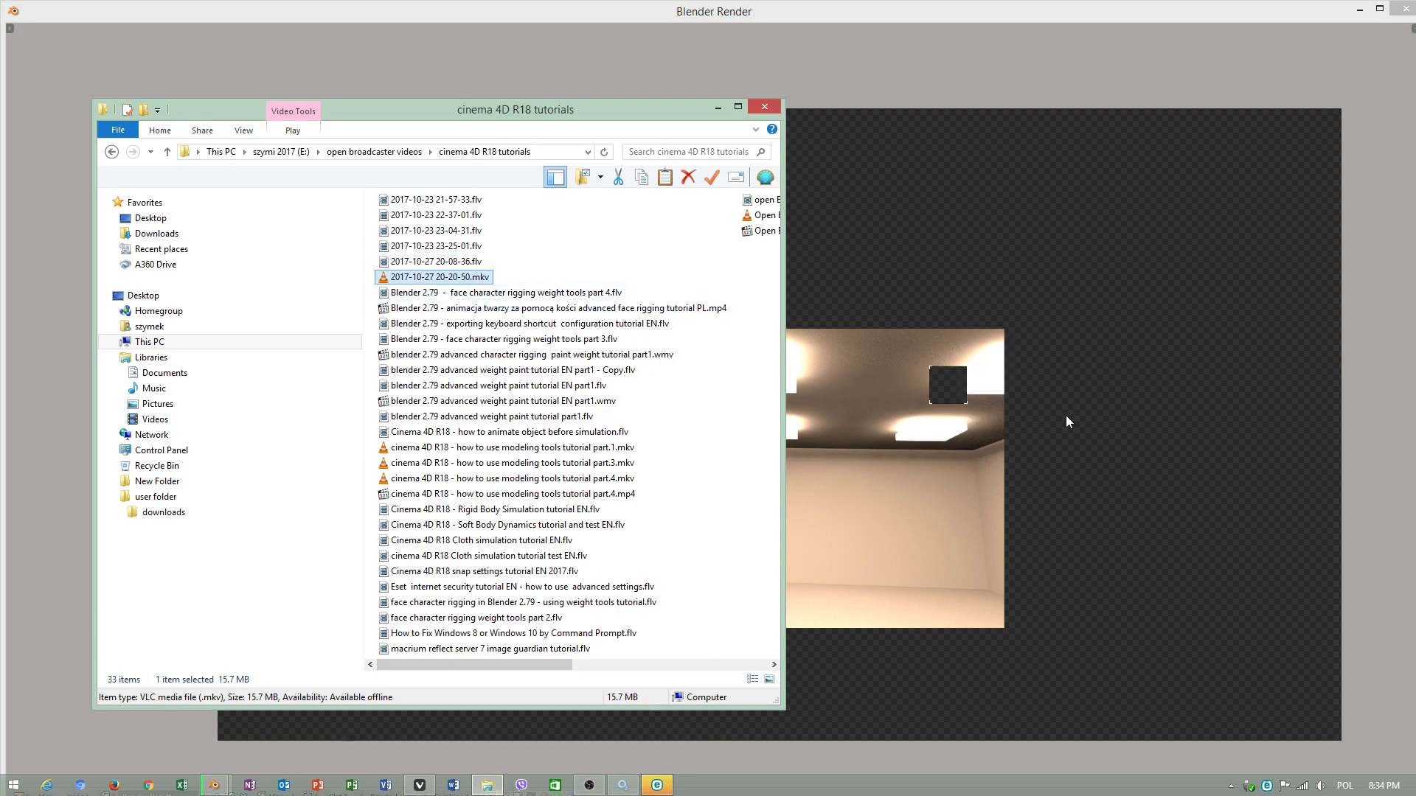
Refresh the cinema 4D R18 tutorials folder in File Explorer.
right_click(549, 272)
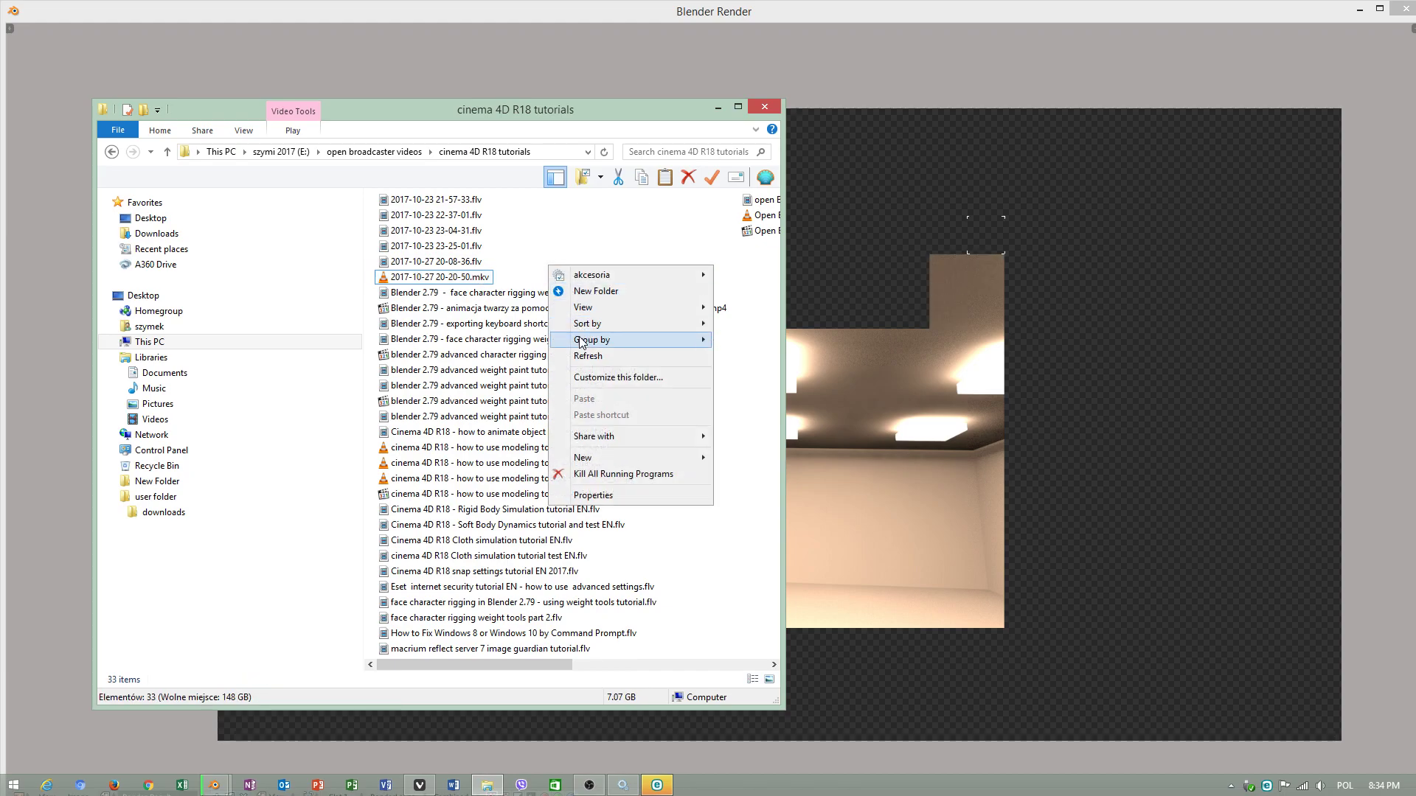
click(582, 341)
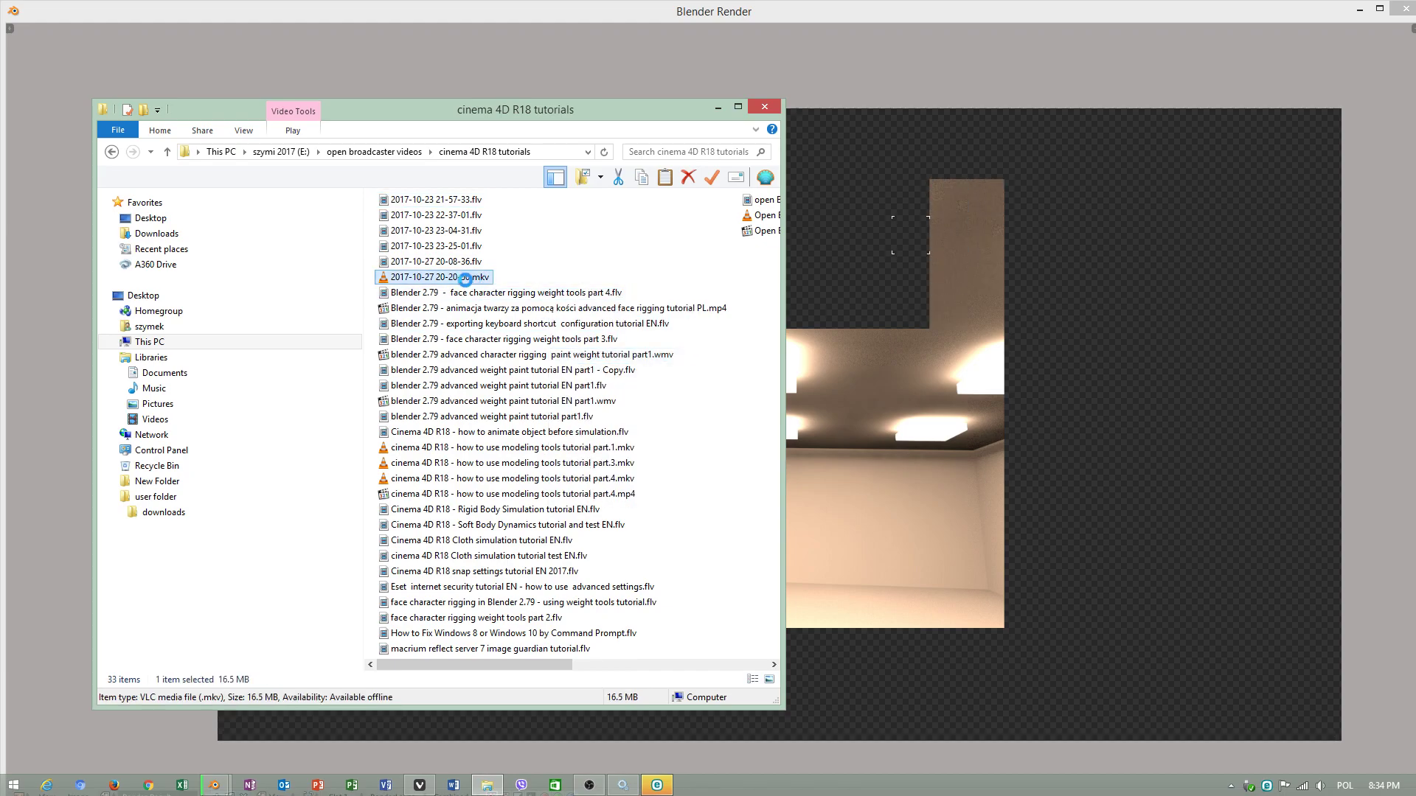
right_click(464, 278)
click(531, 766)
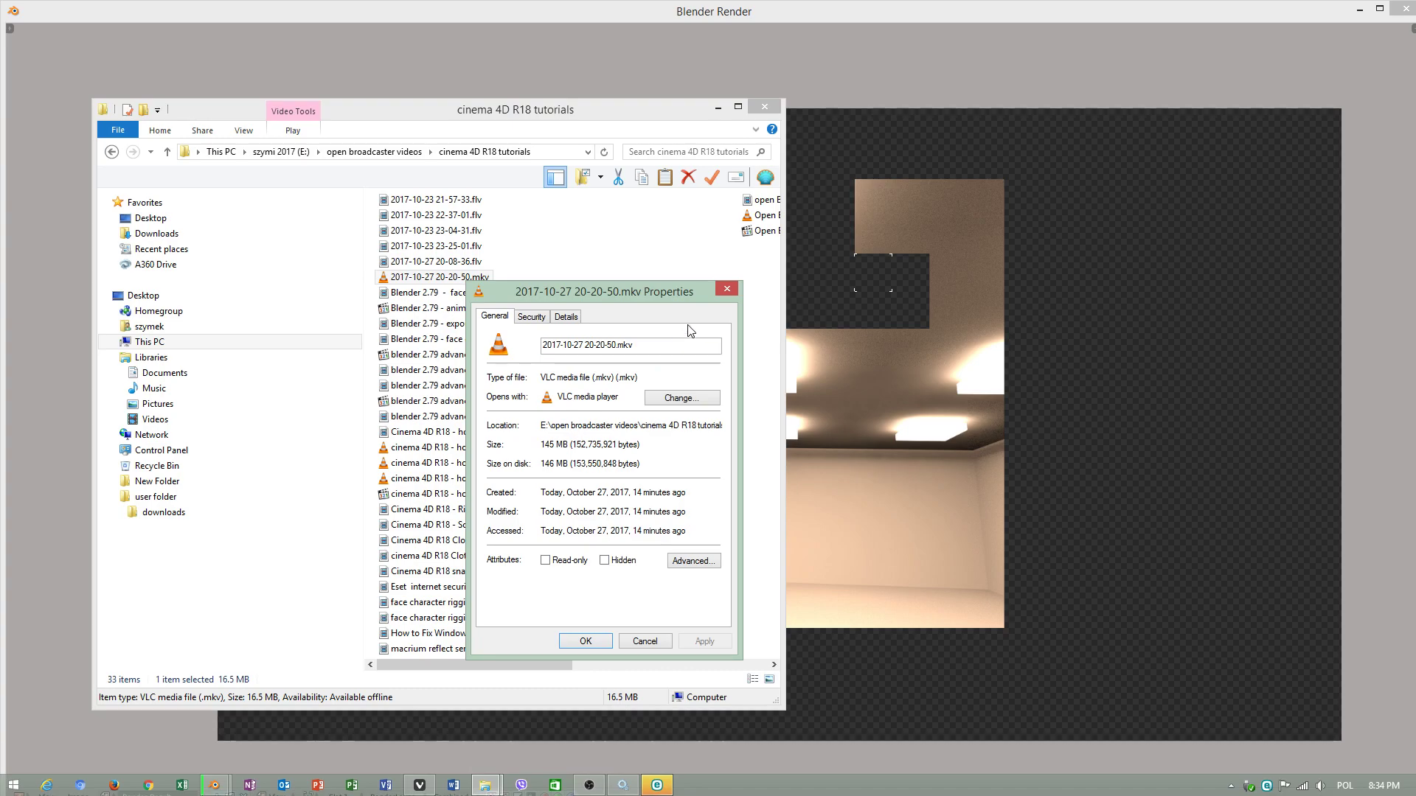
click(726, 288)
right_click(616, 233)
click(655, 321)
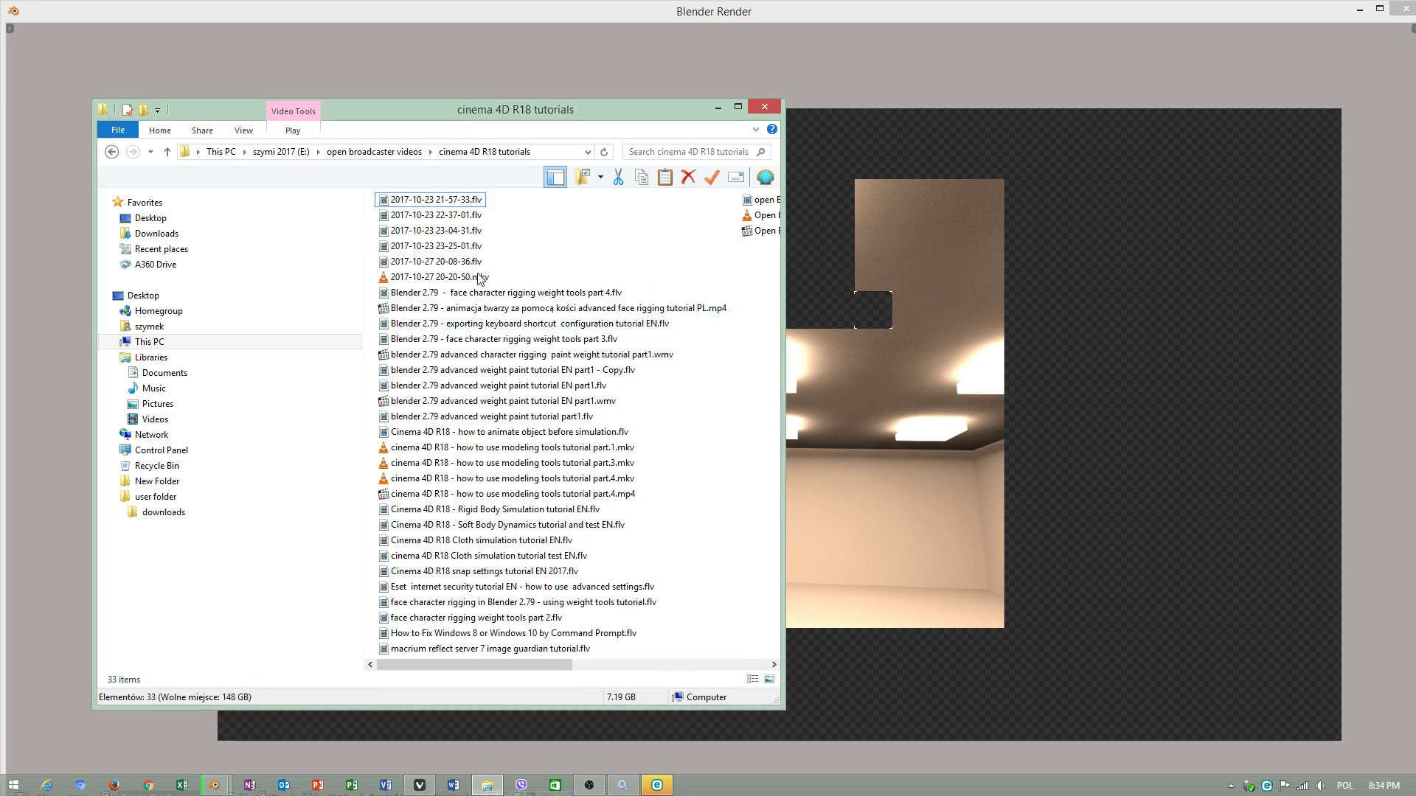
click(718, 109)
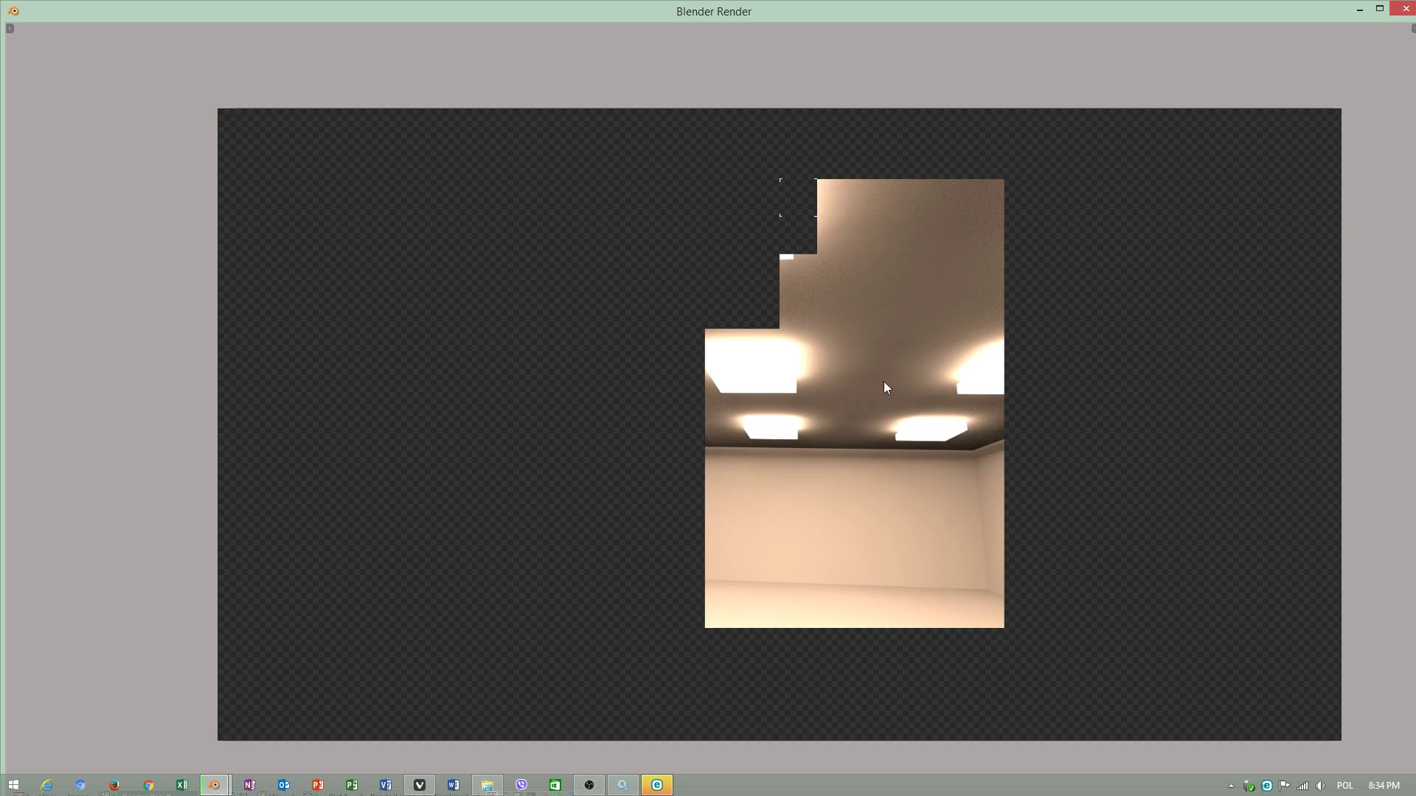
Inspect the ceiling panels in the developing Blender render and close the render view.
scroll(820, 304, up, 1)
scroll(836, 315, down, 2)
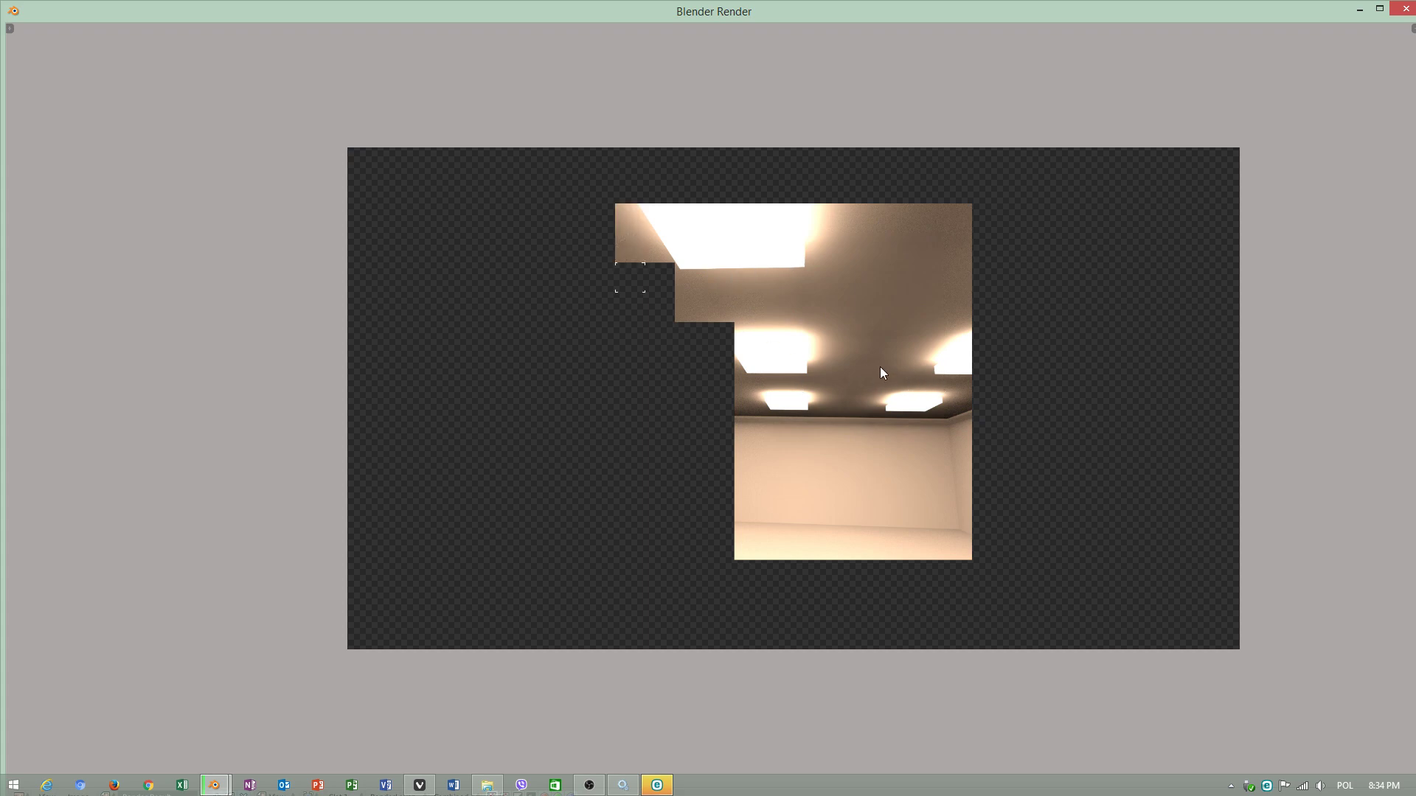
key(Escape)
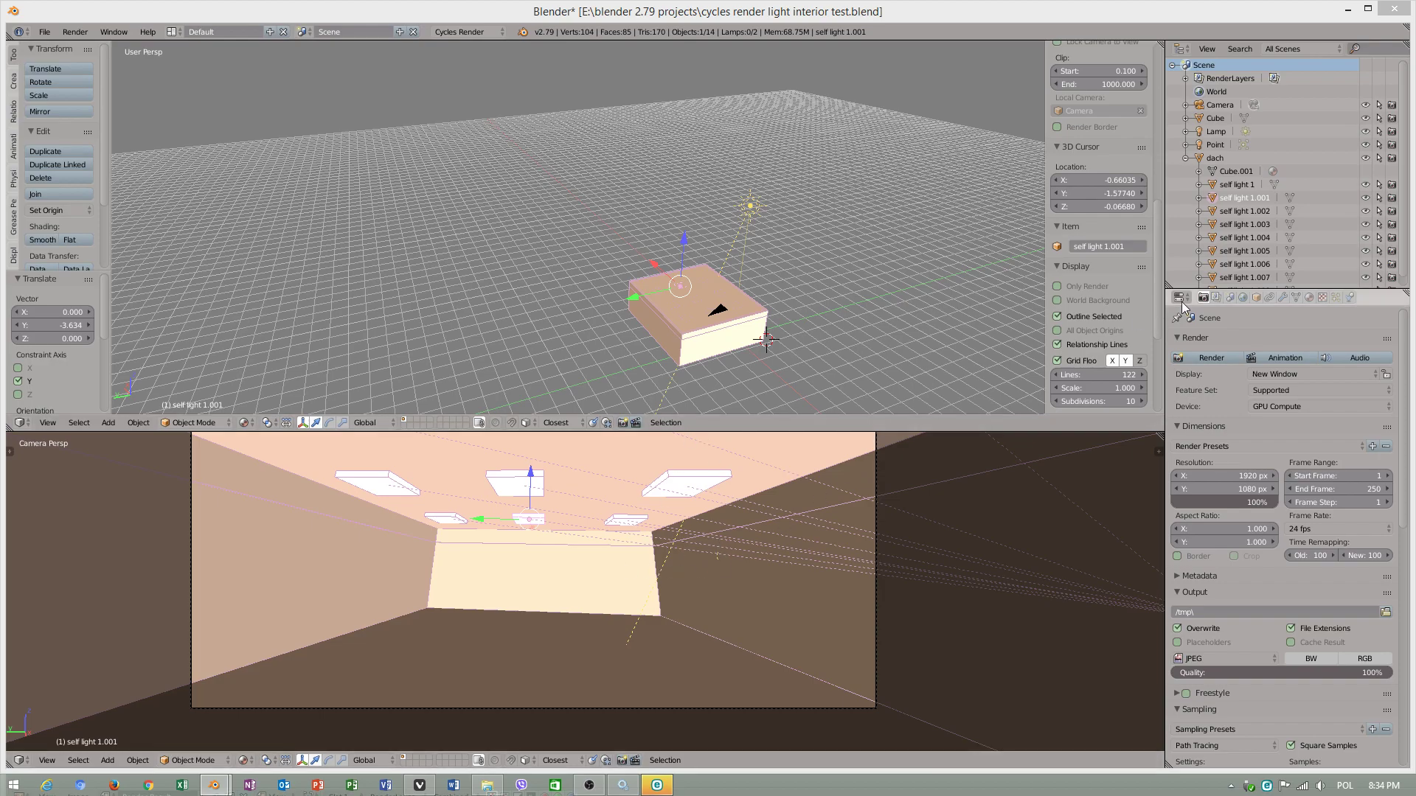
Move the Point lamp to the middle of the room, rotate it 26°, and test-render the camera view.
click(1216, 131)
scroll(763, 345, down, 1)
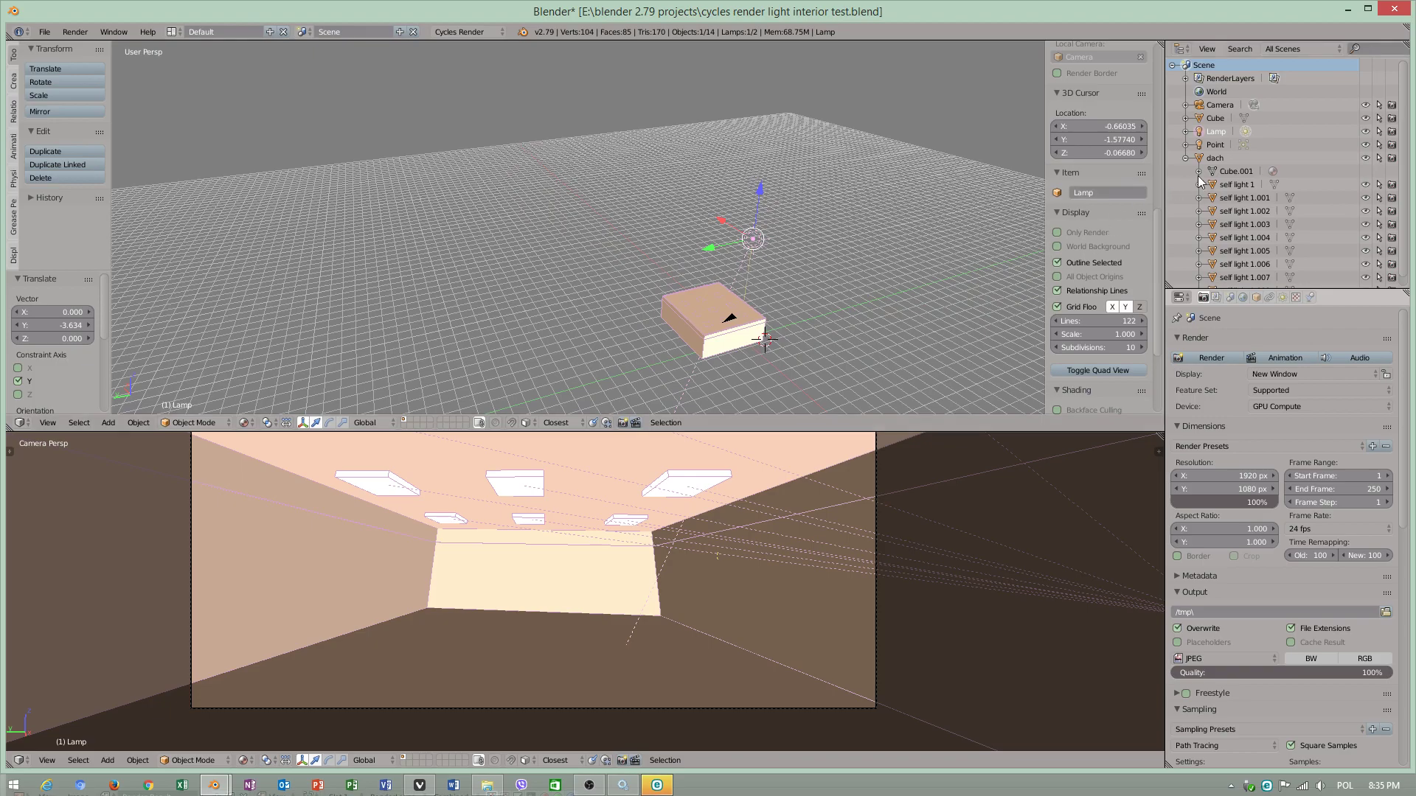
click(1215, 144)
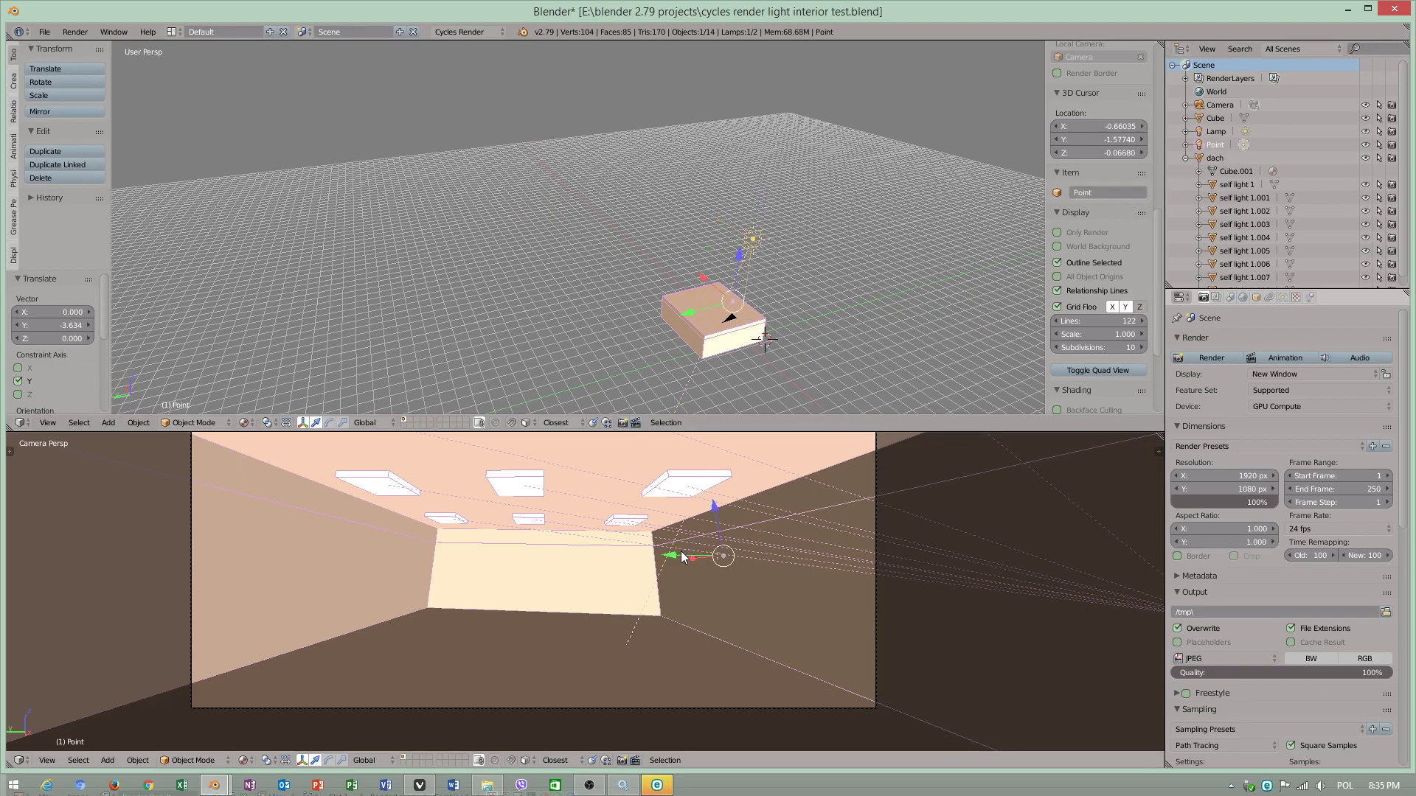
drag(682, 558, 489, 581)
click(329, 760)
drag(587, 522, 599, 545)
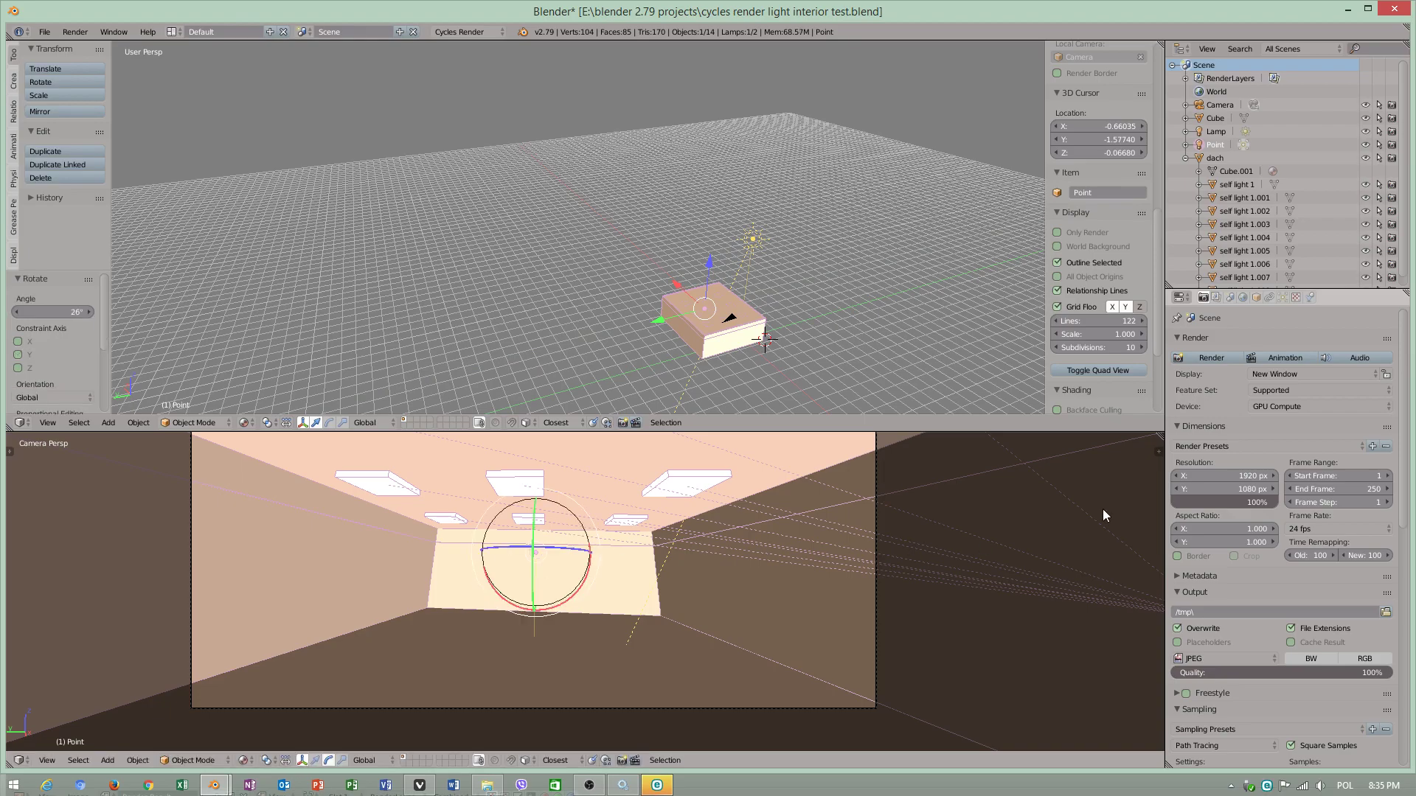
click(1210, 358)
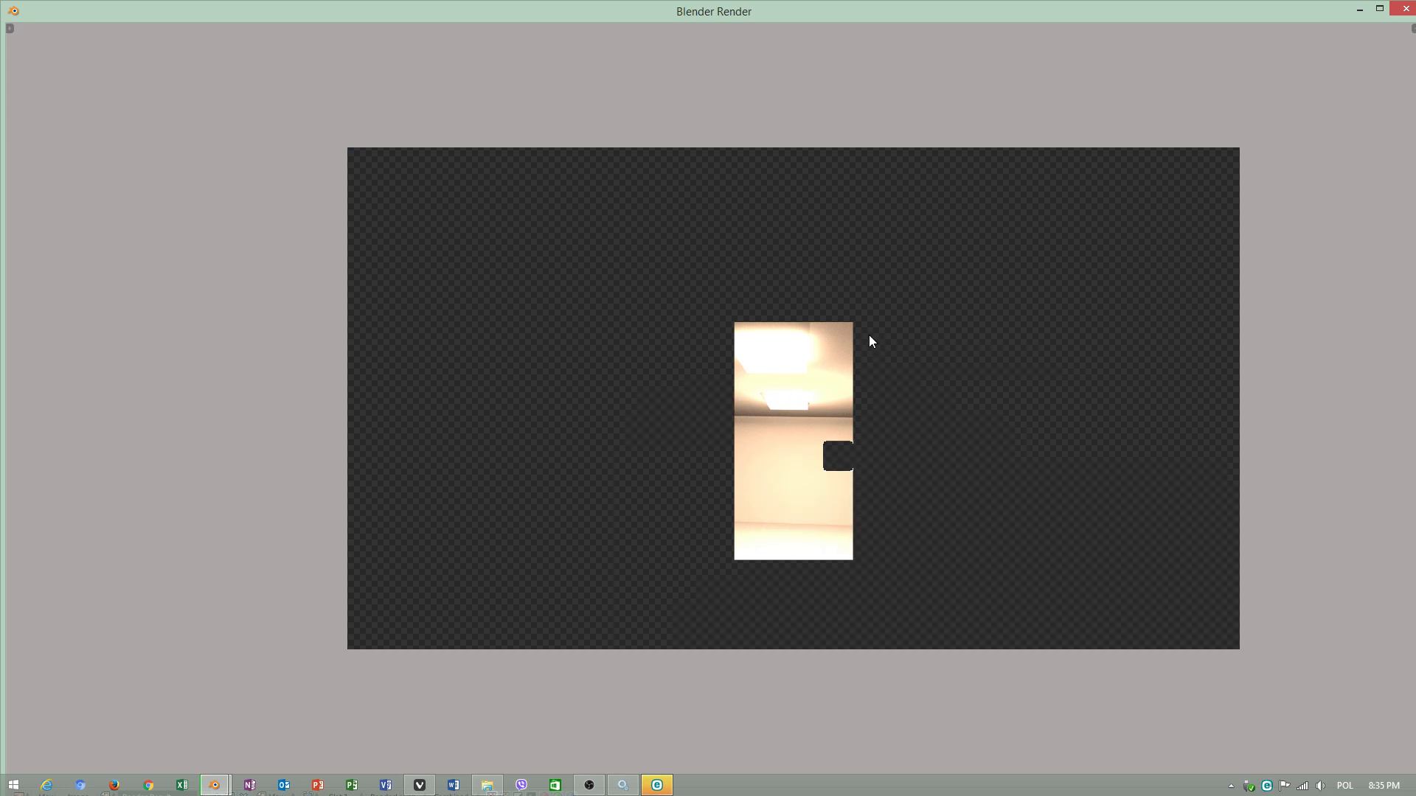
key(Escape)
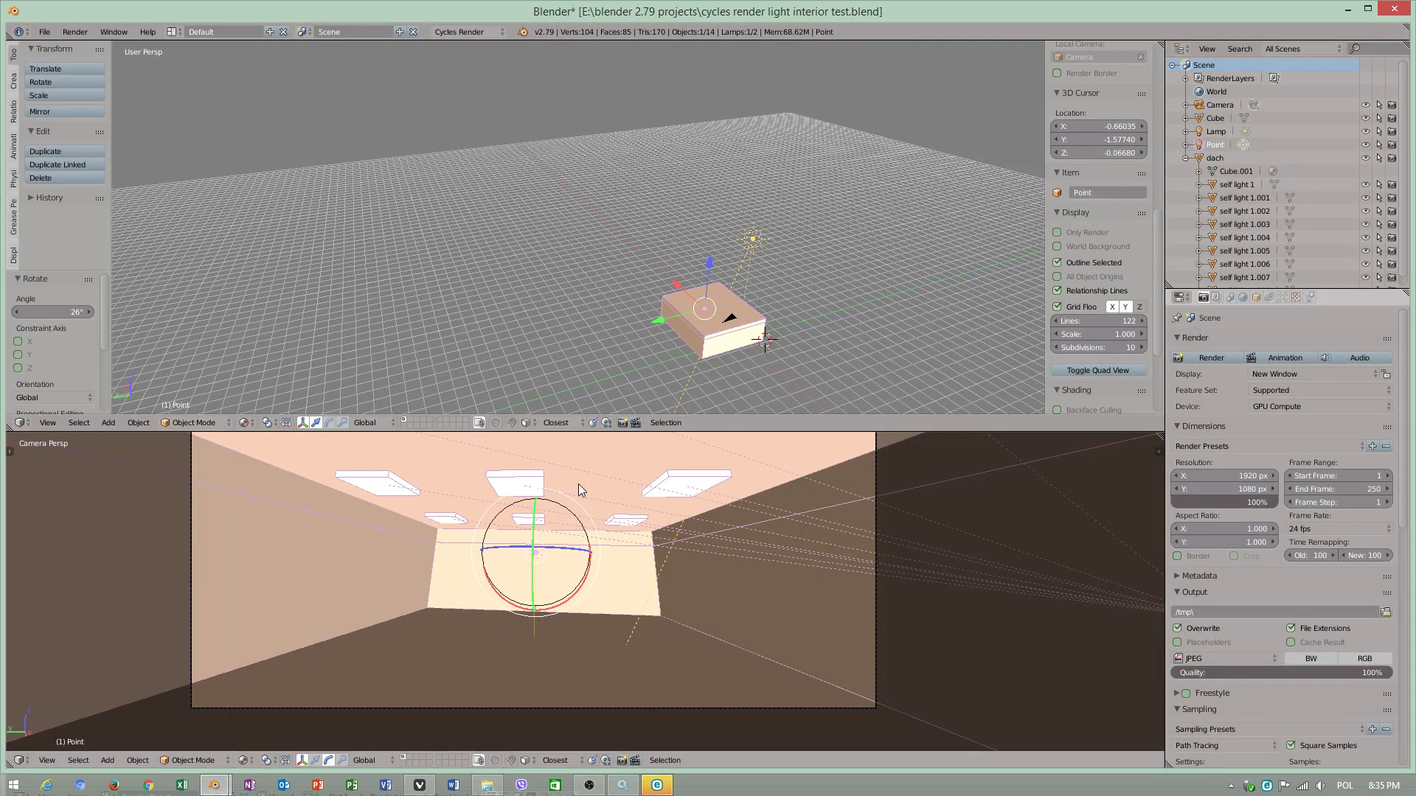
Set the Point lamp's emission strength to 11.6 and run a test render.
click(1284, 298)
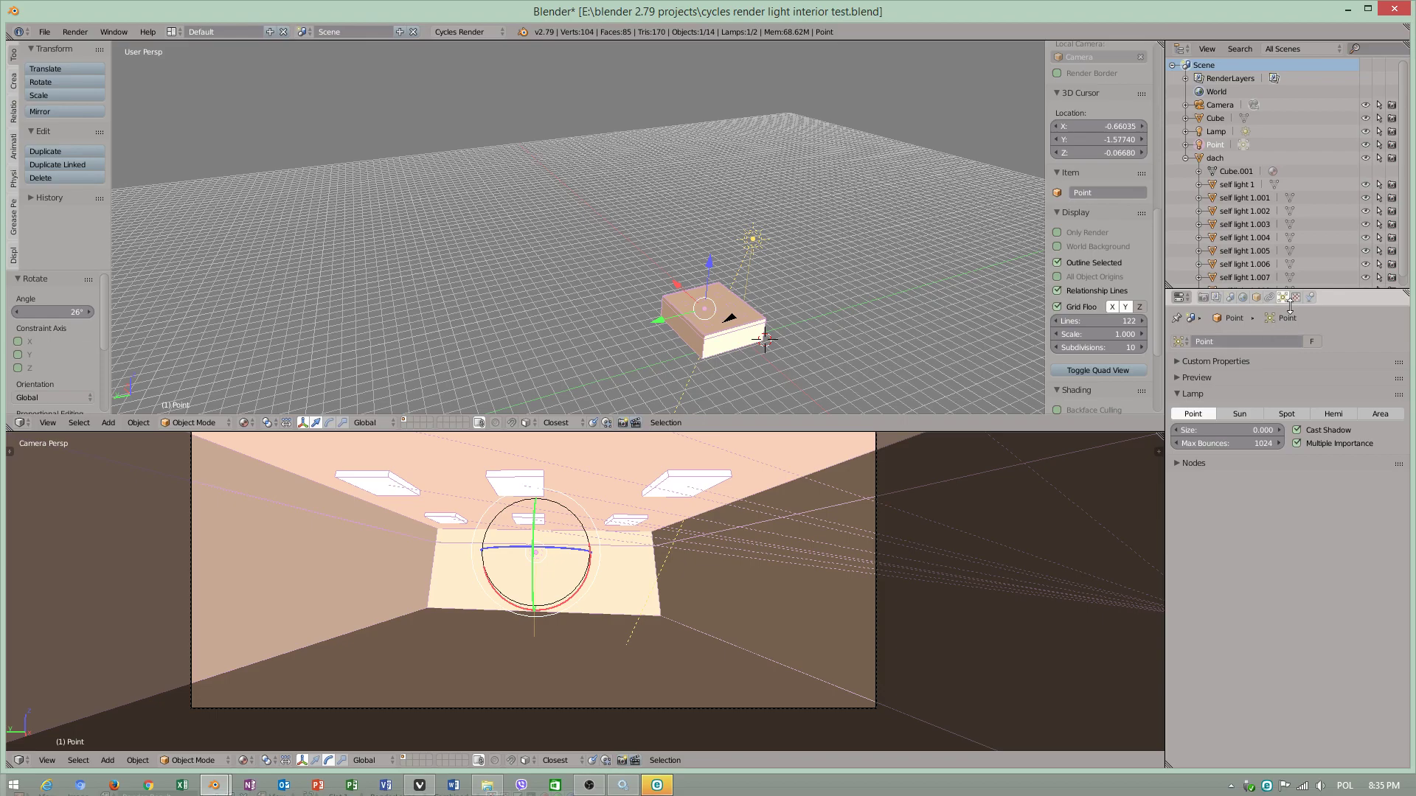
click(1193, 378)
click(1190, 362)
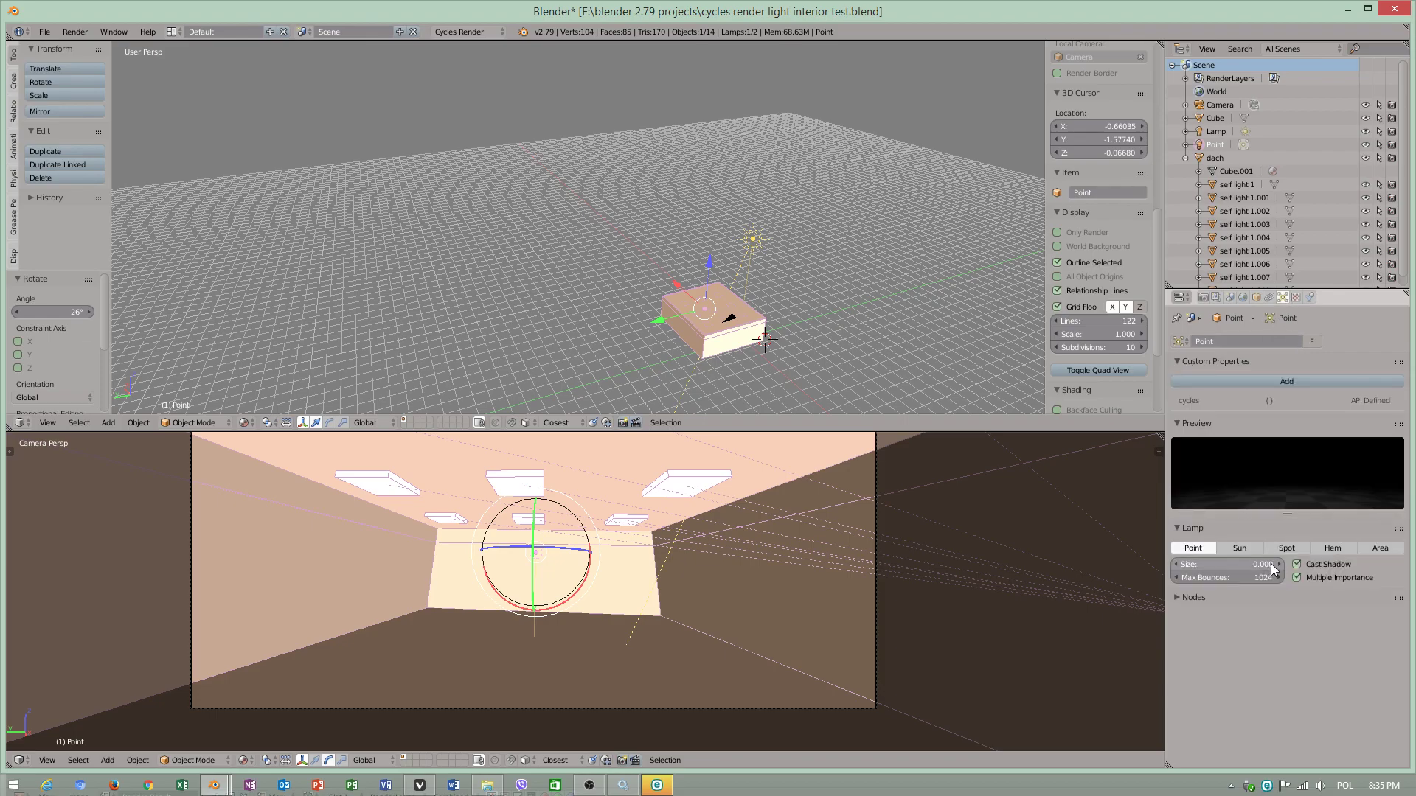
click(1184, 598)
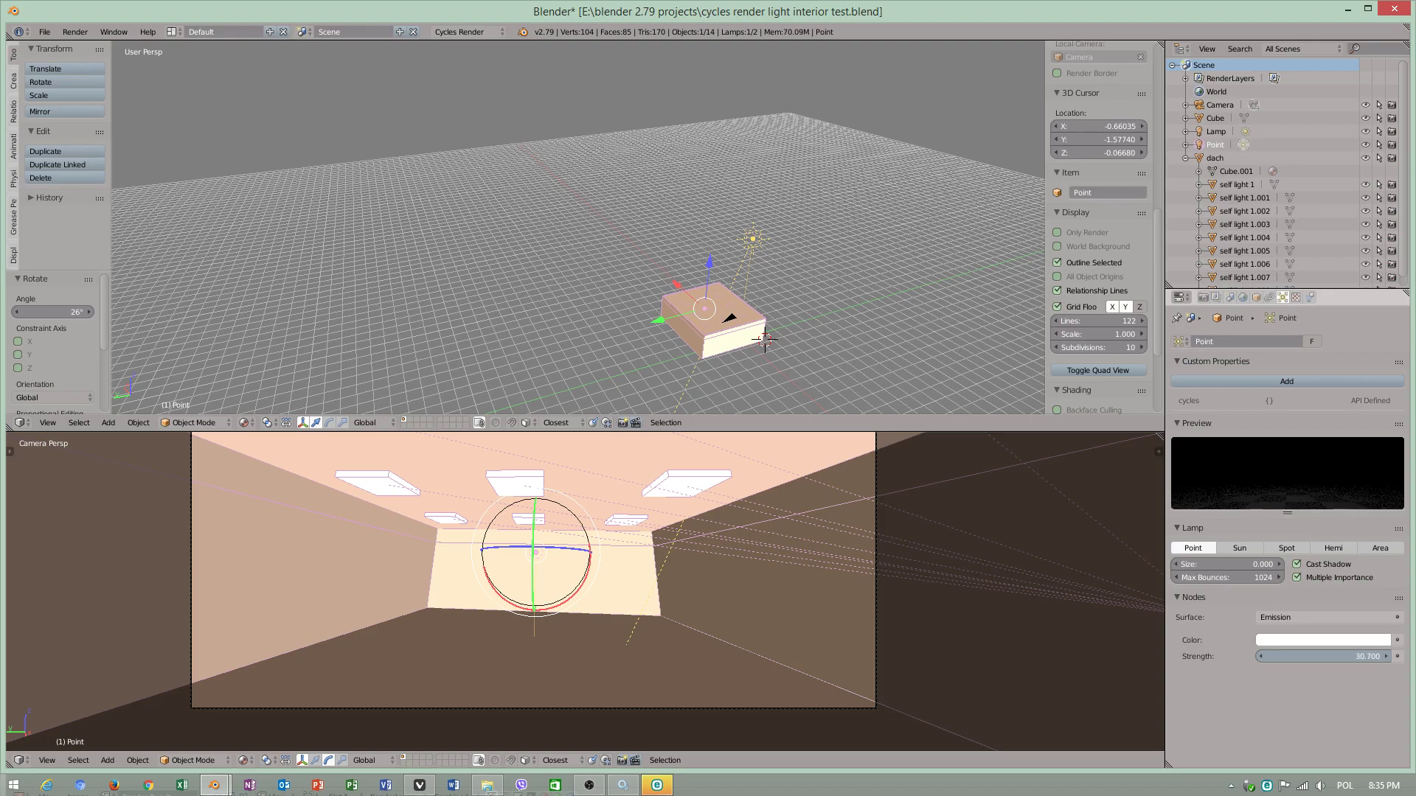
drag(1323, 656, 1298, 656)
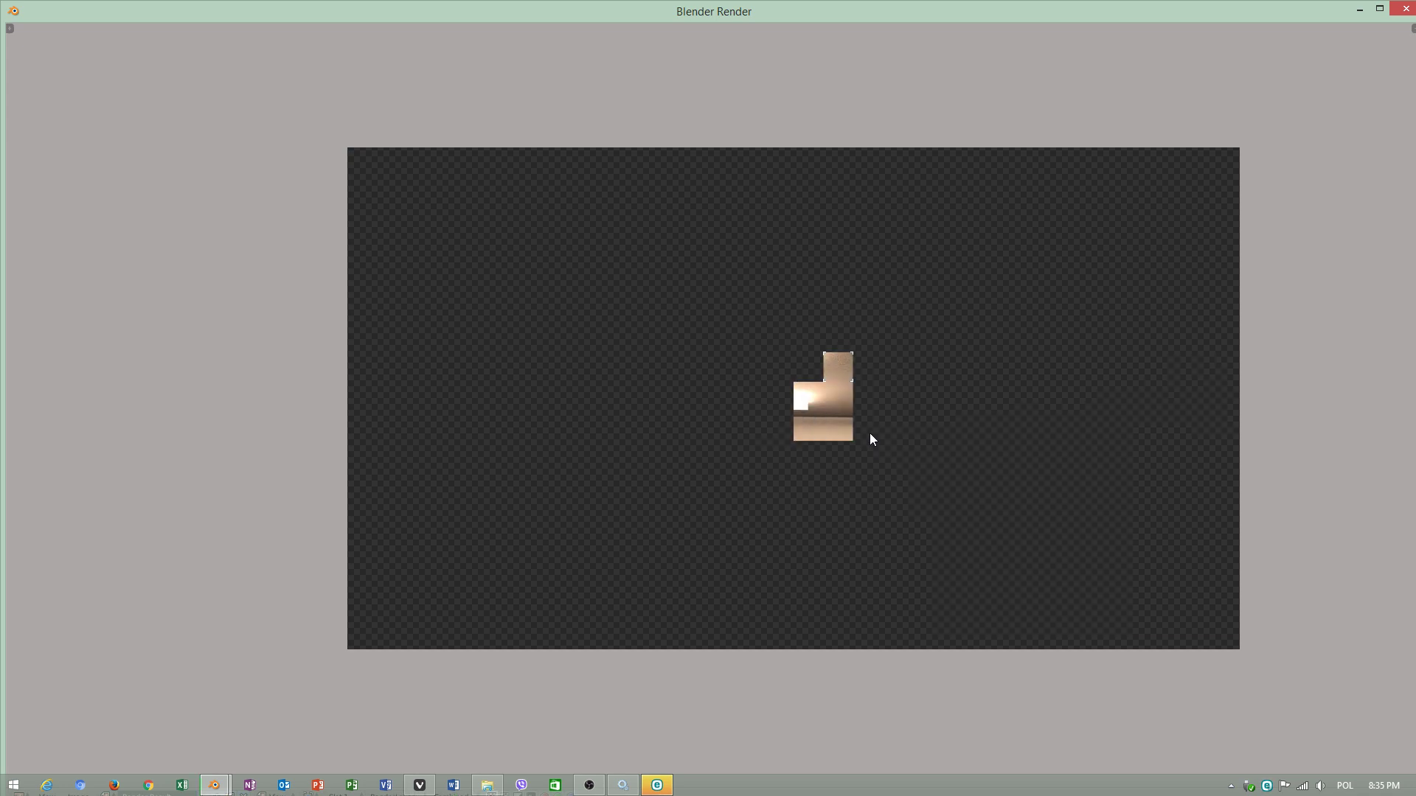
key(Escape)
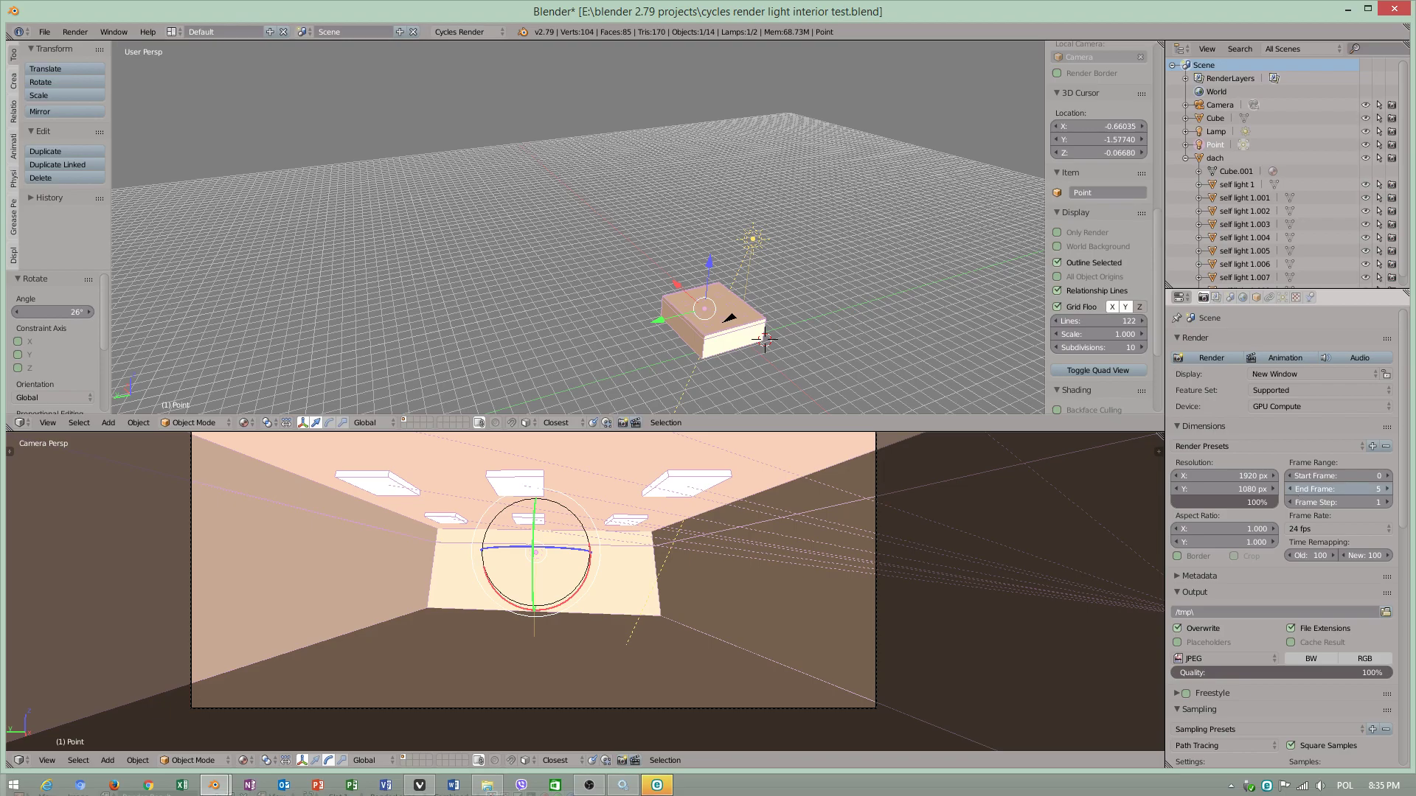
Set both the start and end frame to 1, and raise the Point lamp's emission strength for another test render.
drag(1294, 492, 1355, 478)
click(1283, 297)
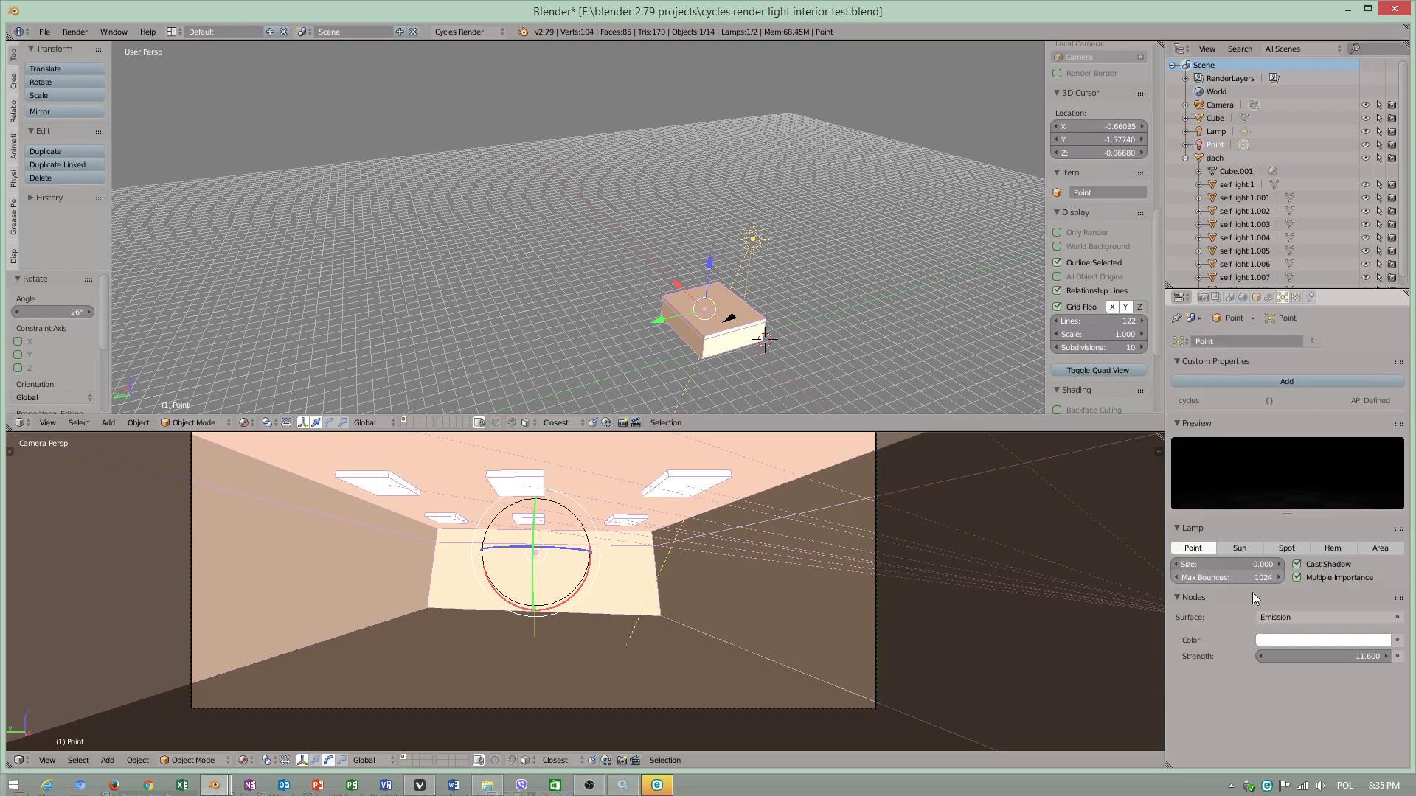
drag(1292, 656, 1320, 656)
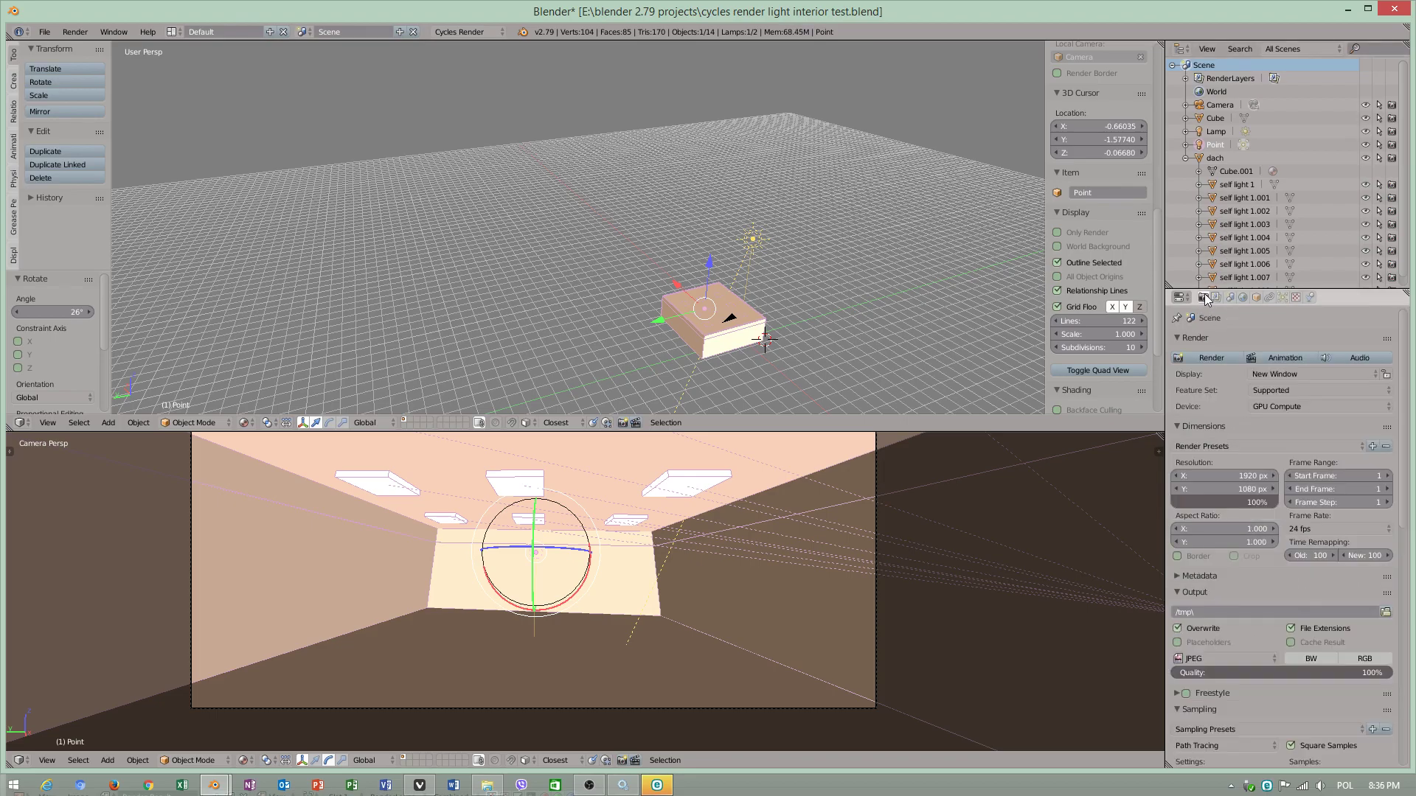
key(F12)
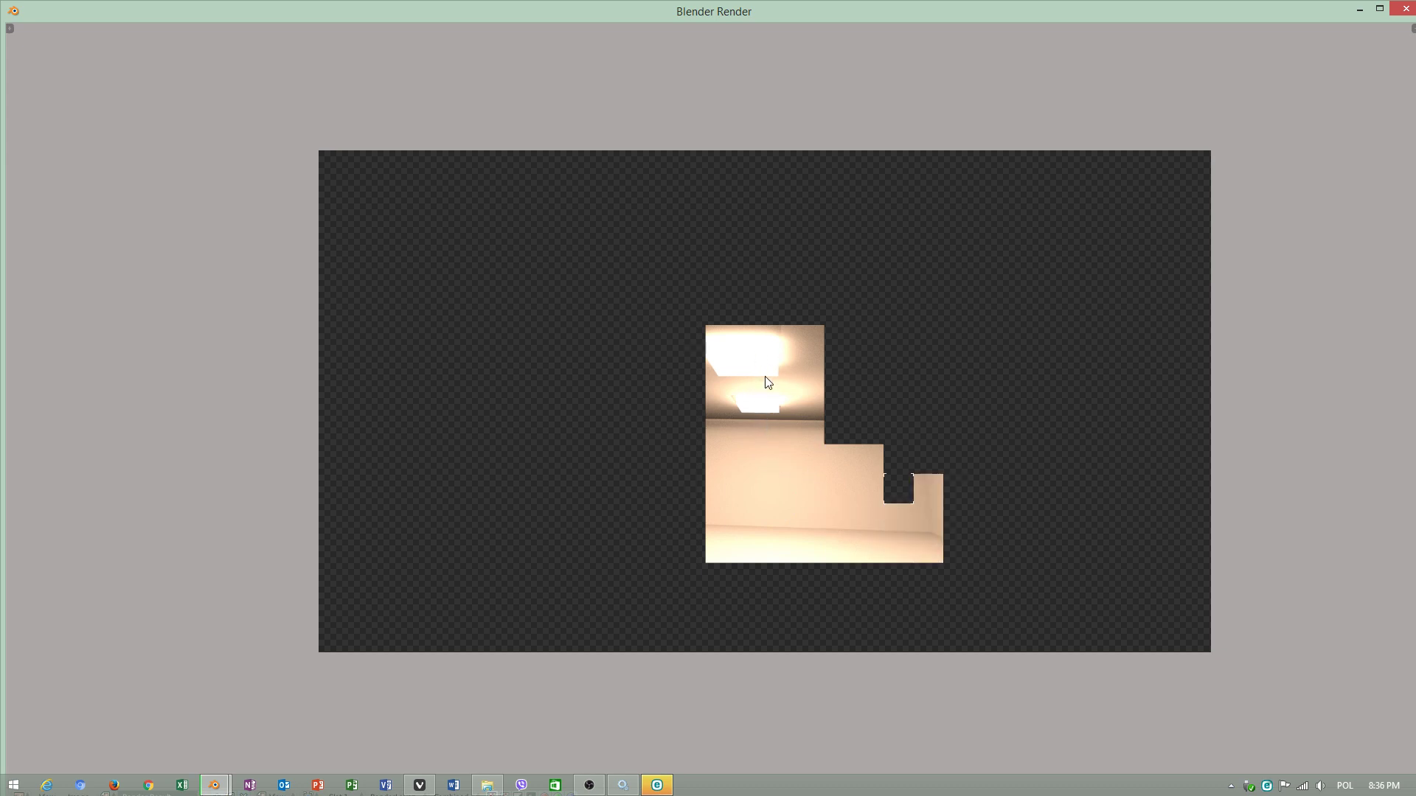
key(Escape)
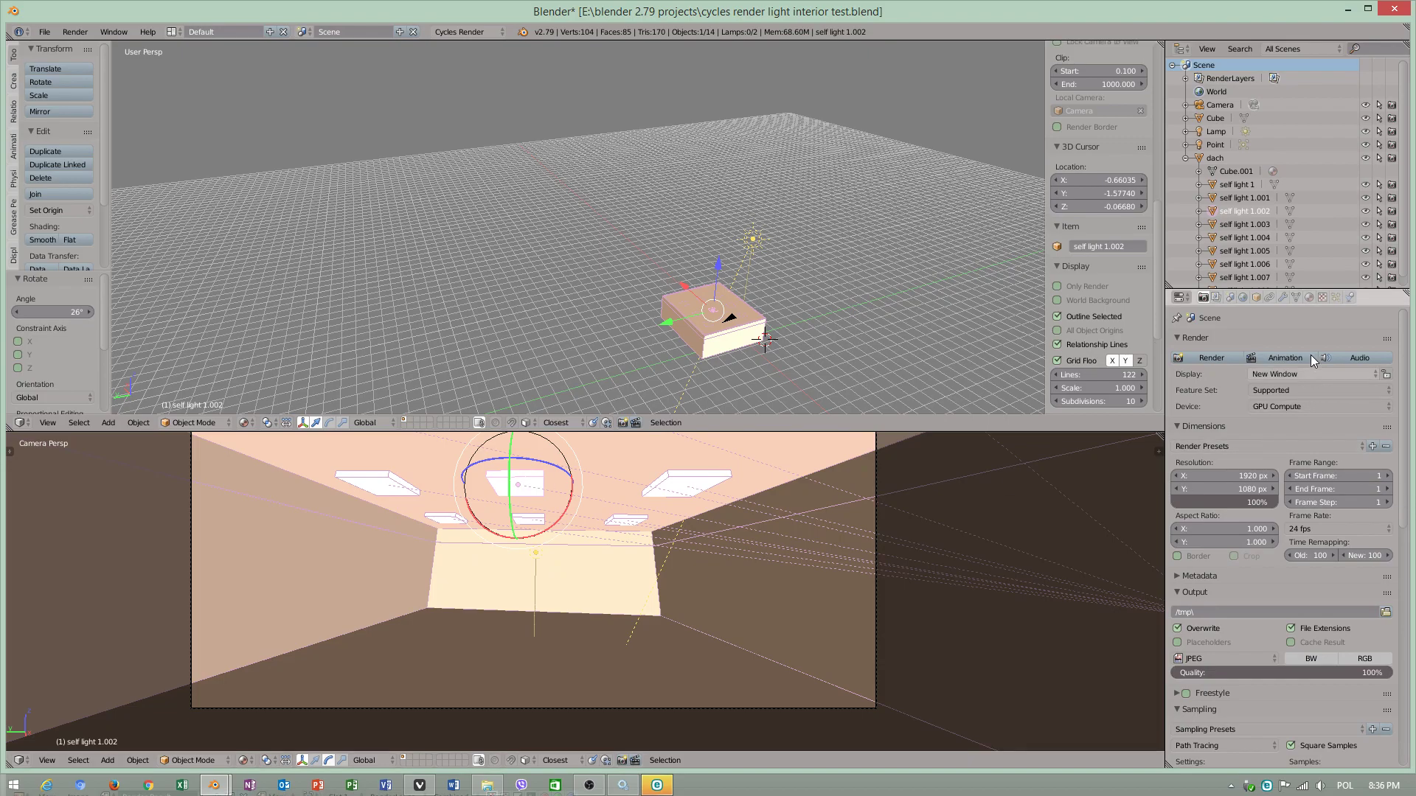
Set the self light 1.002 material's emission strength to 6.2 and its volume shader to Volume Scatter.
click(1309, 297)
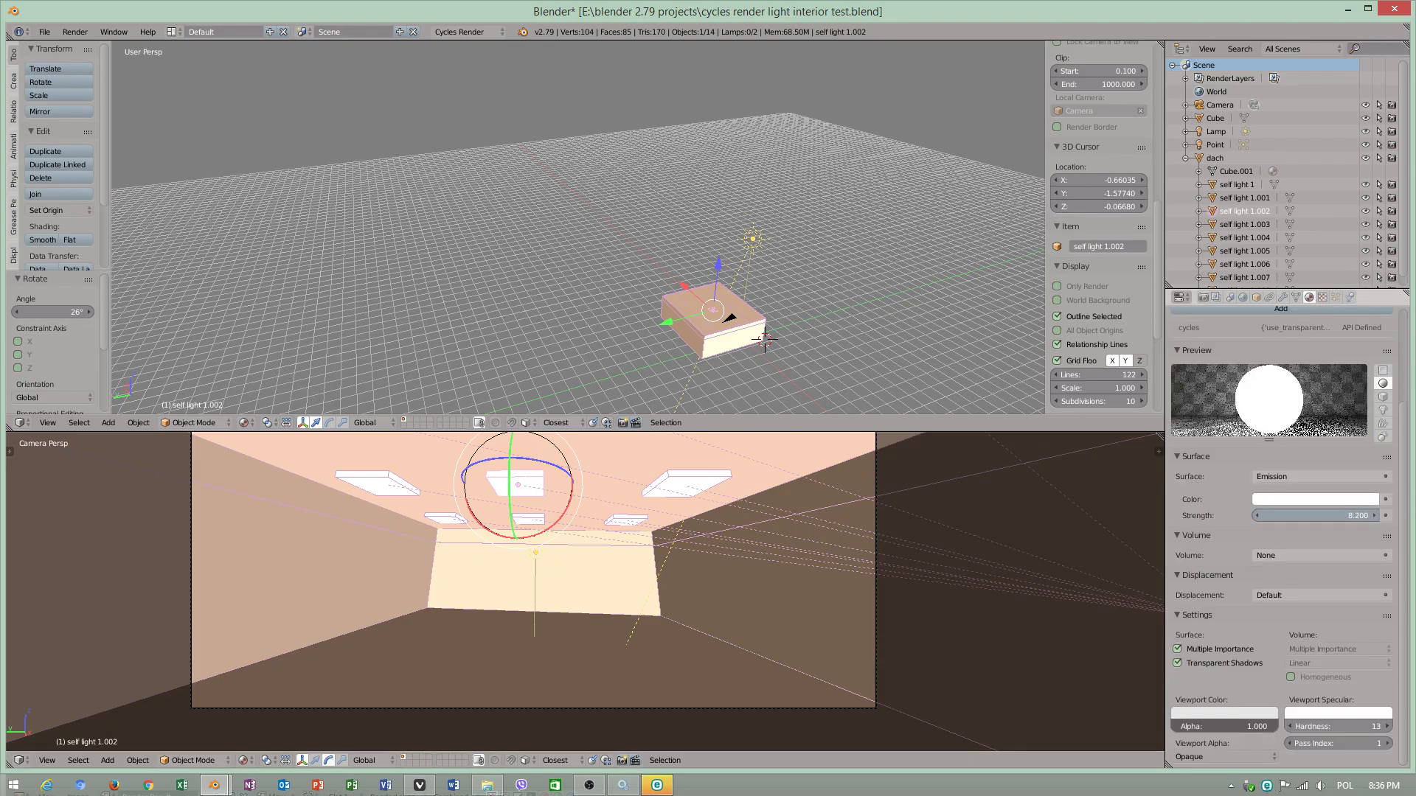
drag(1312, 516, 1327, 515)
click(1279, 555)
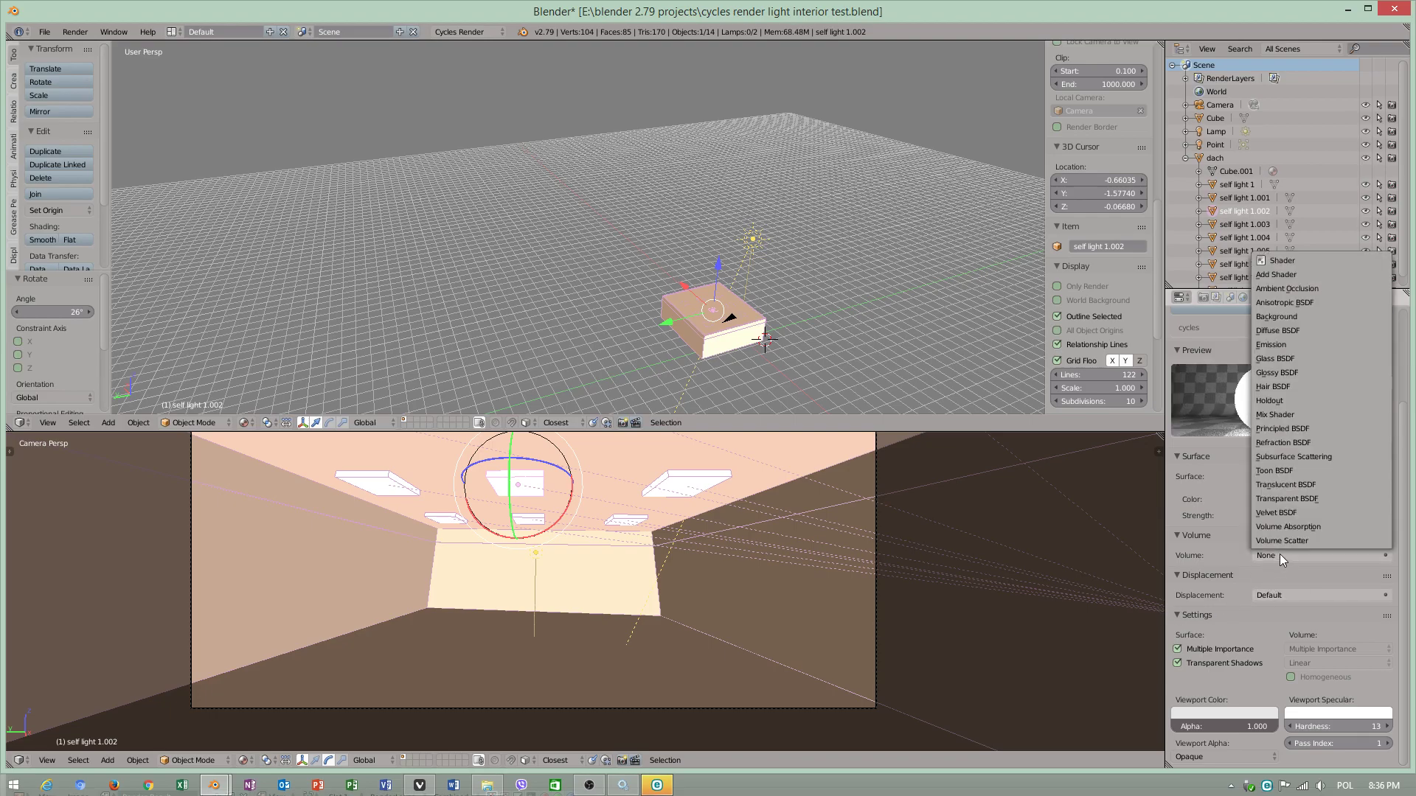
click(1284, 542)
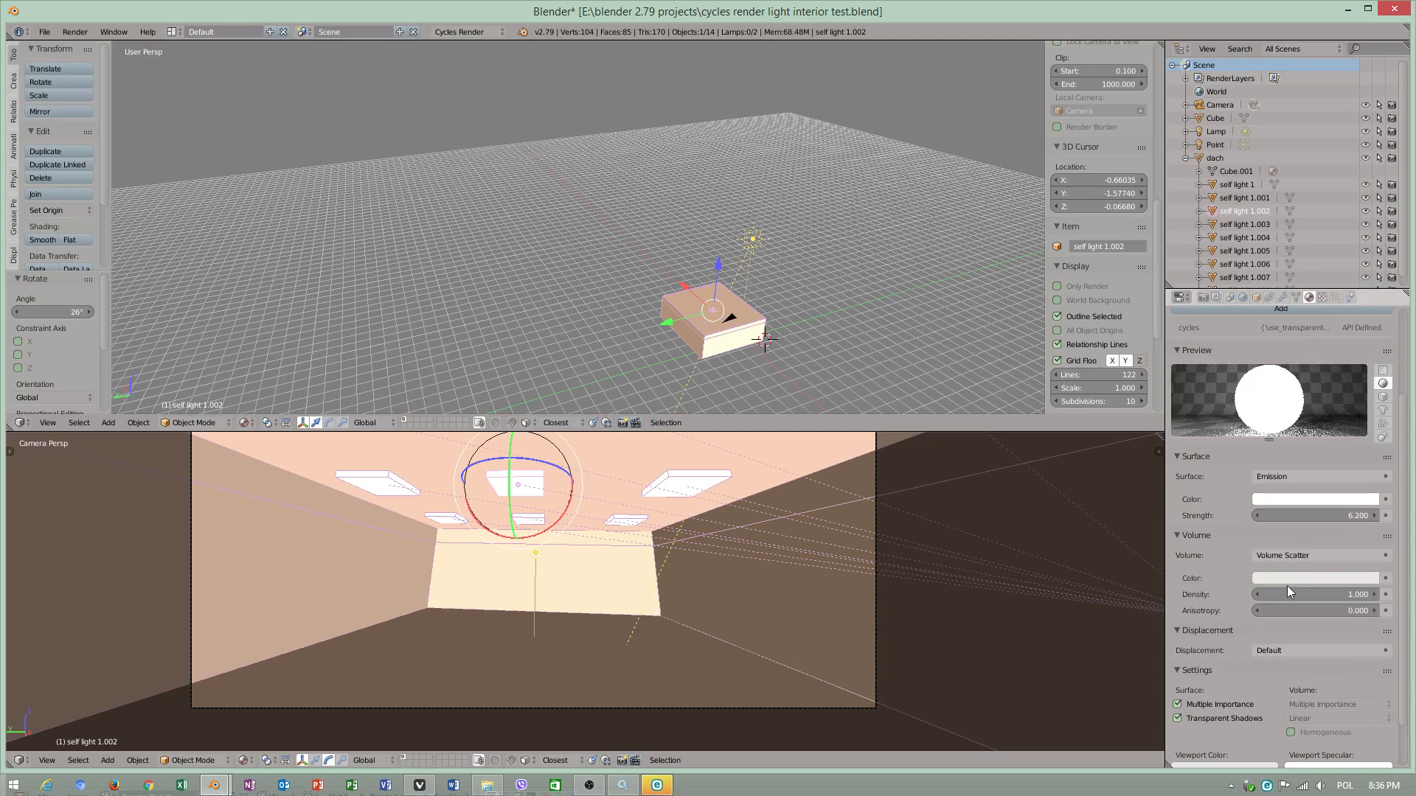
click(1304, 579)
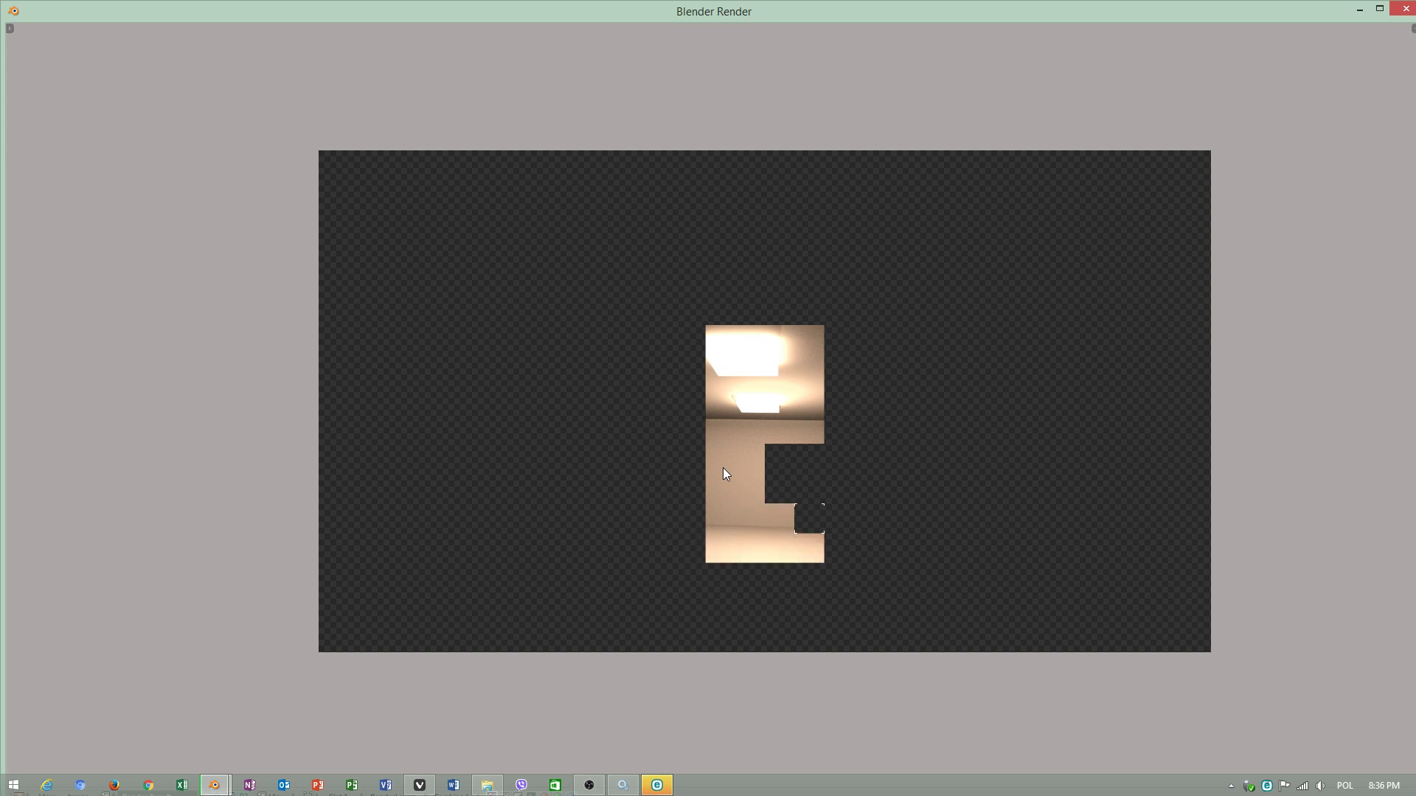
Inspect the test render made with the changed panel material and close the render window.
scroll(724, 454, up, 1)
scroll(740, 458, down, 1)
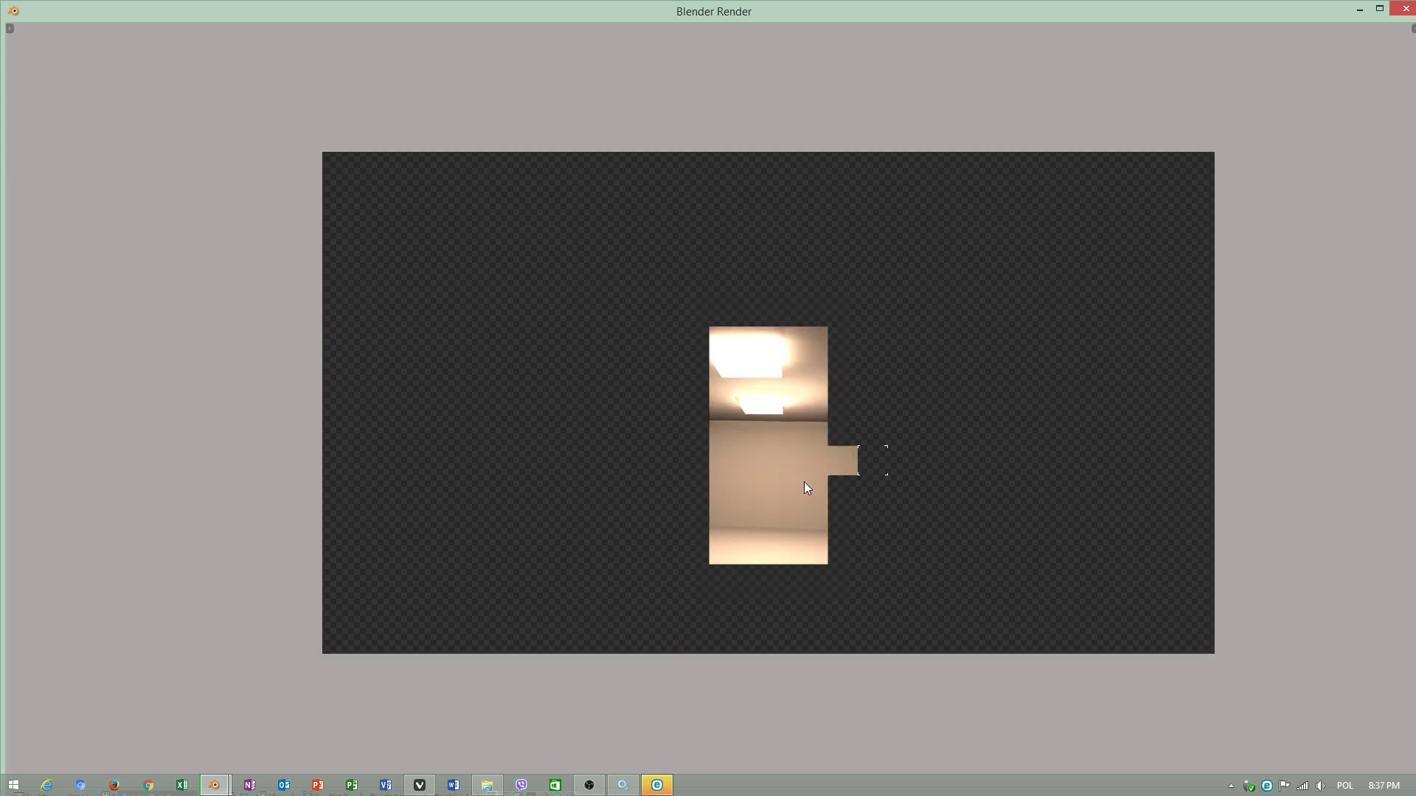
click(1401, 12)
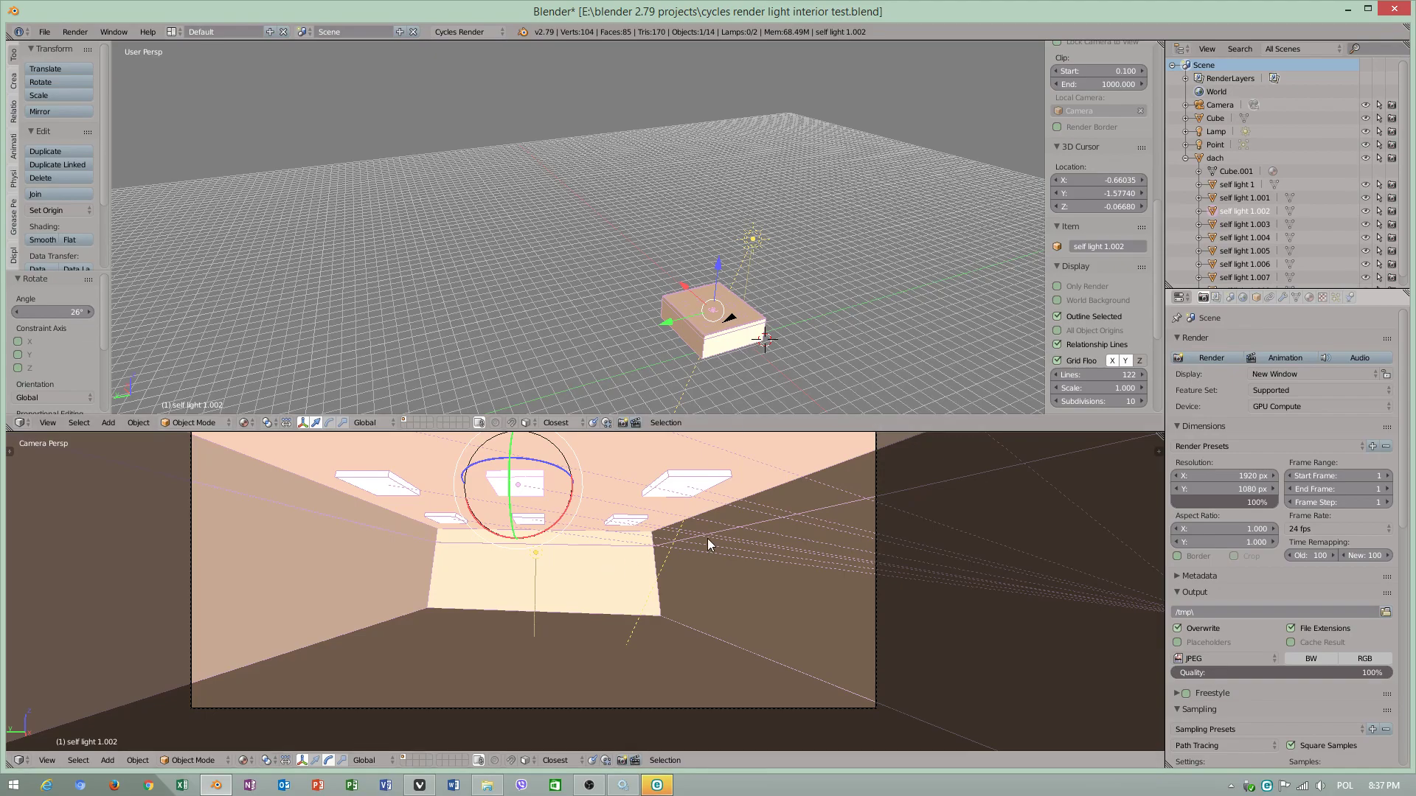
Select the Point lamp and adjust the maximum and minimum light bounces in the Light Paths settings.
right_click(534, 558)
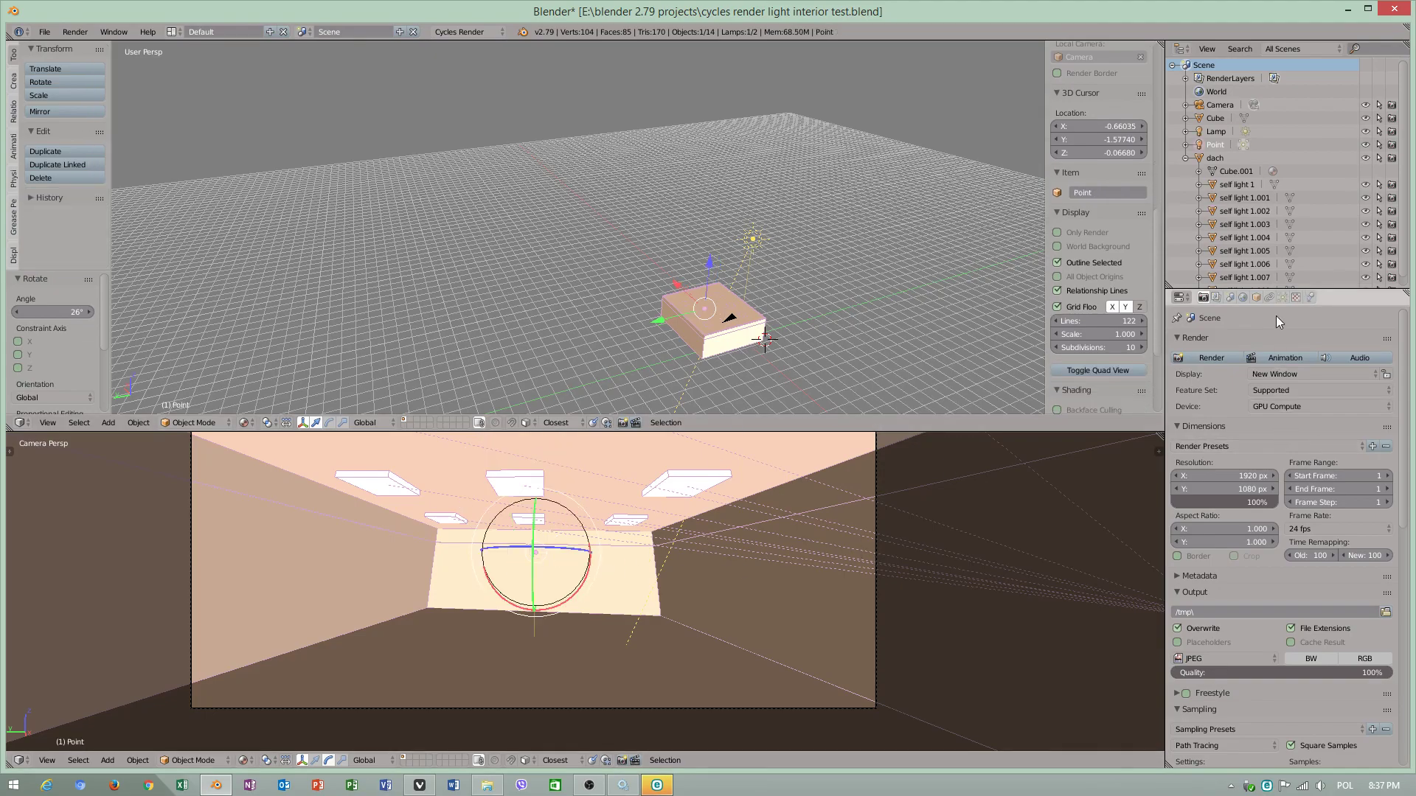
scroll(1263, 631, down, 9)
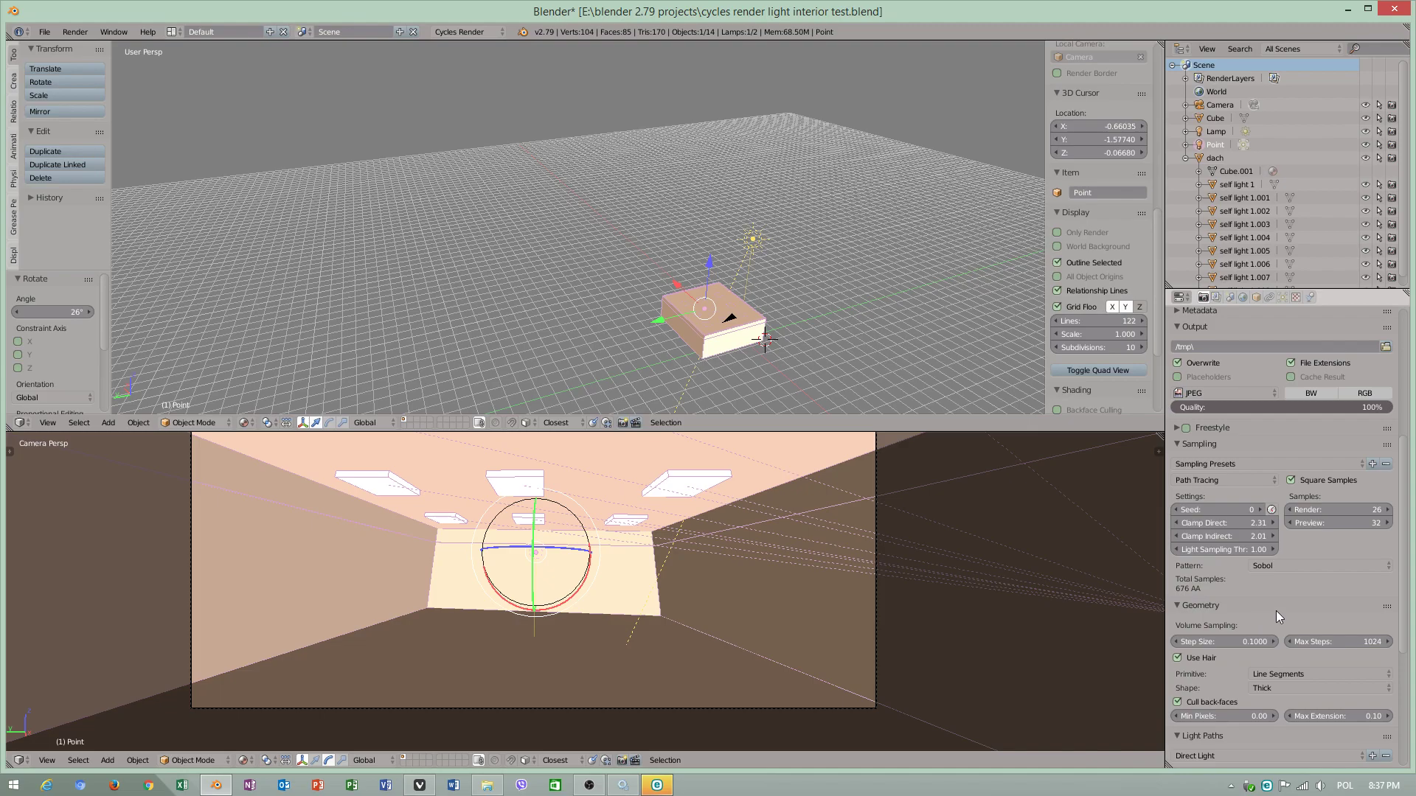
scroll(1299, 548, down, 6)
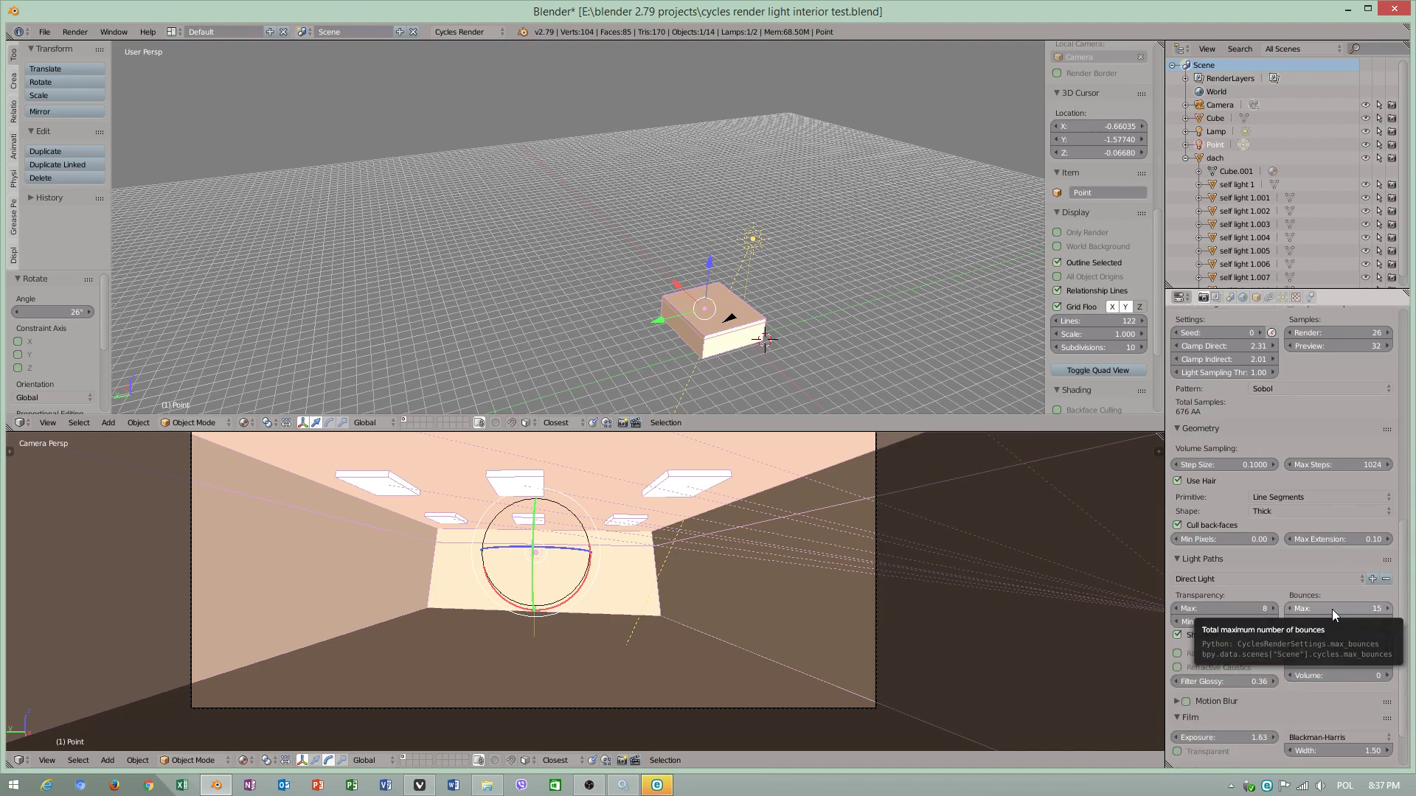
drag(1332, 609, 1376, 622)
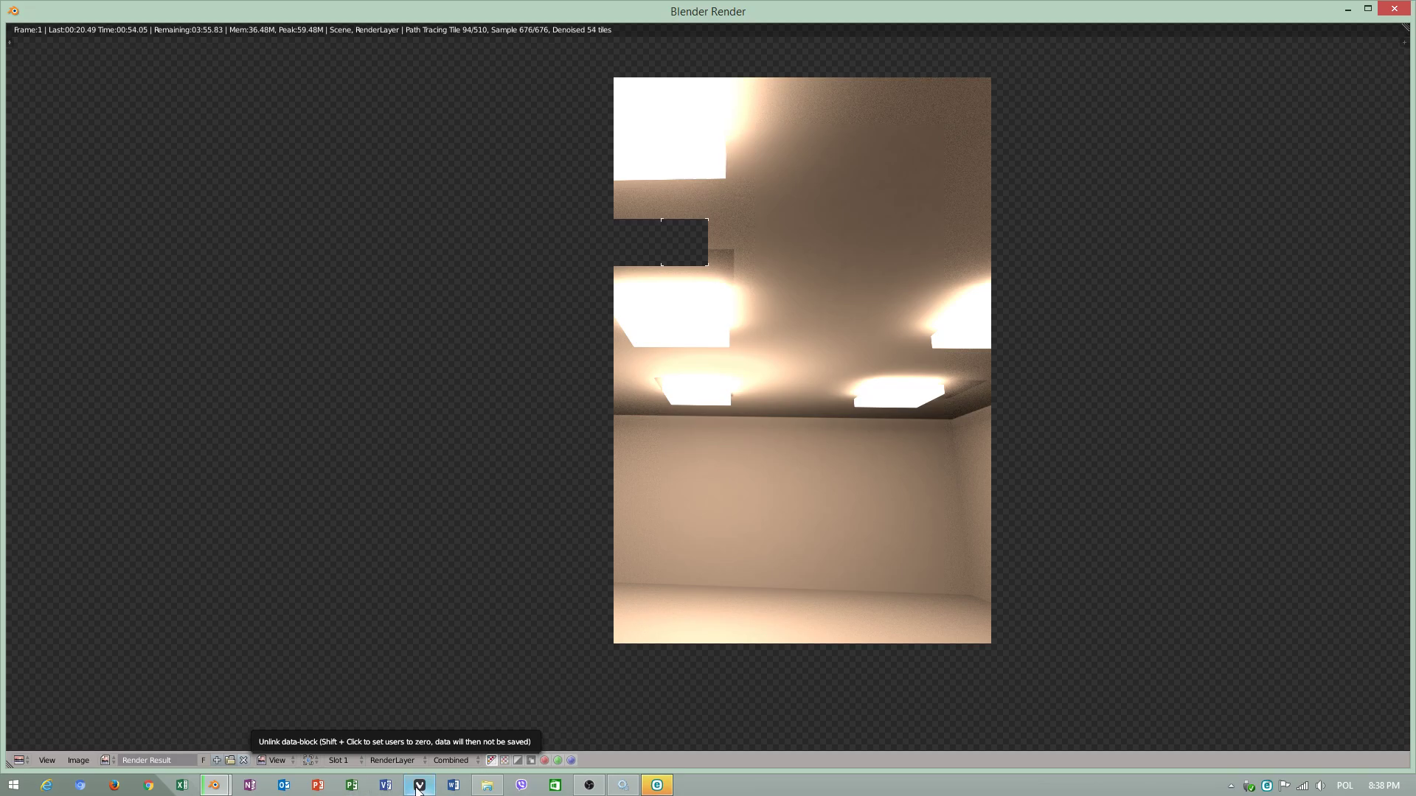
Review the sampling settings while rendering, switch Square Samples off and on again, and return to the render window.
mouse_move(217, 786)
click(157, 742)
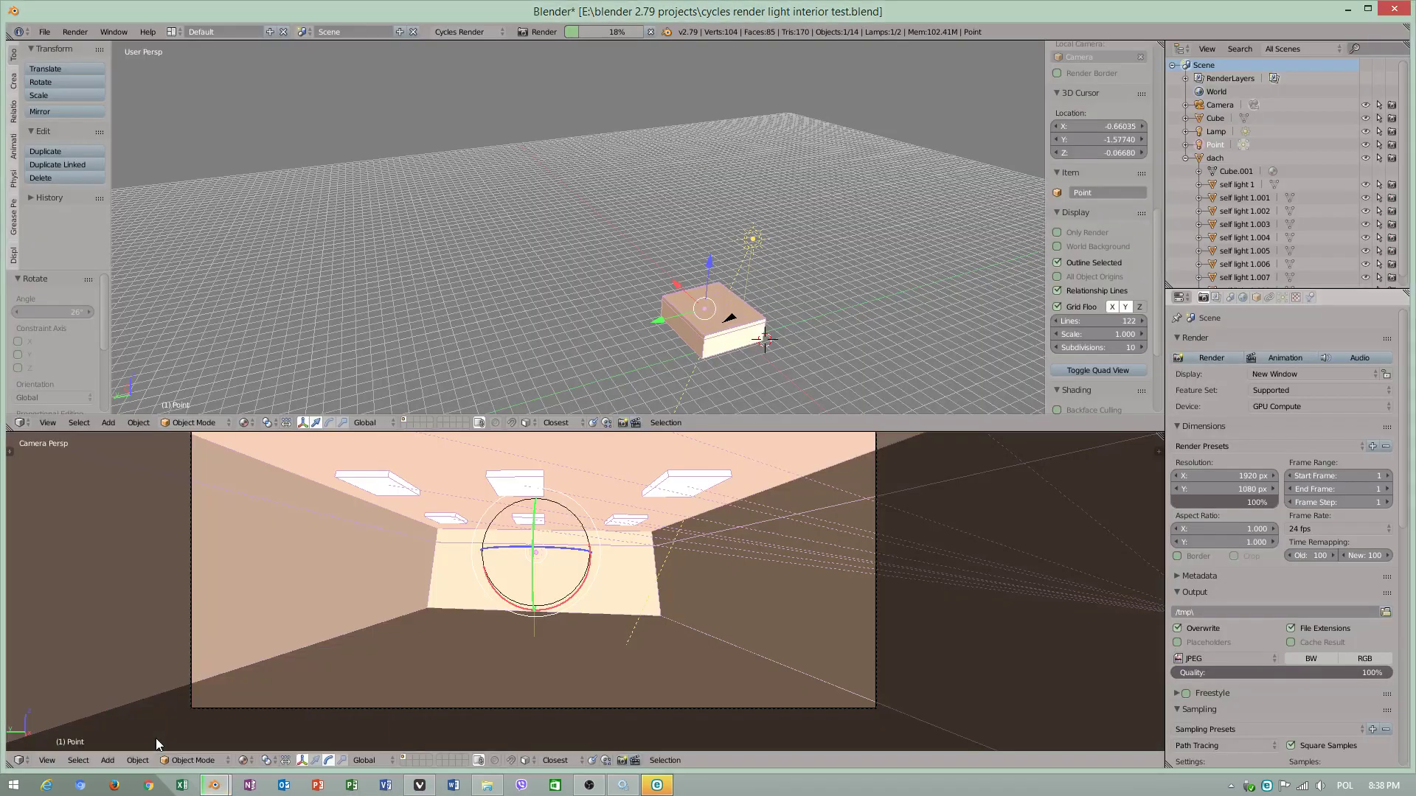
scroll(1225, 533, down, 5)
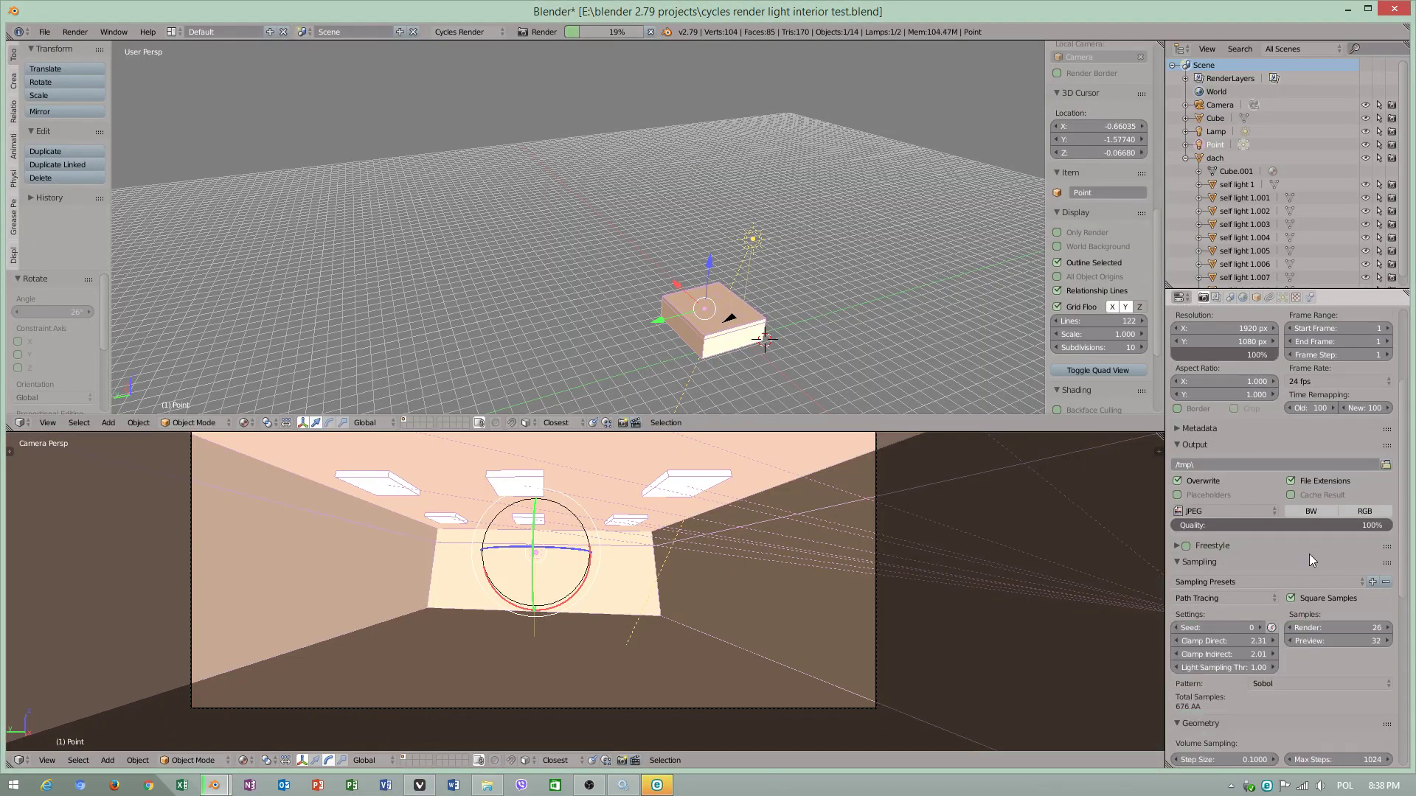
scroll(1205, 557, down, 2)
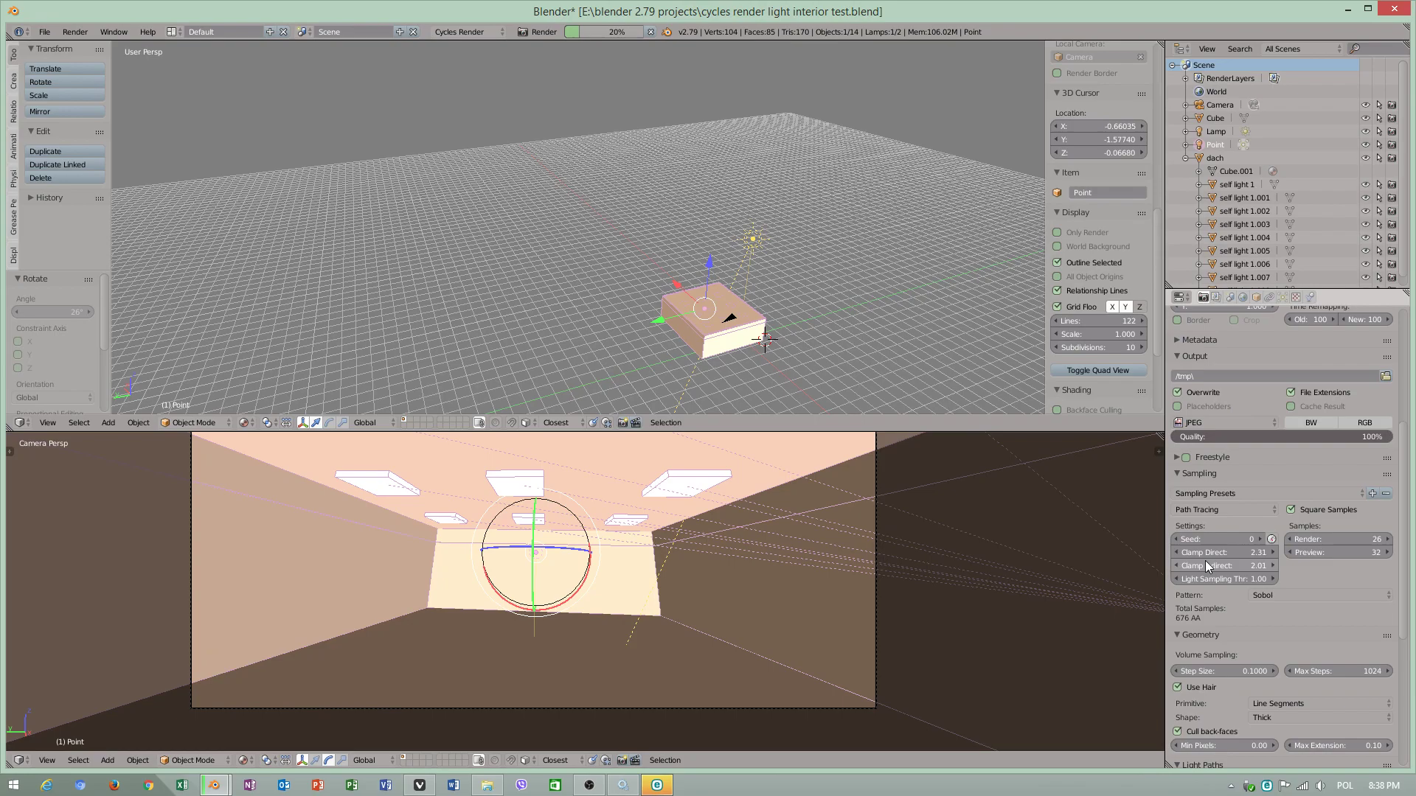
click(1291, 510)
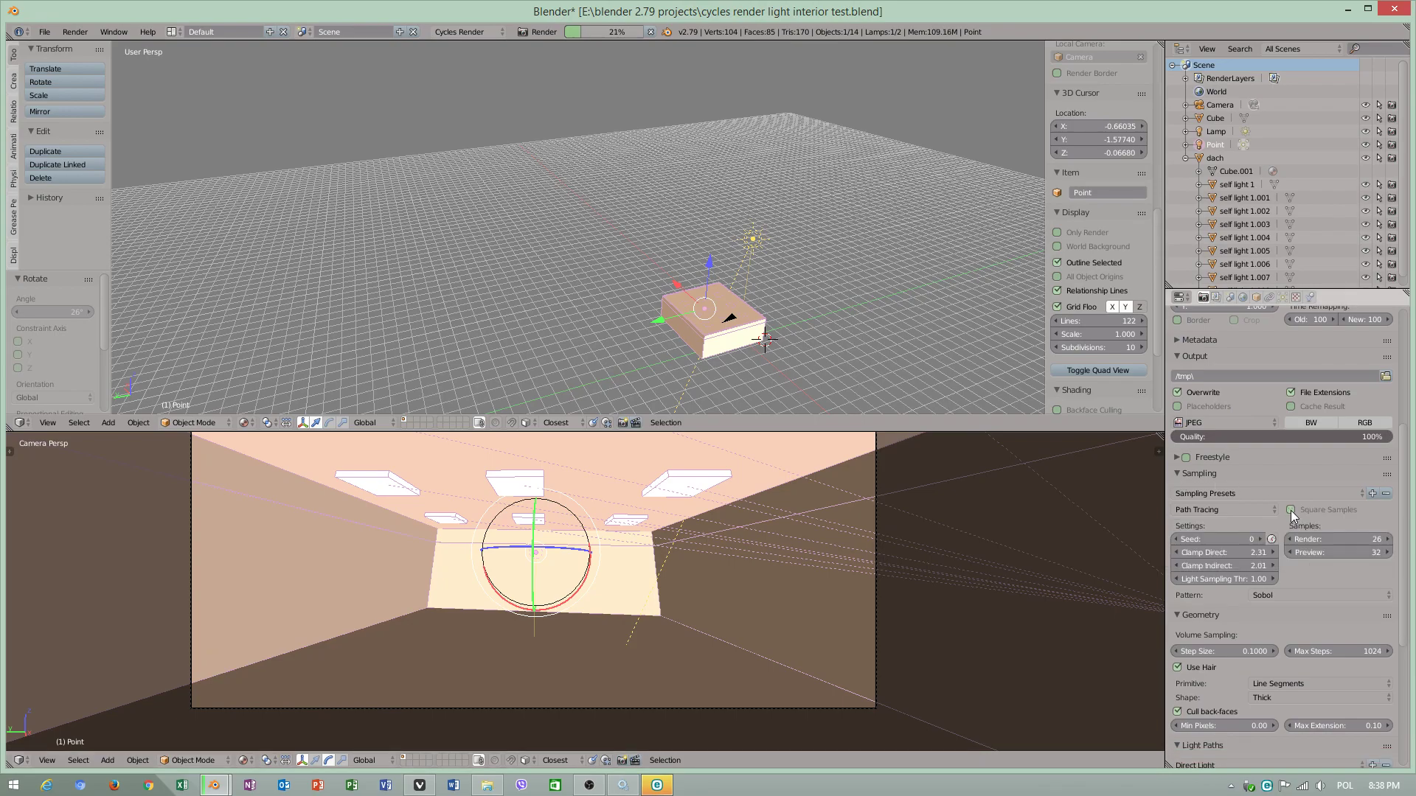
click(1291, 510)
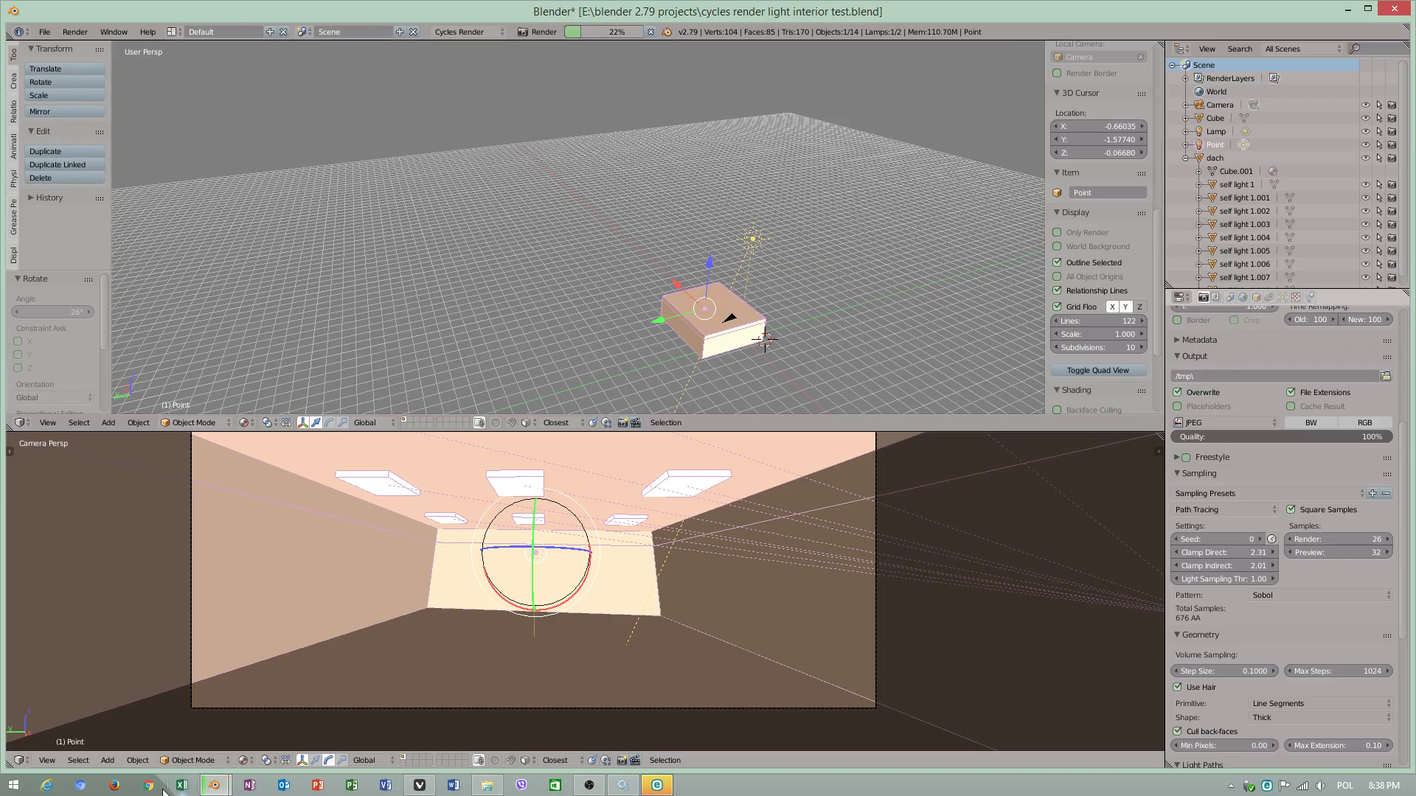
mouse_move(215, 785)
click(324, 737)
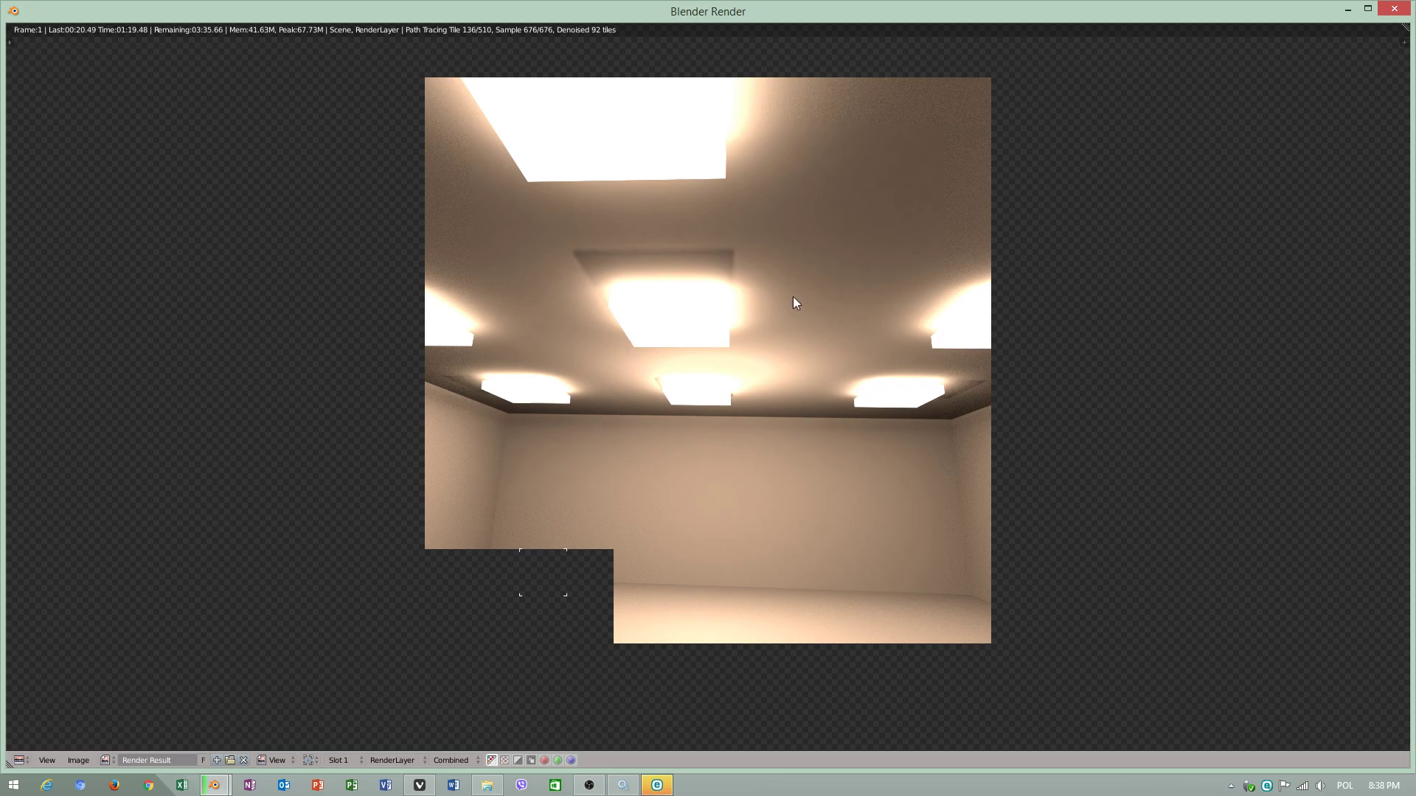
Close the render window and select the self light 1 ceiling panel.
key(Escape)
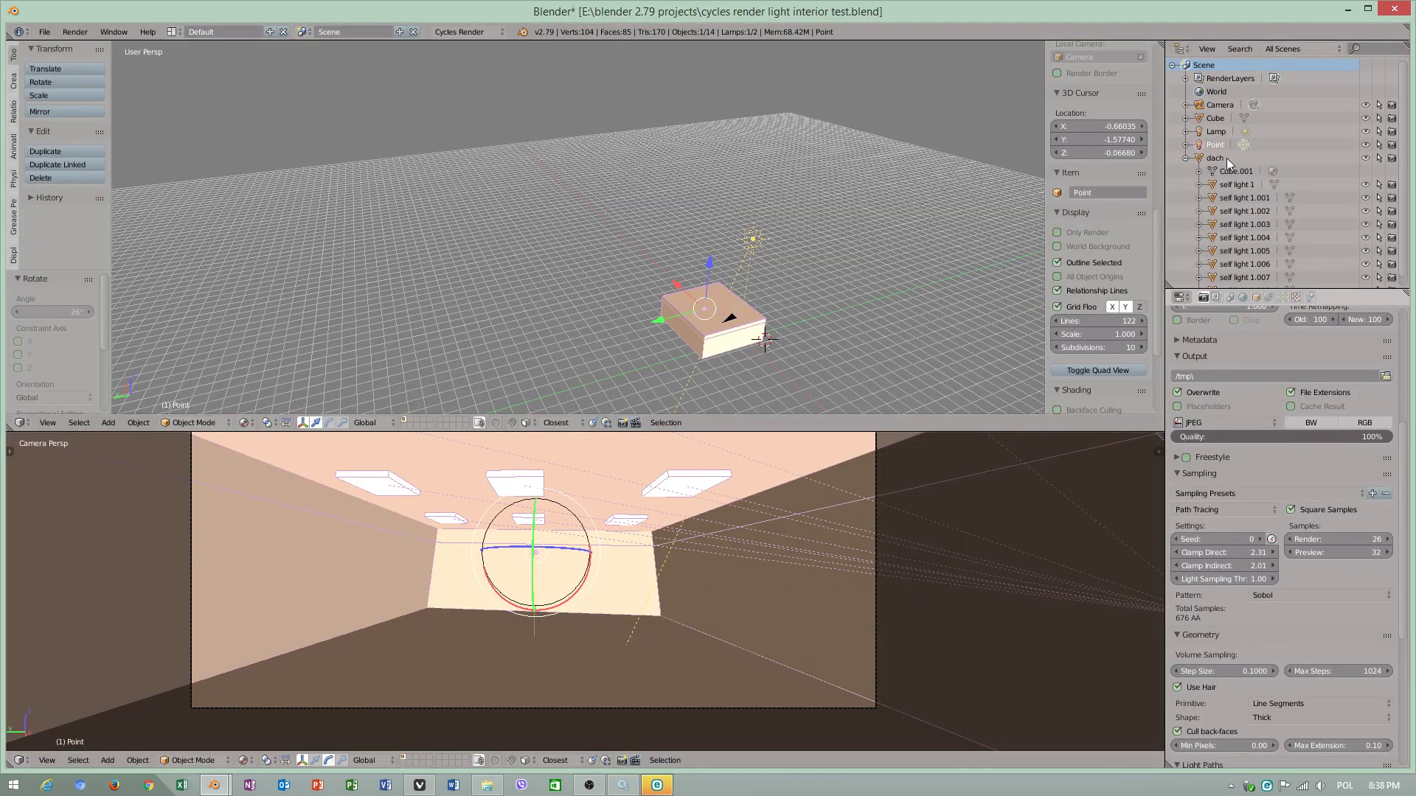
click(1236, 184)
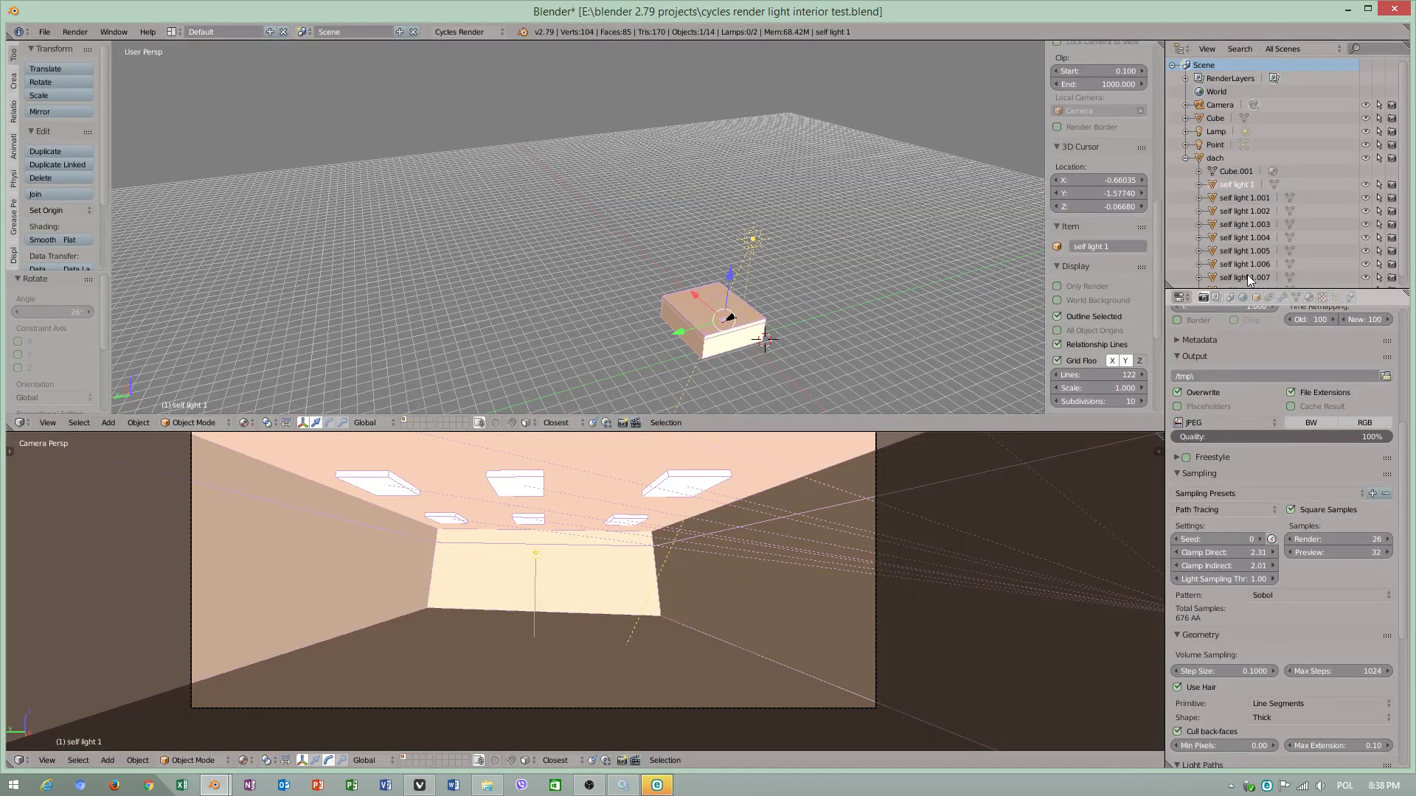
scroll(1246, 274, down, 1)
click(1244, 280)
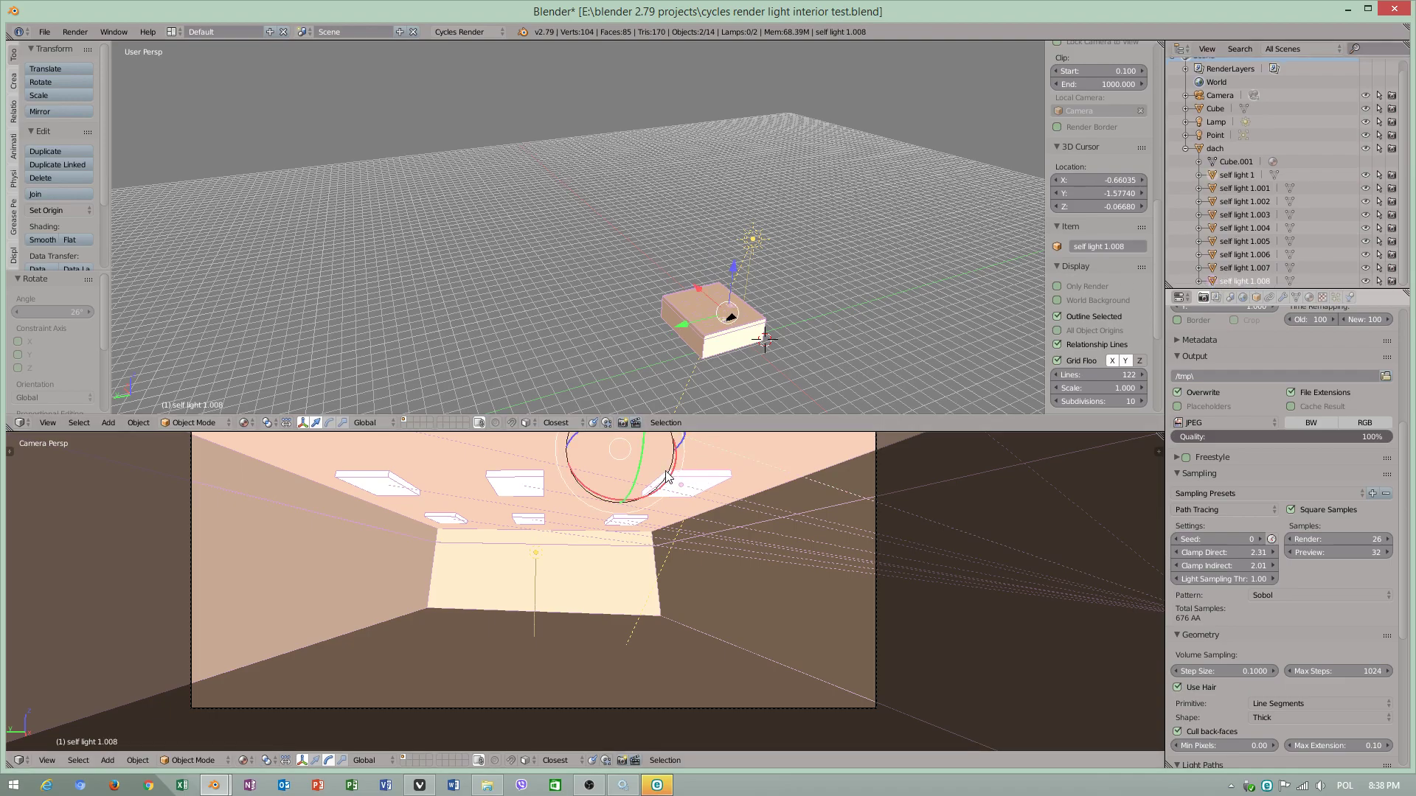
click(1237, 177)
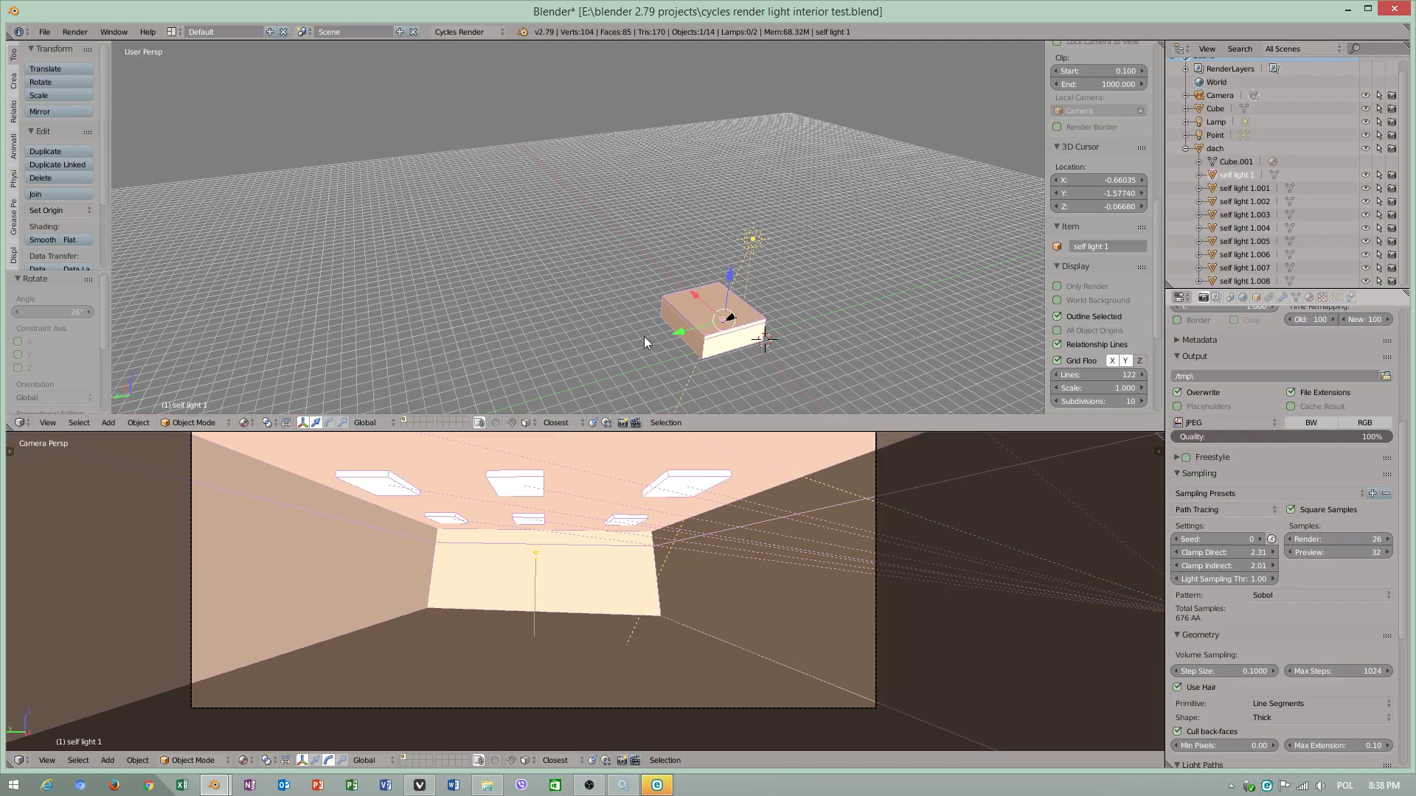
middle_drag(637, 335, 741, 299)
key(r)
key(Escape)
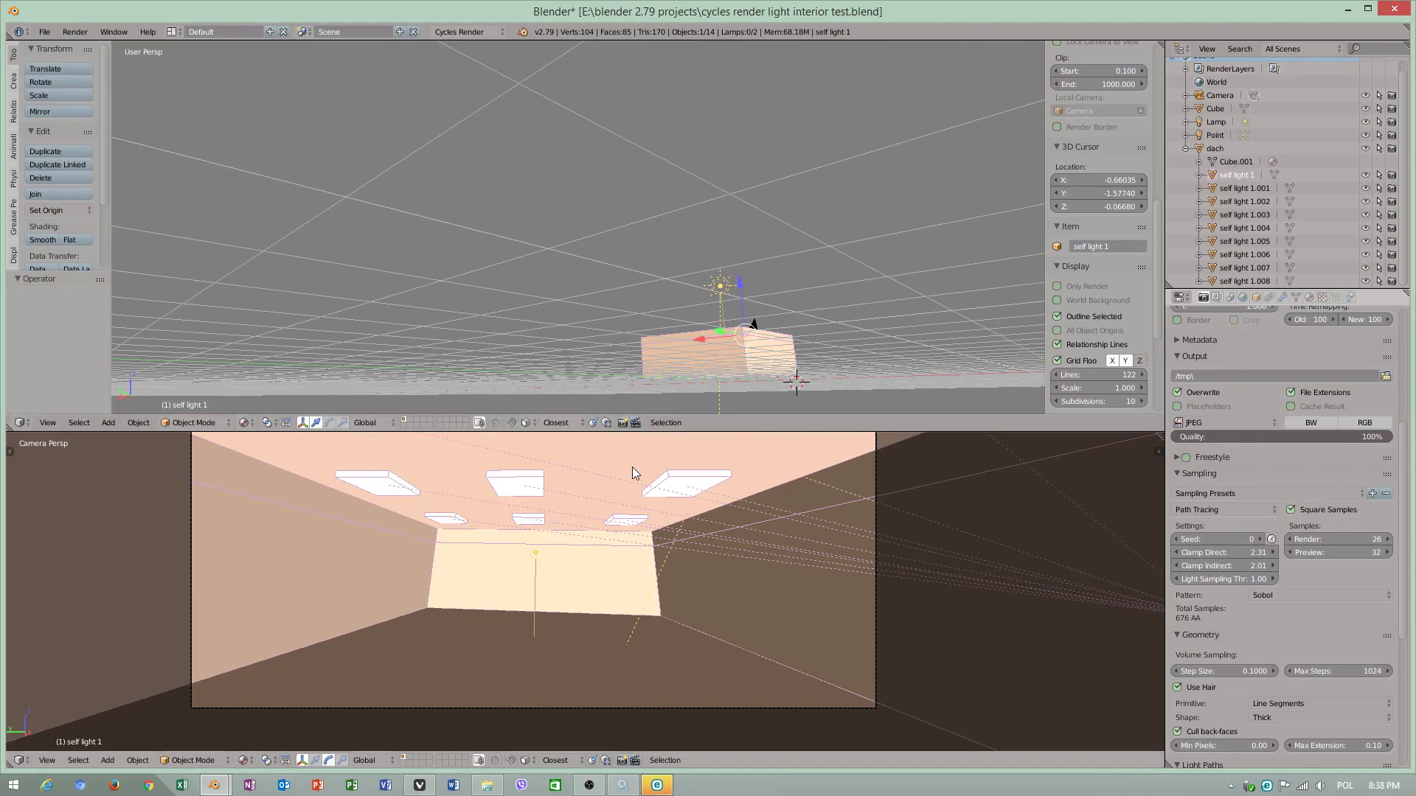
right_click(790, 361)
key(r)
key(Escape)
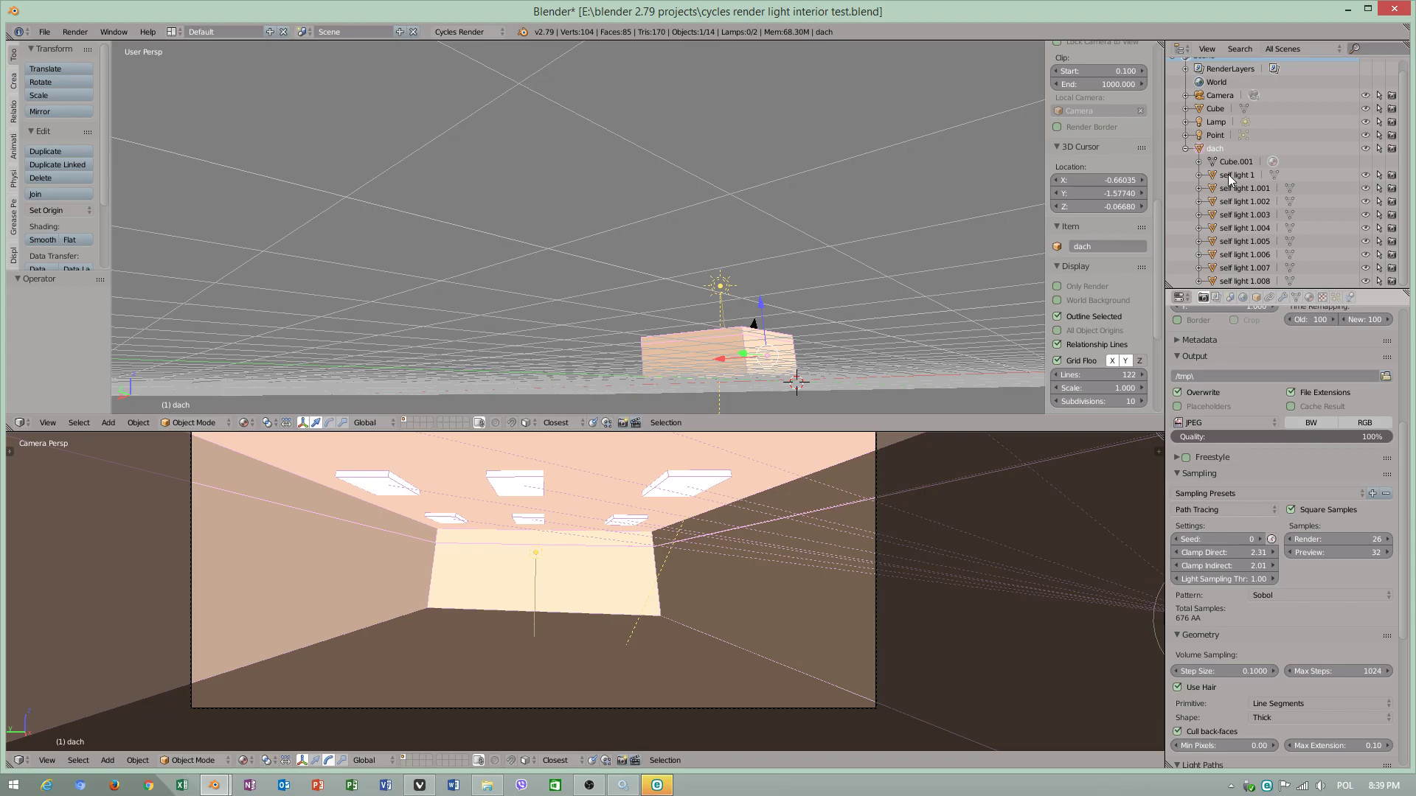
Add the ceiling panels self light 1.001 through 1.008 to the selection and frame them in the camera viewport.
ctrl+click(1227, 189)
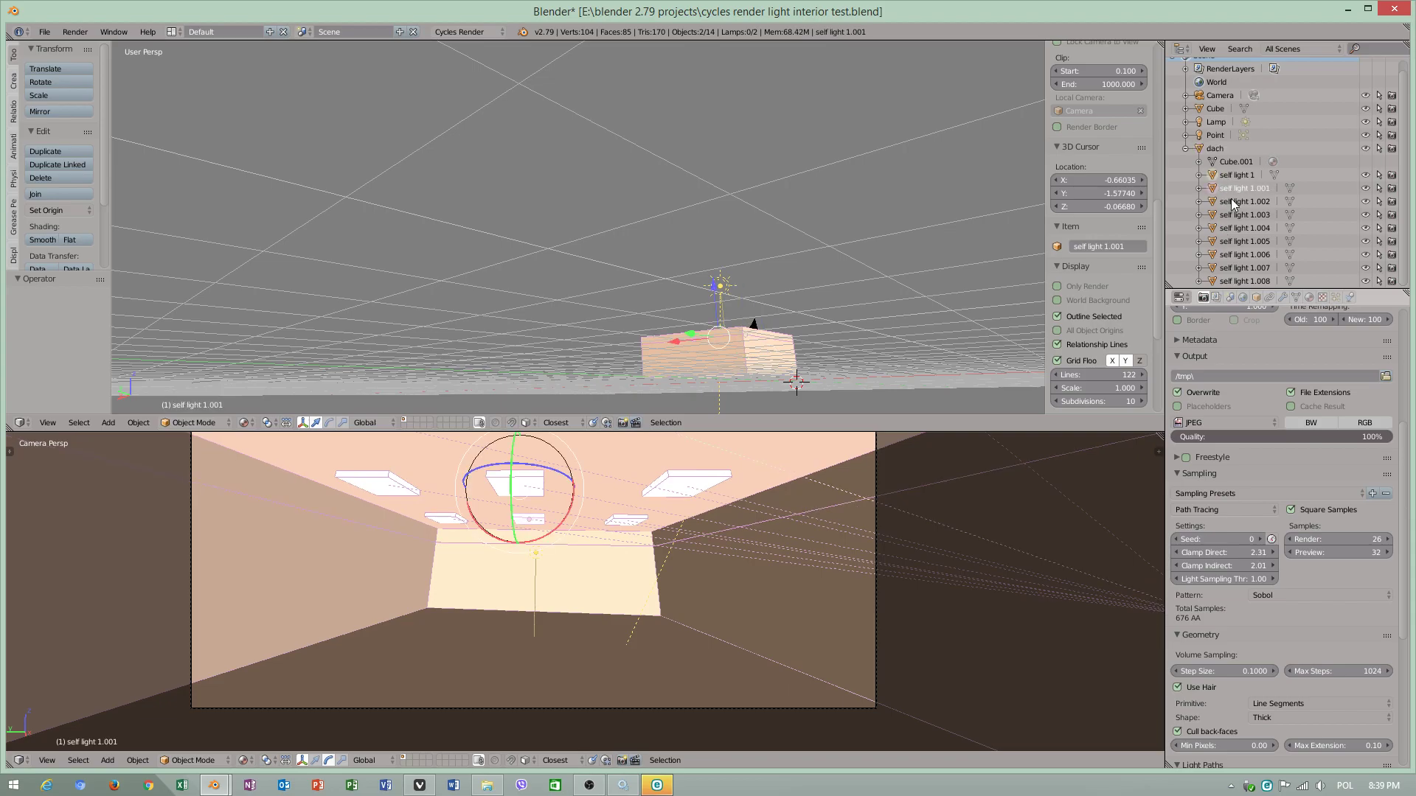
ctrl+click(1232, 213)
ctrl+click(1236, 227)
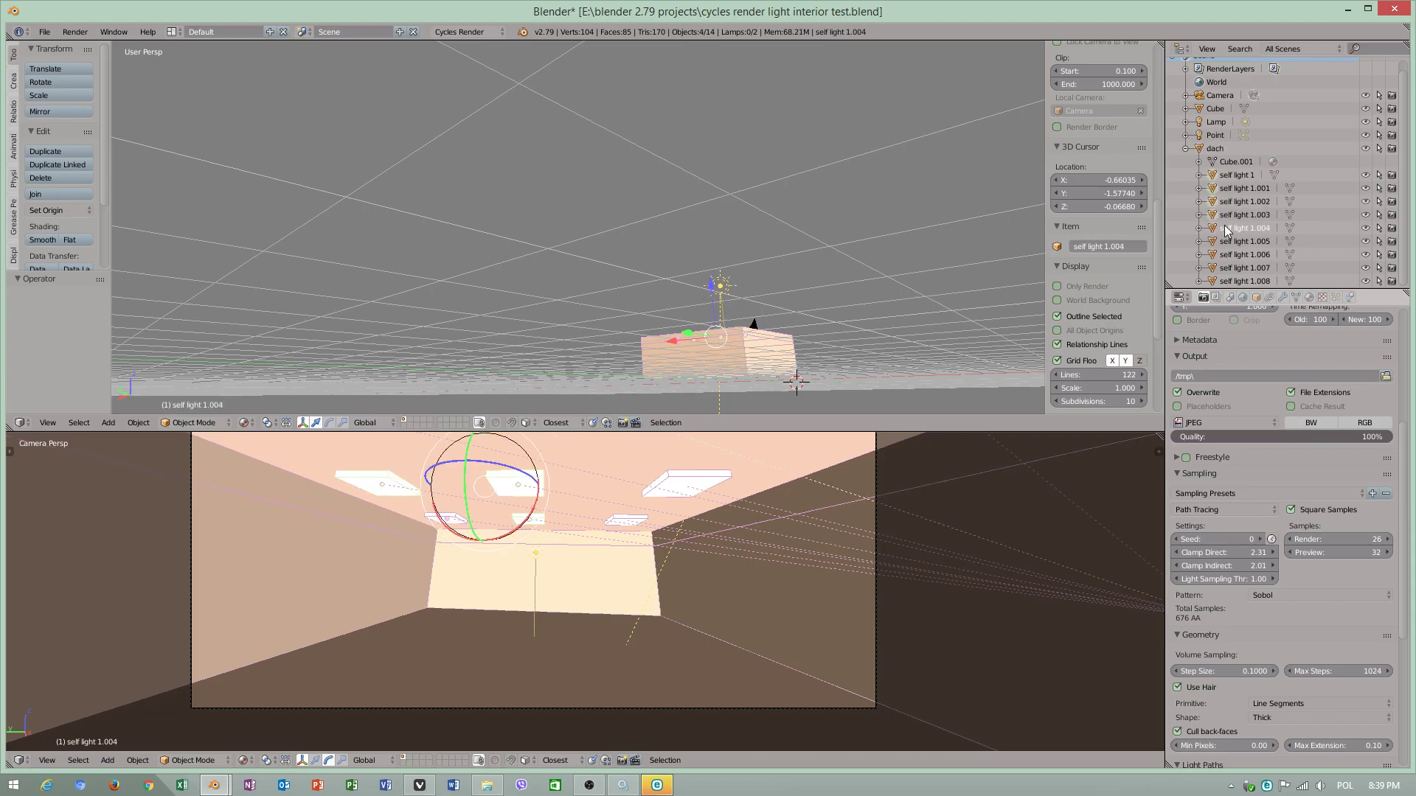
ctrl+click(1230, 241)
ctrl+click(1233, 254)
ctrl+click(1237, 268)
ctrl+click(1245, 281)
key(KP_Decimal)
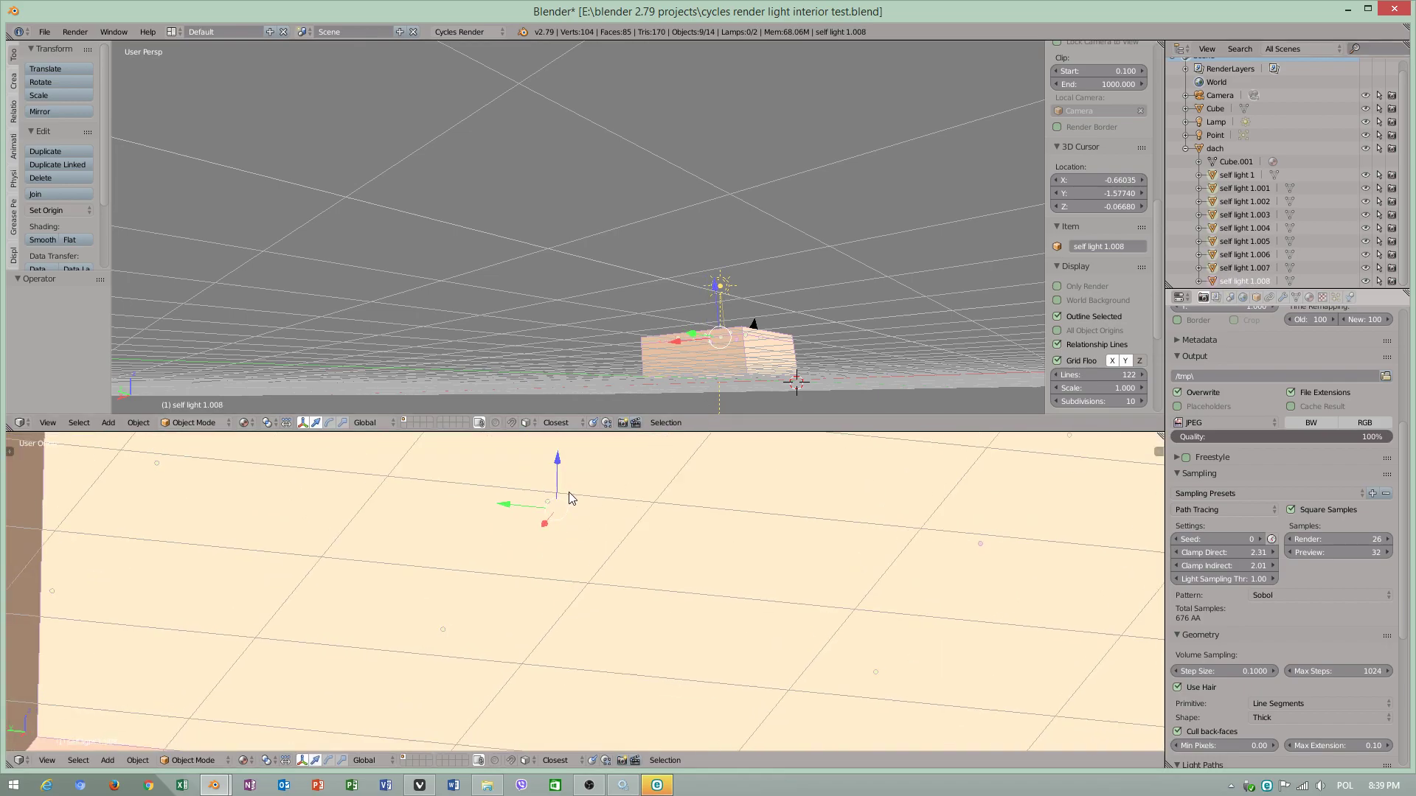
Set the active ceiling panel object as the scene camera.
click(47, 760)
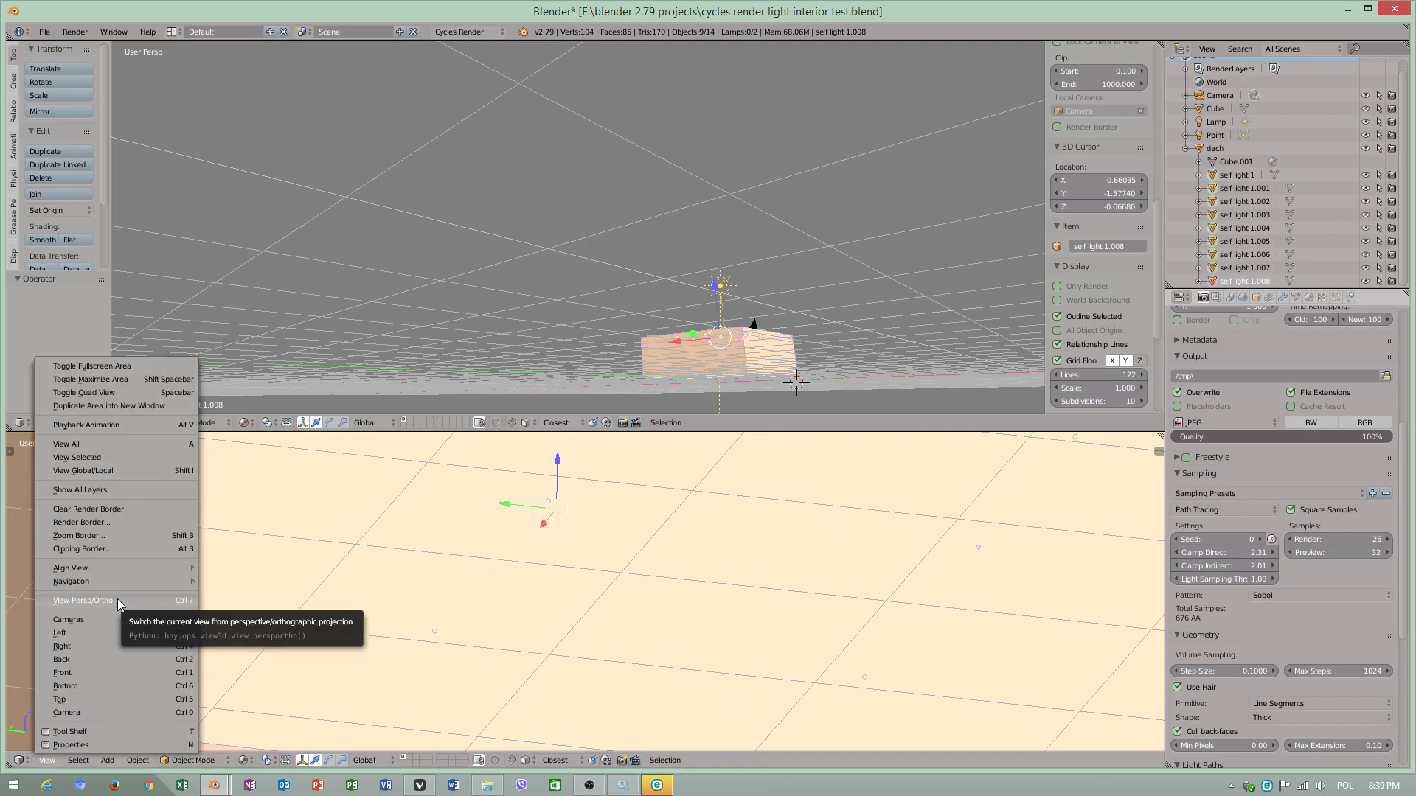
click(47, 760)
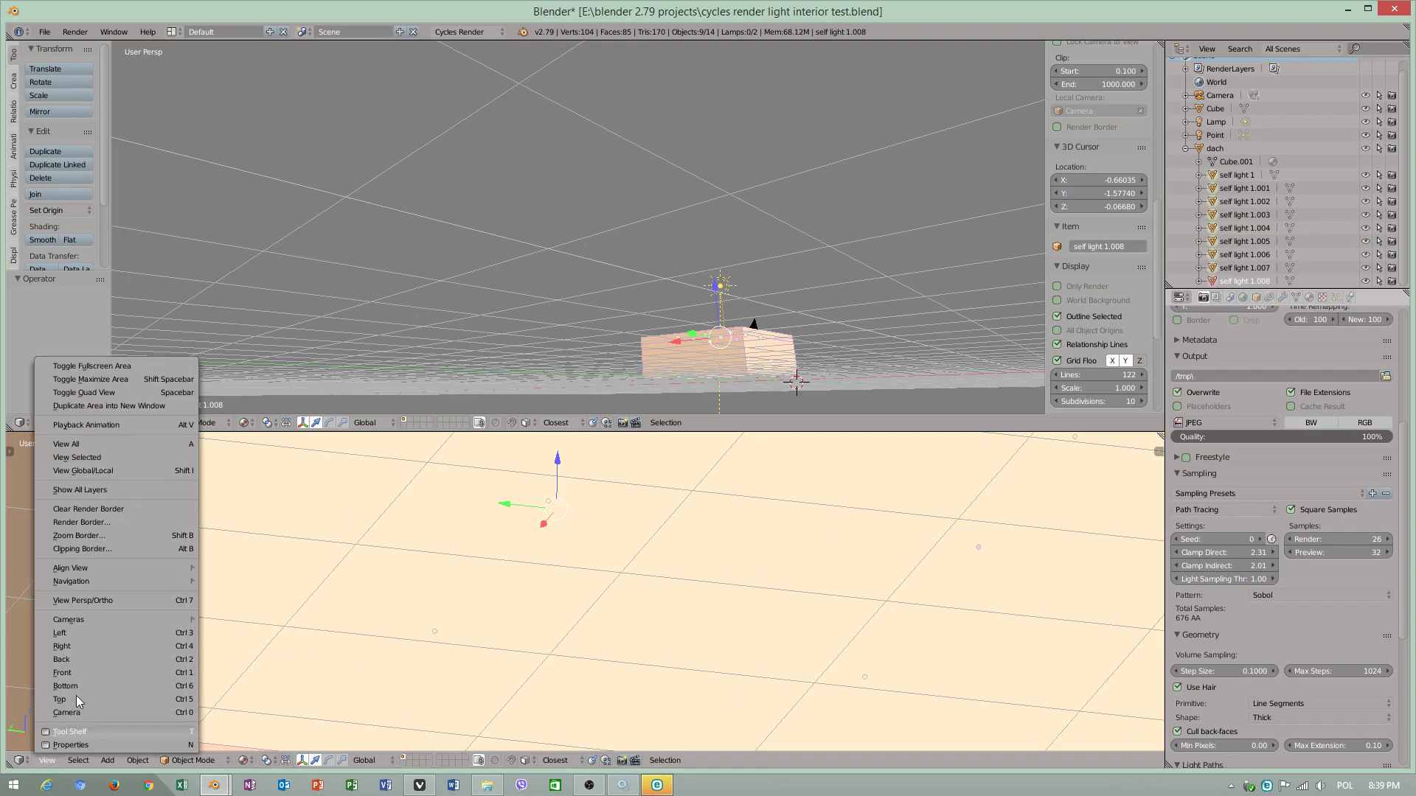
mouse_move(99, 618)
click(242, 616)
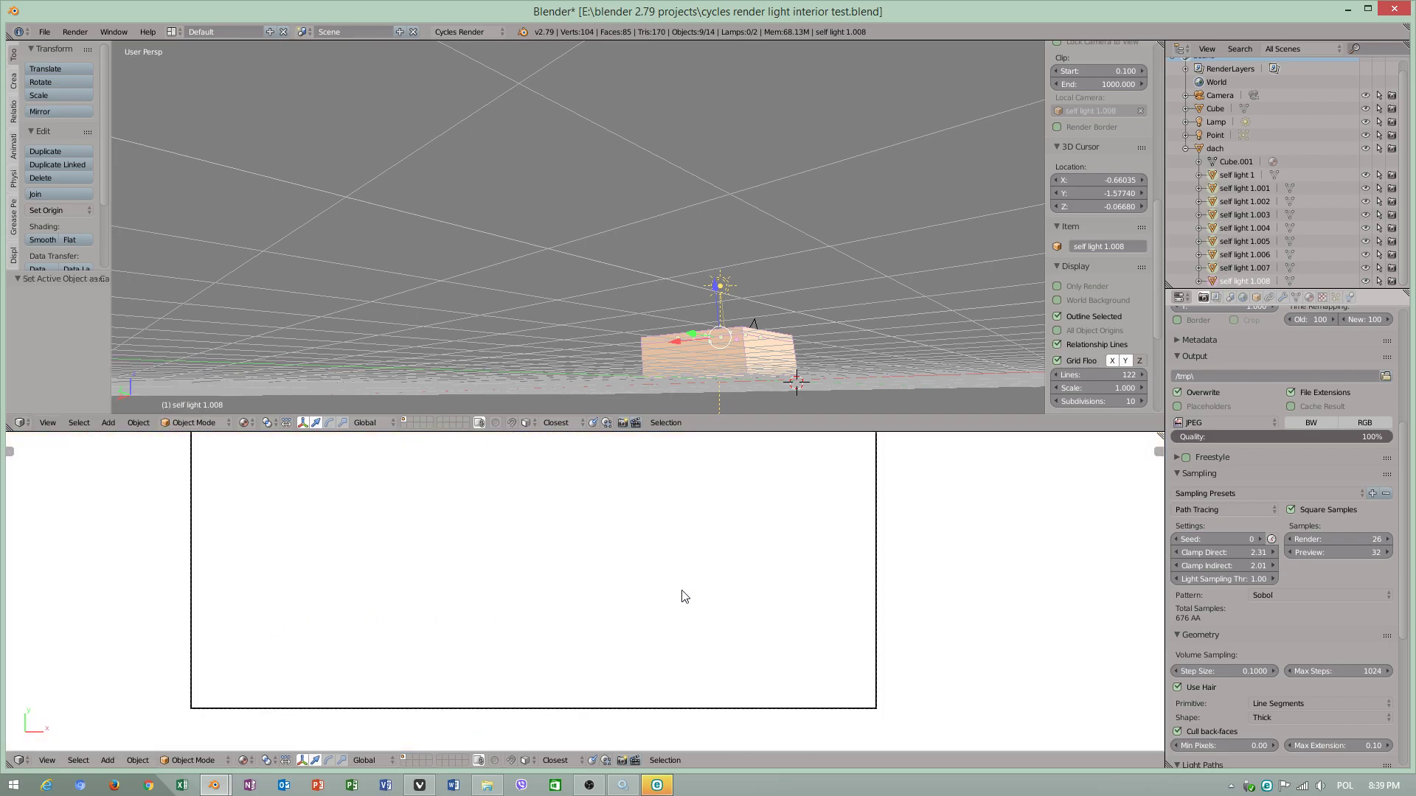
Move the Camera along X by 0.201 and a further 0.191, and set it as the active scene camera.
scroll(1235, 126, up, 1)
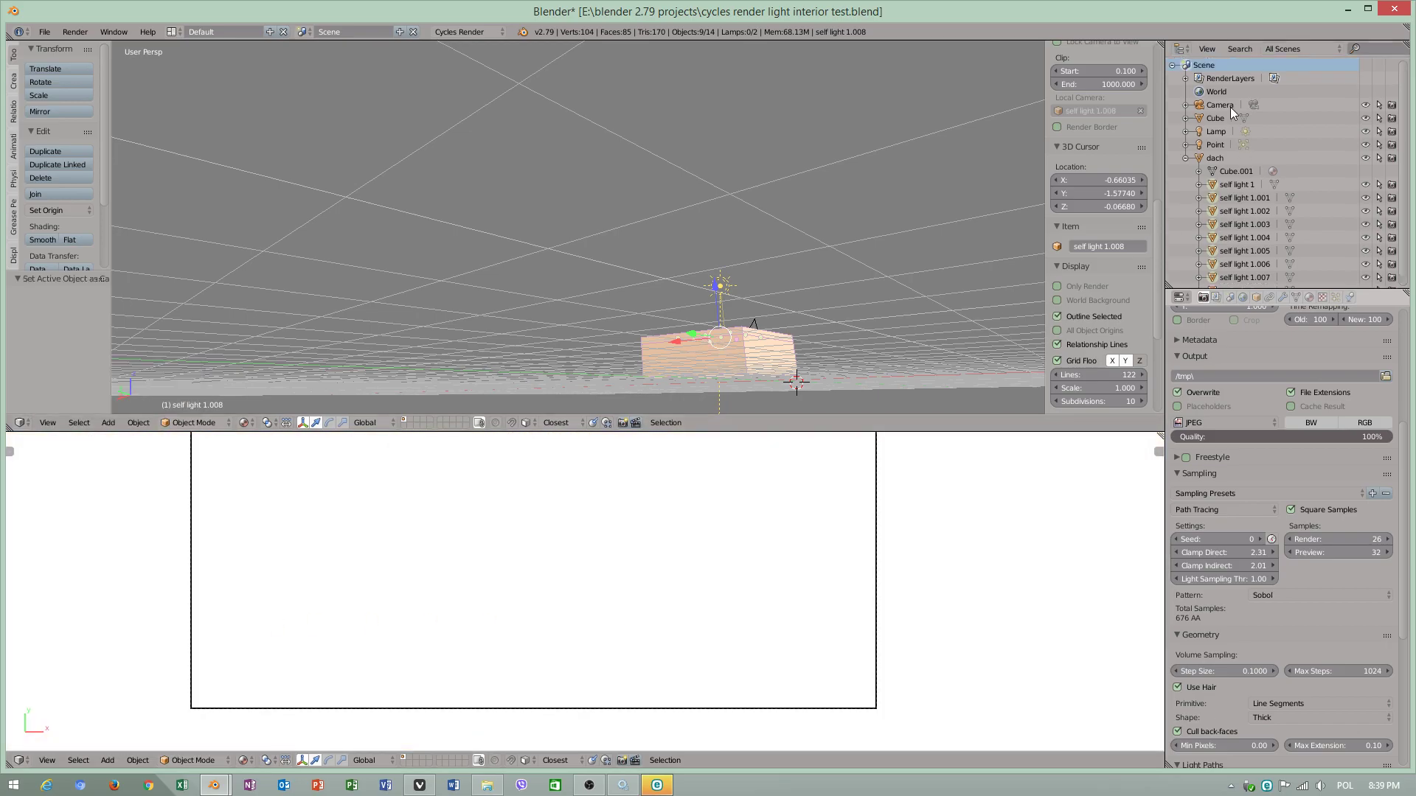
click(1224, 104)
drag(729, 356, 719, 355)
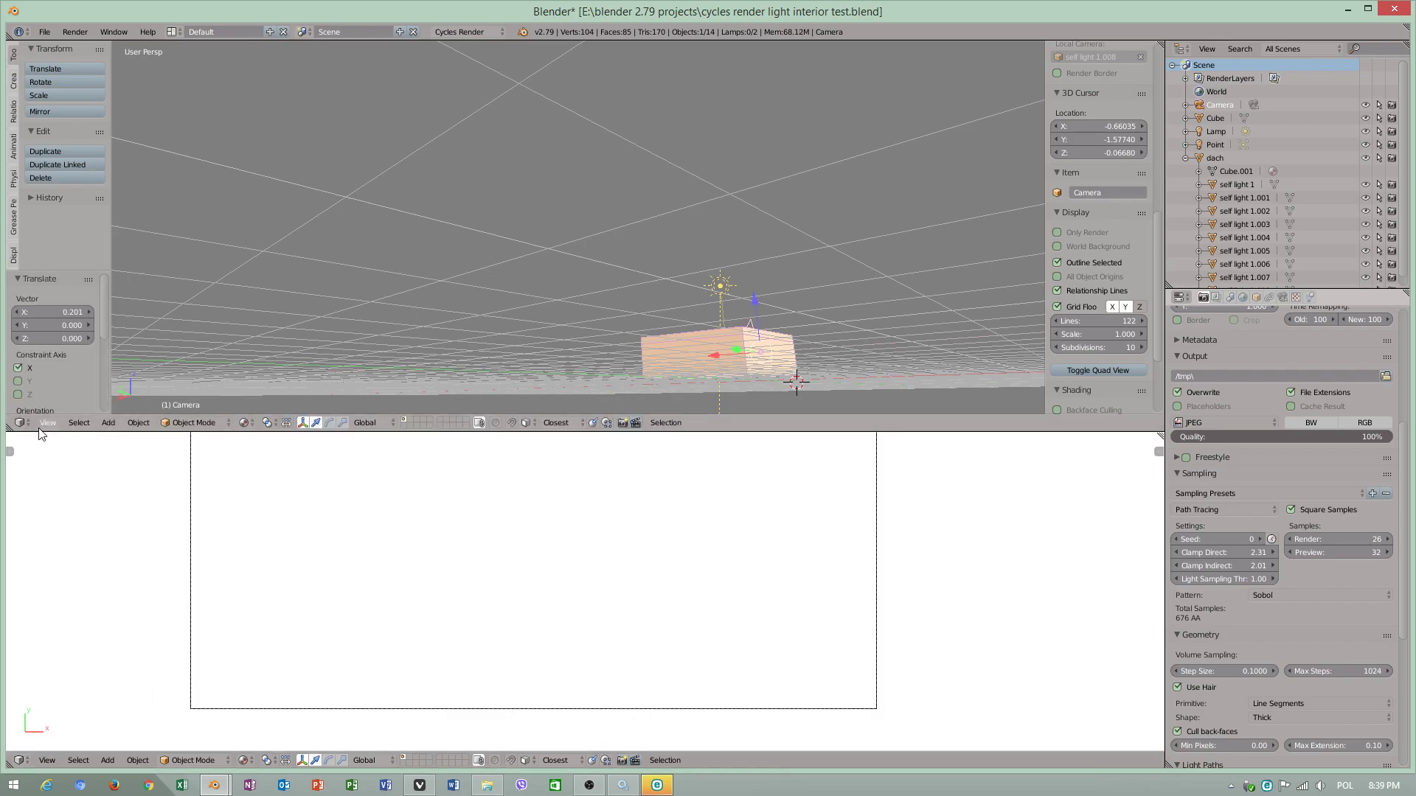
click(45, 763)
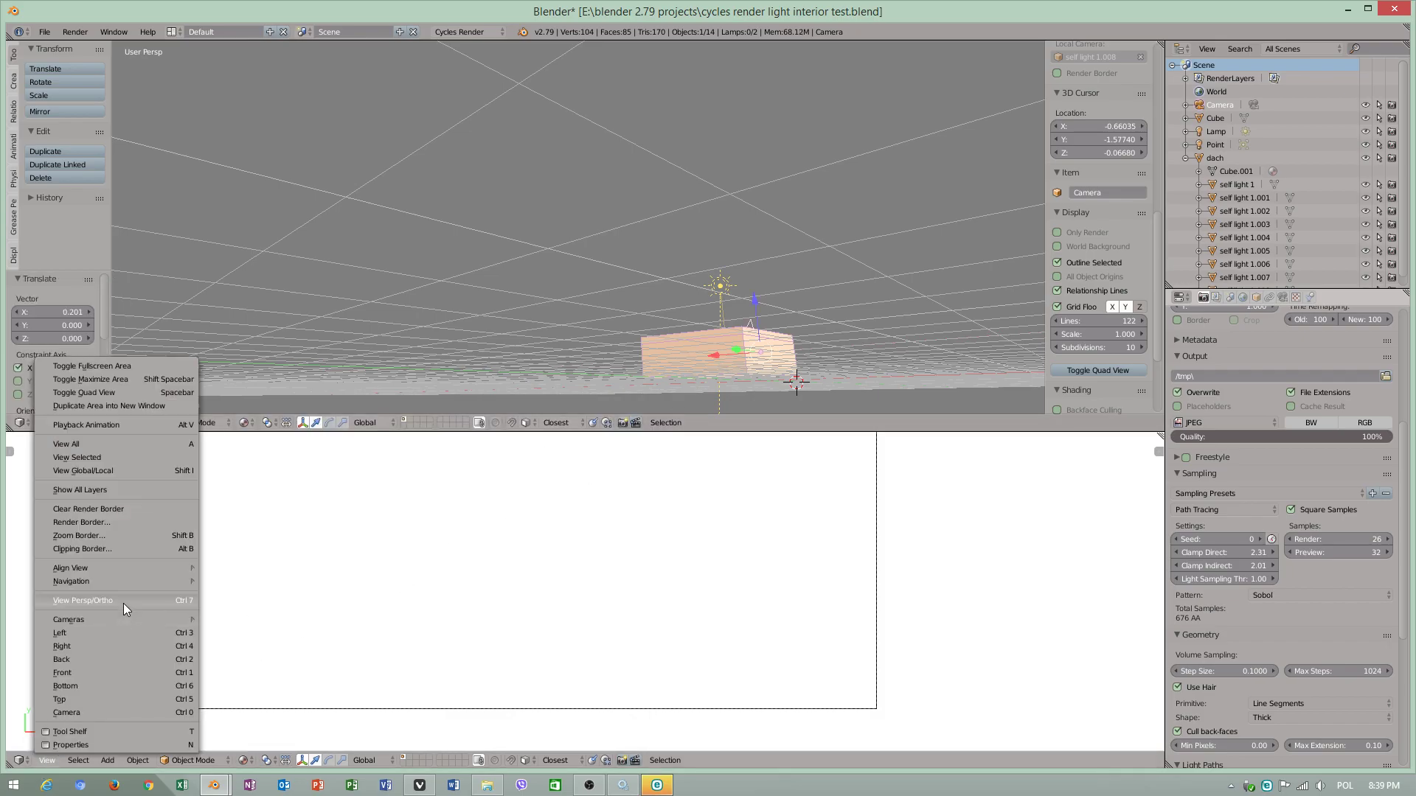
mouse_move(134, 583)
mouse_move(123, 617)
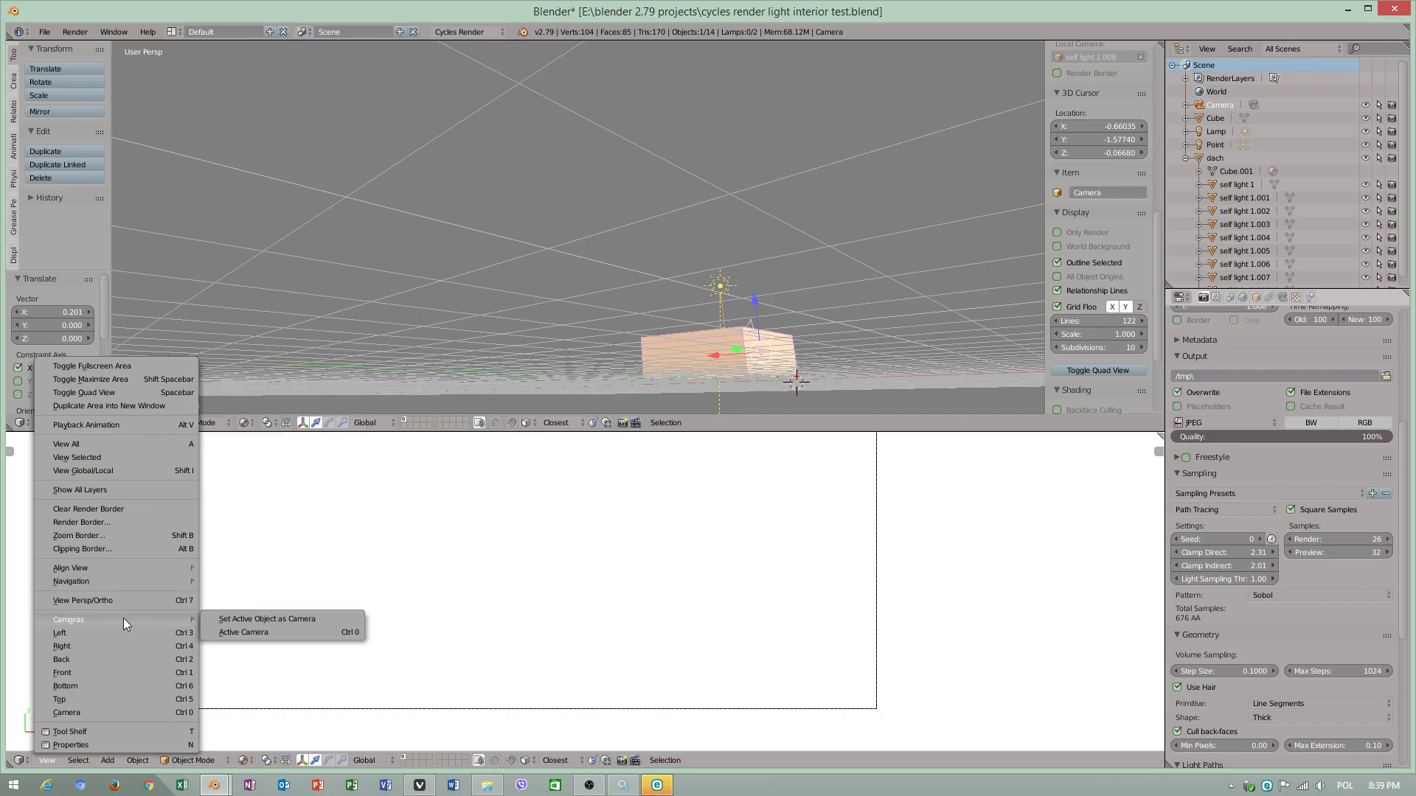
click(295, 621)
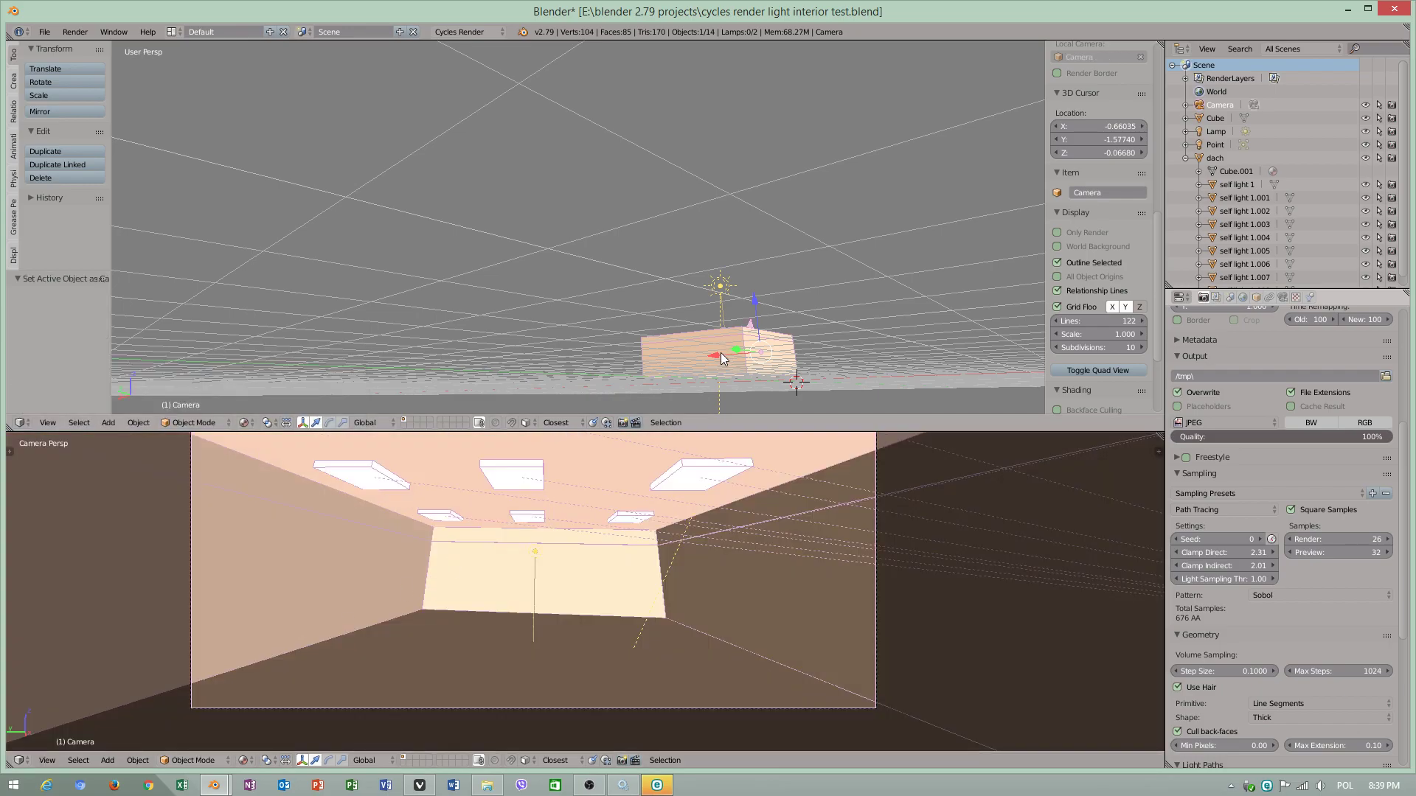
drag(720, 352, 715, 355)
Select all nine ceiling panels, self light 1 through self light 1.008, and raise them 0.075 along Z.
click(1241, 185)
scroll(1242, 199, down, 1)
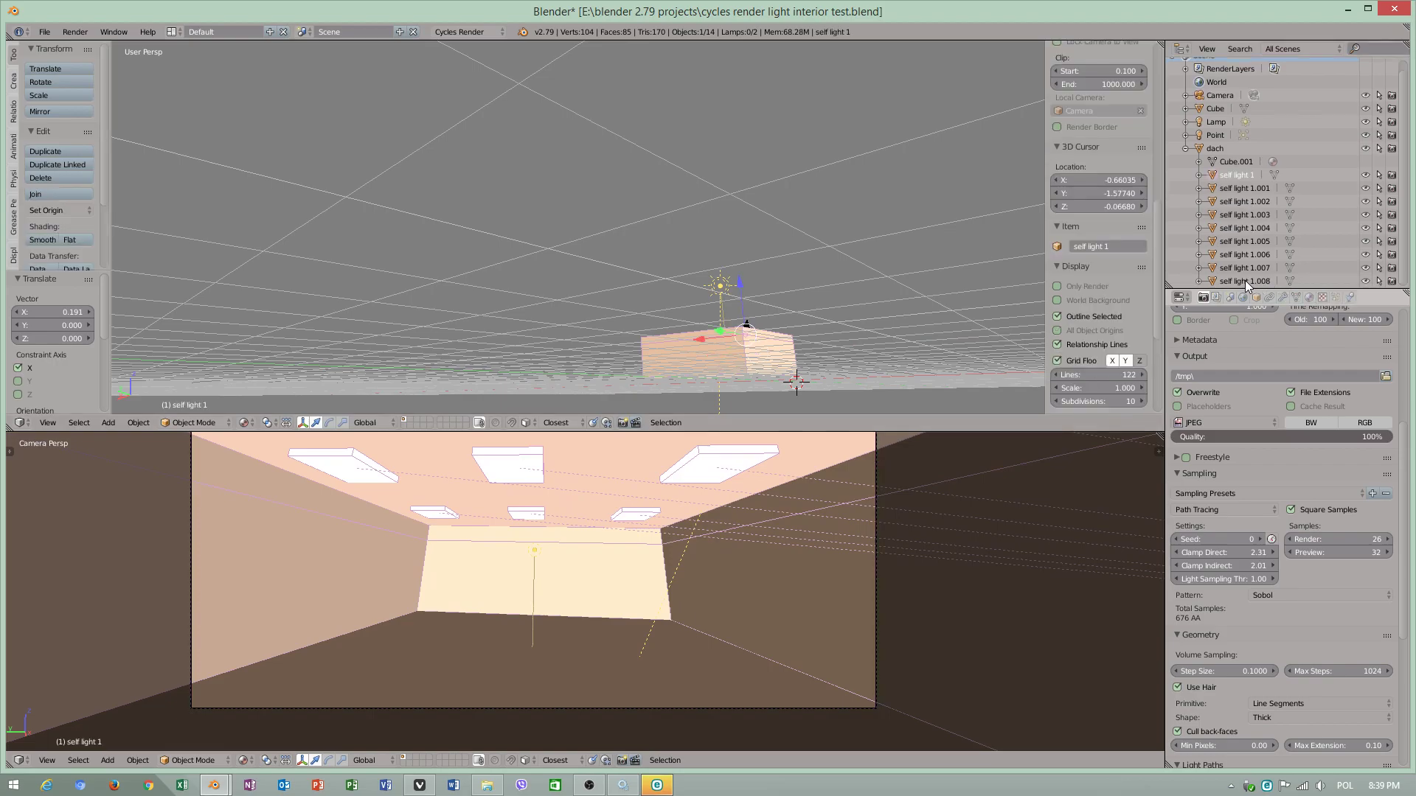
ctrl+click(1243, 282)
ctrl+click(1243, 189)
ctrl+click(1241, 202)
ctrl+click(1236, 214)
ctrl+click(1234, 230)
ctrl+click(1238, 242)
ctrl+click(1241, 255)
ctrl+click(1246, 268)
key(g)
key(z)
click(713, 292)
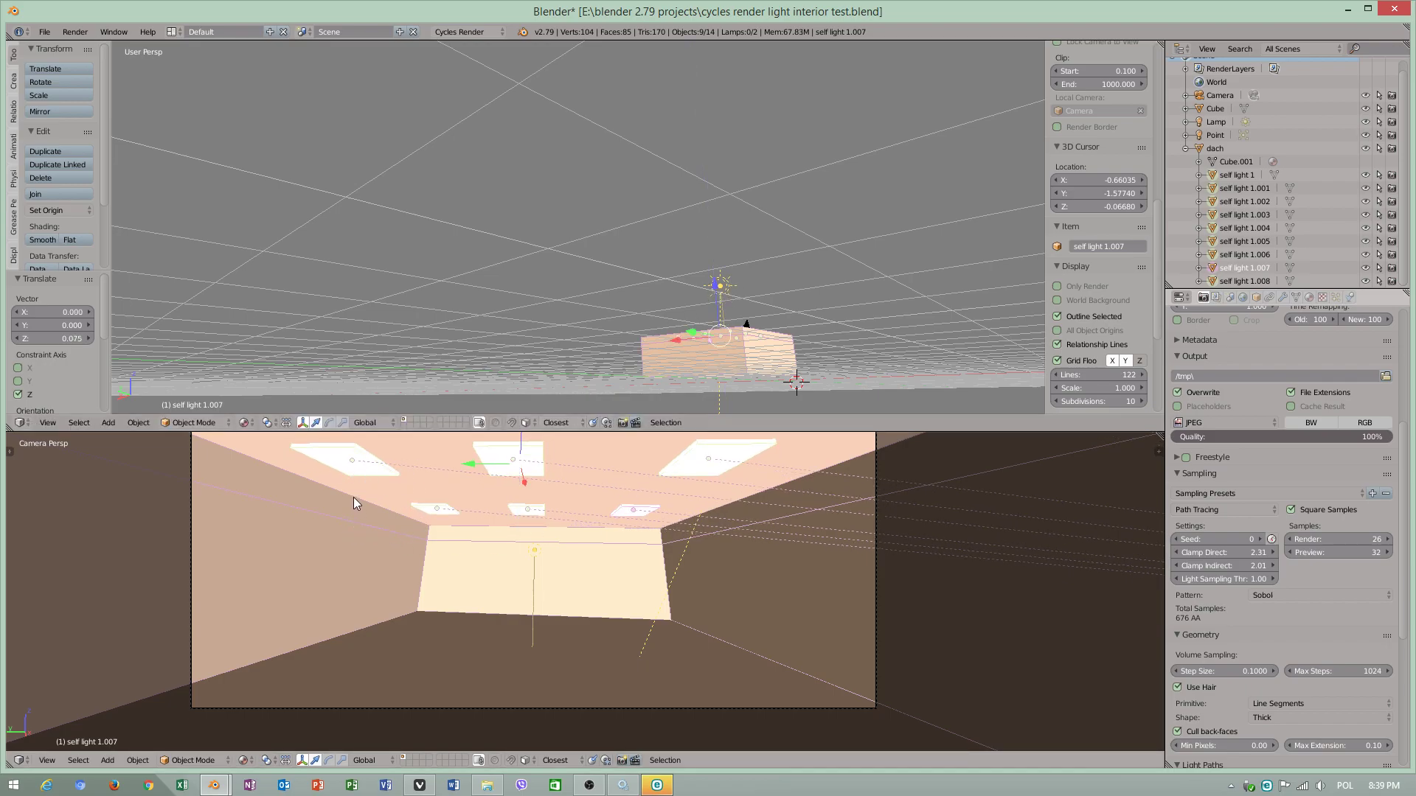
Save the file and check the raised panels in a test render, closing the render window when done.
right_click(352, 497)
click(44, 31)
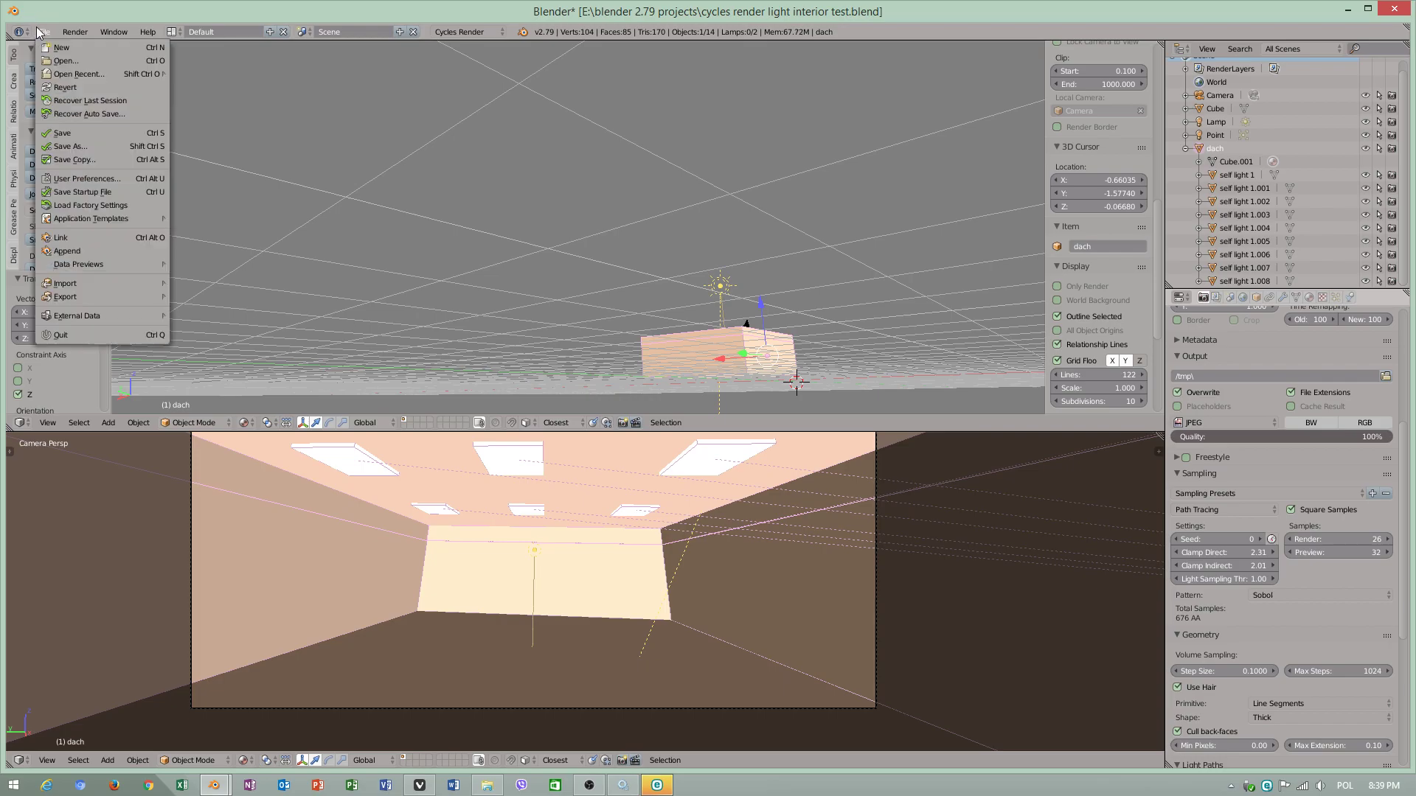
click(67, 135)
scroll(1235, 373, up, 8)
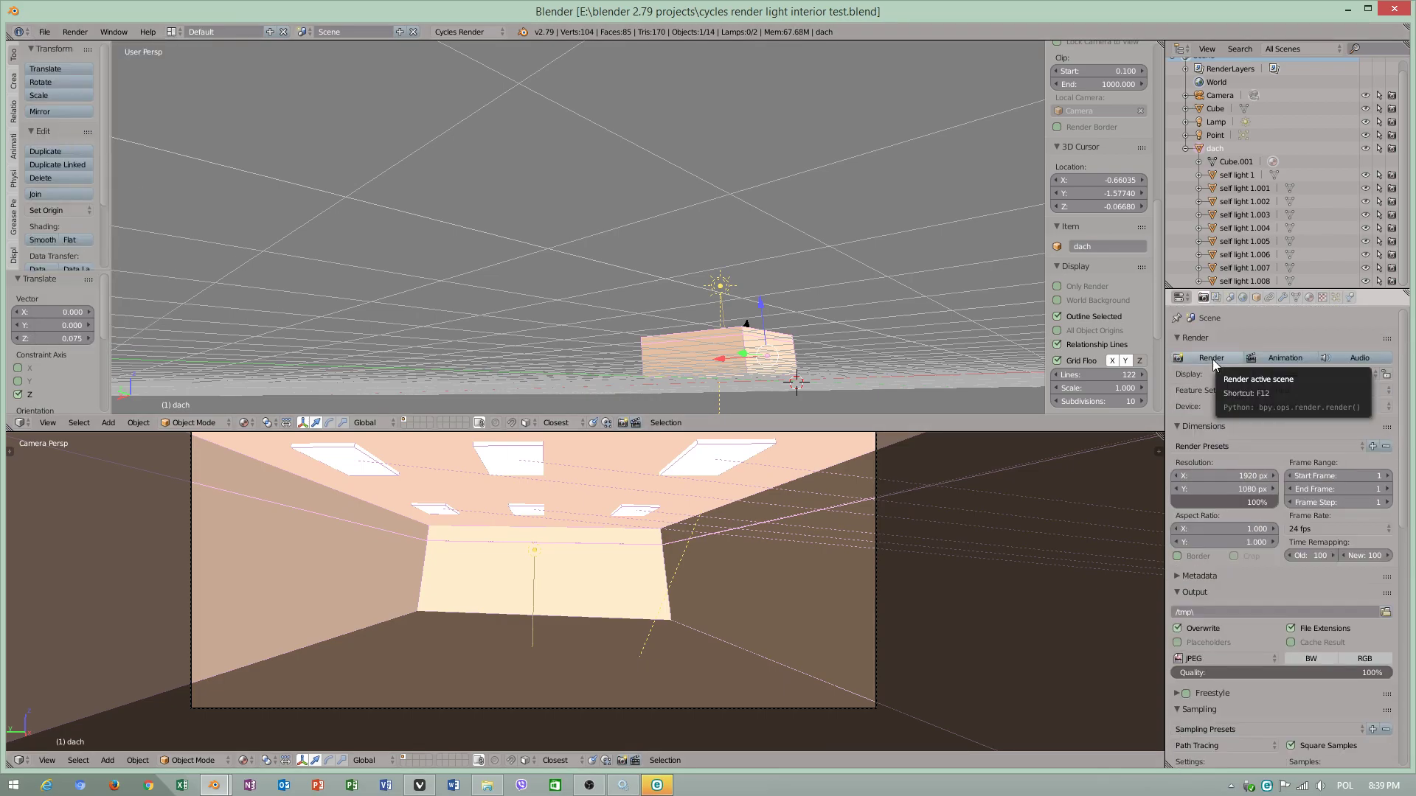
click(1212, 360)
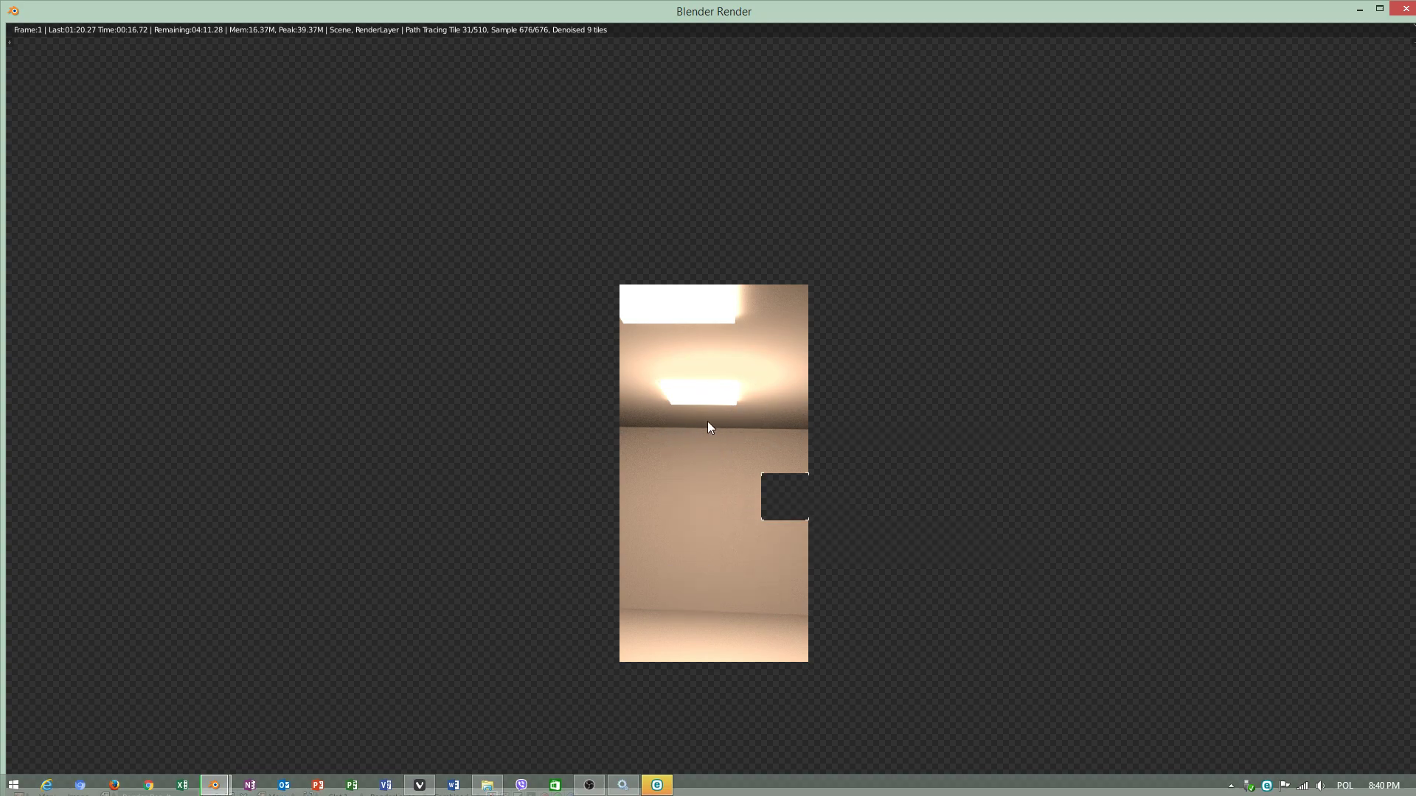
click(1404, 8)
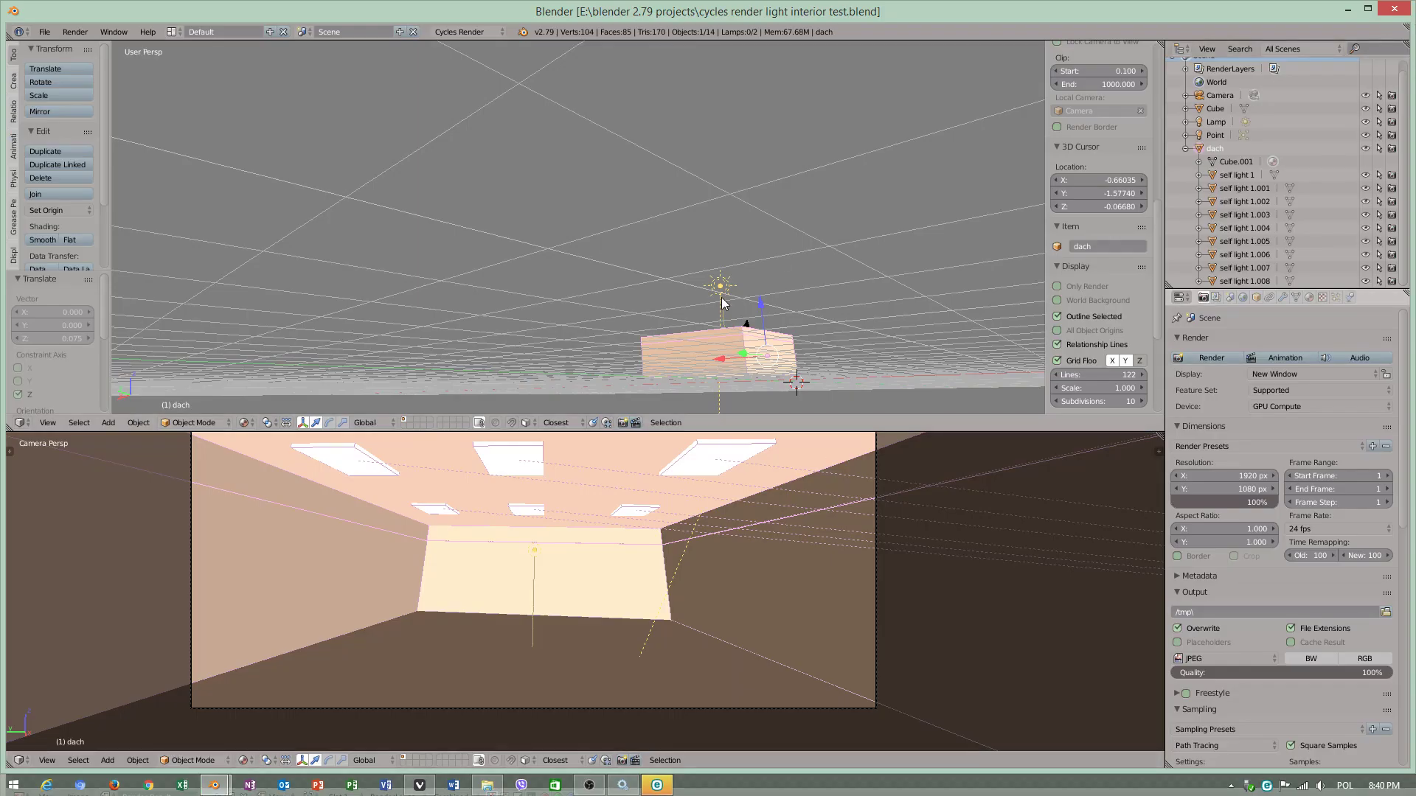
Select the Point lamp and set the light sampling threshold to 0.00.
right_click(534, 551)
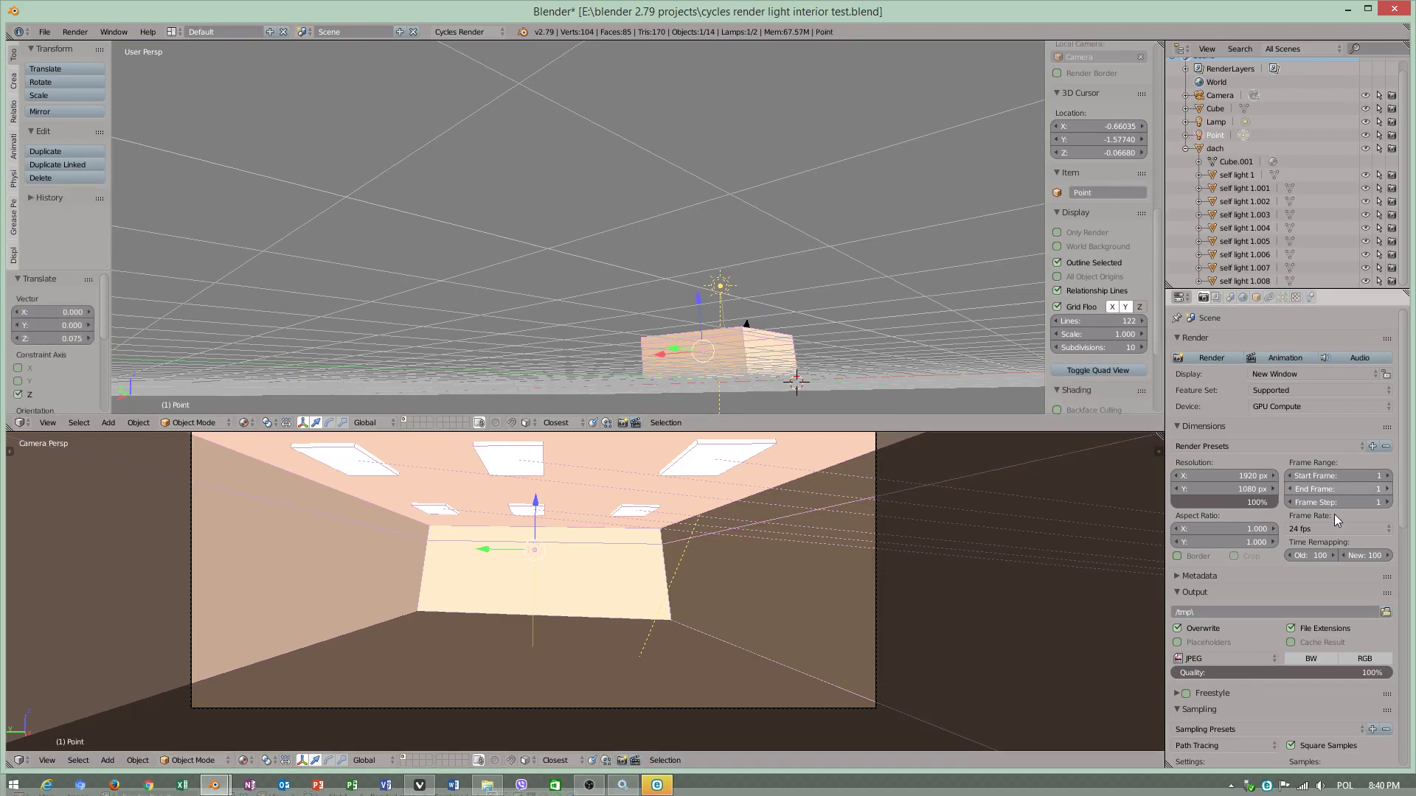
scroll(1333, 528, down, 10)
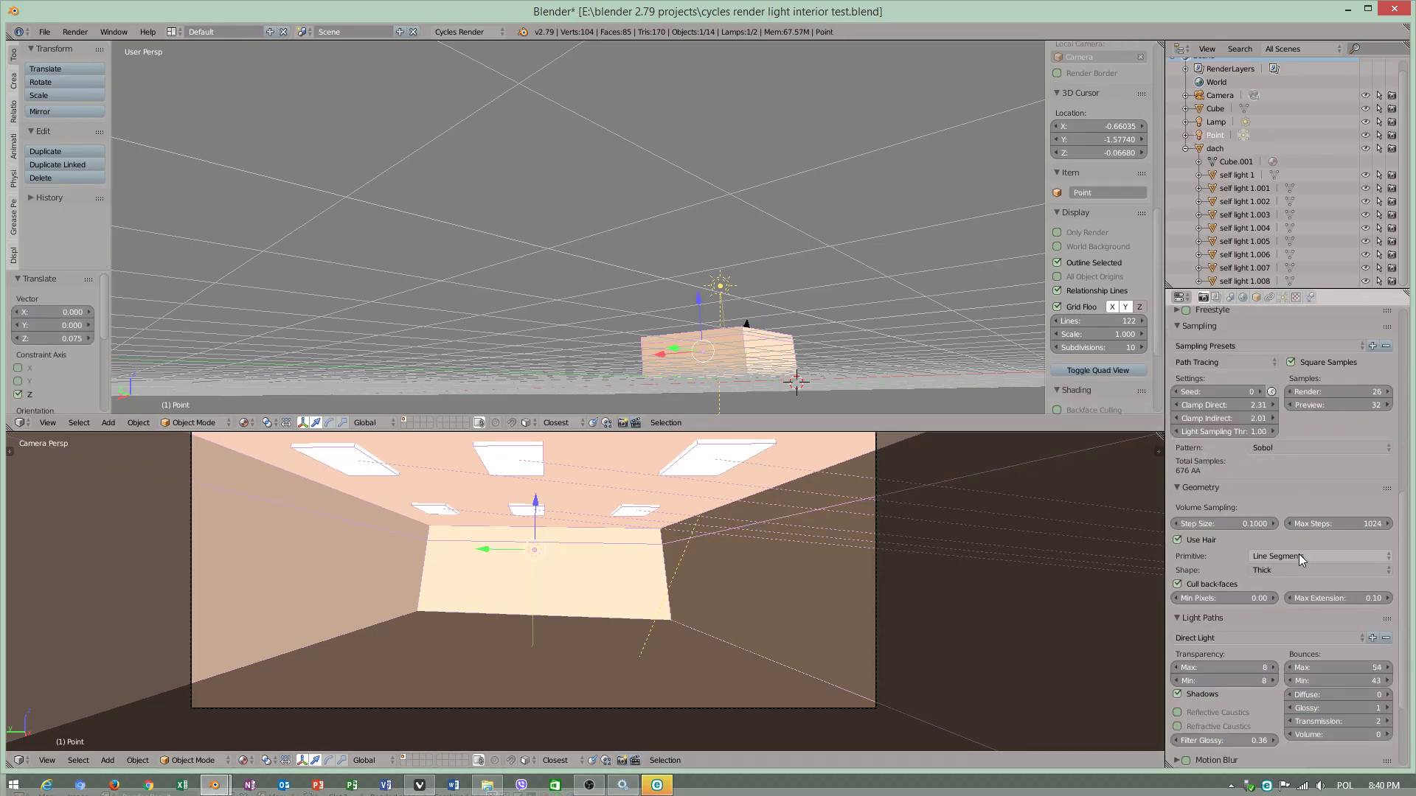
scroll(1283, 519, down, 2)
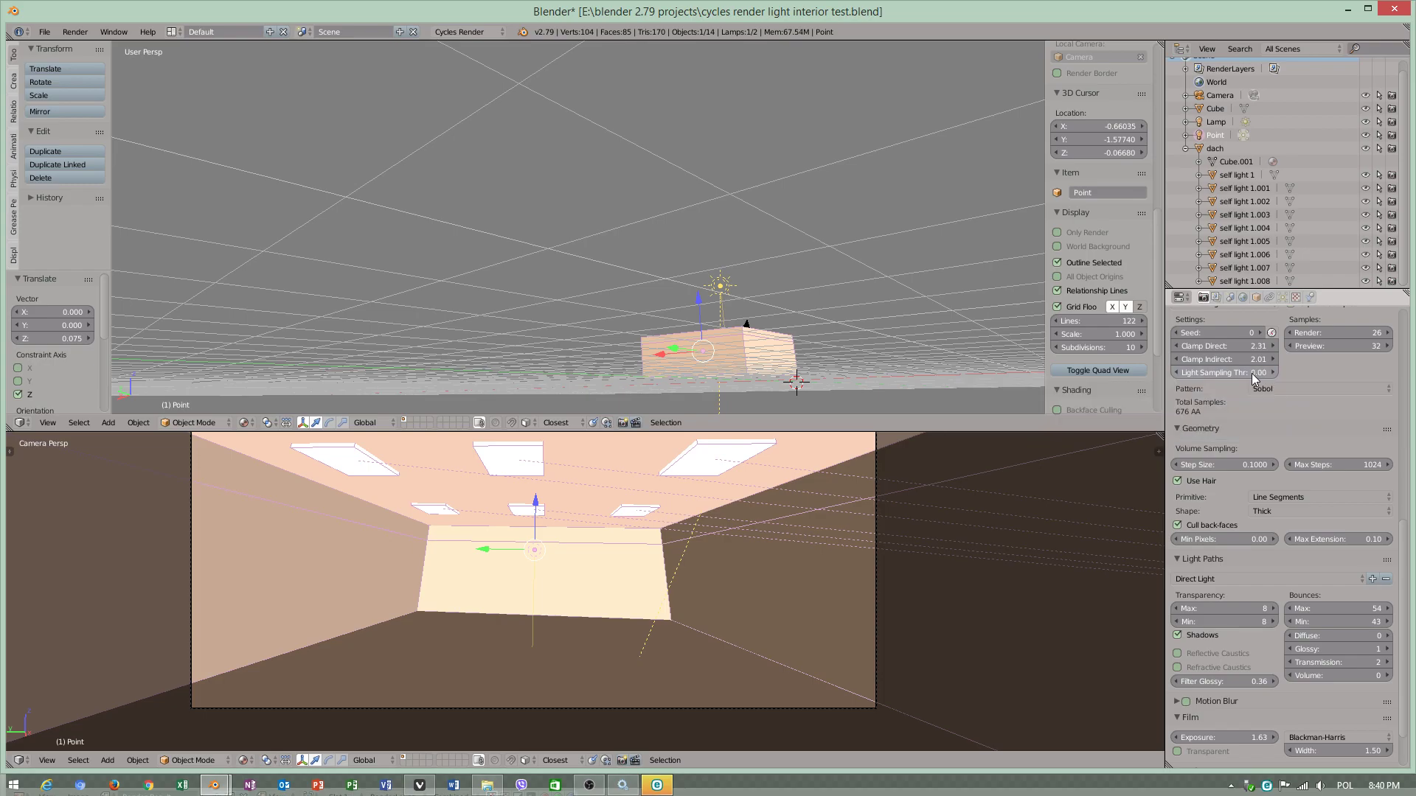
scroll(1281, 520, down, 2)
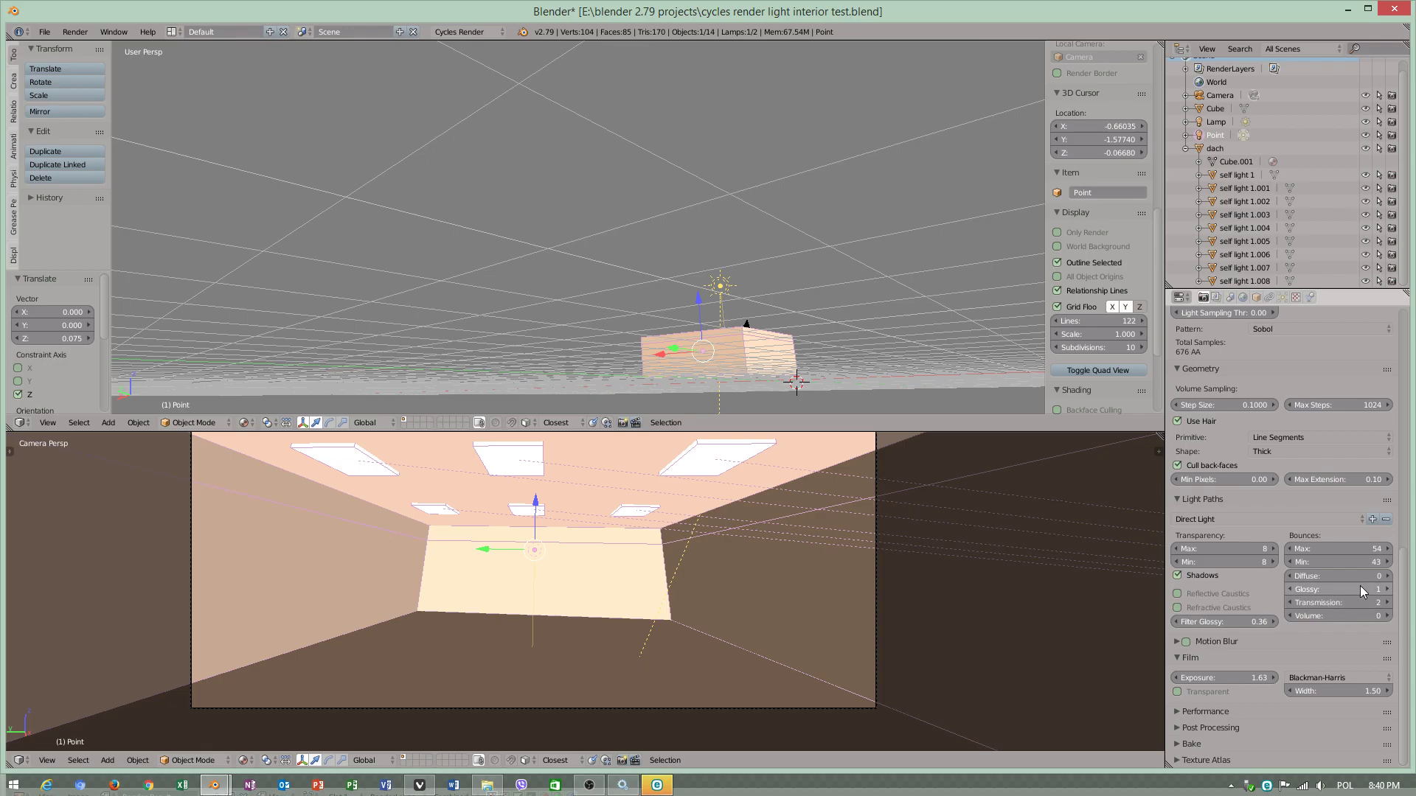
Set the diffuse bounces to 2 and enable reflective and refractive caustics.
click(1388, 577)
click(1388, 577)
click(1178, 594)
click(1181, 608)
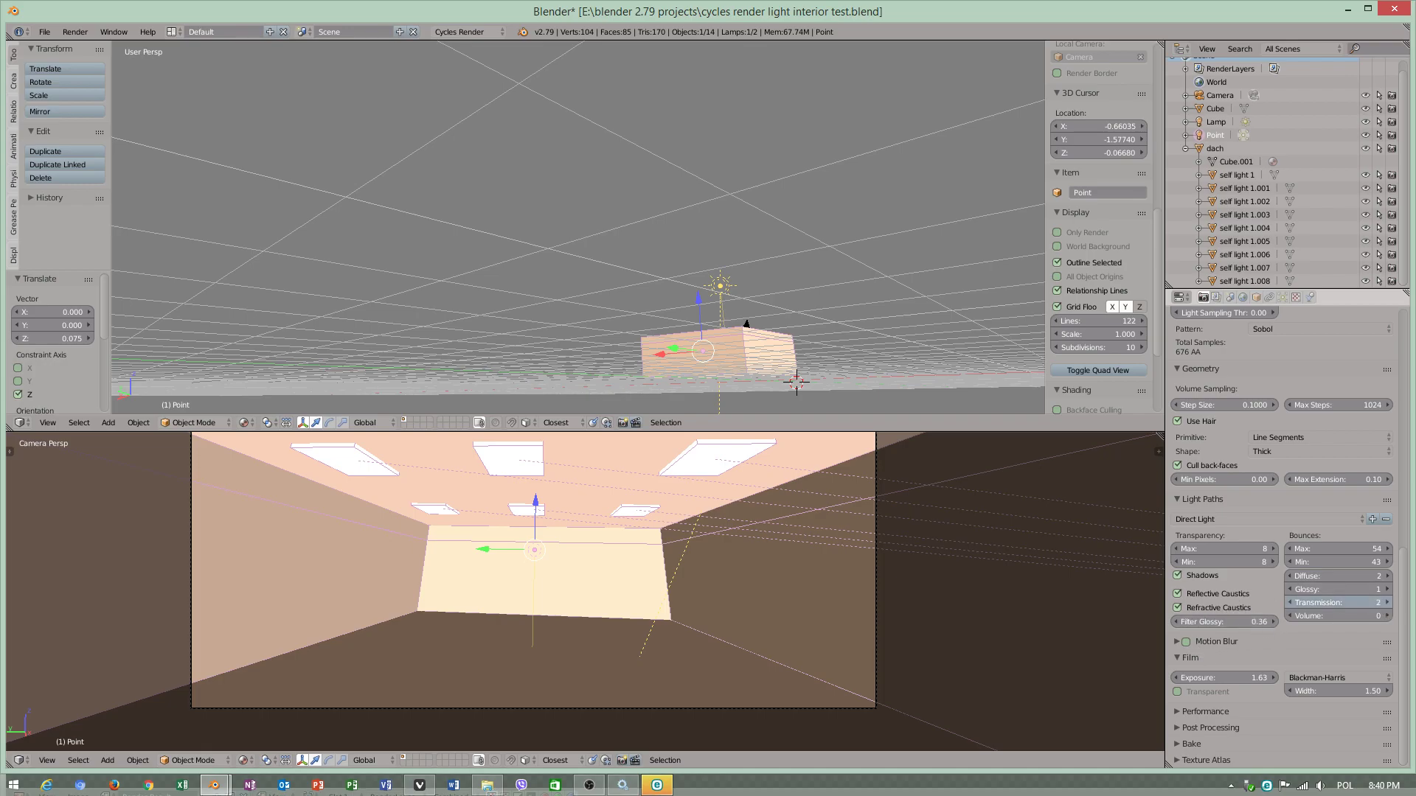
Set the transmission bounces to 3 and the glossy bounces to 4.
click(1385, 603)
click(1384, 590)
click(1385, 590)
click(1385, 590)
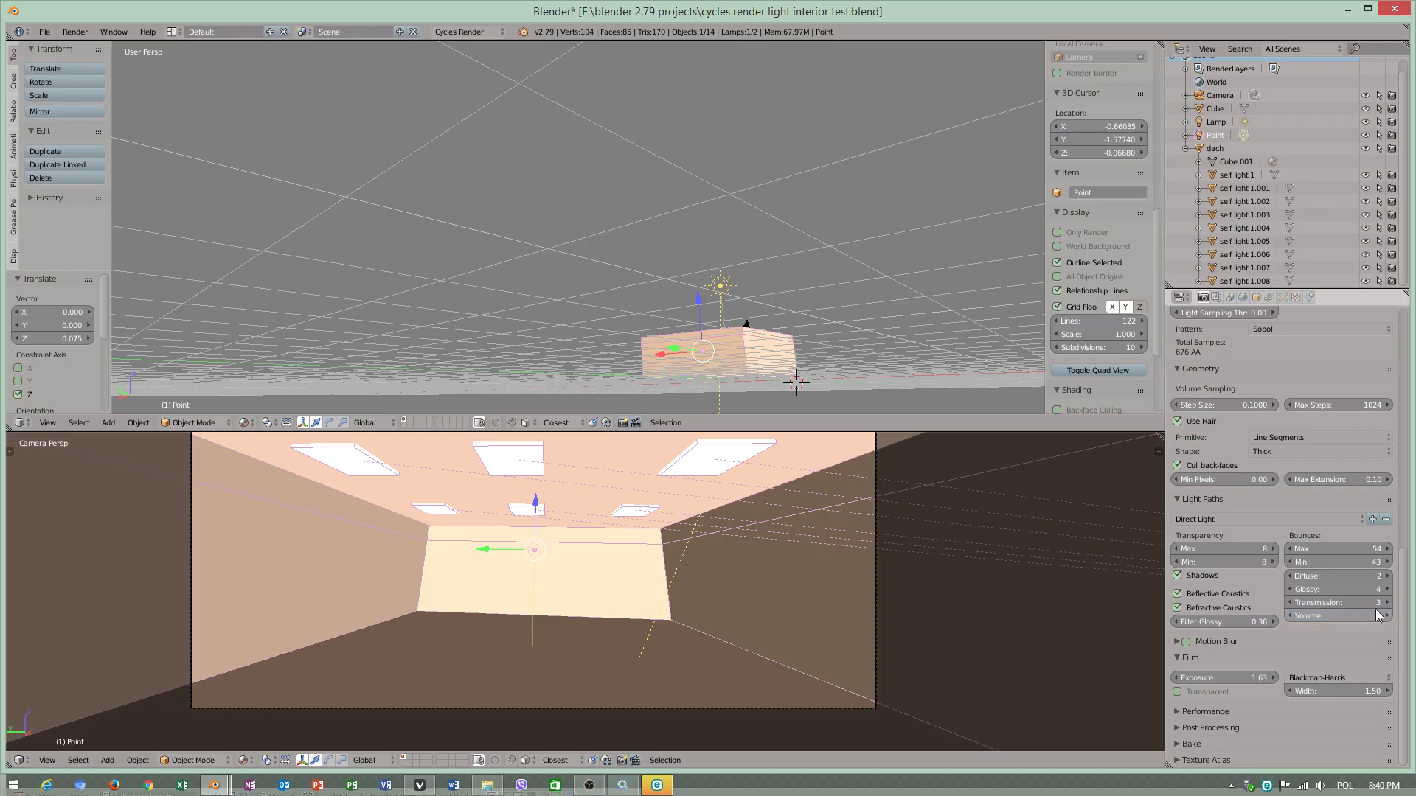
Render the room with the new bounce and caustics settings and inspect the walls and ceiling panels as tiles finish.
scroll(1250, 427, up, 15)
click(1209, 360)
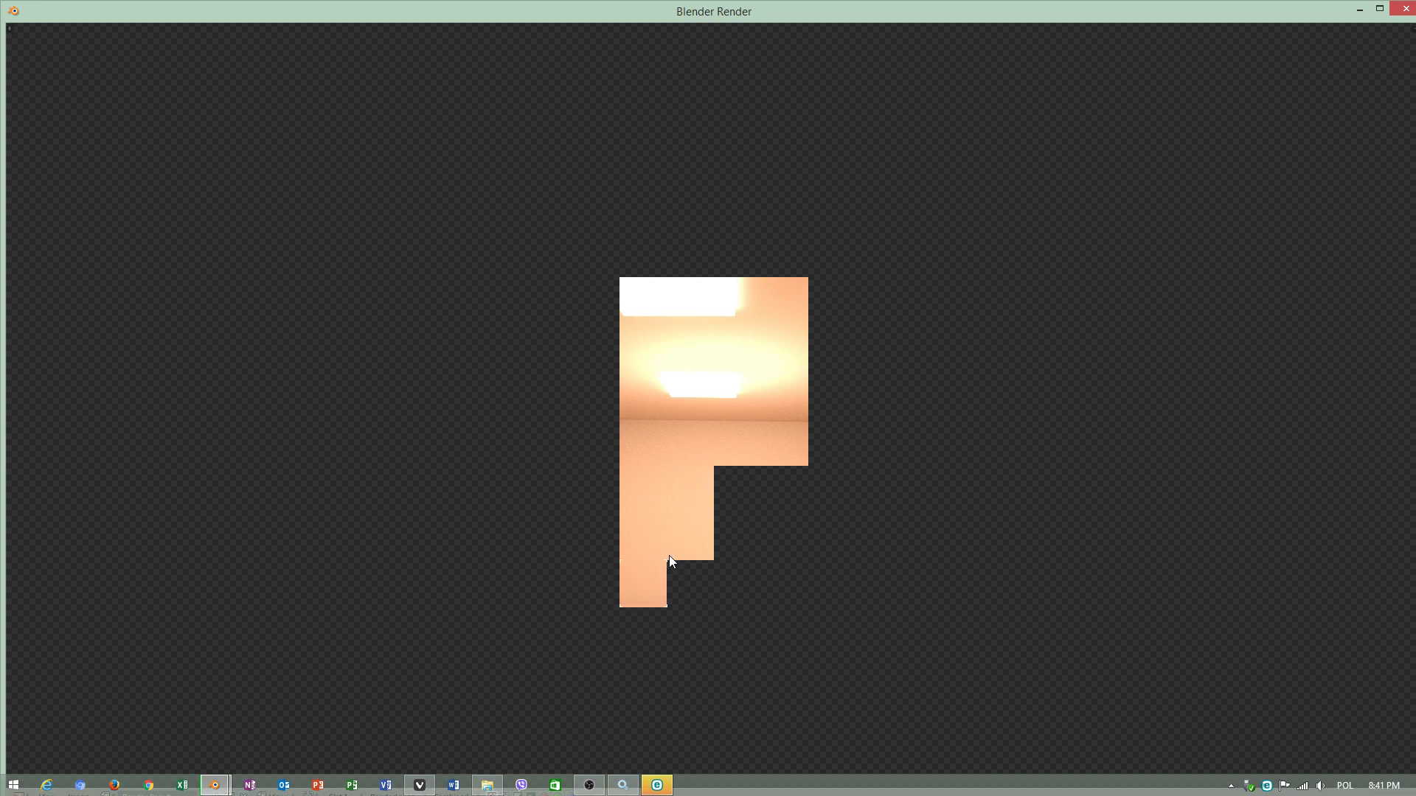
scroll(670, 555, down, 1)
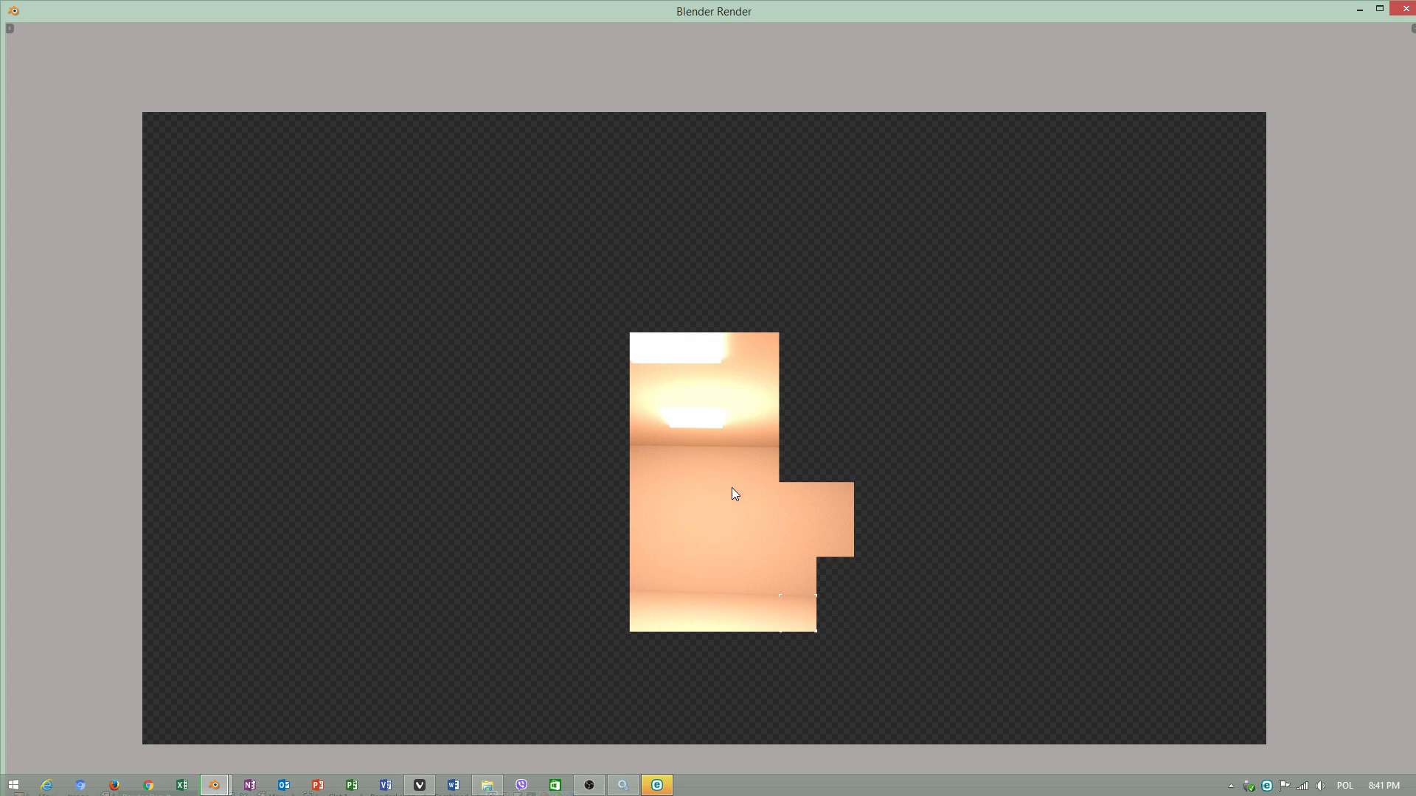
scroll(725, 494, up, 1)
scroll(725, 496, down, 2)
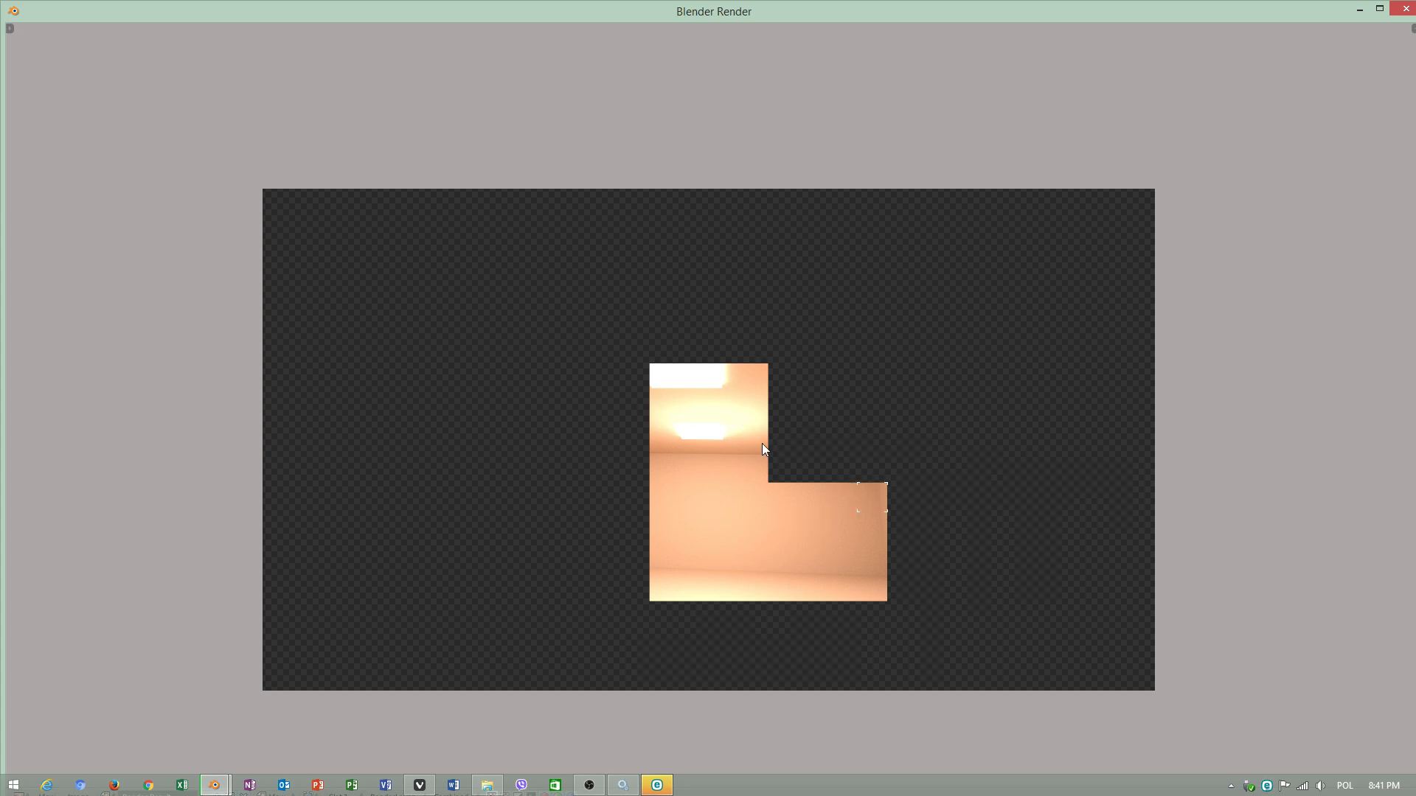
scroll(737, 509, up, 3)
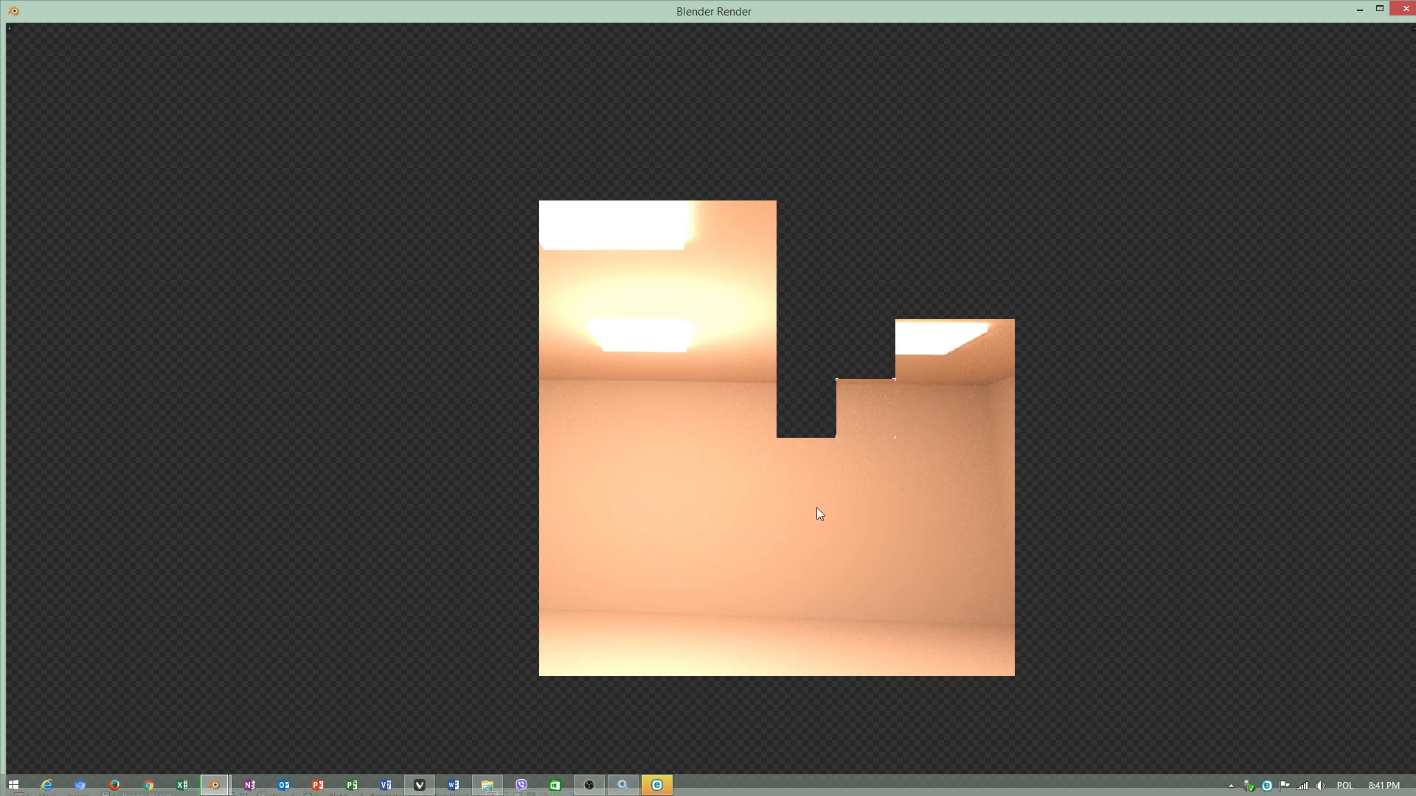
scroll(873, 457, down, 1)
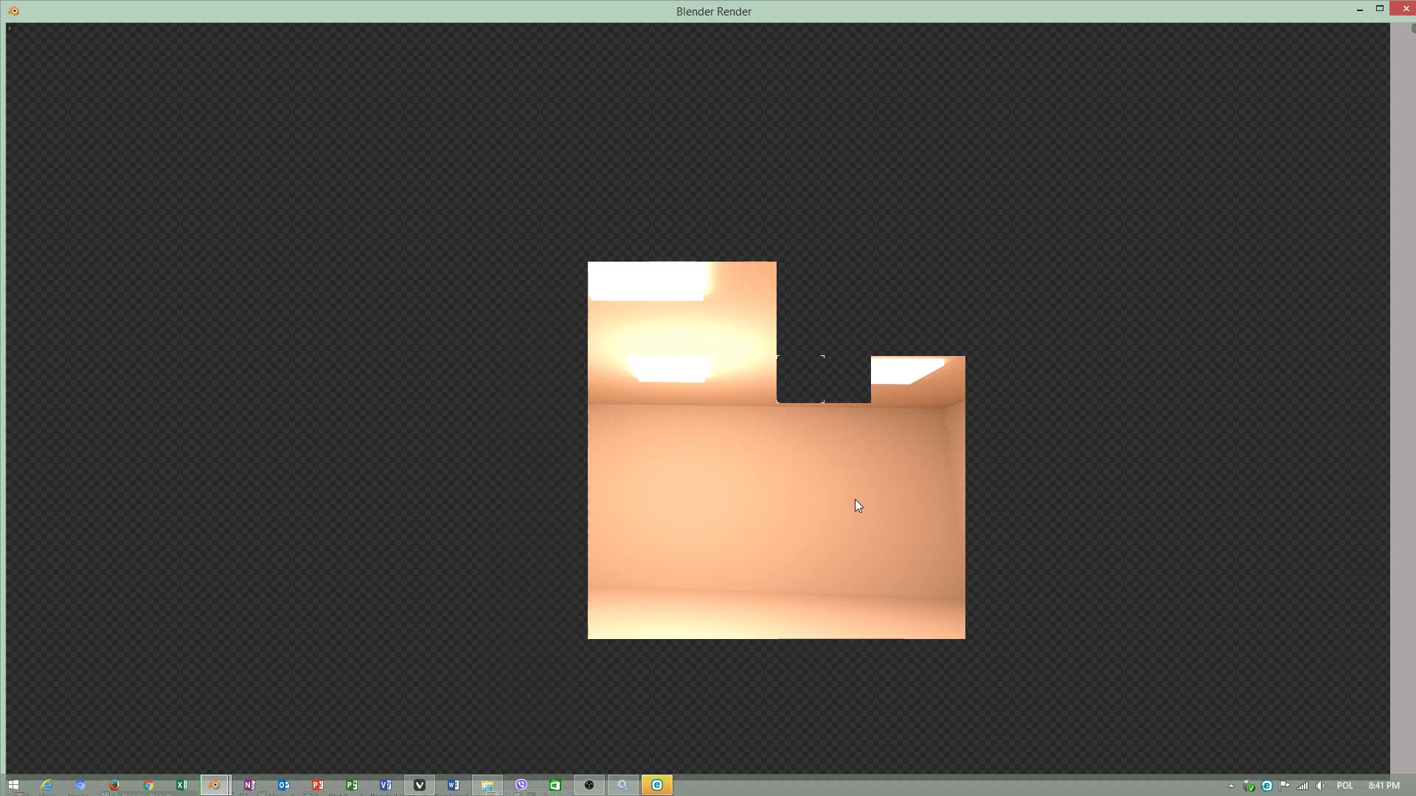
scroll(854, 502, up, 1)
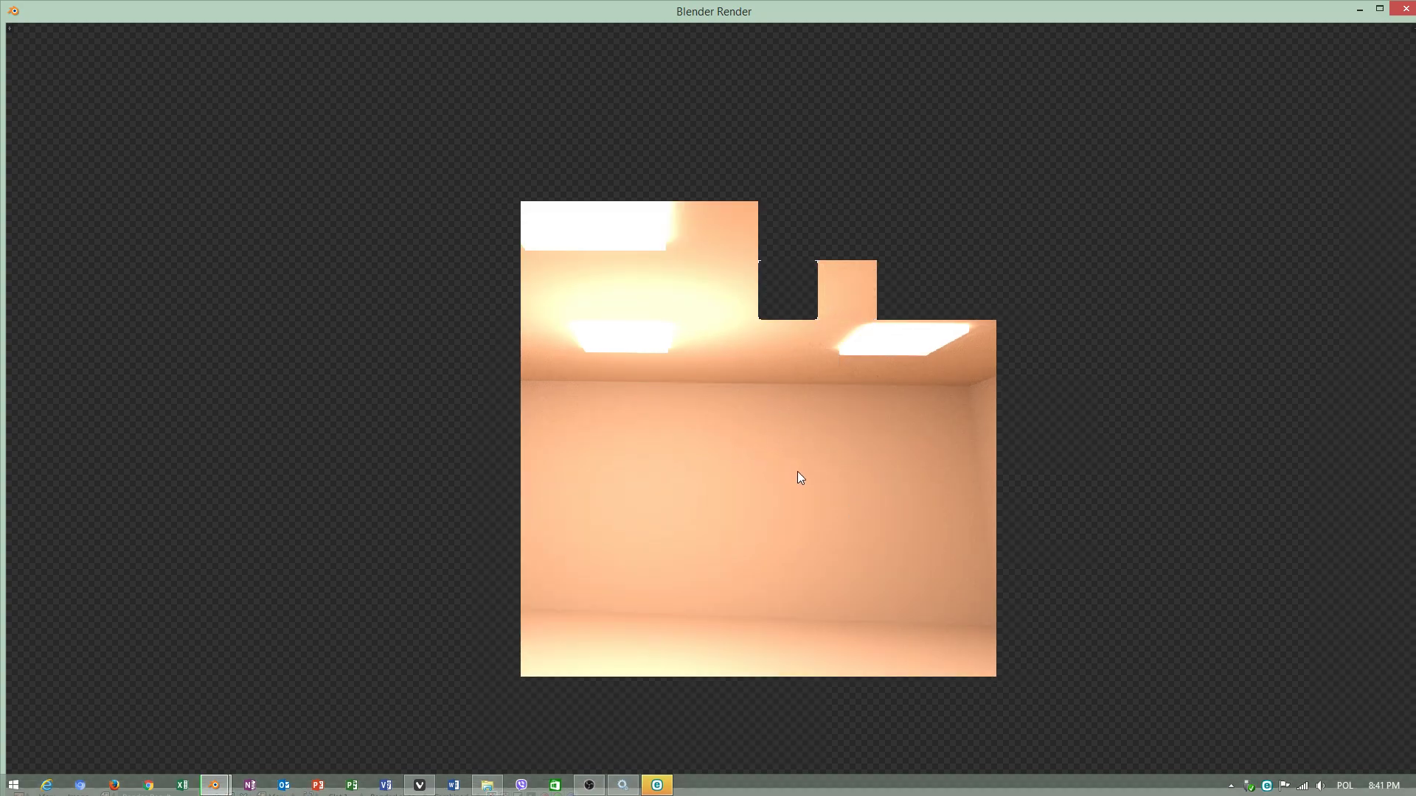
Examine the ceiling, the glow around the light panels and the back wall up close and from farther out as the render progresses.
scroll(774, 442, down, 2)
scroll(771, 445, up, 3)
scroll(768, 454, down, 2)
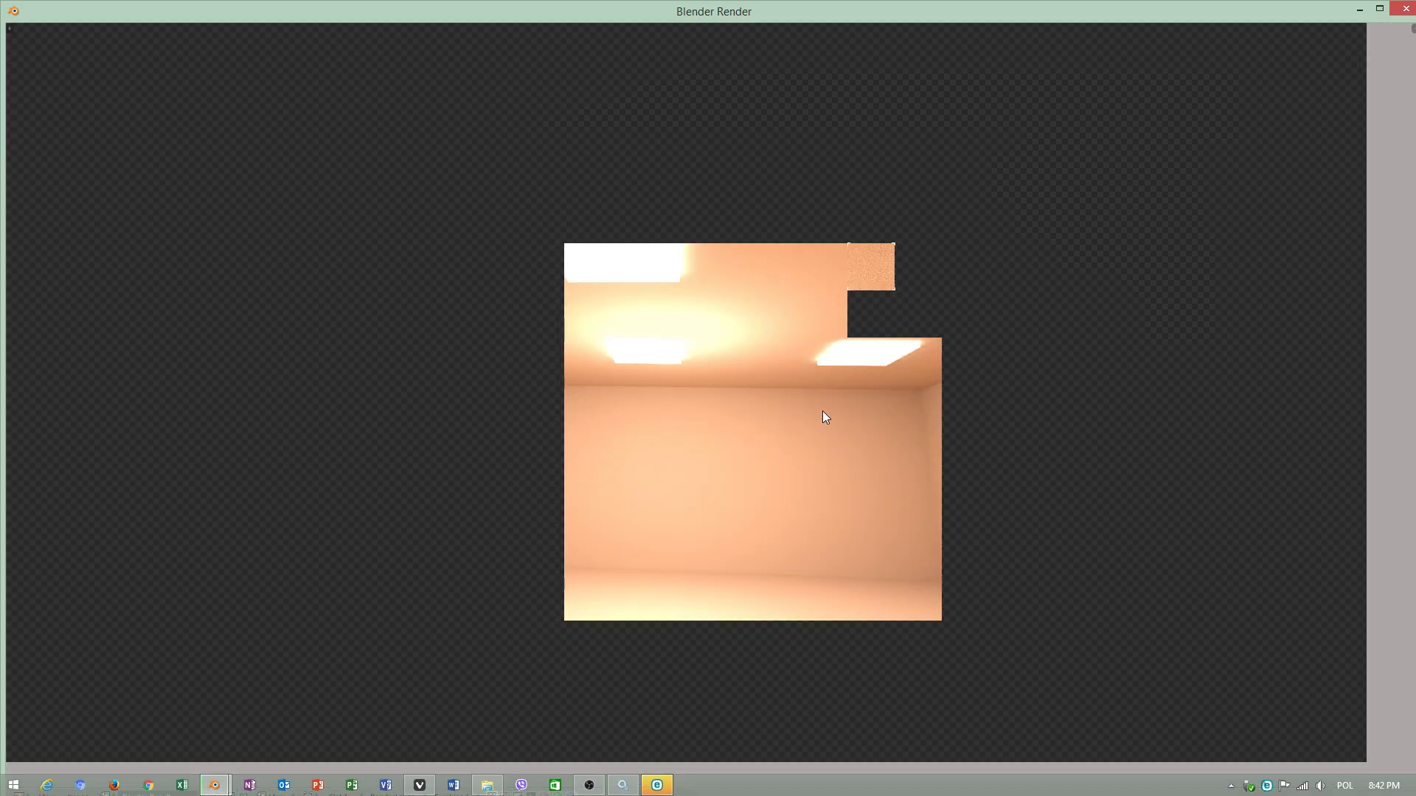
scroll(730, 414, up, 2)
scroll(789, 440, down, 2)
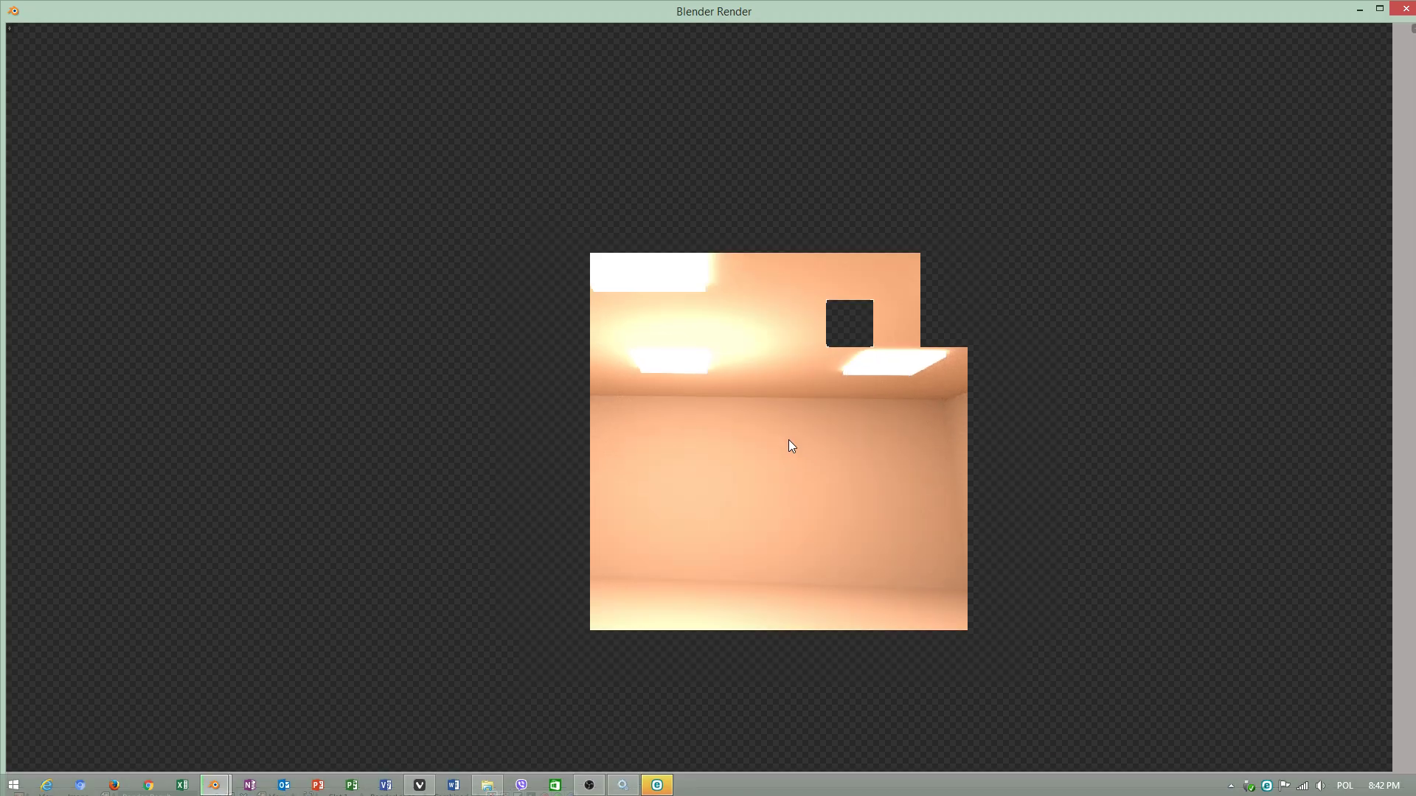
scroll(796, 434, up, 2)
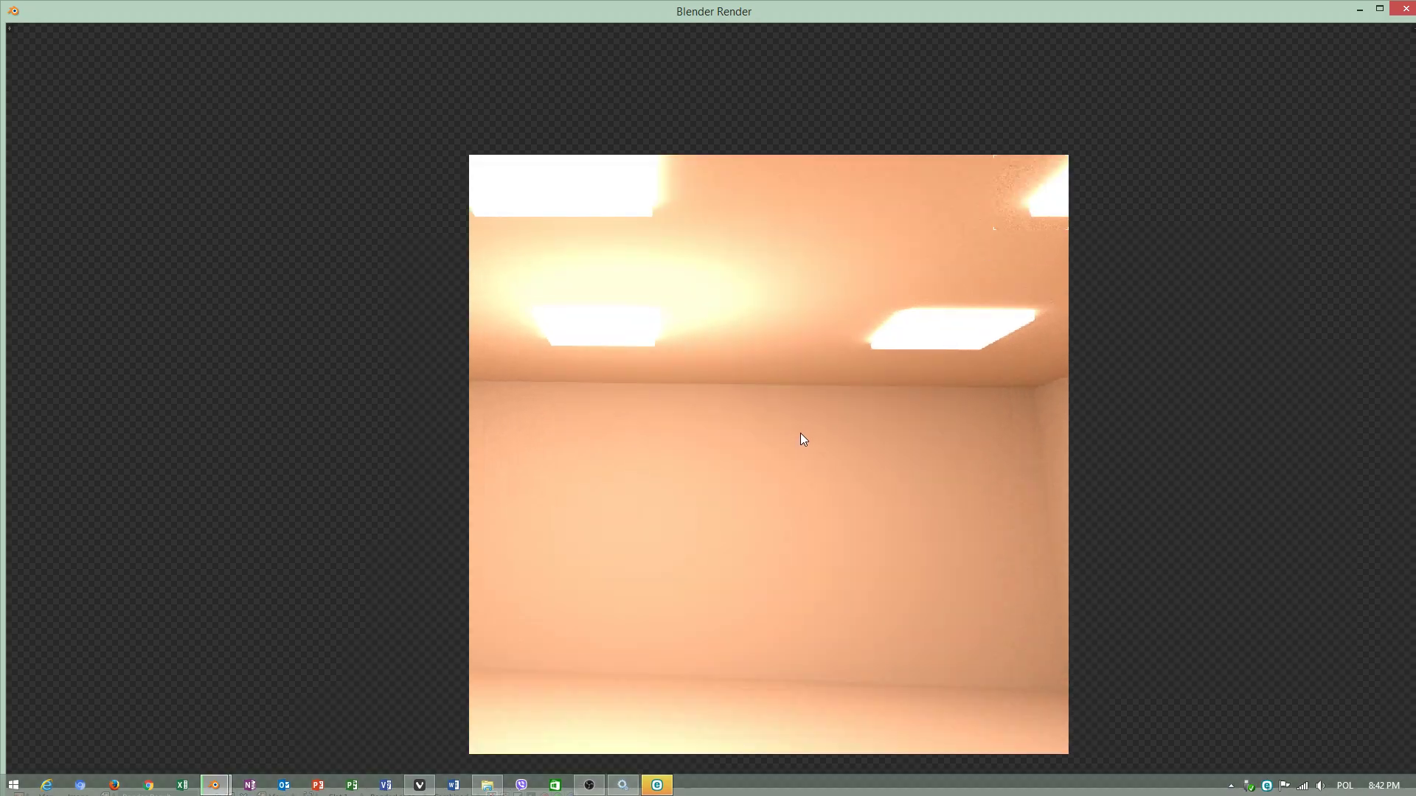
scroll(802, 437, down, 1)
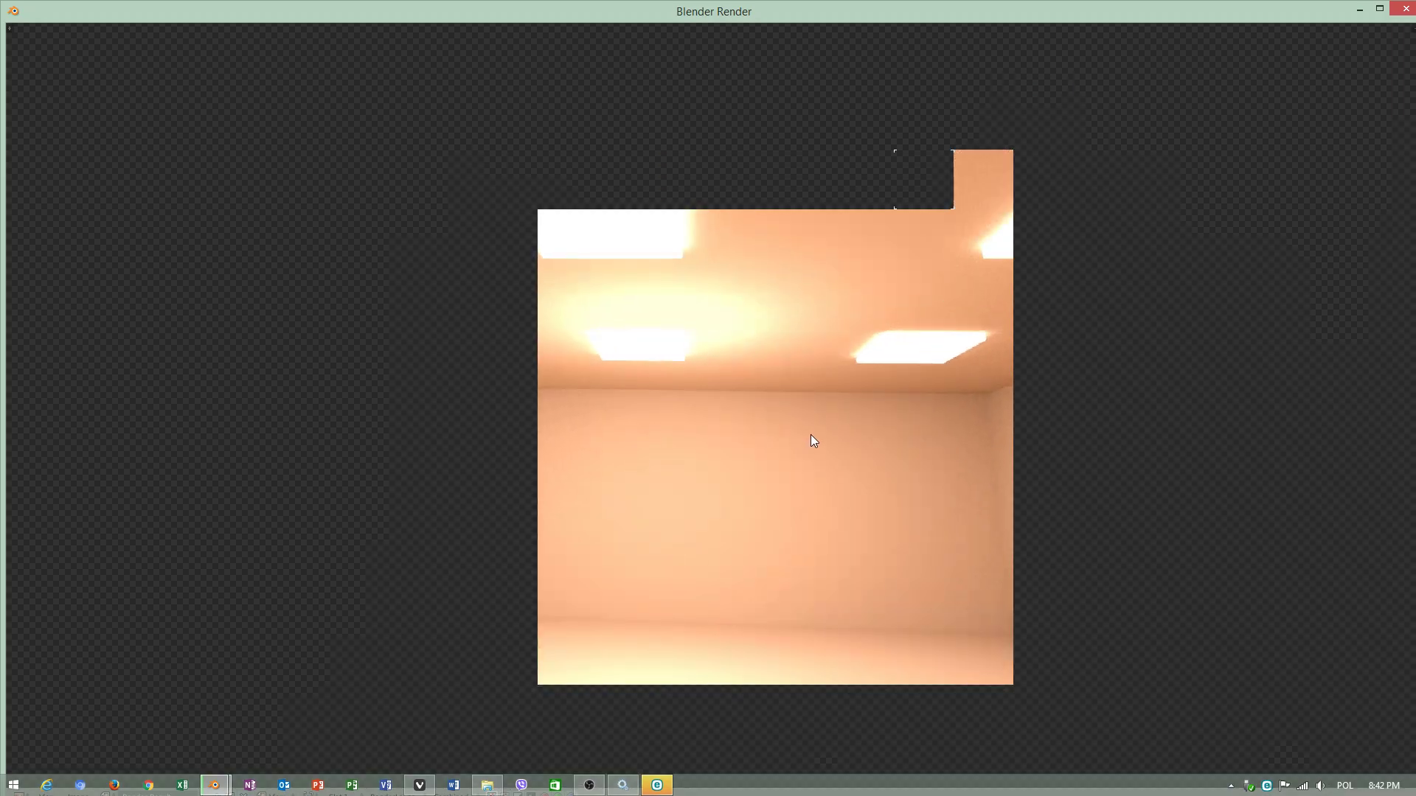
scroll(815, 442, down, 1)
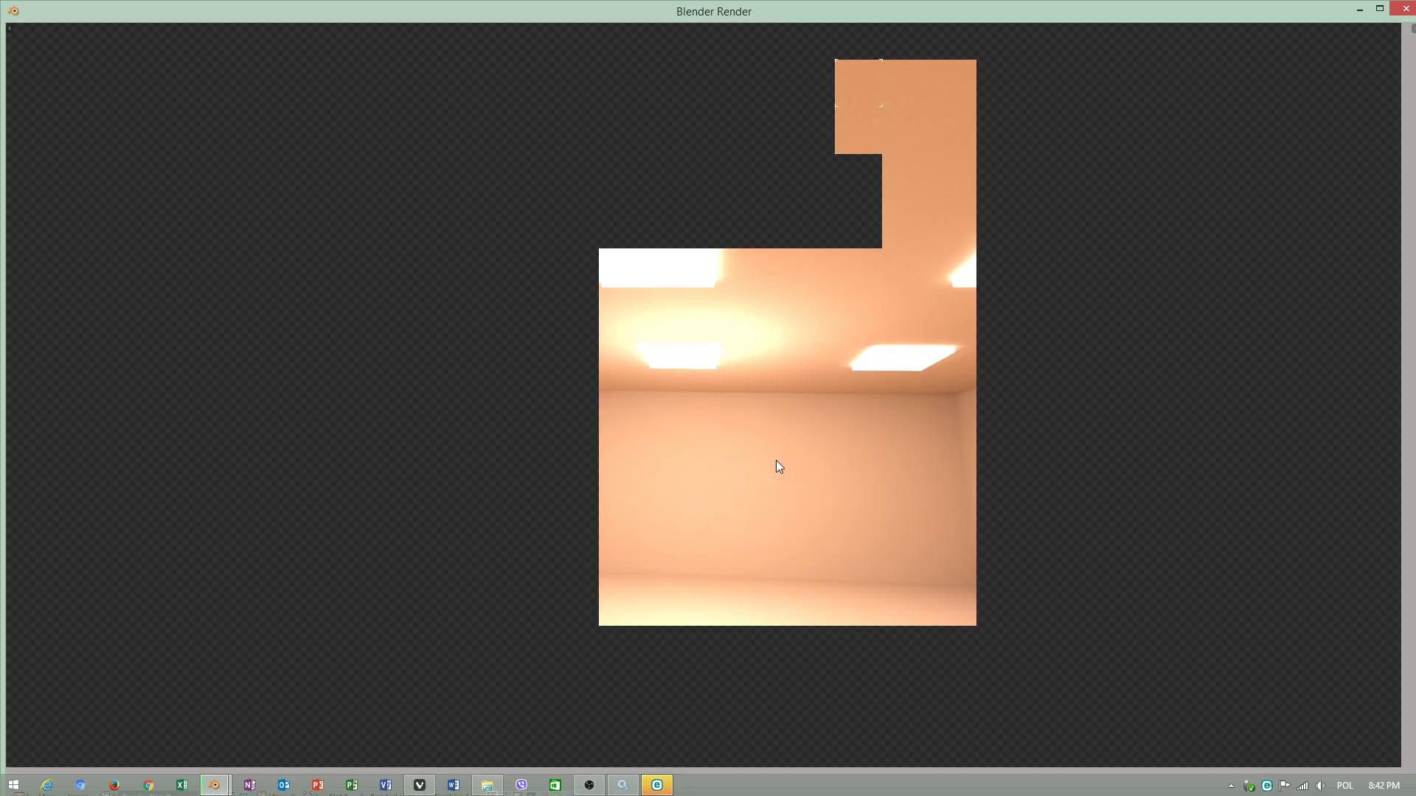
click(592, 786)
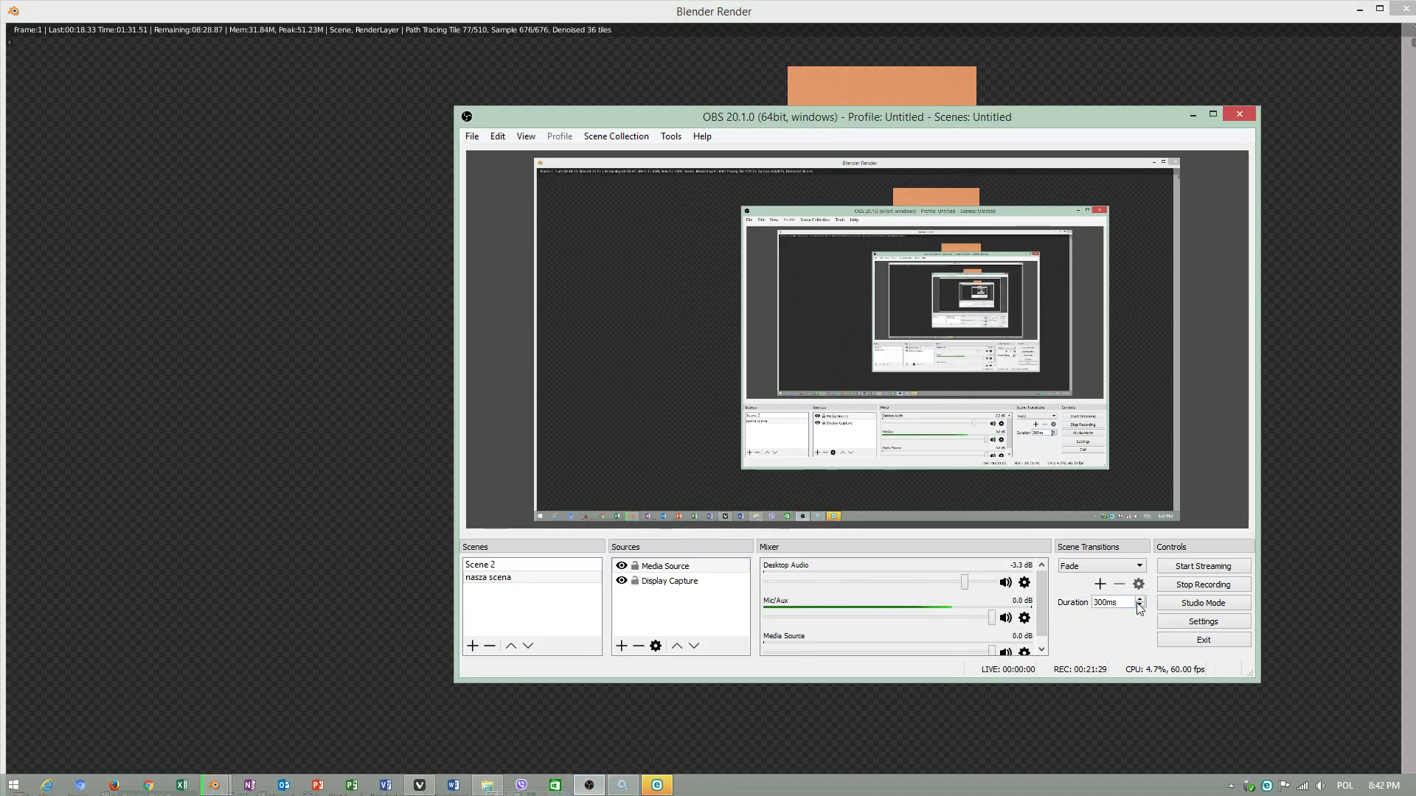